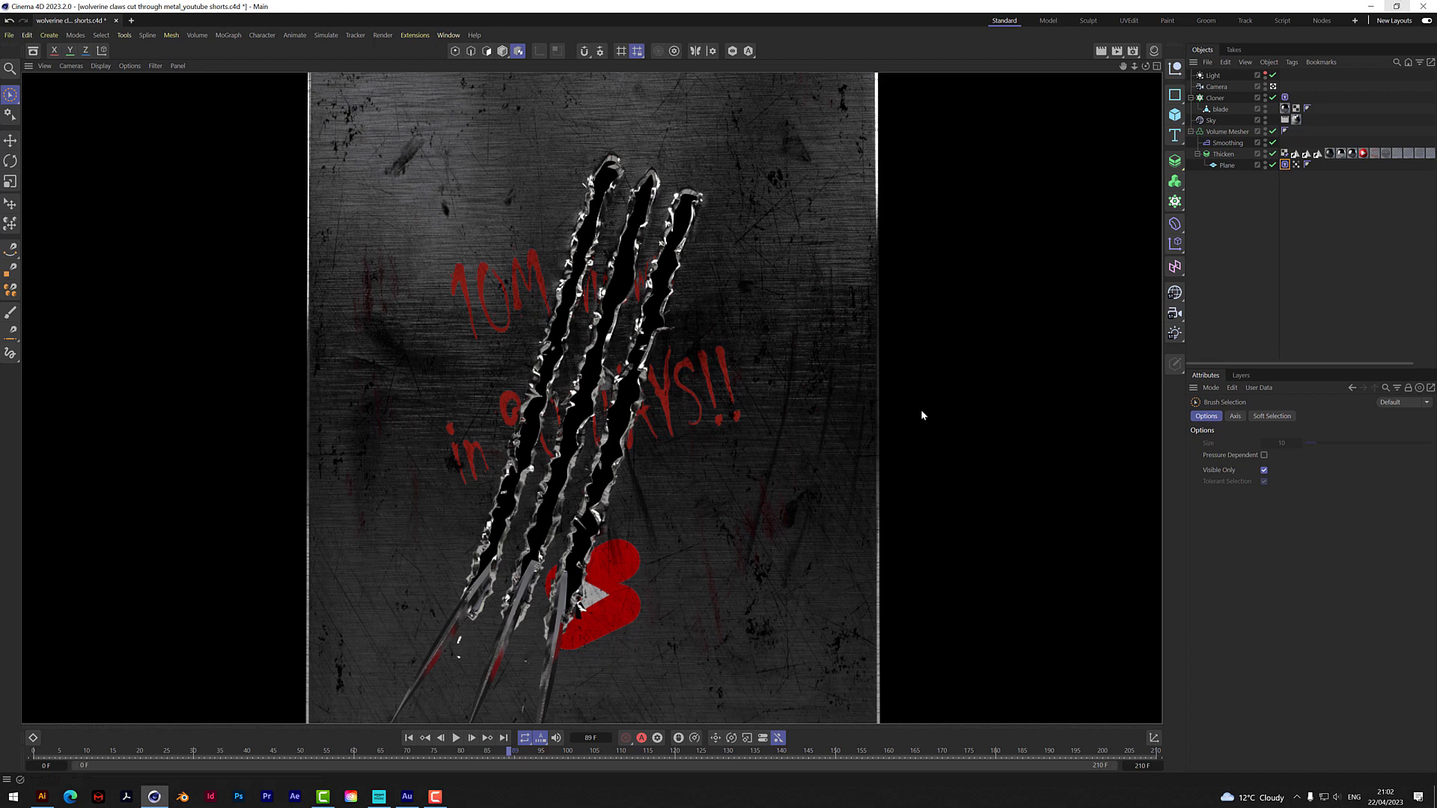
- Preview the finished claw-cut animation by playing it from frame 52
{"action": "left_click", "coordinate": [313, 750]}
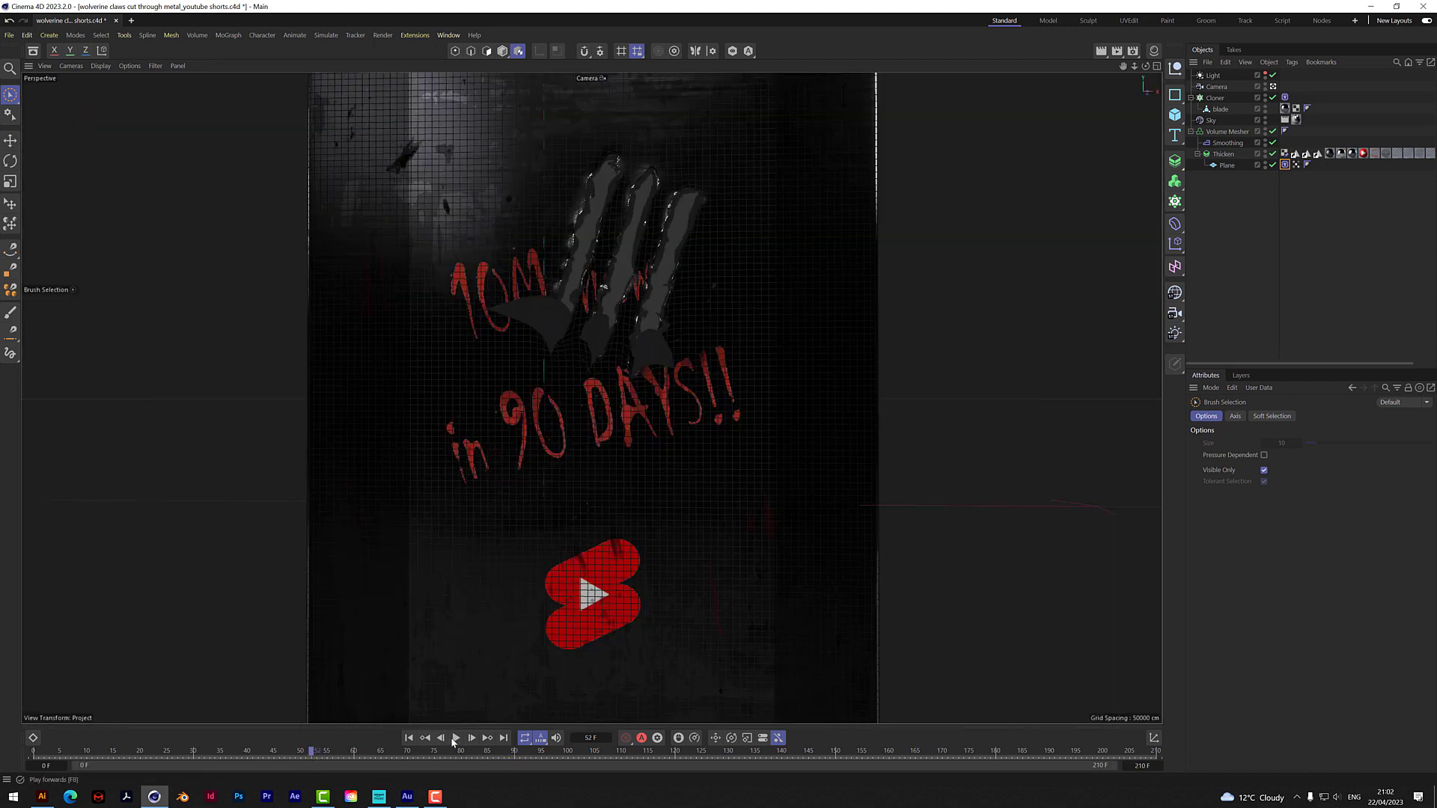
{"action": "left_click", "coordinate": [455, 738]}
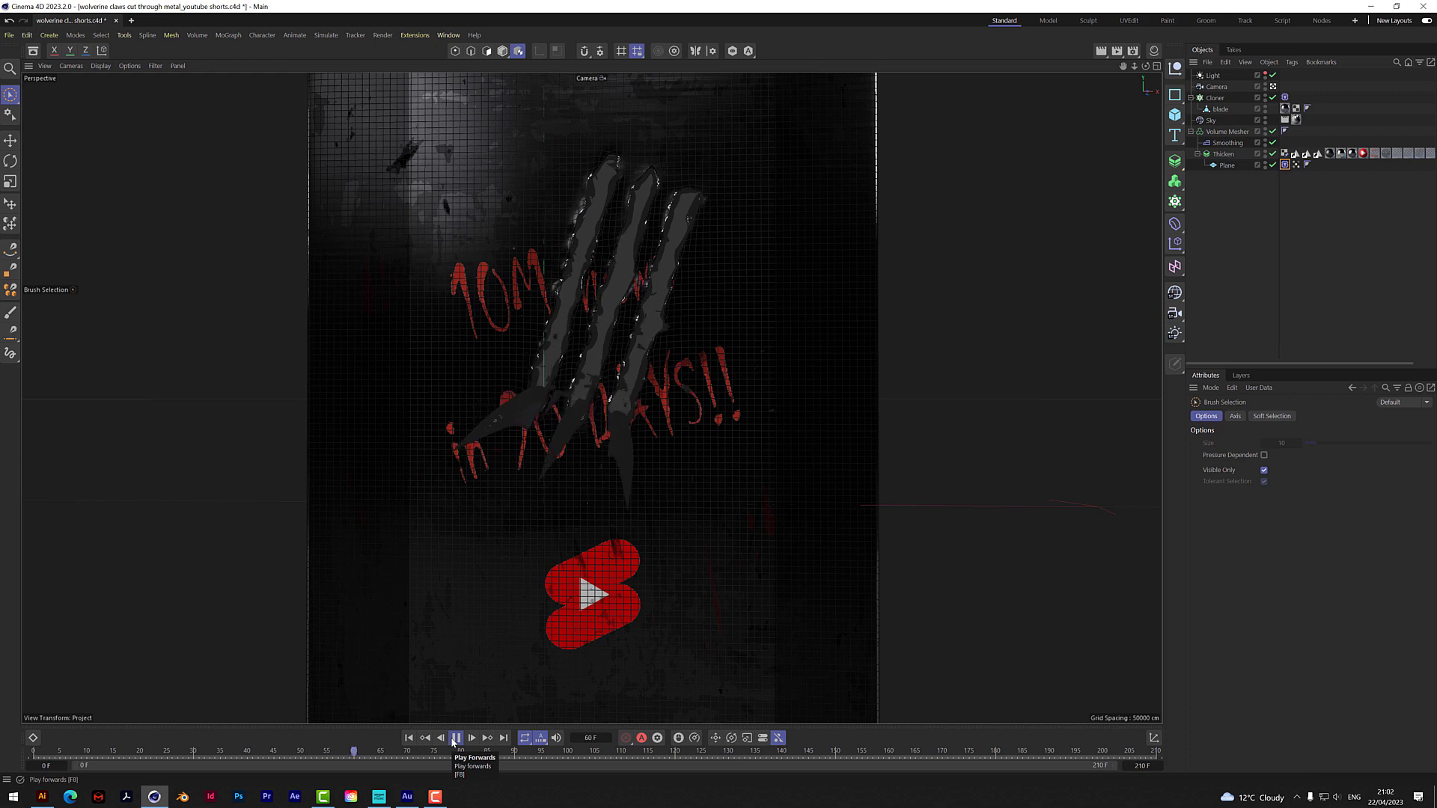
{"action": "left_click", "coordinate": [454, 739]}
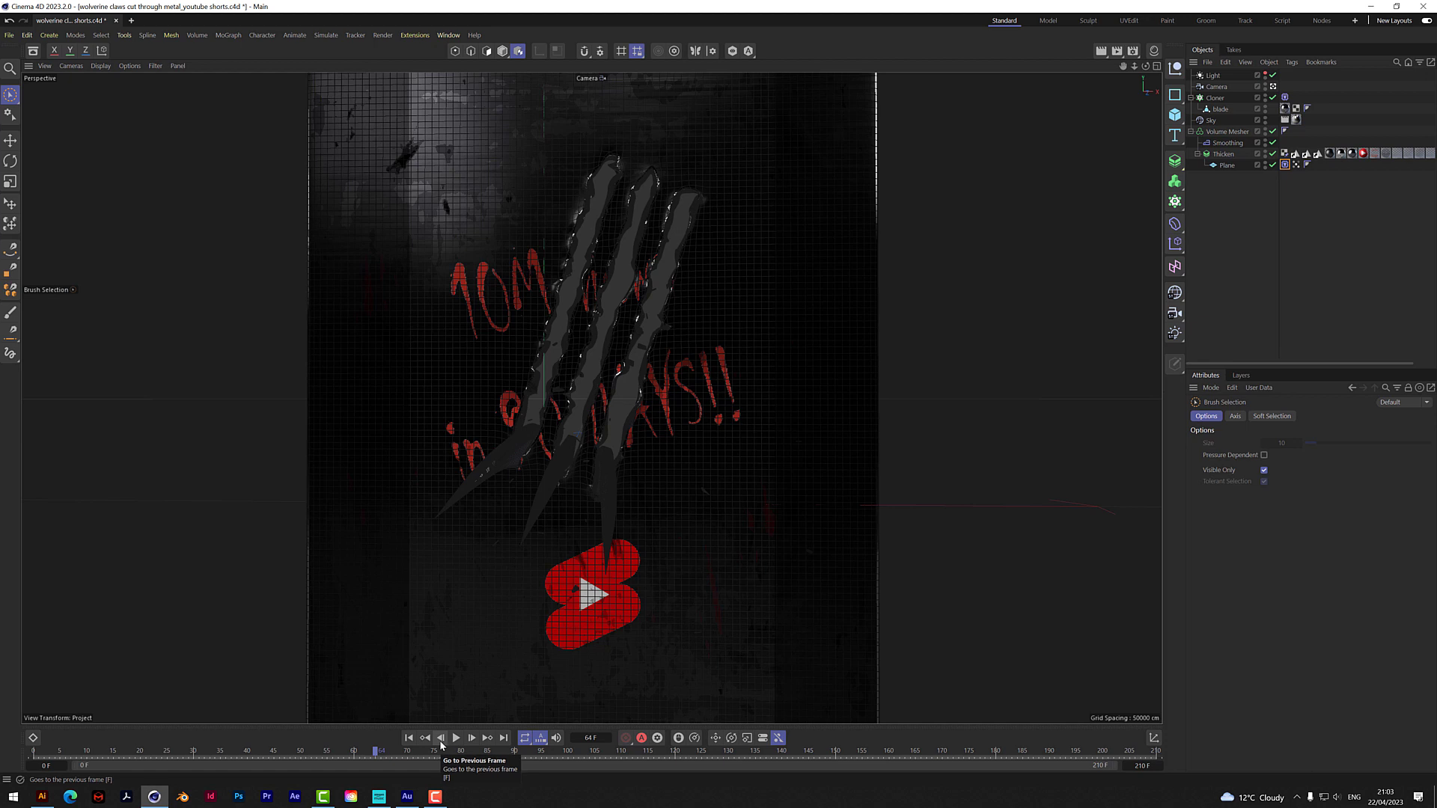
- Create a new project and add a plane primitive with its orientation set to +X
{"action": "left_click", "coordinate": [131, 21]}
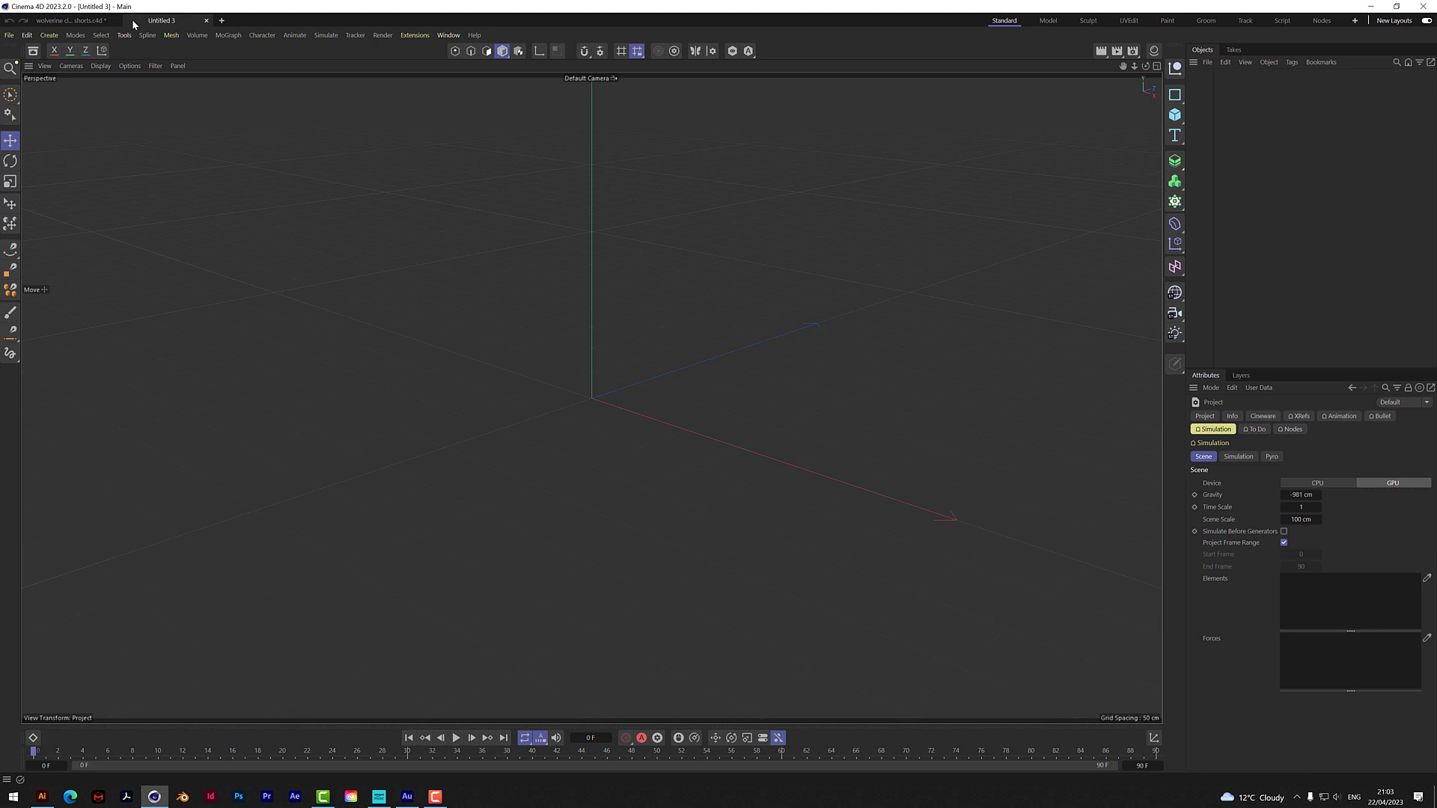
{"action": "left_click", "coordinate": [1174, 115]}
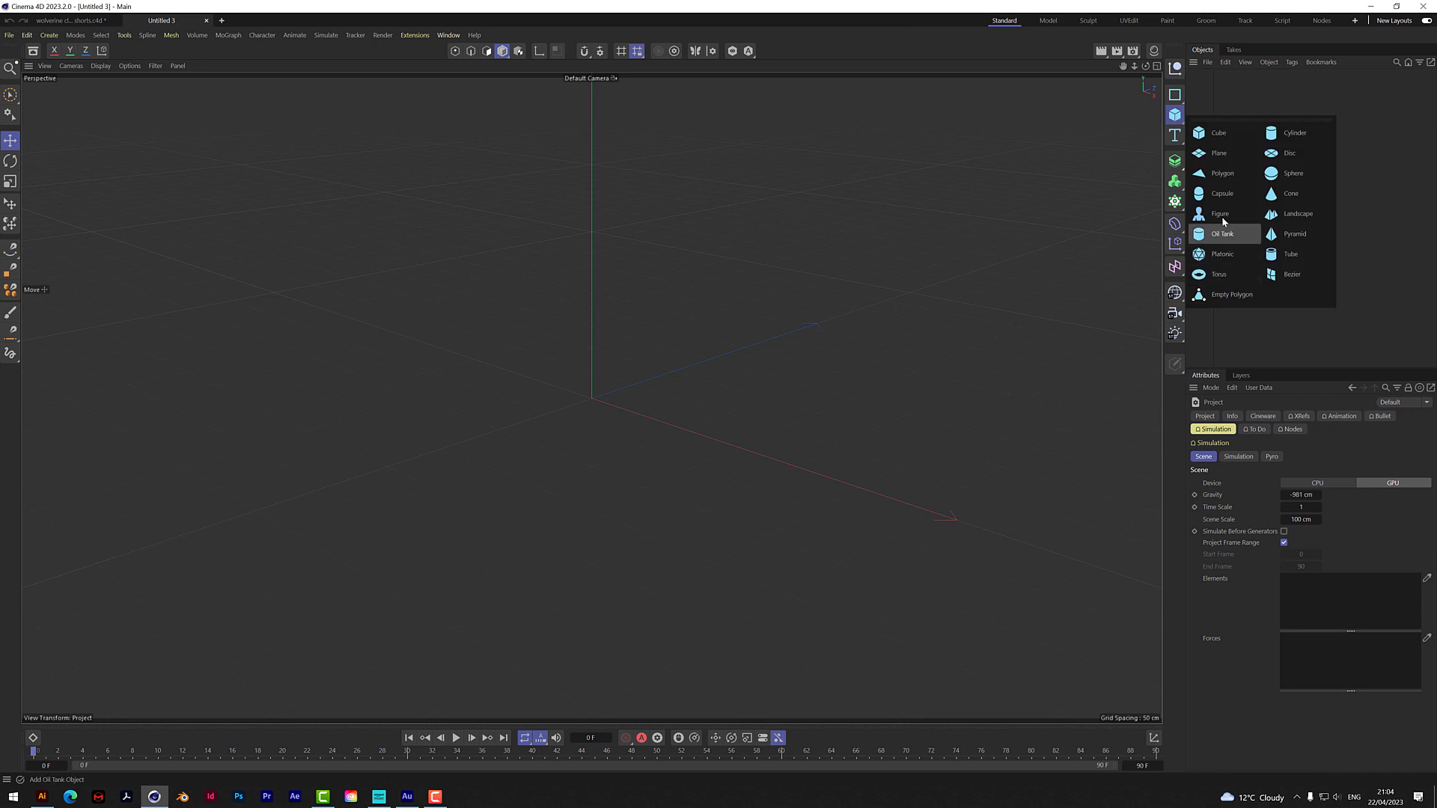
{"action": "left_click", "coordinate": [1215, 155]}
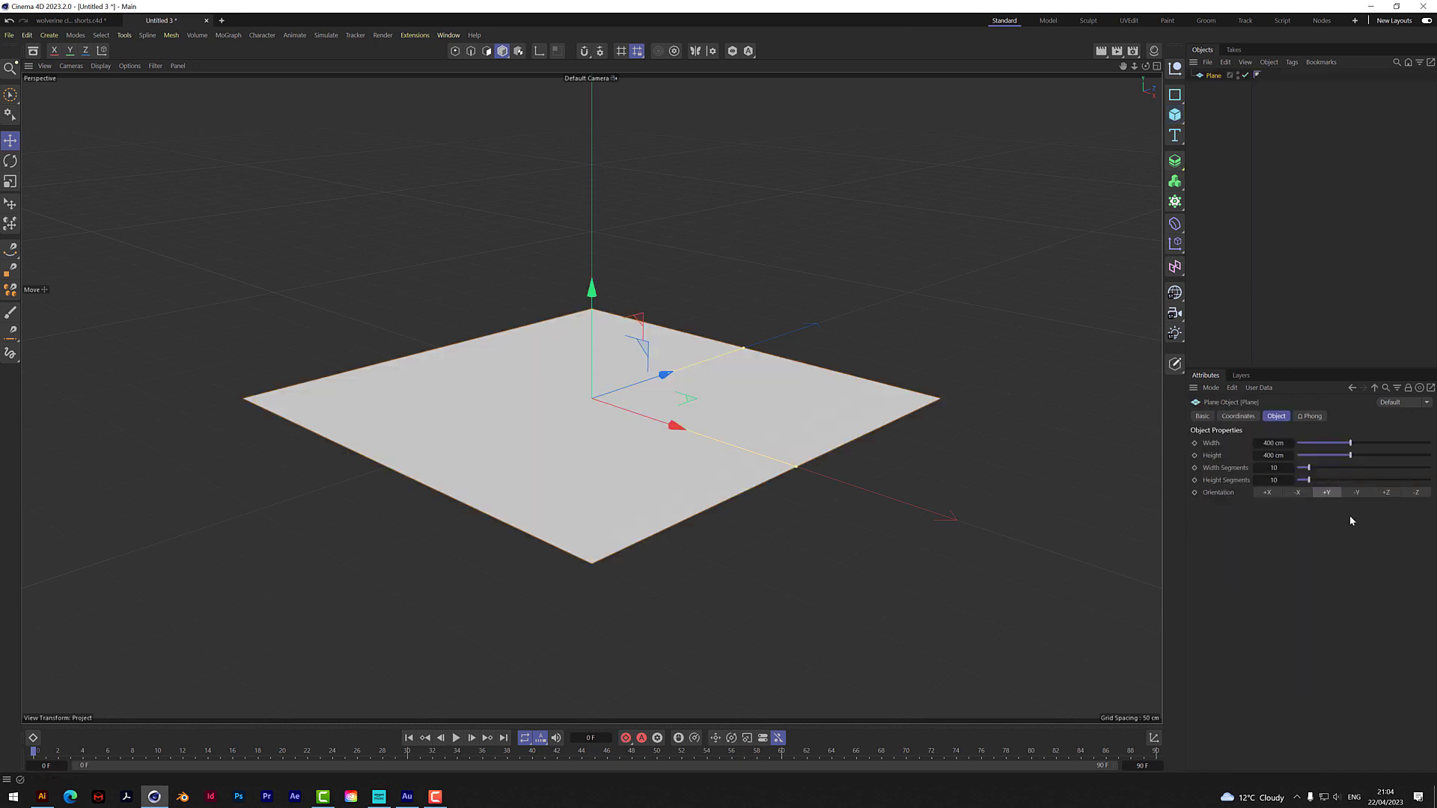
{"action": "left_click", "coordinate": [1268, 492]}
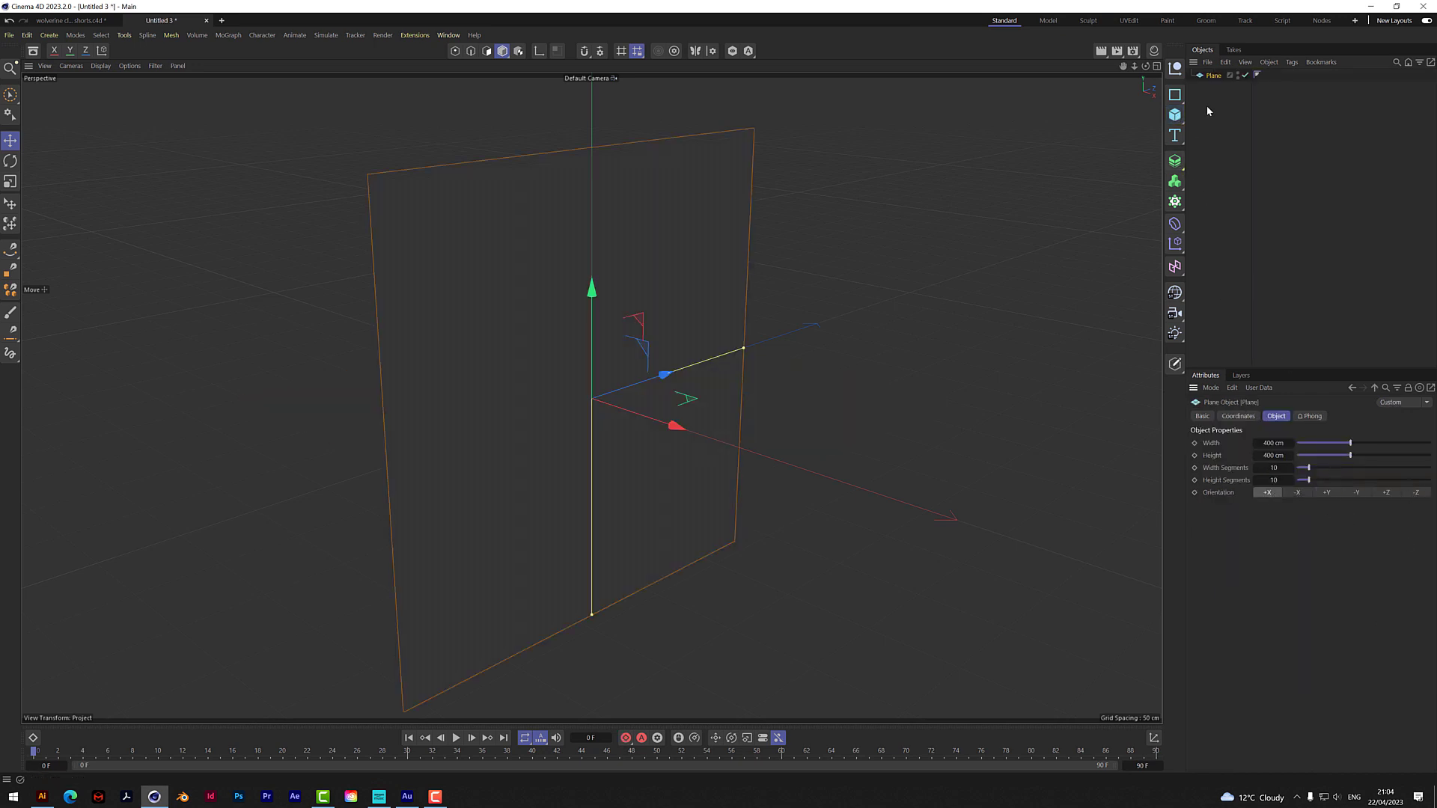
- Switch the viewport shading to a mode that shows the plane's polygon lines
{"action": "left_click_drag", "start_coordinate": [1133, 67], "coordinate": [1145, 69]}
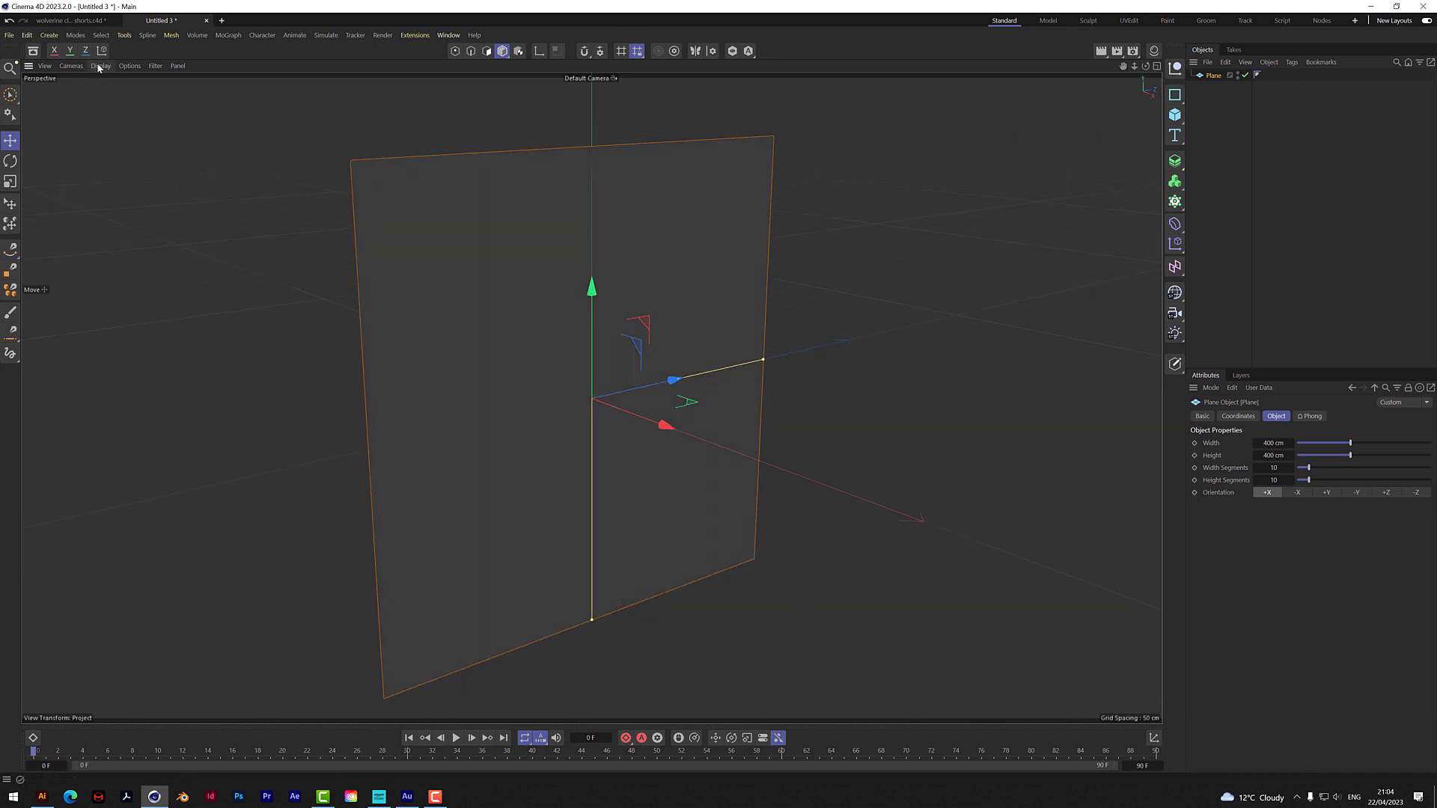
{"action": "left_click", "coordinate": [101, 66]}
{"action": "left_click", "coordinate": [119, 112]}
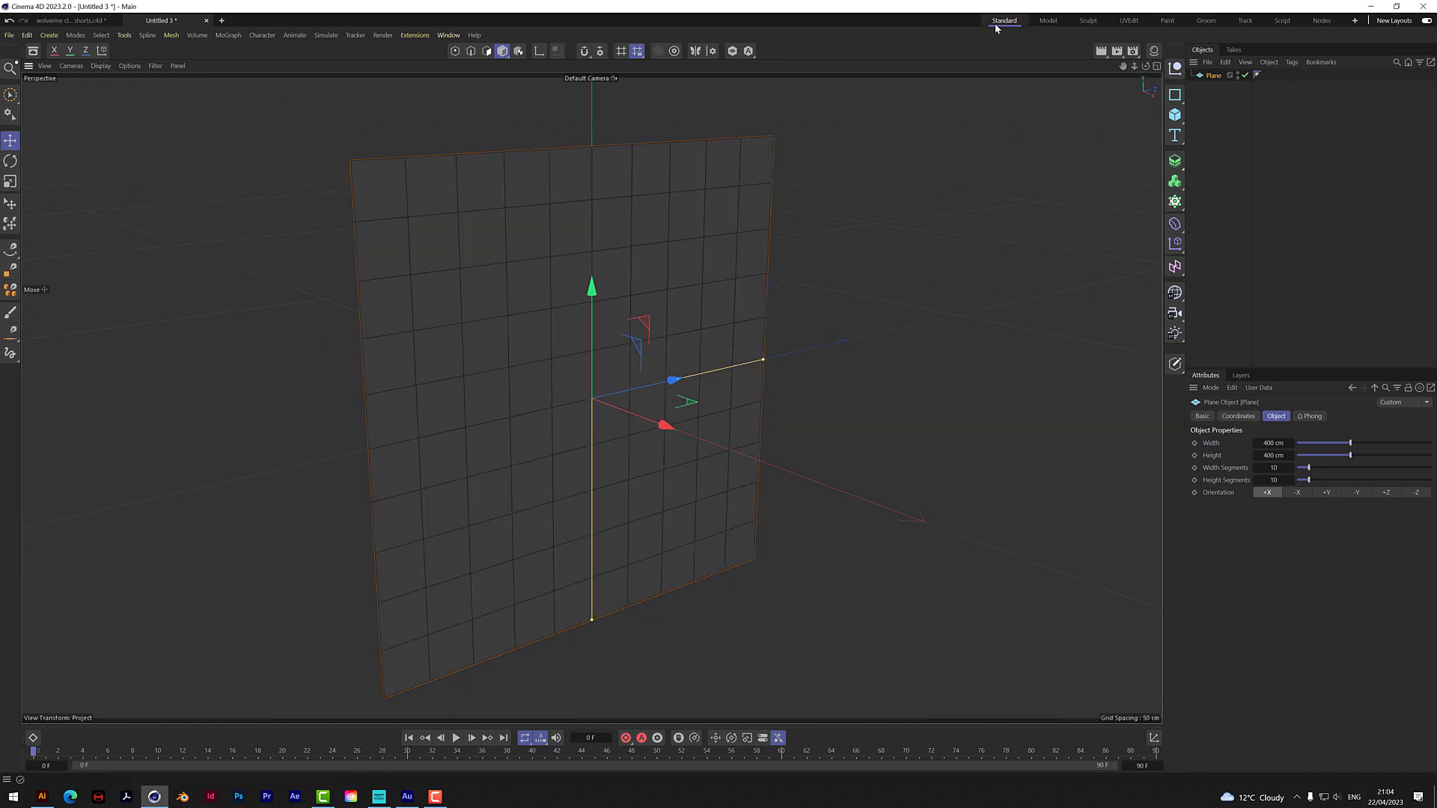
- Set the plane's width segments and height segments to 100 each
{"action": "left_click_drag", "start_coordinate": [1146, 67], "coordinate": [1131, 65]}
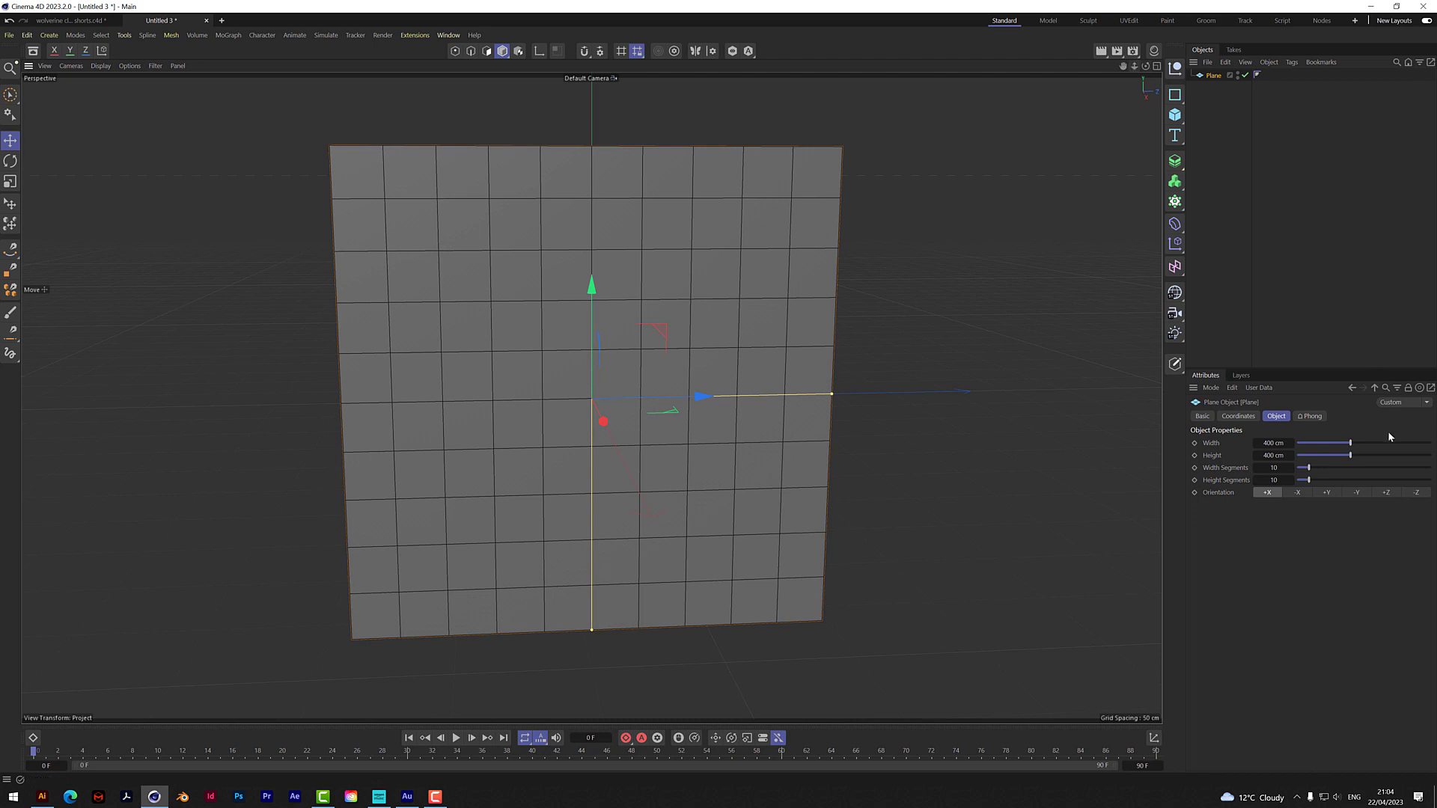
{"action": "left_click", "coordinate": [1275, 468]}
{"action": "type", "text": "100"}
{"action": "key", "text": "Tab"}
{"action": "type", "text": "100"}
{"action": "key", "text": "Return"}
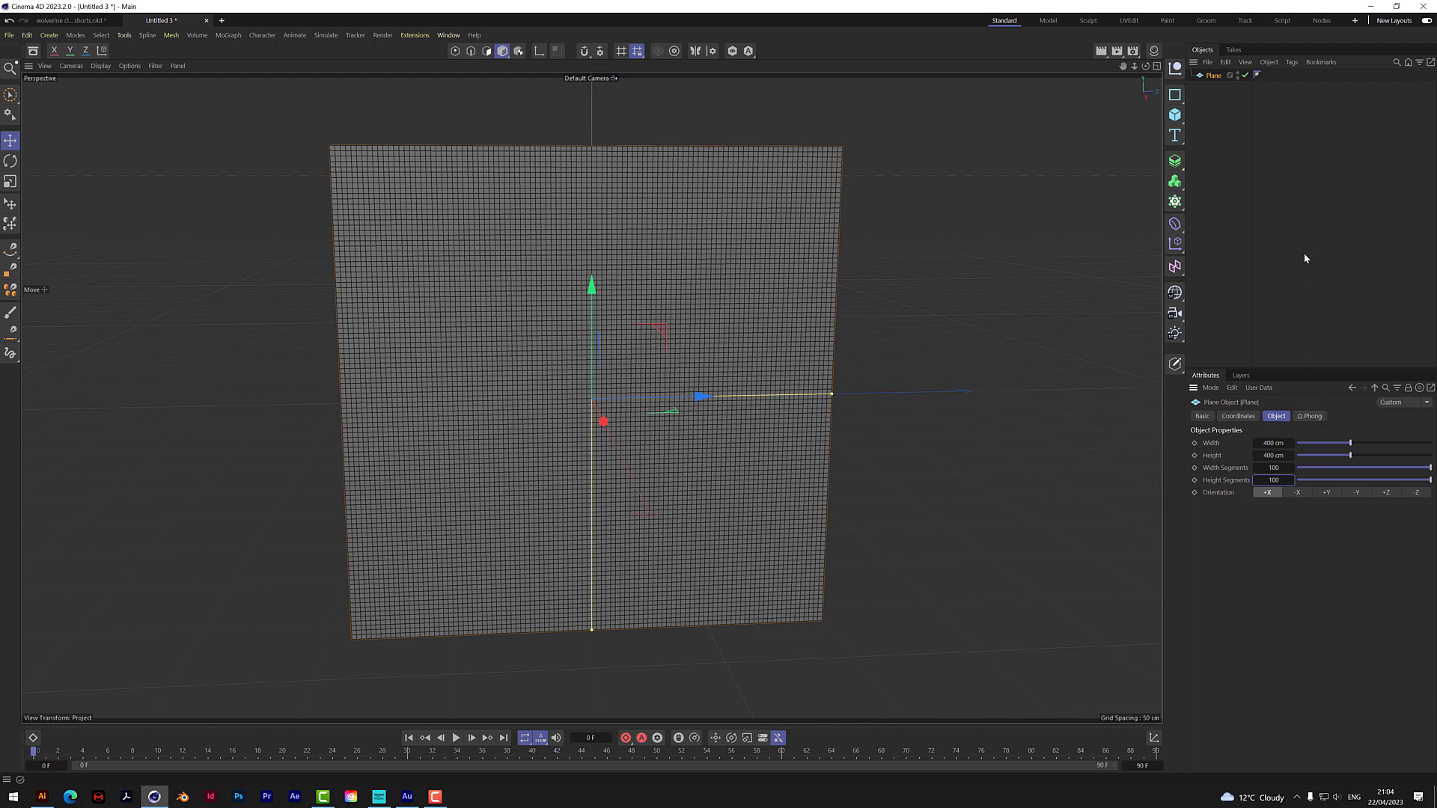
- Add a pyramid primitive and flatten it to 117 cm in X and 2 cm in Z
{"action": "left_click", "coordinate": [1176, 115]}
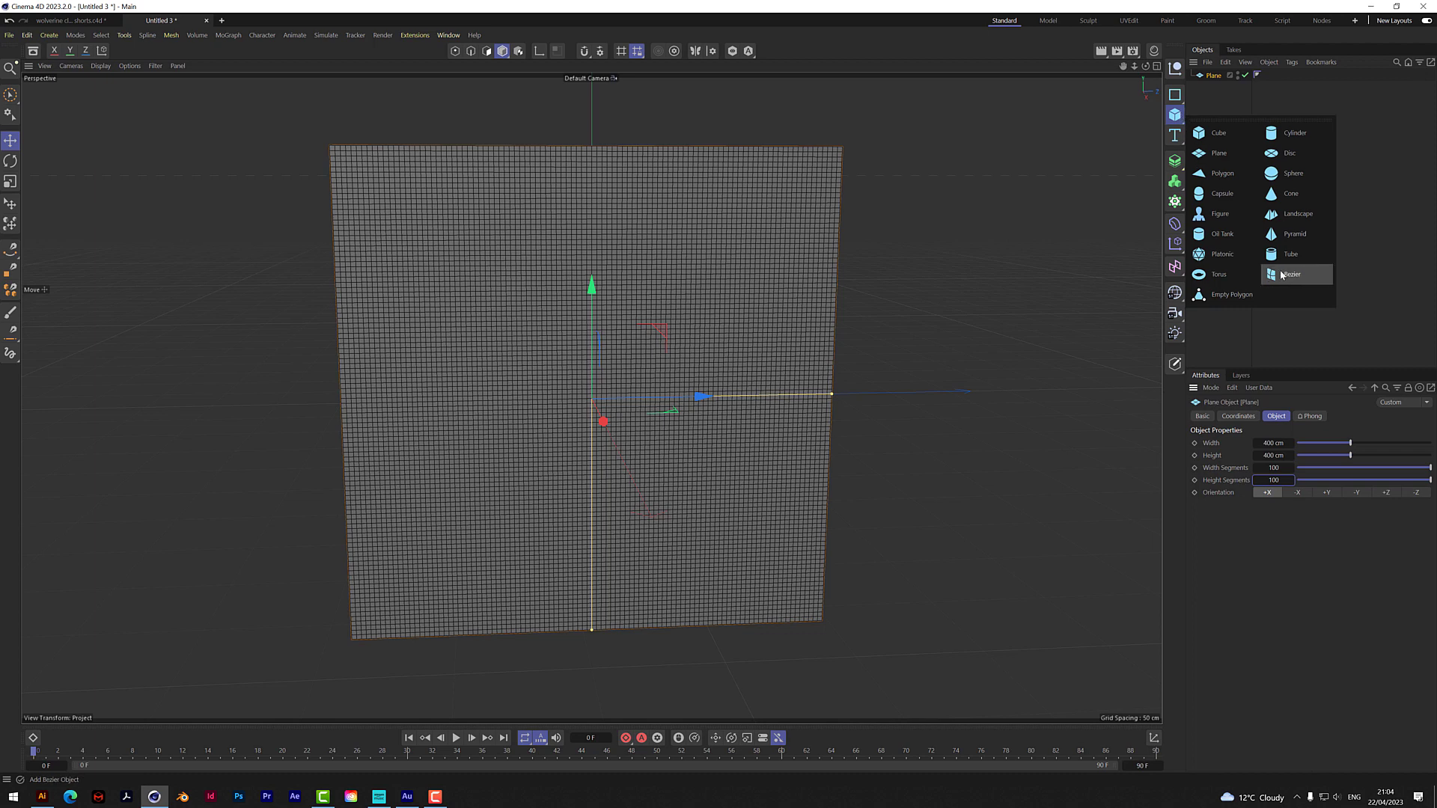
{"action": "left_click", "coordinate": [1286, 234]}
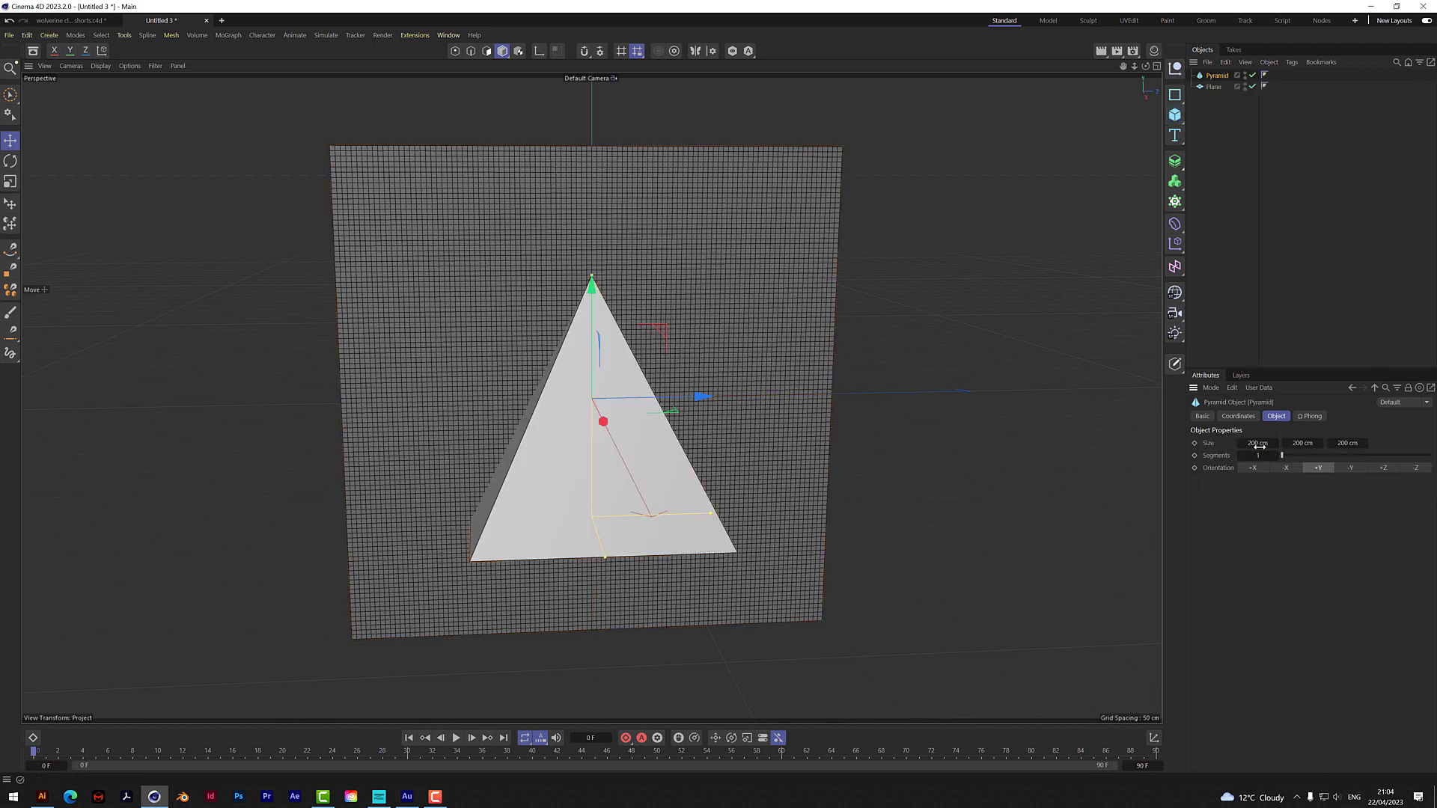
{"action": "left_click_drag", "start_coordinate": [1258, 445], "coordinate": [1197, 445]}
{"action": "left_click_drag", "start_coordinate": [1347, 443], "coordinate": [1264, 446]}
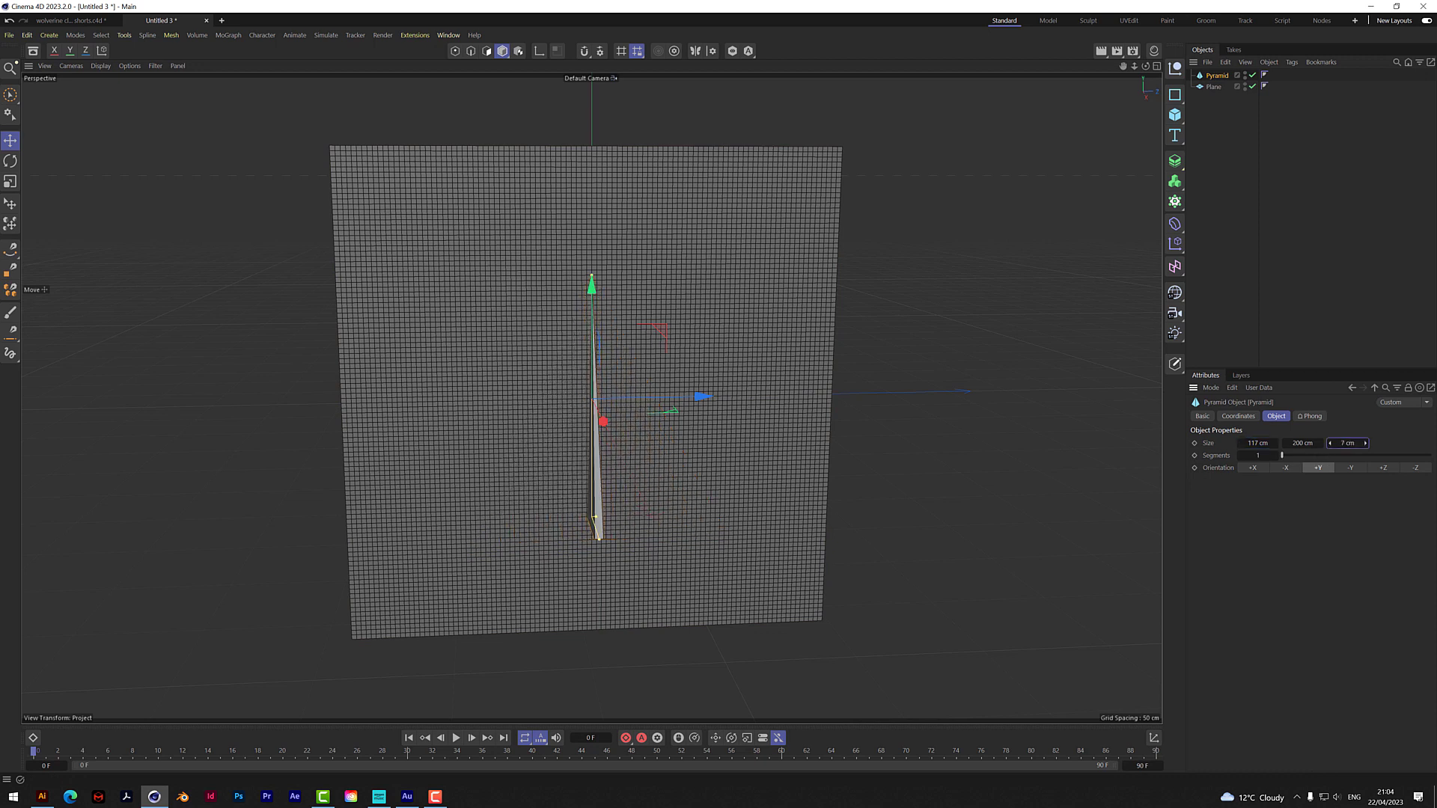
{"action": "key", "text": "Return"}
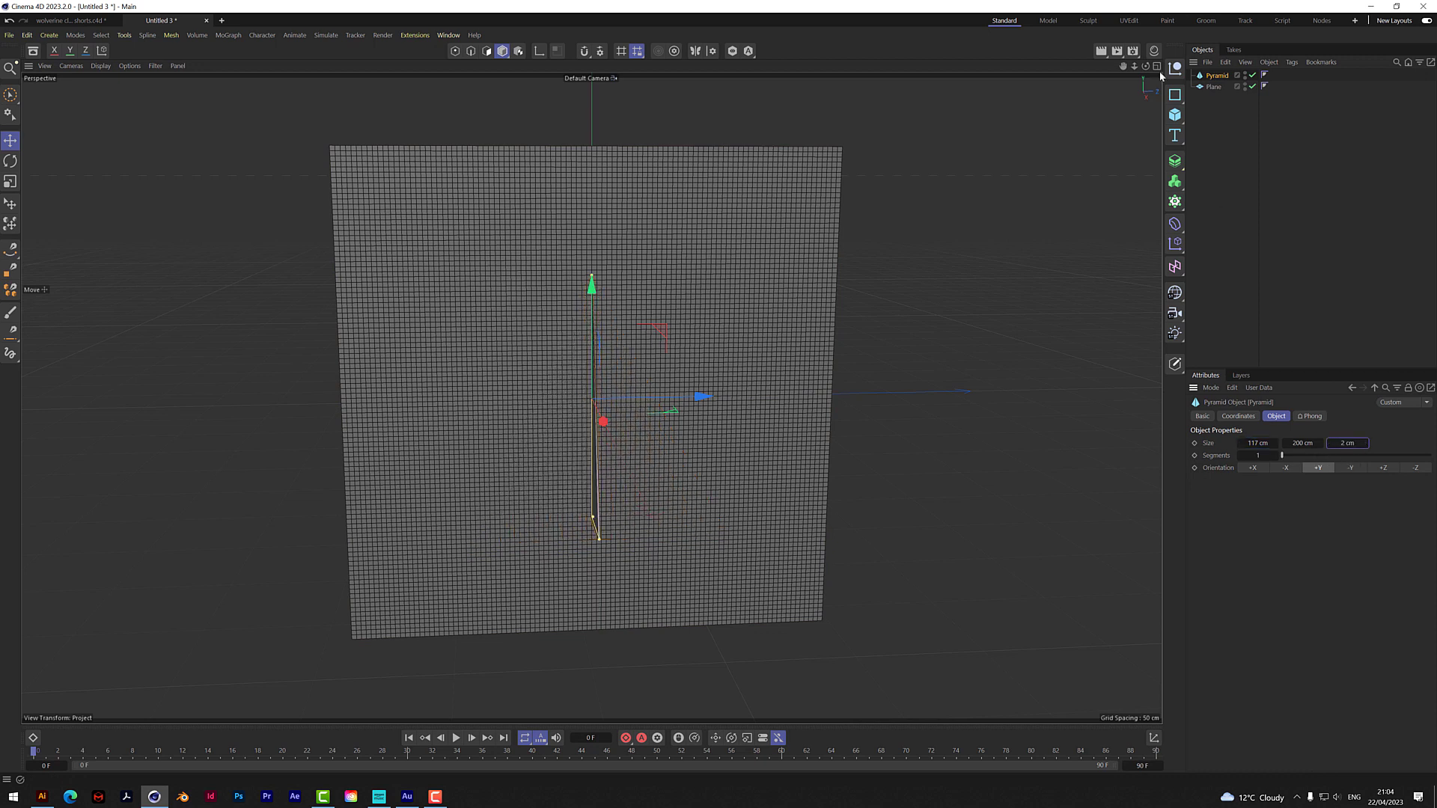
- Move the pyramid along X in front of the plane and shrink it to about 28.5 cm wide and 117.6 cm high
{"action": "left_click_drag", "start_coordinate": [1144, 67], "coordinate": [949, 288]}
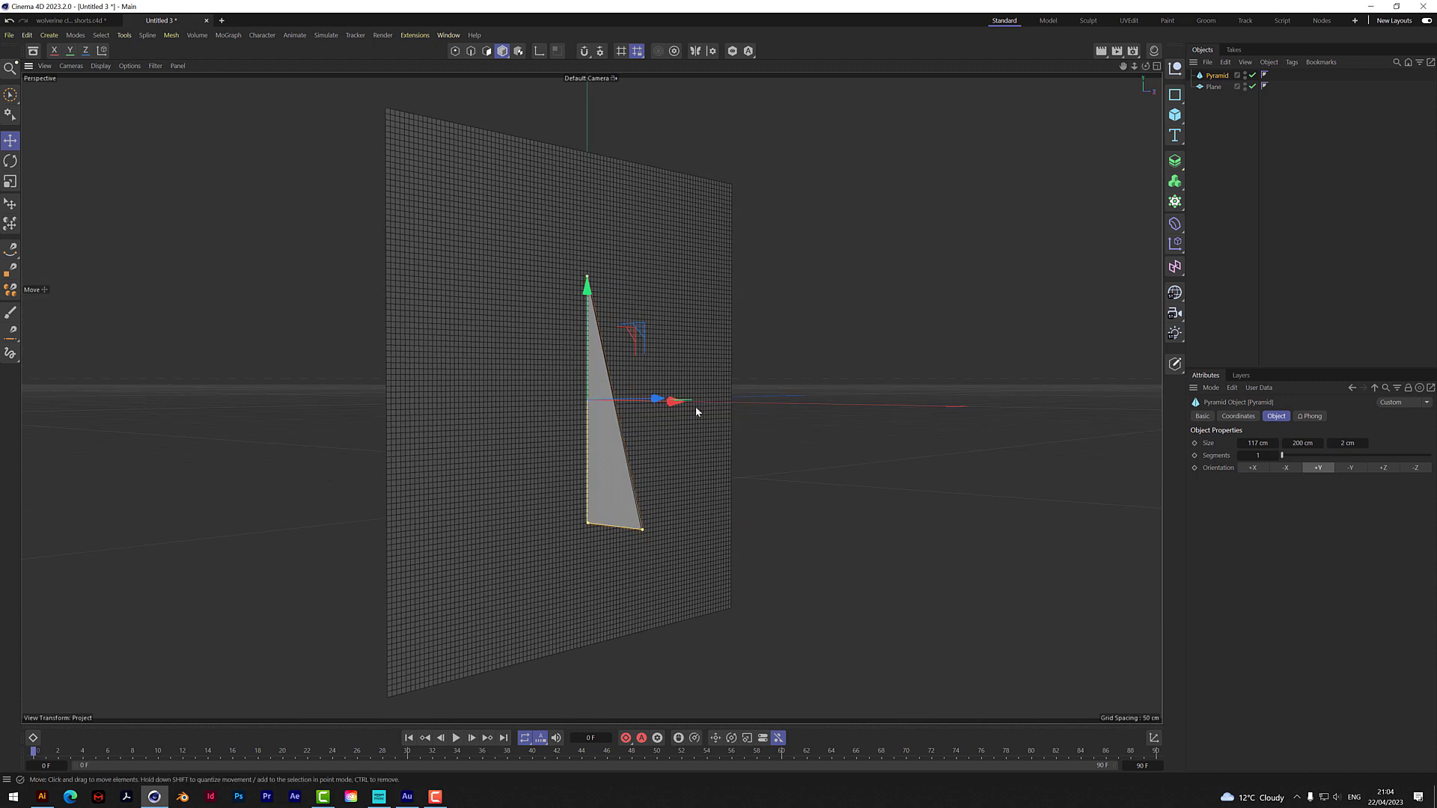
{"action": "left_click_drag", "start_coordinate": [685, 405], "coordinate": [779, 413]}
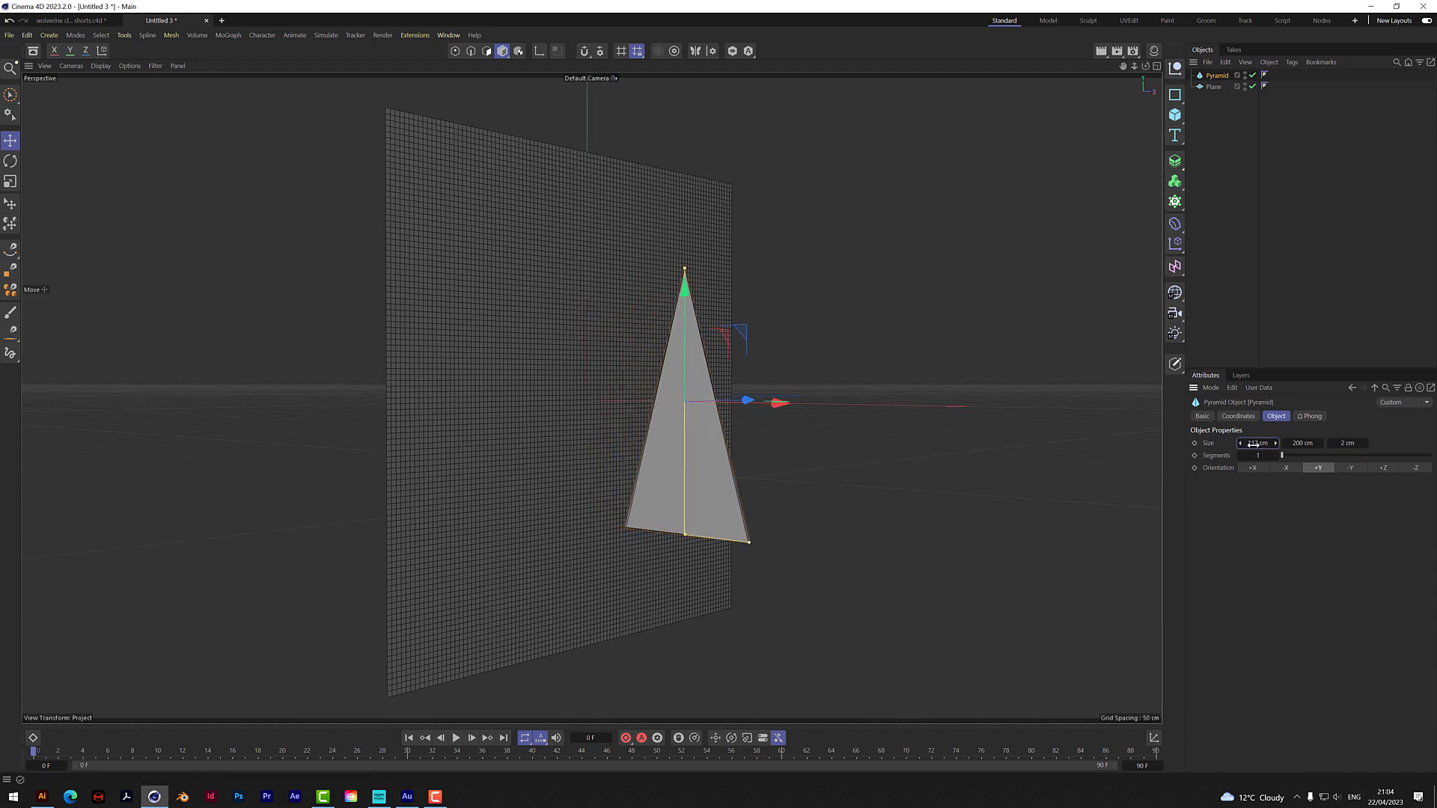
{"action": "left_click_drag", "start_coordinate": [1240, 443], "coordinate": [1178, 444]}
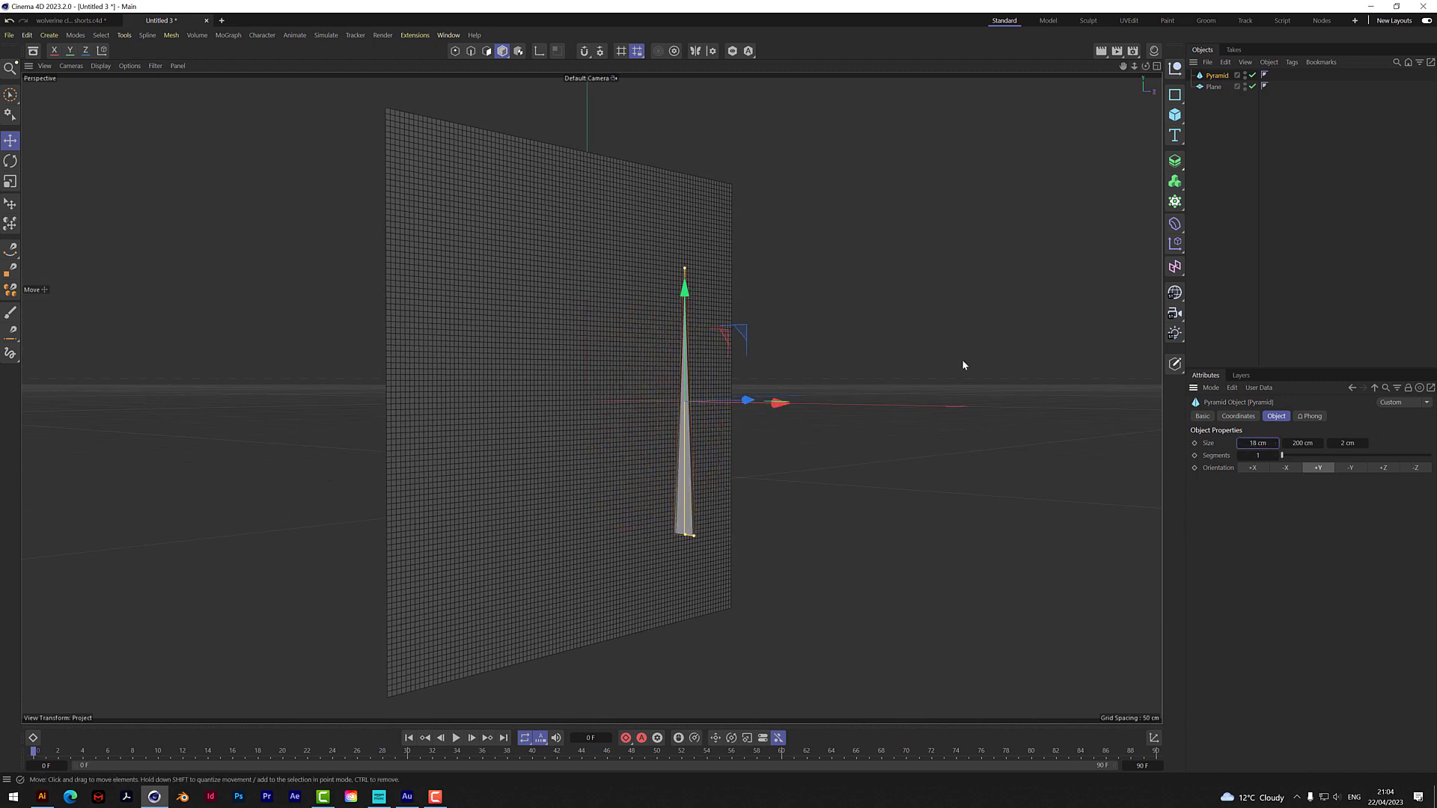
{"action": "left_click_drag", "start_coordinate": [683, 268], "coordinate": [687, 325]}
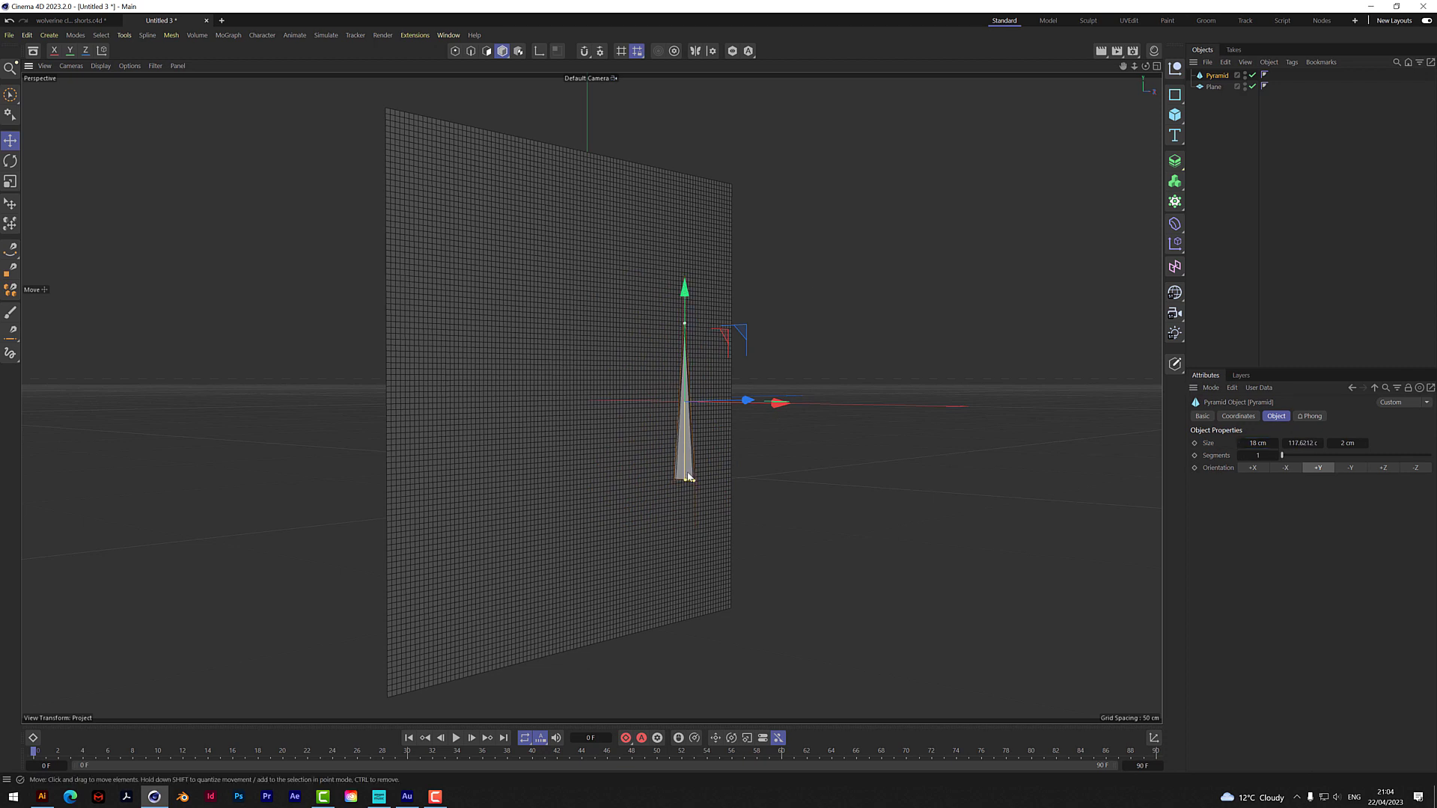
{"action": "left_click_drag", "start_coordinate": [695, 481], "coordinate": [700, 482]}
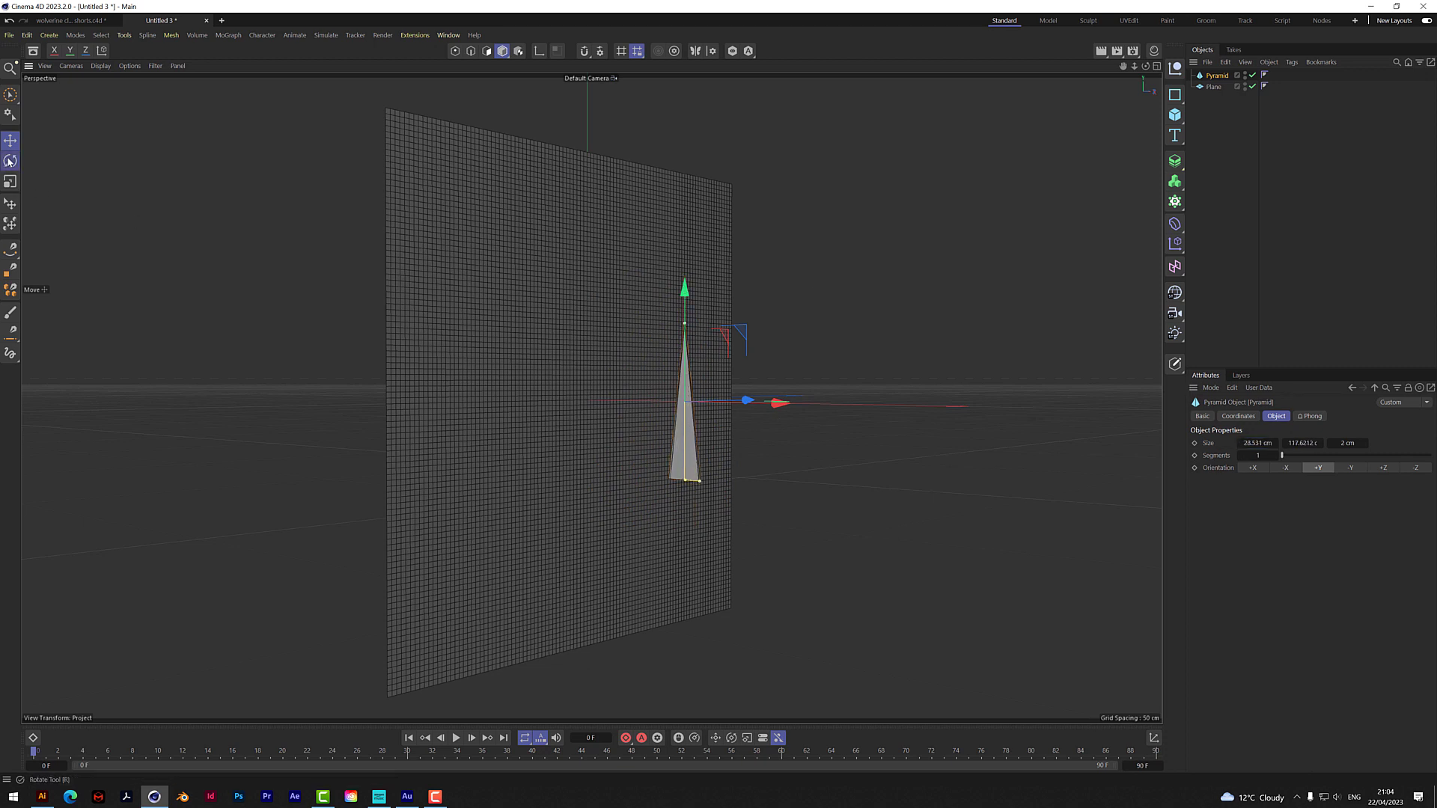
- Rotate the pyramid onto its side so its tip points toward the plane
{"action": "left_click", "coordinate": [10, 161]}
{"action": "left_click_drag", "start_coordinate": [735, 383], "coordinate": [668, 347]}
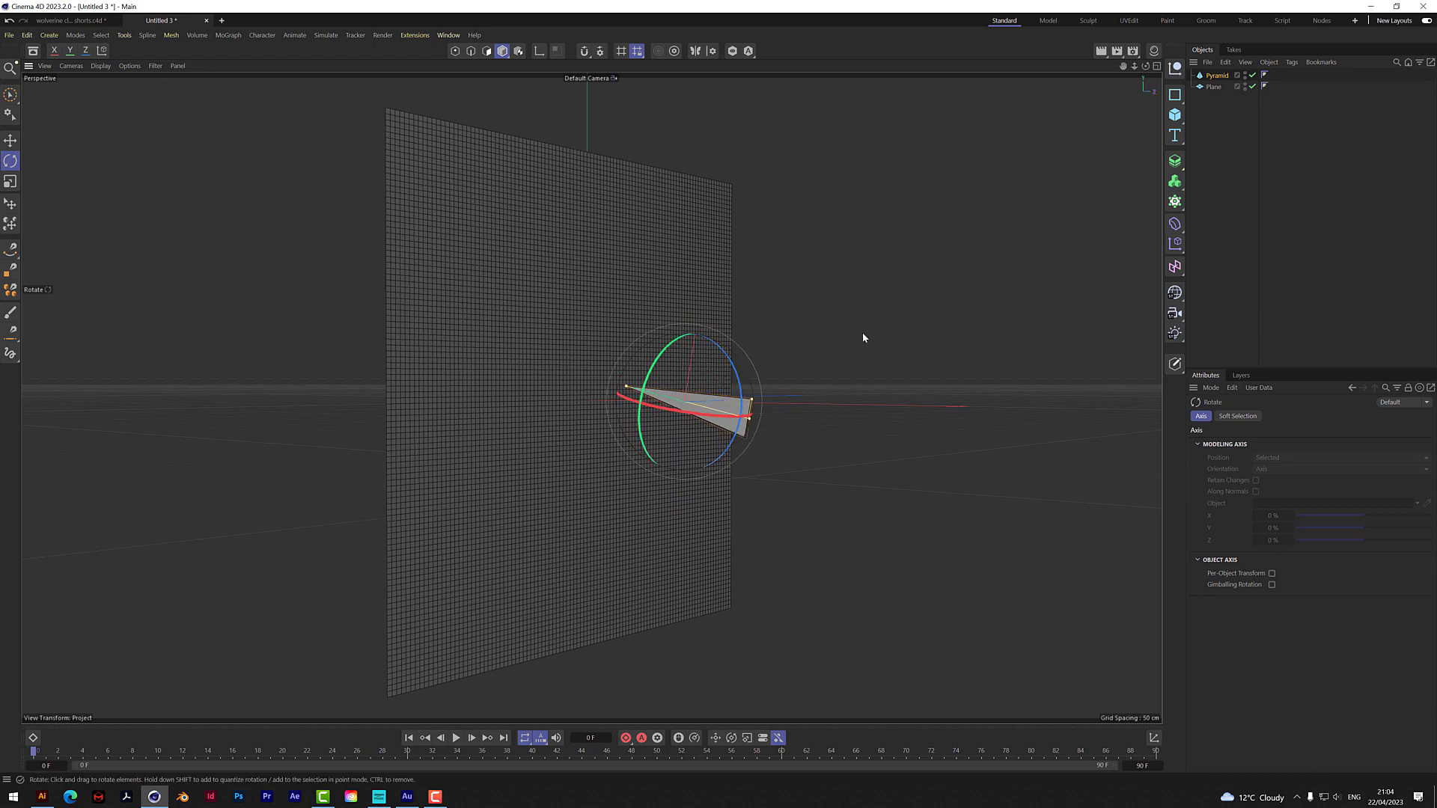
{"action": "left_click_drag", "start_coordinate": [1146, 66], "coordinate": [1115, 70]}
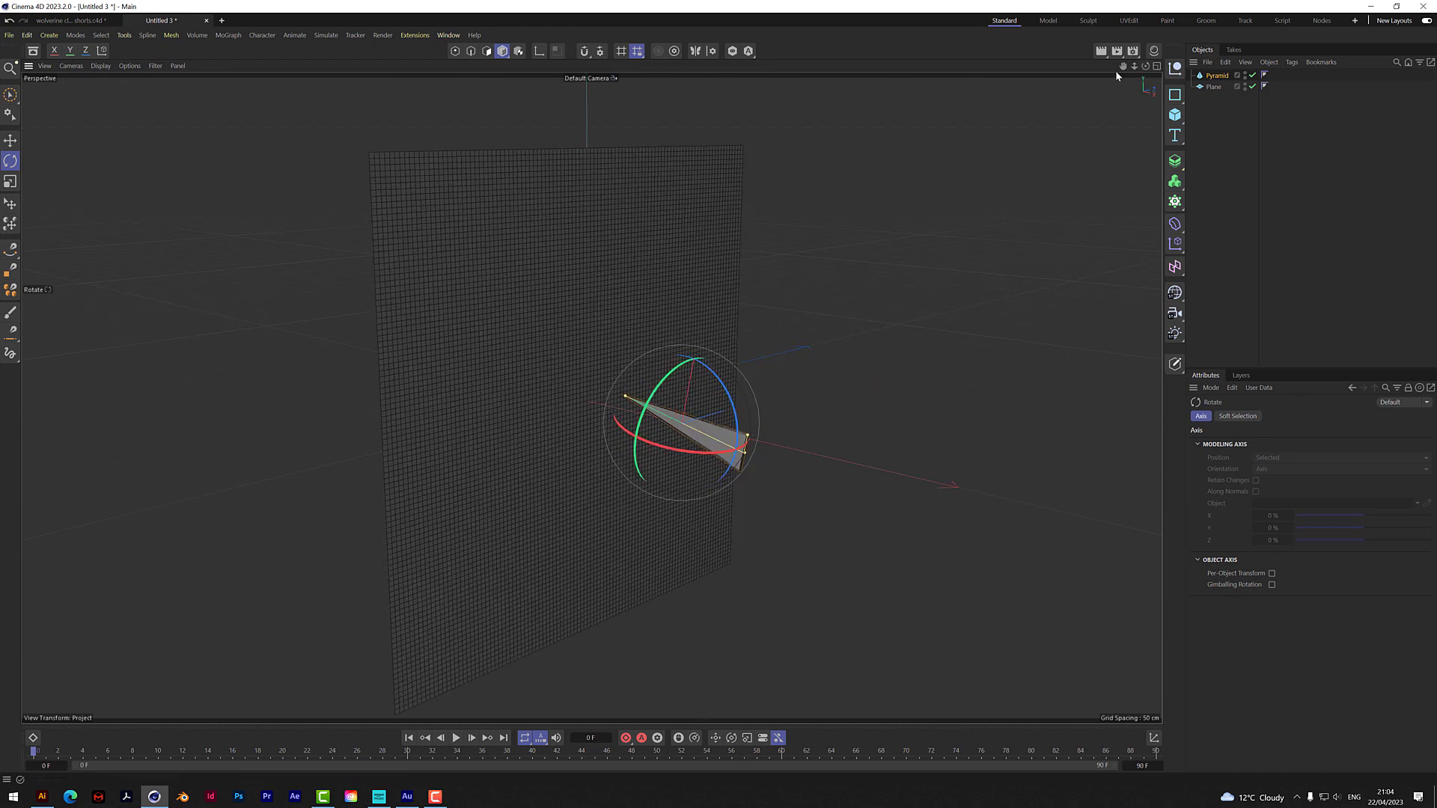
- Rename the pyramid object as blade and the plane object as metal
{"action": "double_click", "coordinate": [1217, 75]}
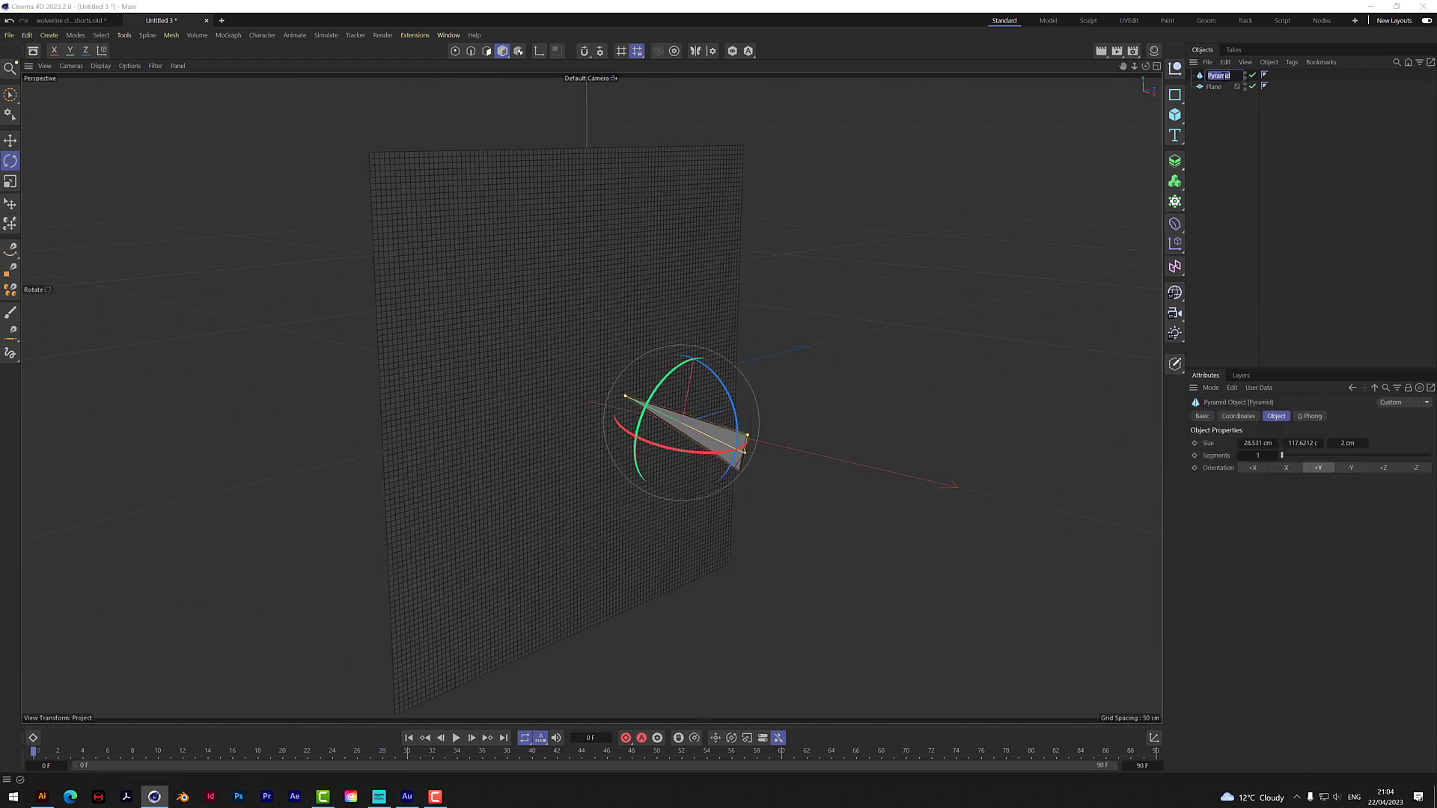
{"action": "type", "text": "blade"}
{"action": "key", "text": "Return"}
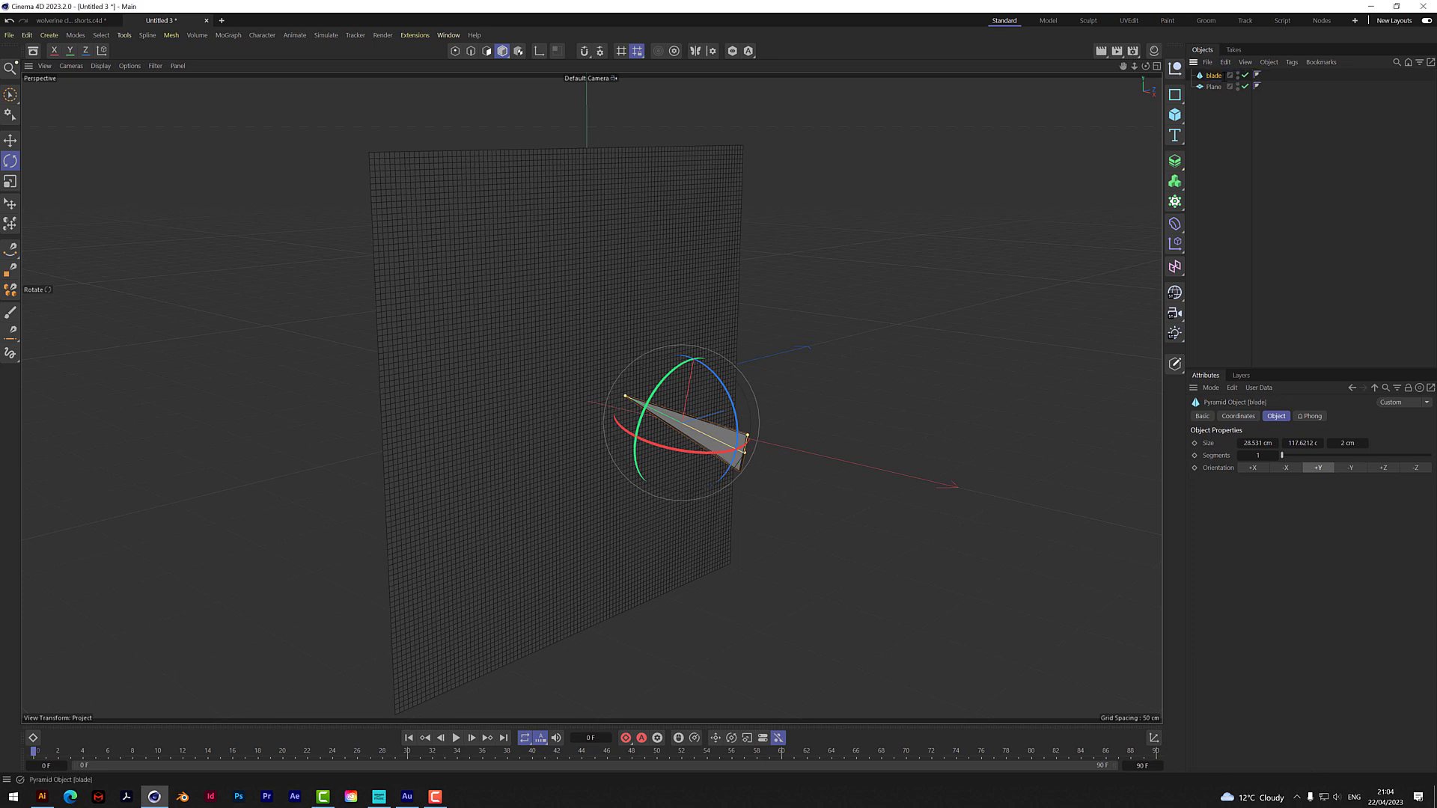
{"action": "double_click", "coordinate": [1214, 87]}
{"action": "type", "text": "me"}
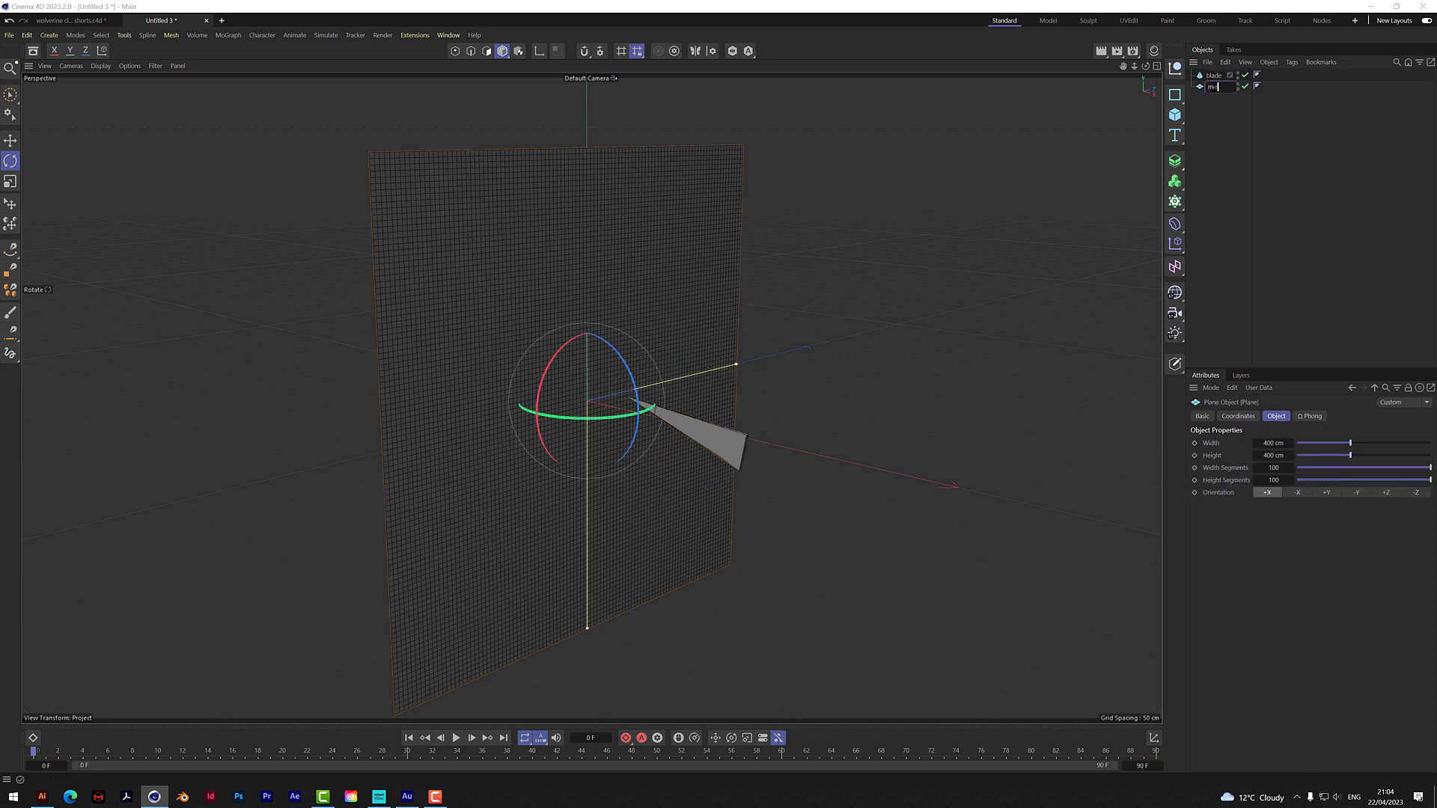
{"action": "type", "text": "tal"}
{"action": "key", "text": "Return"}
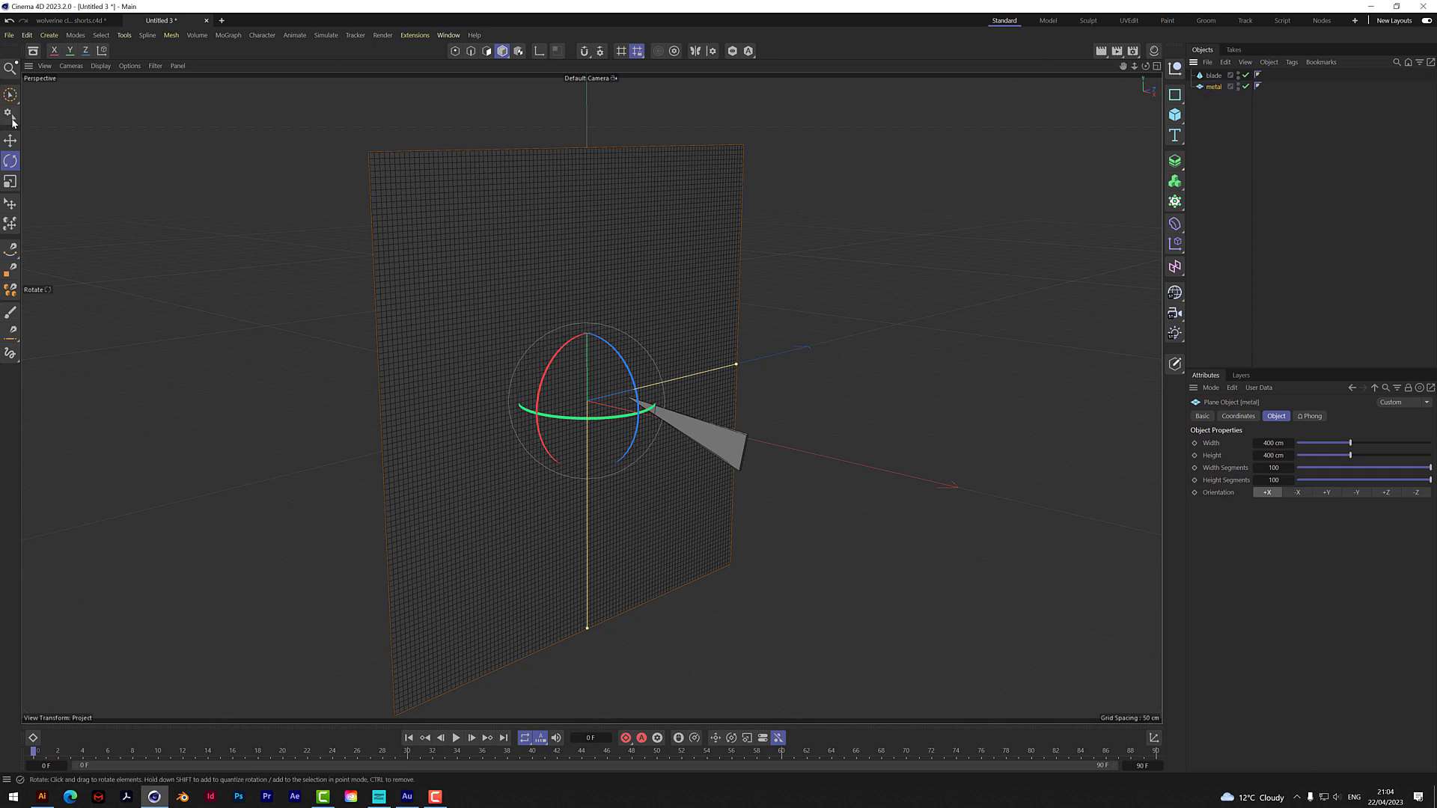
- Raise the blade toward the upper edge of the metal plane and slide it through to the plane's other side
{"action": "key", "text": "9"}
{"action": "left_click", "coordinate": [919, 215]}
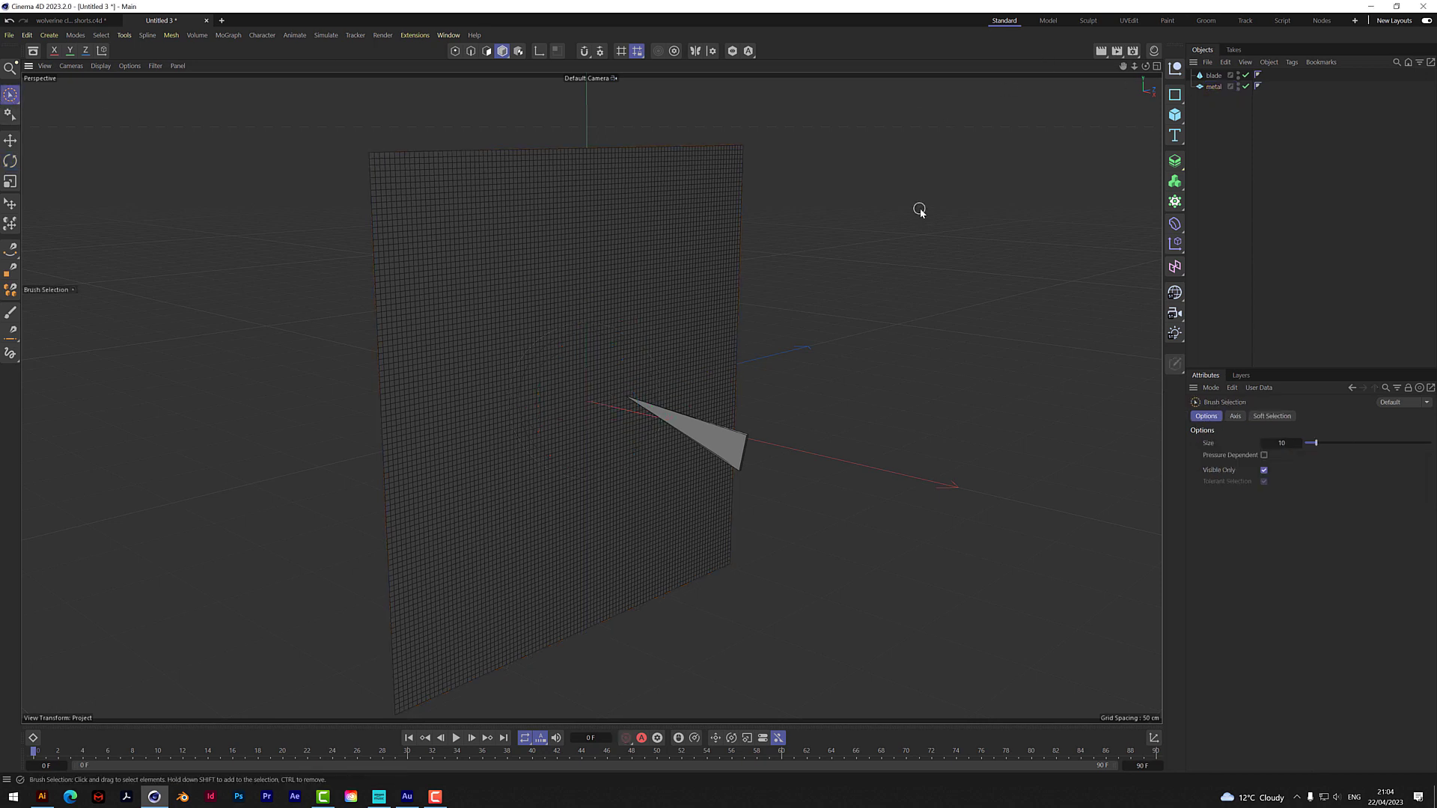
{"action": "left_click", "coordinate": [1213, 78]}
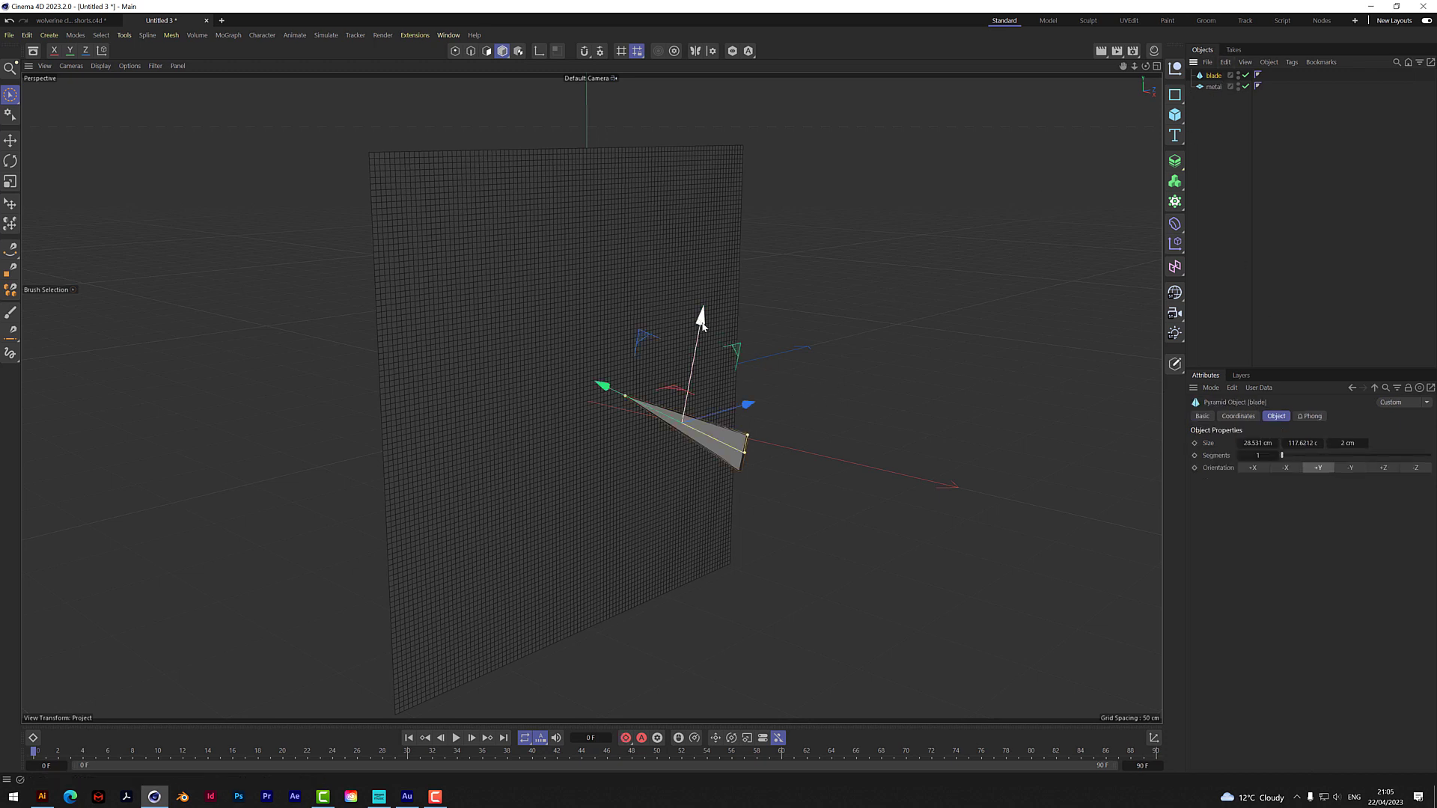
{"action": "left_click_drag", "start_coordinate": [699, 320], "coordinate": [729, 300]}
{"action": "left_click_drag", "start_coordinate": [1124, 67], "coordinate": [1109, 138]}
{"action": "left_click_drag", "start_coordinate": [591, 397], "coordinate": [590, 394]}
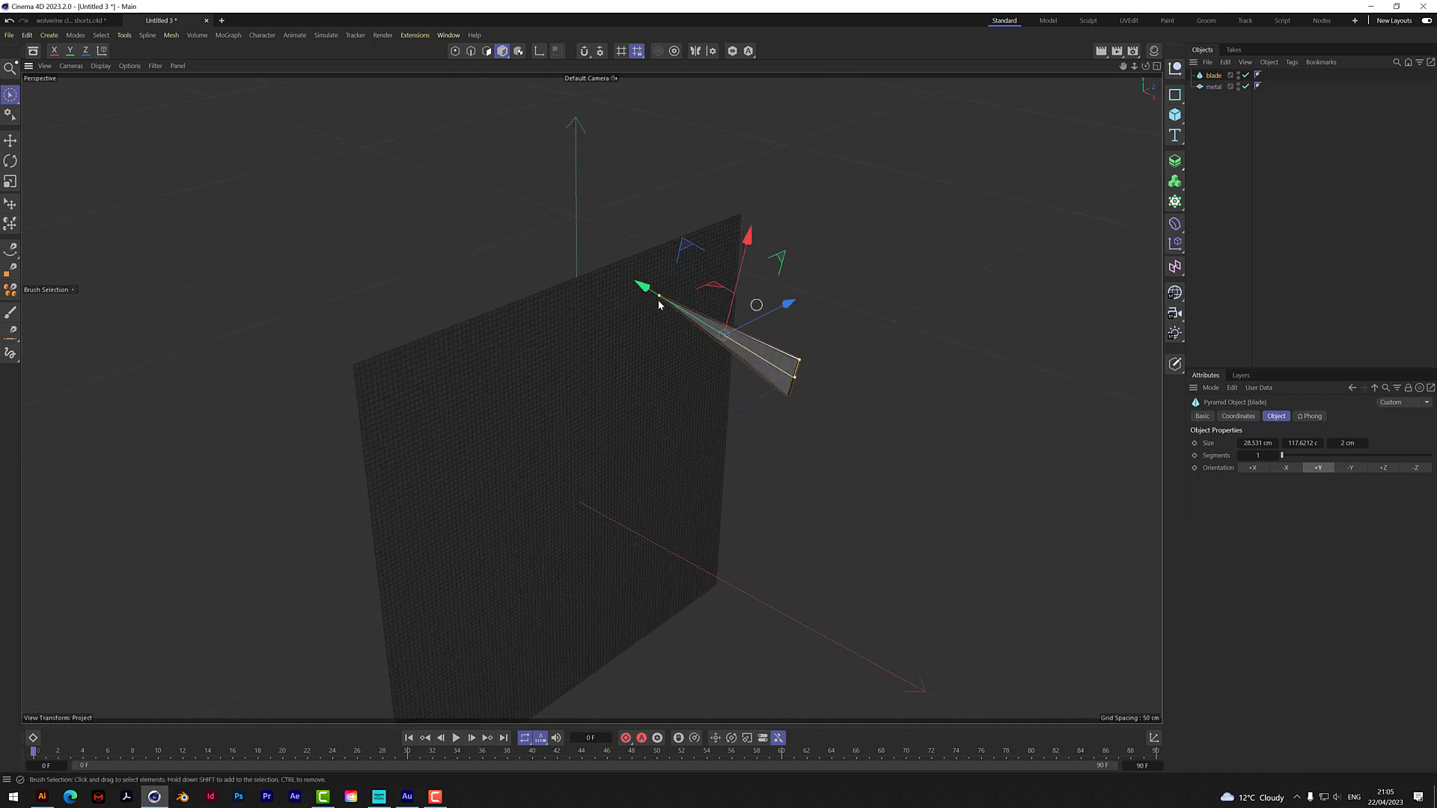
{"action": "left_click_drag", "start_coordinate": [642, 294], "coordinate": [546, 243]}
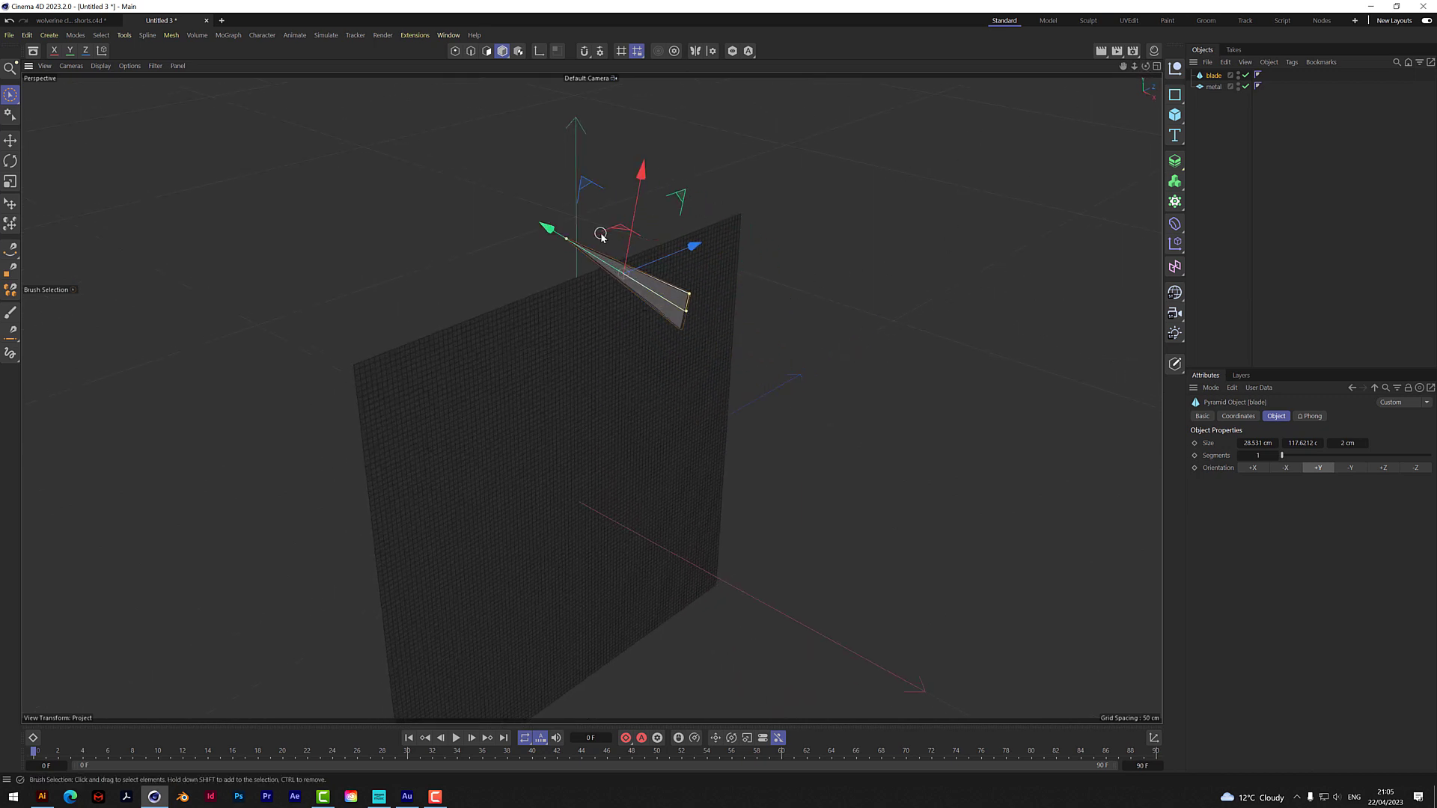
{"action": "left_click_drag", "start_coordinate": [546, 229], "coordinate": [410, 182]}
- Turn the blade around to face the back of the metal plane and lower it until its tip pierces the upper part
{"action": "left_click", "coordinate": [10, 161]}
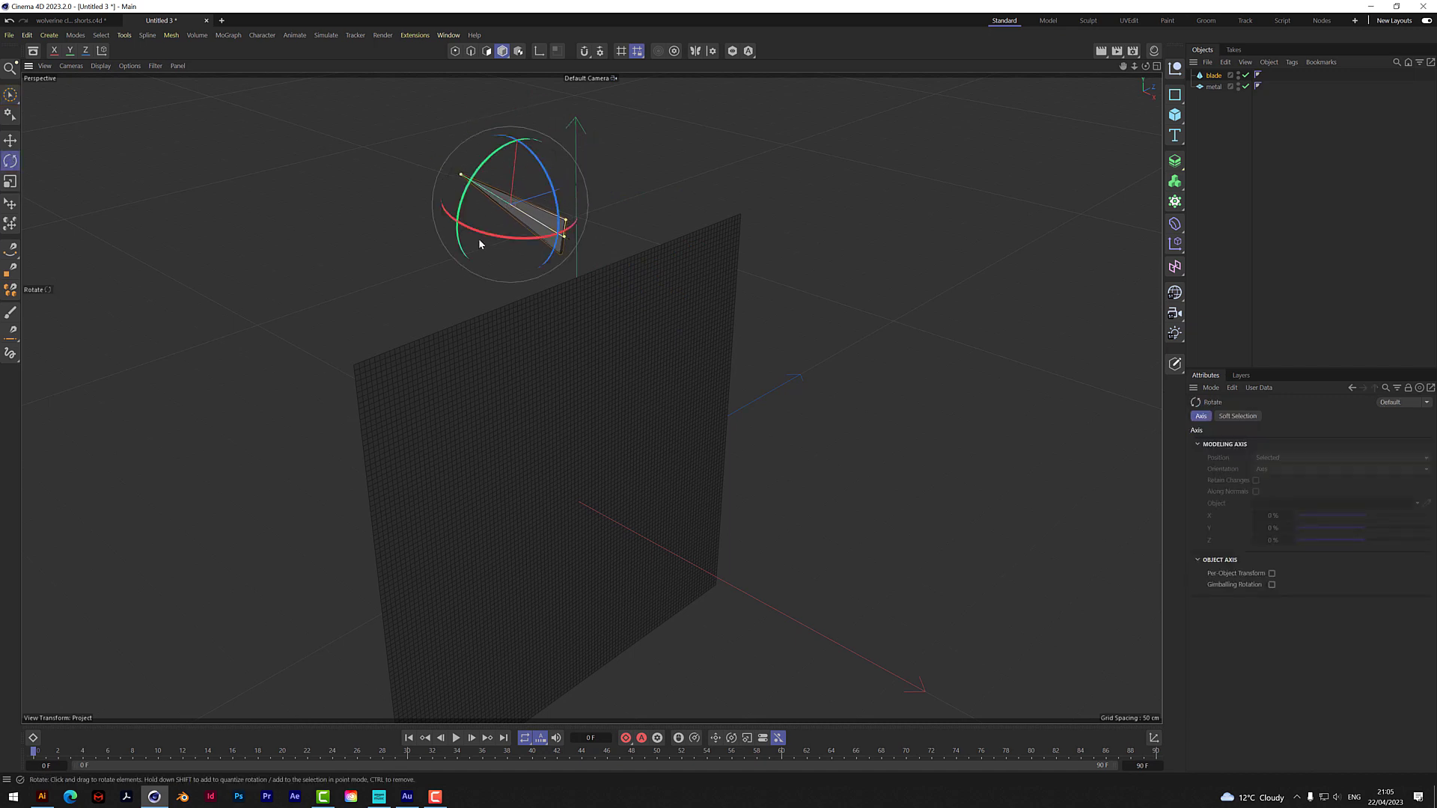
{"action": "mouse_move", "coordinate": [479, 238]}
{"action": "left_mouse_down"}
{"action": "mouse_move", "coordinate": [622, 172]}
{"action": "mouse_move", "coordinate": [631, 138]}
{"action": "left_mouse_up"}
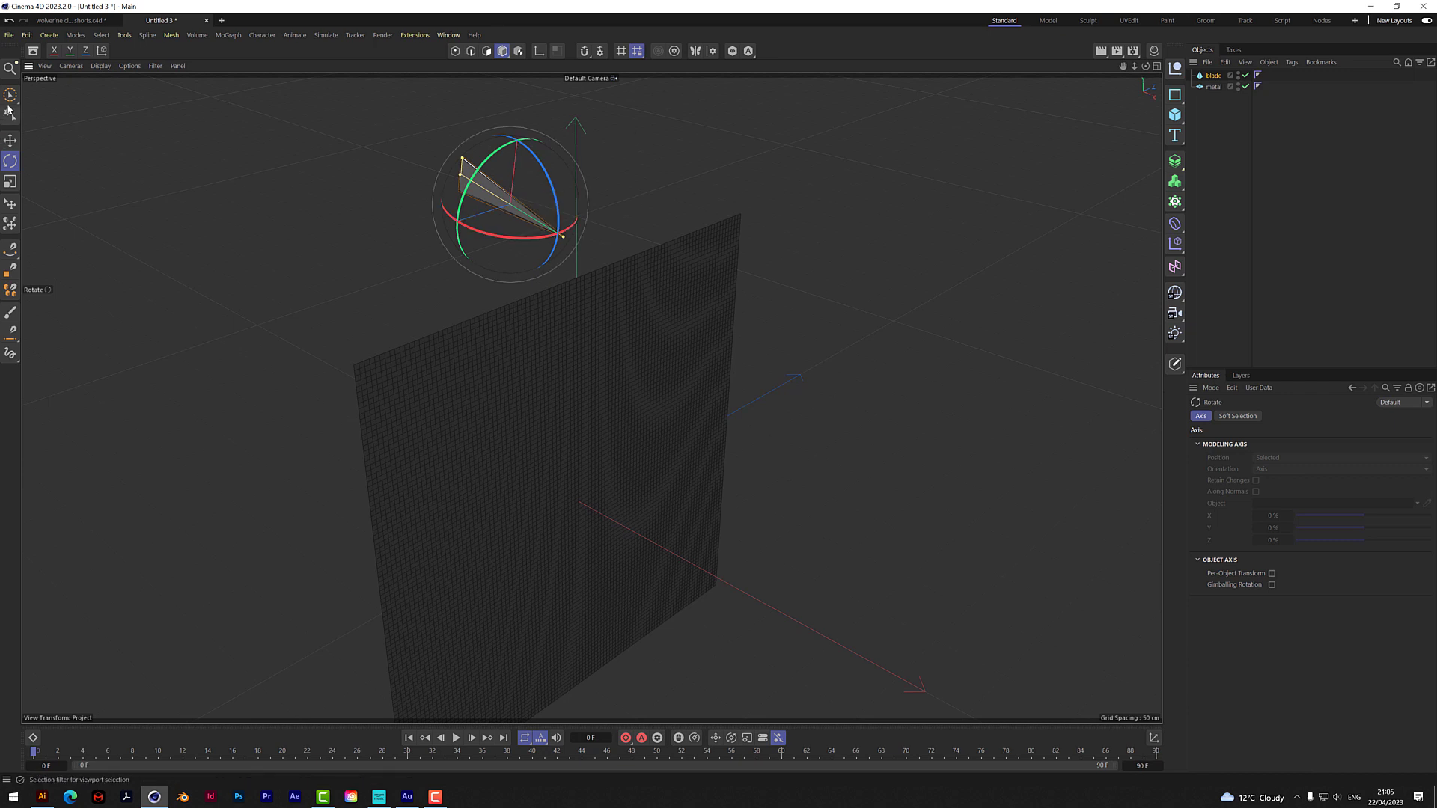
{"action": "key", "text": "9"}
{"action": "left_click_drag", "start_coordinate": [526, 101], "coordinate": [511, 204]}
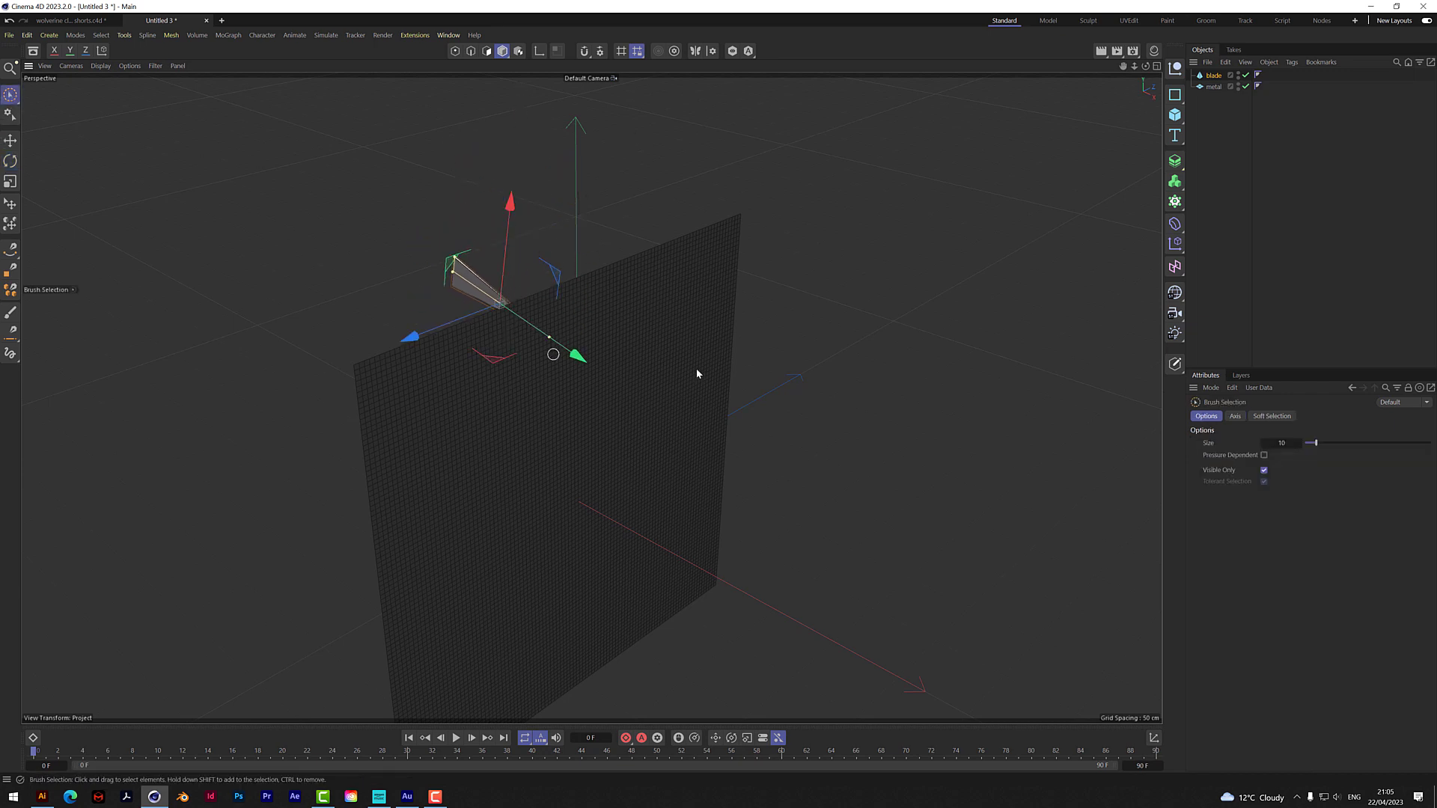
{"action": "mouse_move", "coordinate": [578, 354]}
{"action": "left_mouse_down"}
{"action": "mouse_move", "coordinate": [736, 434]}
{"action": "mouse_move", "coordinate": [603, 371]}
{"action": "mouse_move", "coordinate": [729, 436]}
{"action": "mouse_move", "coordinate": [613, 408]}
{"action": "mouse_move", "coordinate": [577, 365]}
{"action": "left_mouse_up"}
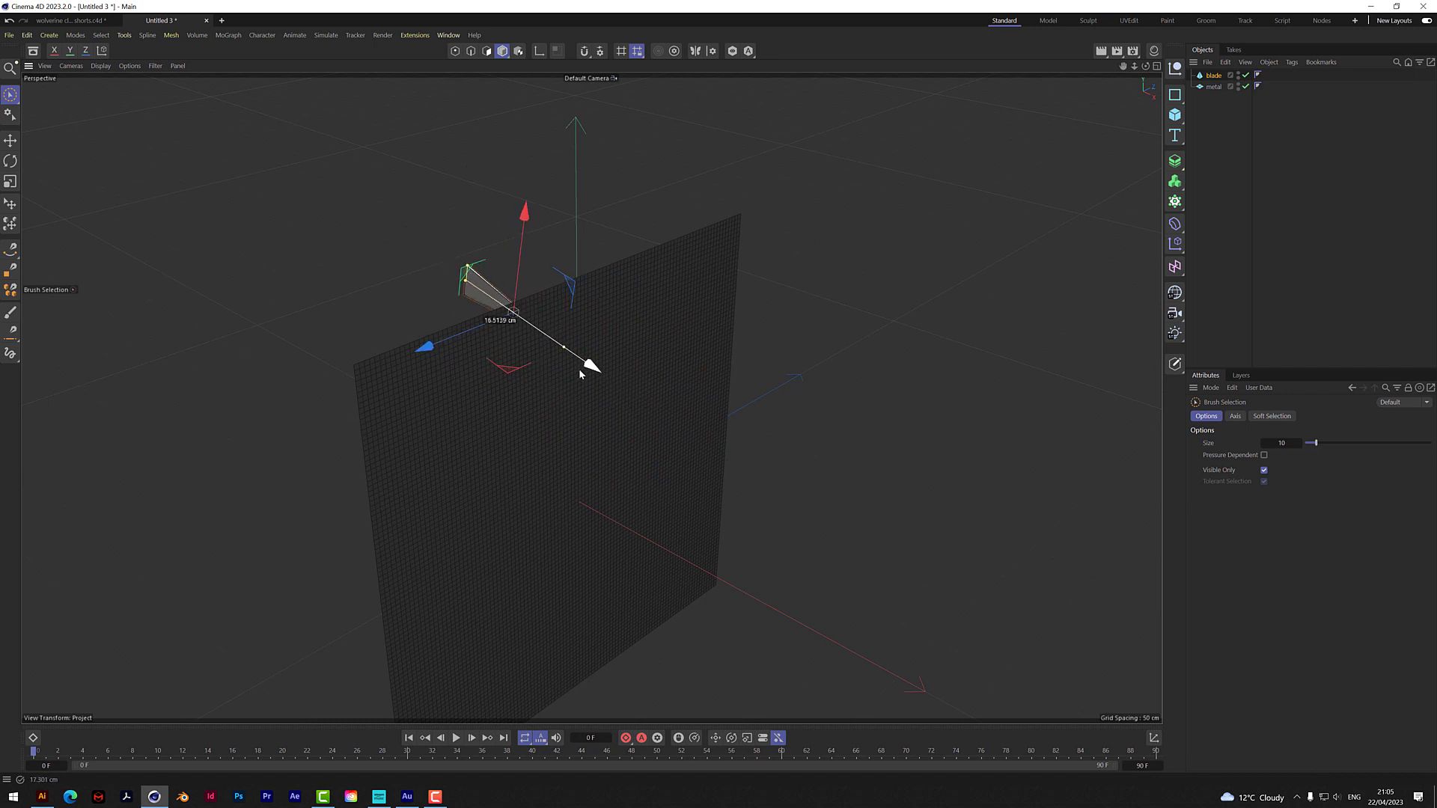
{"action": "left_click_drag", "start_coordinate": [1146, 67], "coordinate": [1145, 71]}
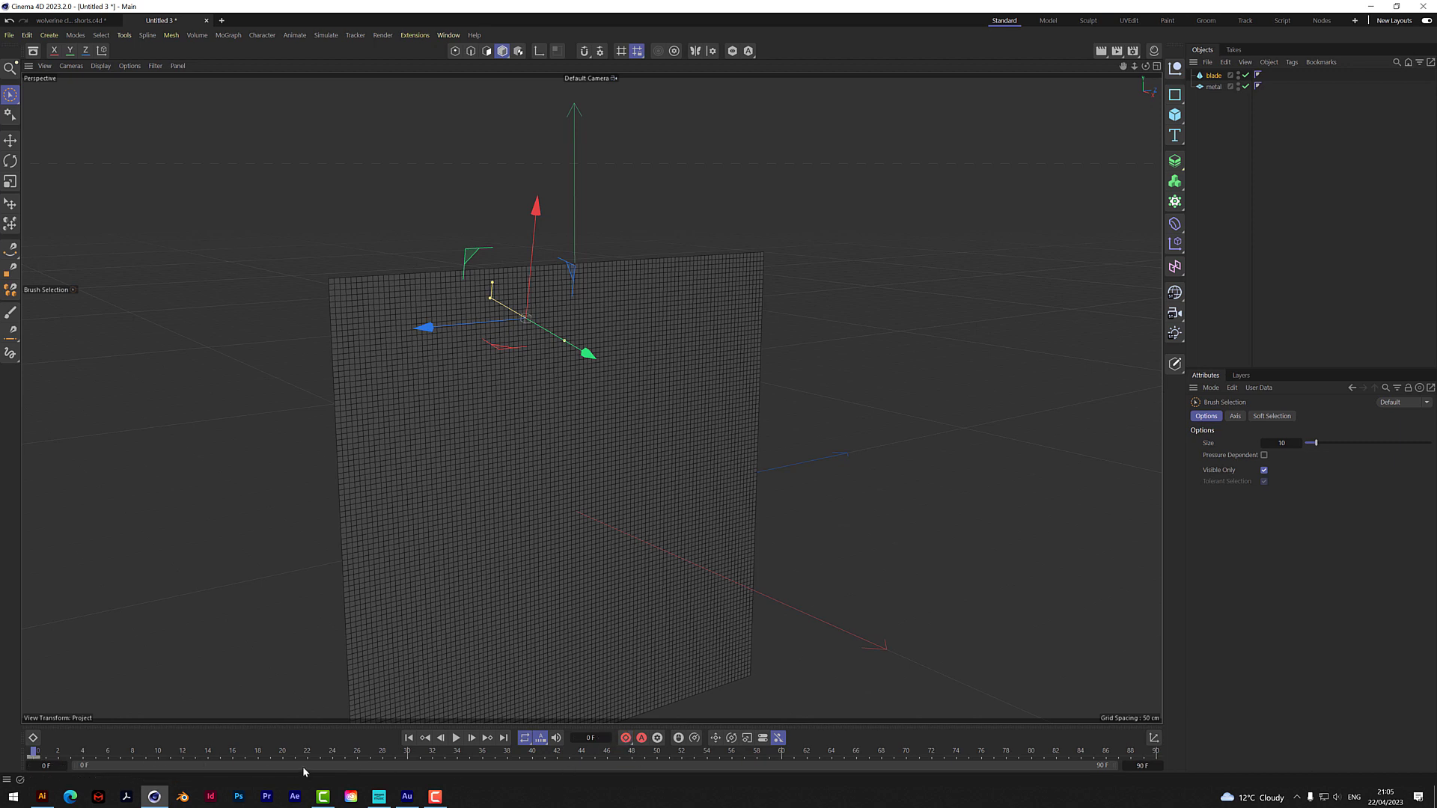
- Extend the animation to 200 frames and keyframe the blade's starting position at frames 0 and 30
{"action": "double_click", "coordinate": [1142, 766]}
{"action": "type", "text": "200"}
{"action": "key", "text": "Return"}
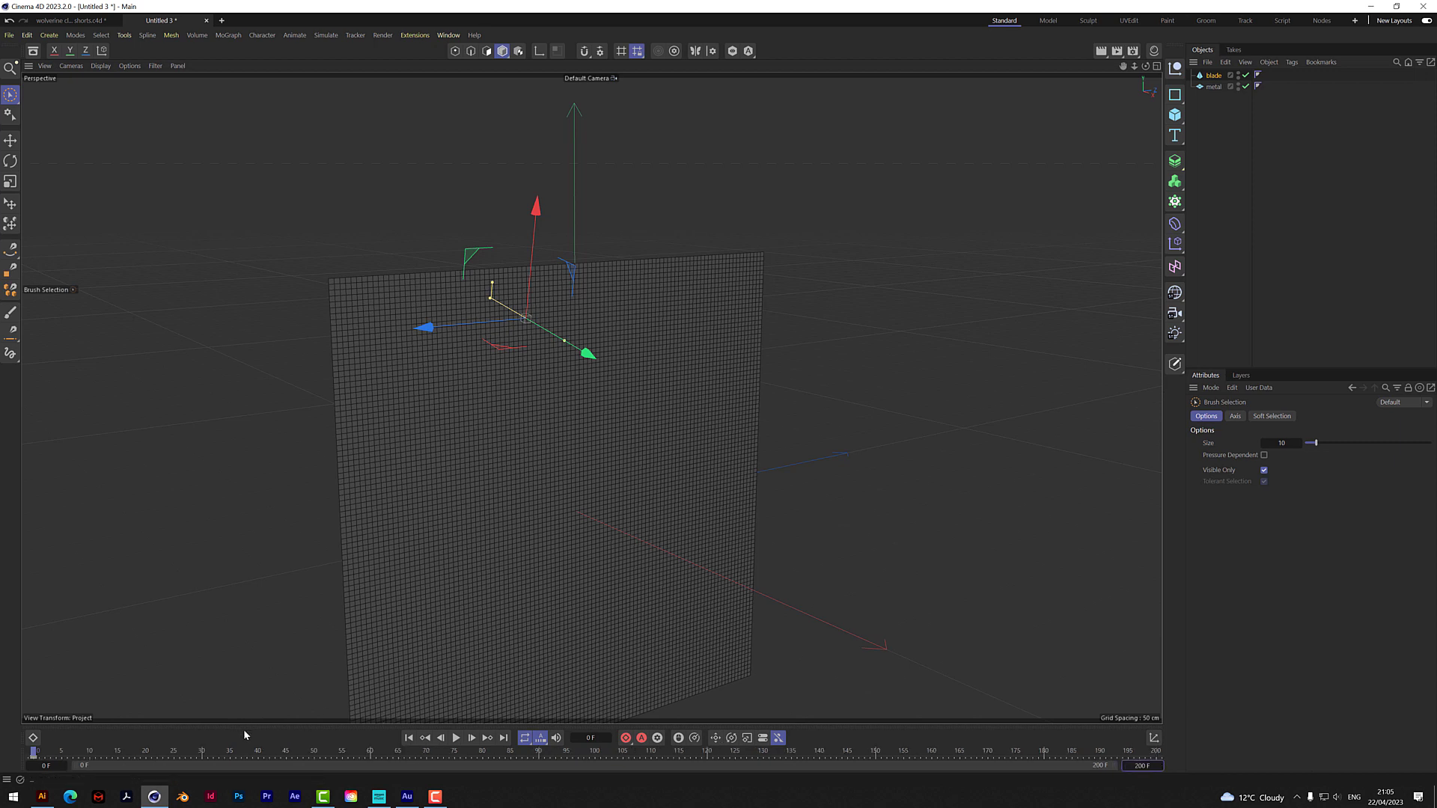
{"action": "left_click", "coordinate": [203, 752]}
{"action": "left_click_drag", "start_coordinate": [660, 558], "coordinate": [587, 408], "text": "alt"}
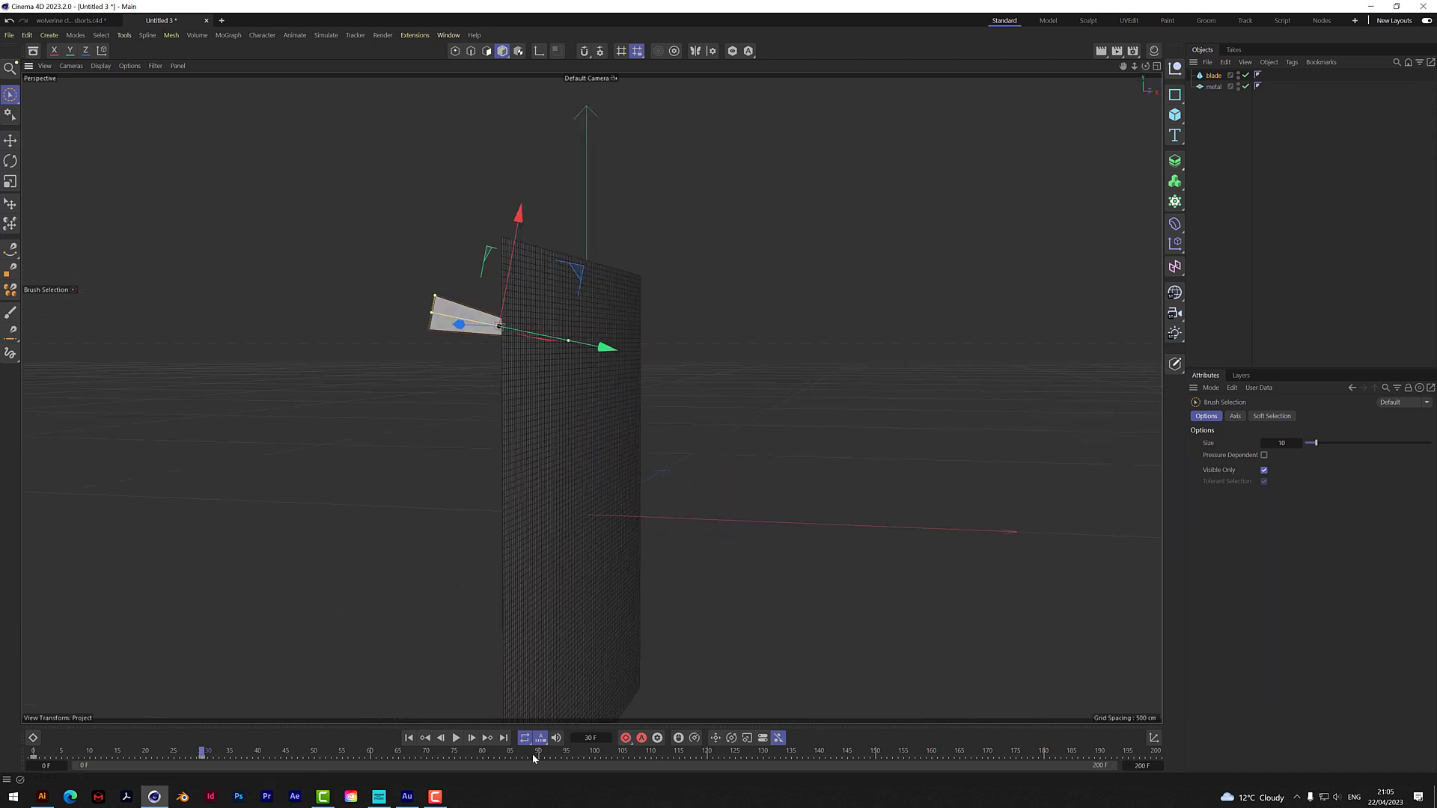
- Push the blade through the metal plane at frame 46, keyframe it there, and hold that position with a keyframe at frame 66
{"action": "left_click", "coordinate": [371, 756]}
{"action": "left_click", "coordinate": [298, 757]}
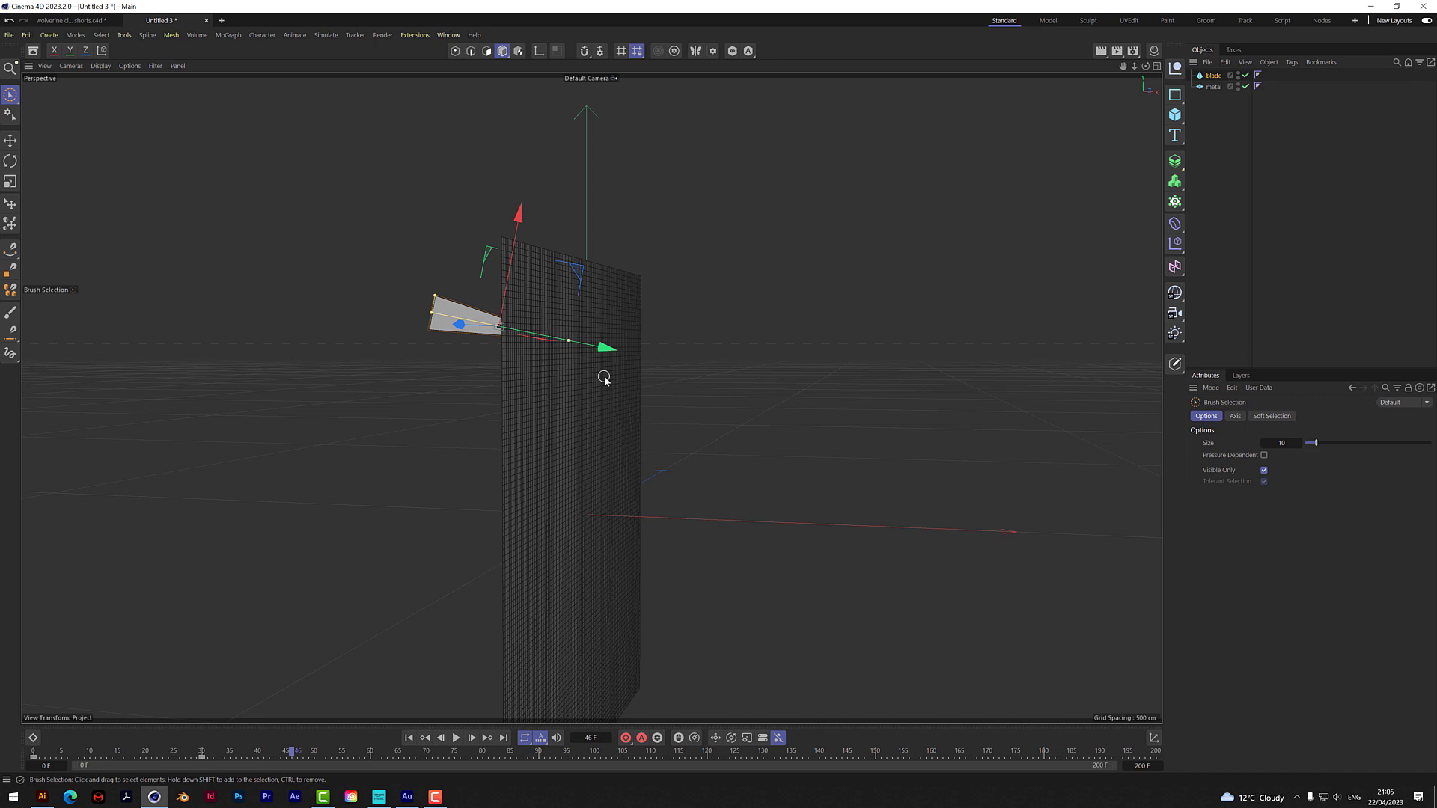
{"action": "left_click_drag", "start_coordinate": [608, 349], "coordinate": [696, 407]}
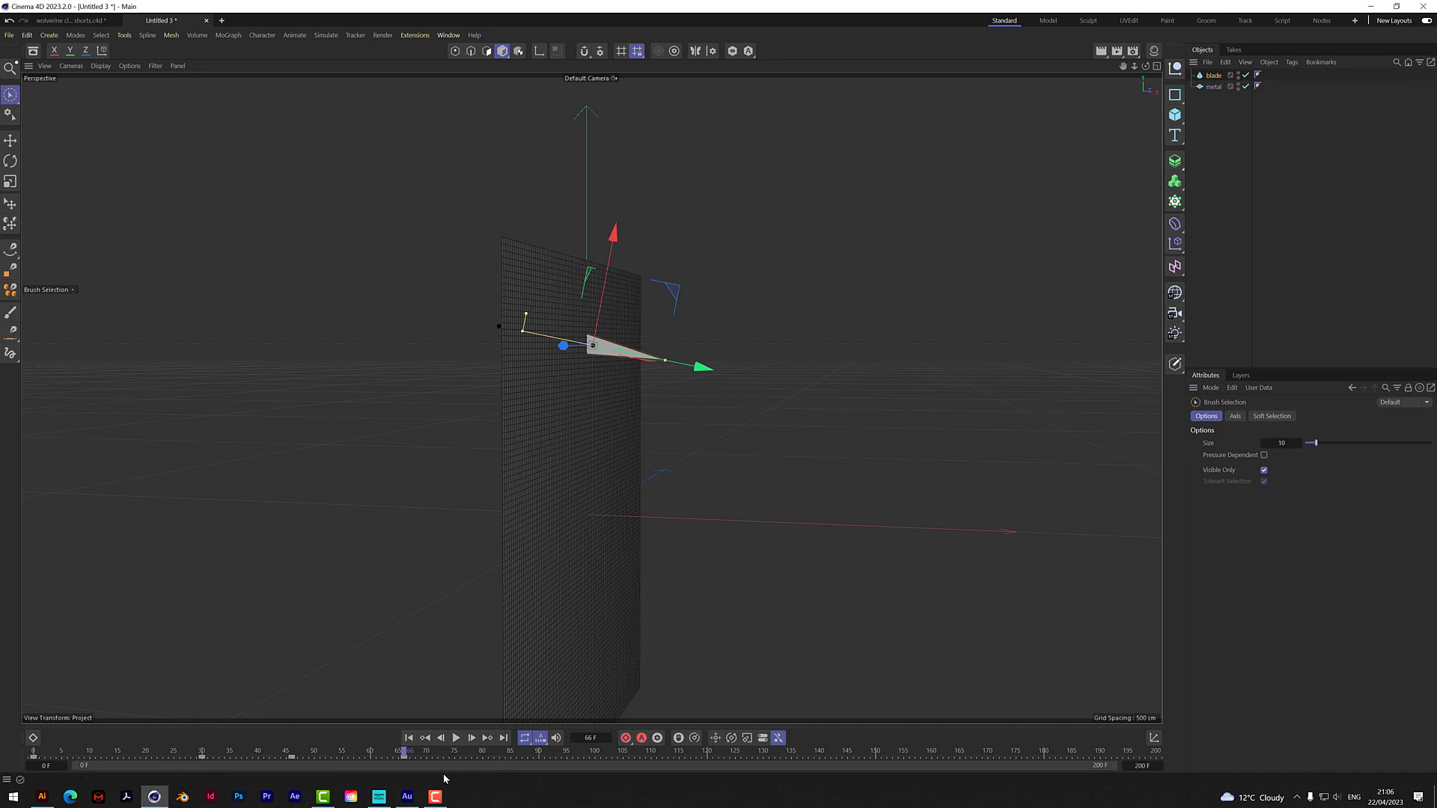
- Lower the blade to the bottom part of the metal plane at frame 120, move it slightly further forward, and keyframe it
{"action": "left_click", "coordinate": [708, 754]}
{"action": "left_click_drag", "start_coordinate": [1145, 65], "coordinate": [980, 54]}
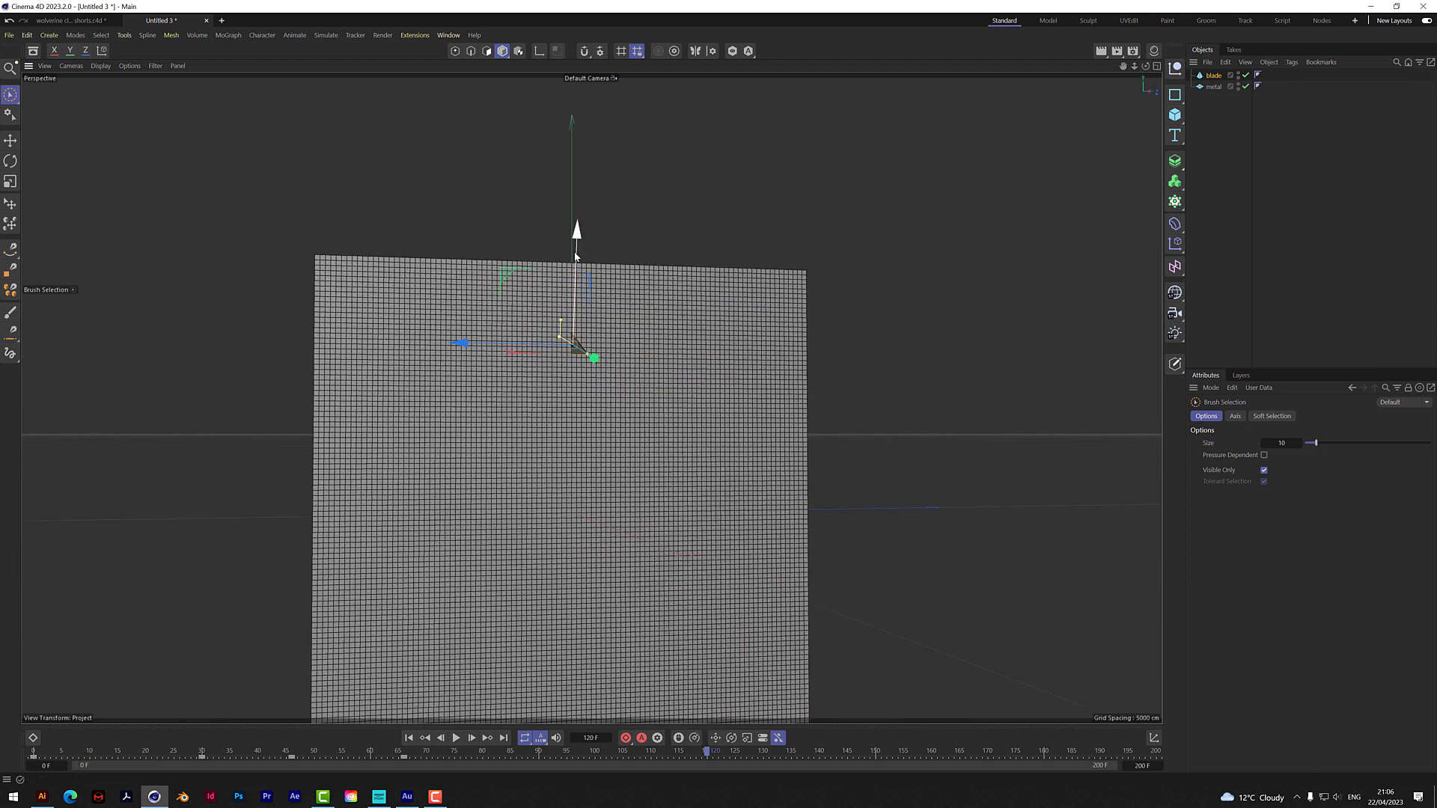
{"action": "left_click_drag", "start_coordinate": [579, 237], "coordinate": [565, 568]}
{"action": "left_click_drag", "start_coordinate": [1145, 67], "coordinate": [1118, 3]}
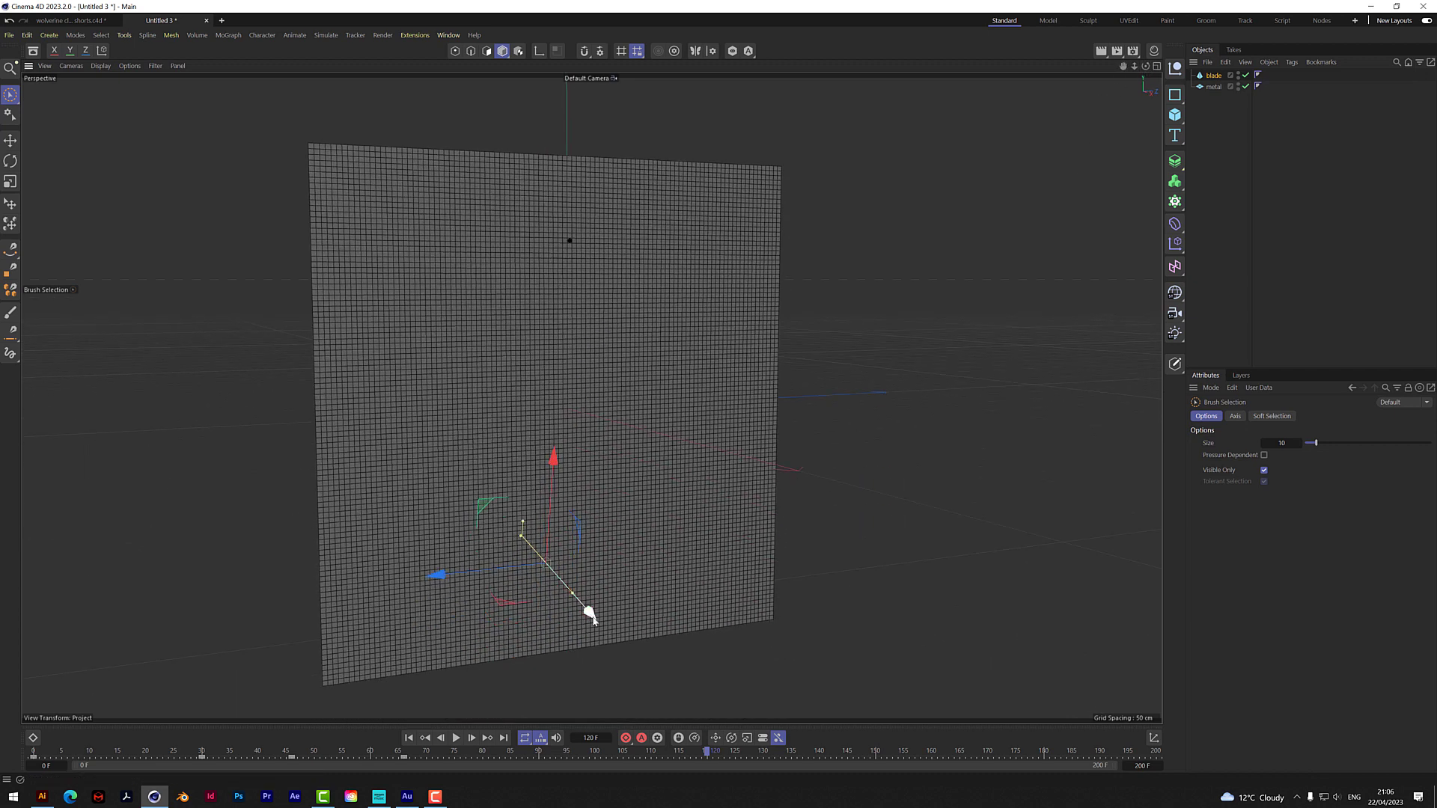
{"action": "left_click_drag", "start_coordinate": [592, 617], "coordinate": [621, 655]}
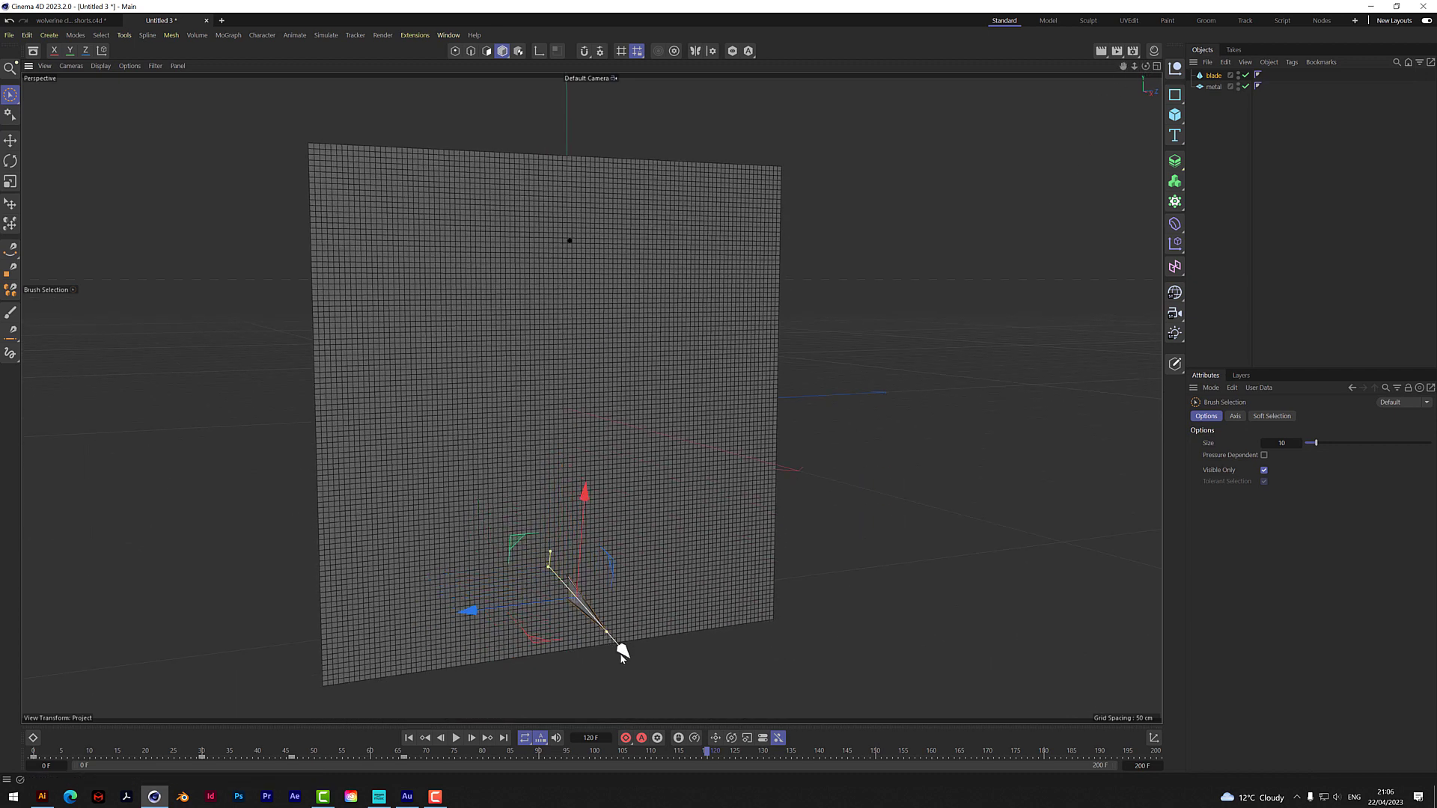
- Play the animation from the start to check the blade's cutting path
{"action": "left_click", "coordinate": [409, 738]}
{"action": "left_click", "coordinate": [457, 738]}
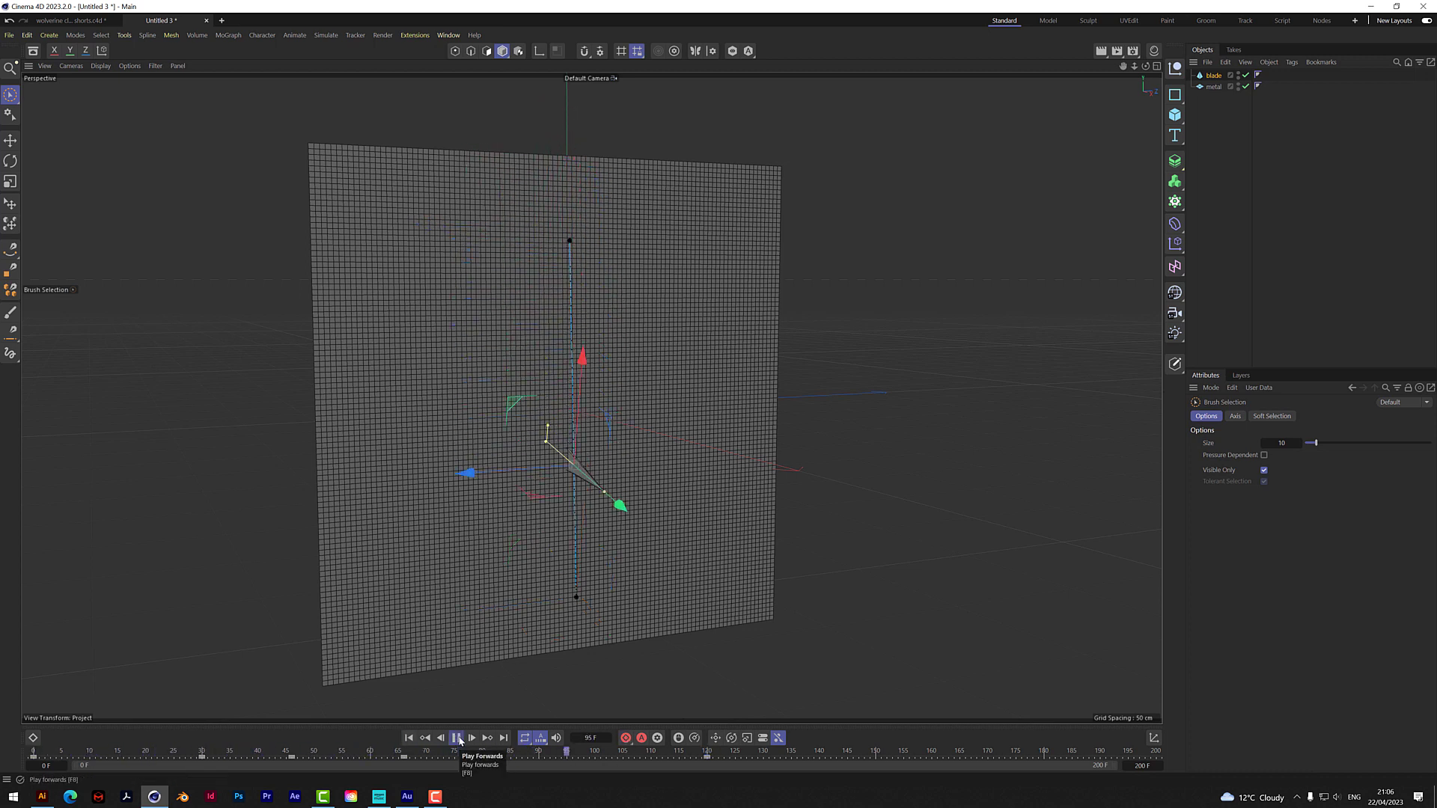
{"action": "left_click", "coordinate": [457, 737]}
- Push the blade further through the metal plane at frames 46 and 66 and update both keyframes
{"action": "left_click", "coordinate": [426, 739]}
{"action": "left_click", "coordinate": [425, 739]}
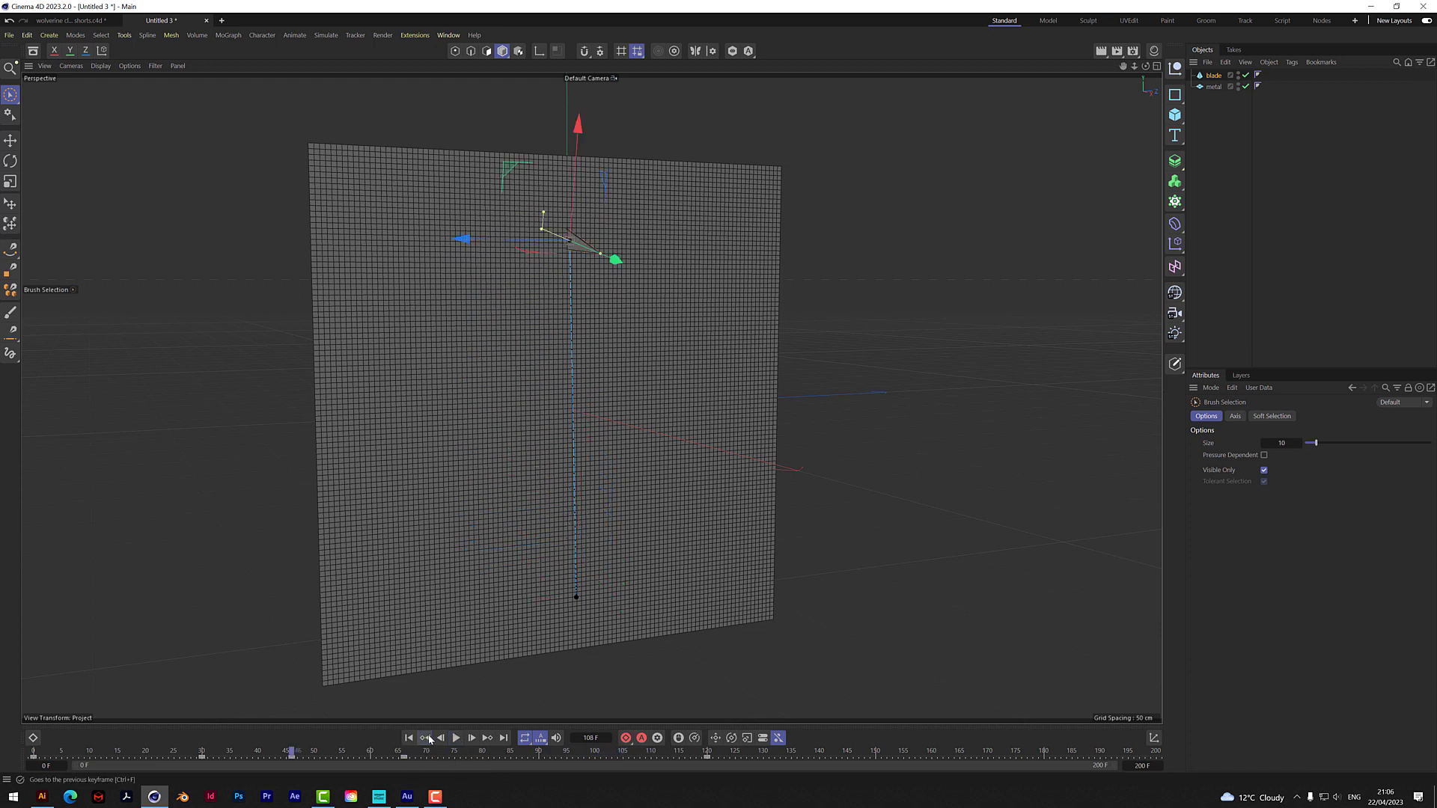
{"action": "left_click", "coordinate": [426, 738]}
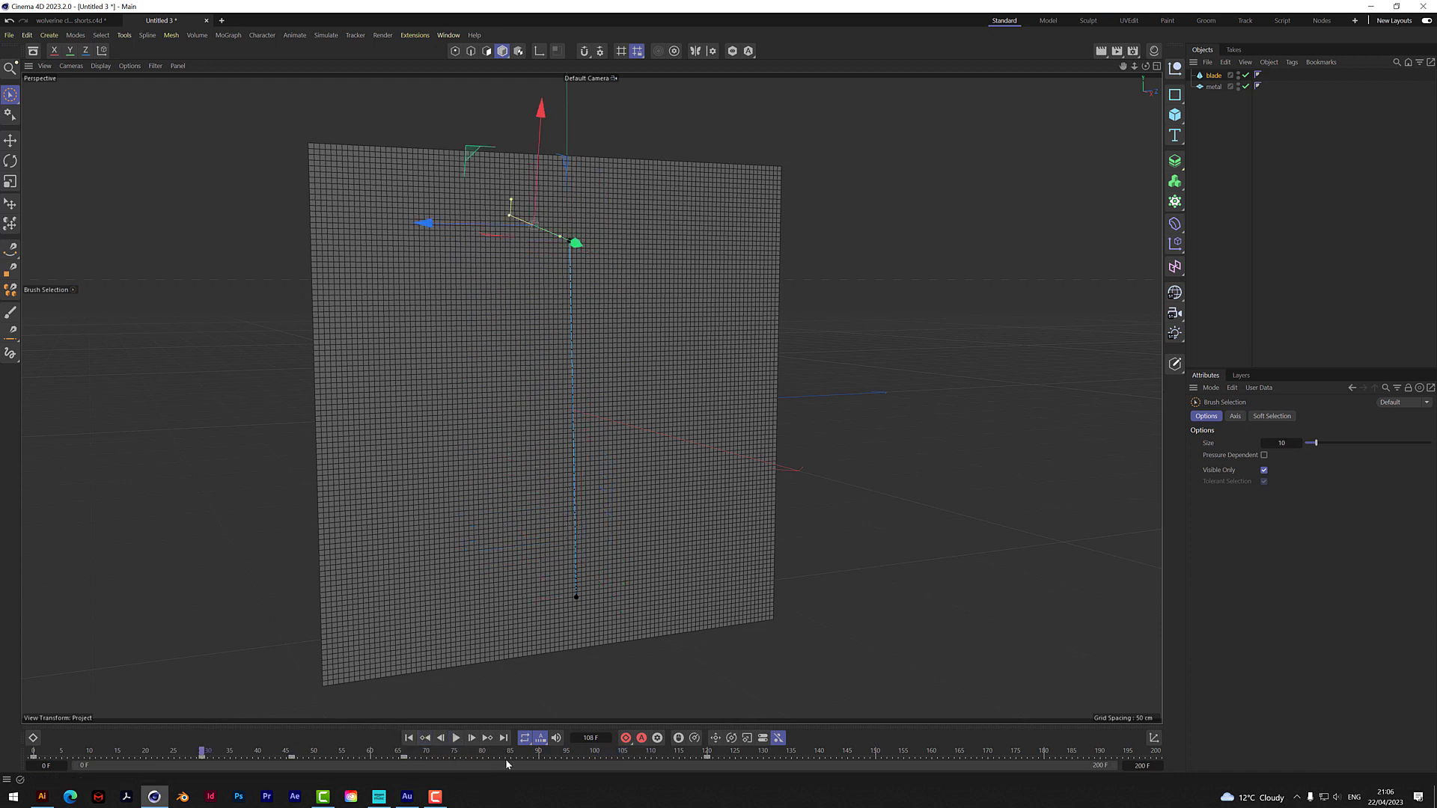
{"action": "left_click", "coordinate": [488, 739]}
{"action": "left_click_drag", "start_coordinate": [612, 261], "coordinate": [637, 283]}
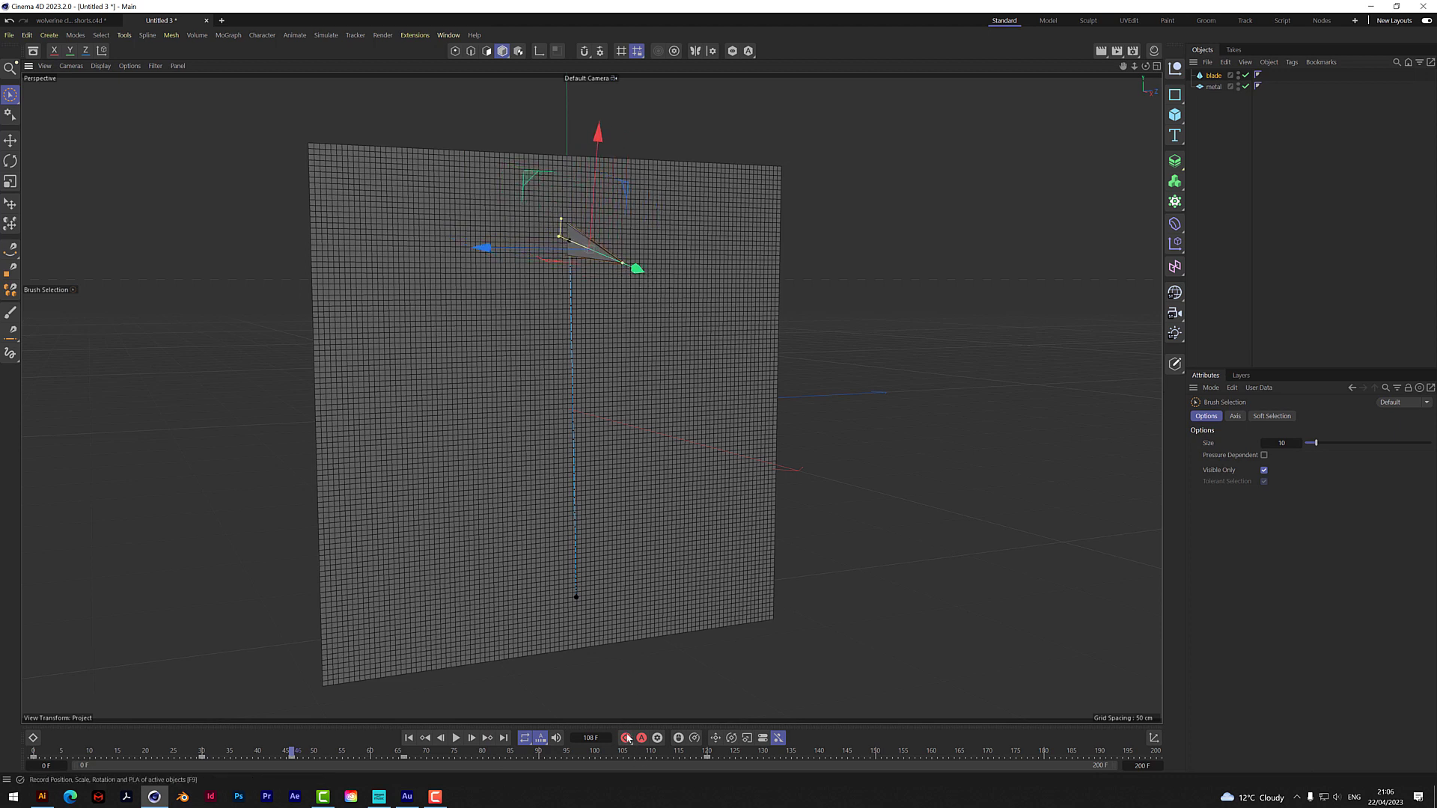
{"action": "left_click", "coordinate": [487, 738]}
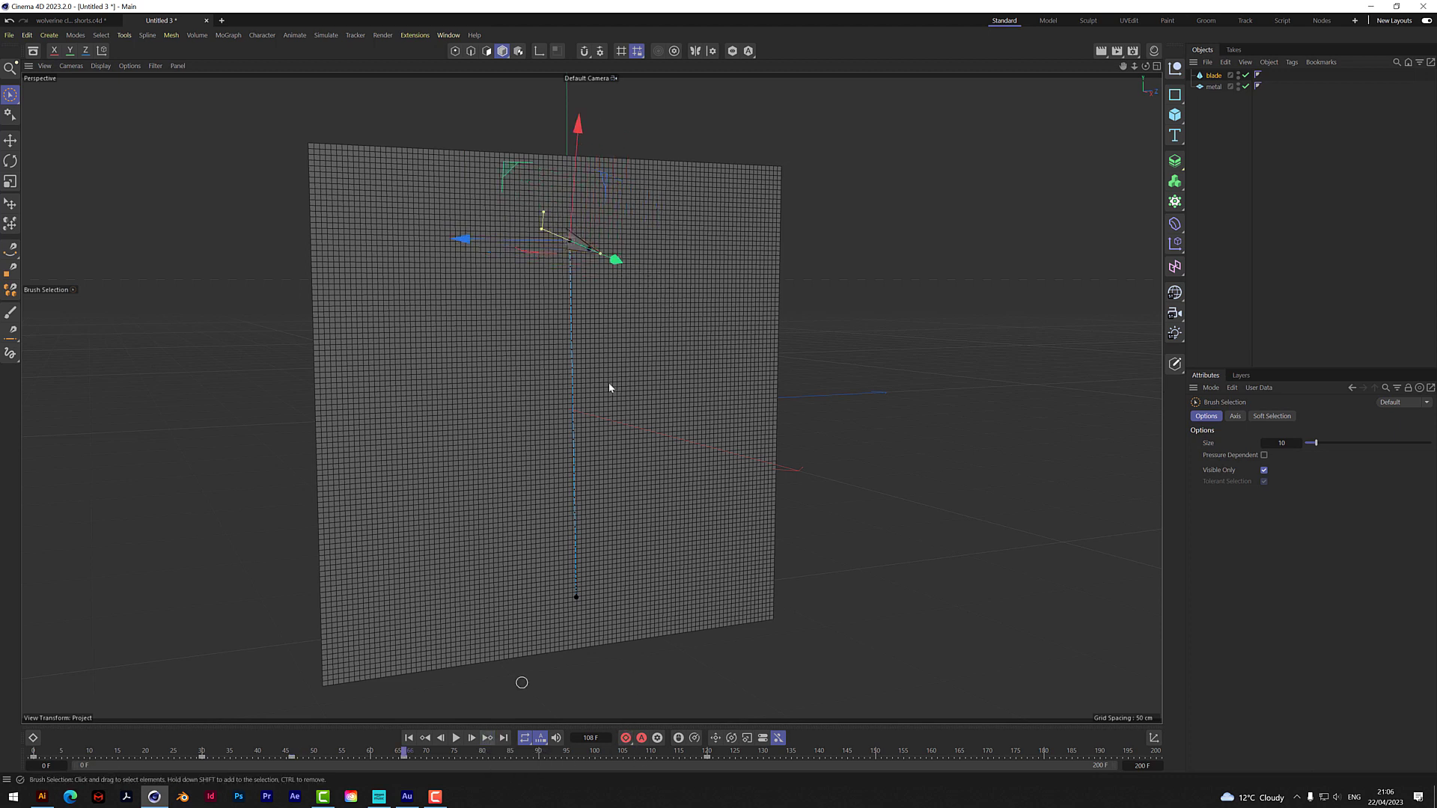
{"action": "left_click_drag", "start_coordinate": [616, 262], "coordinate": [631, 281]}
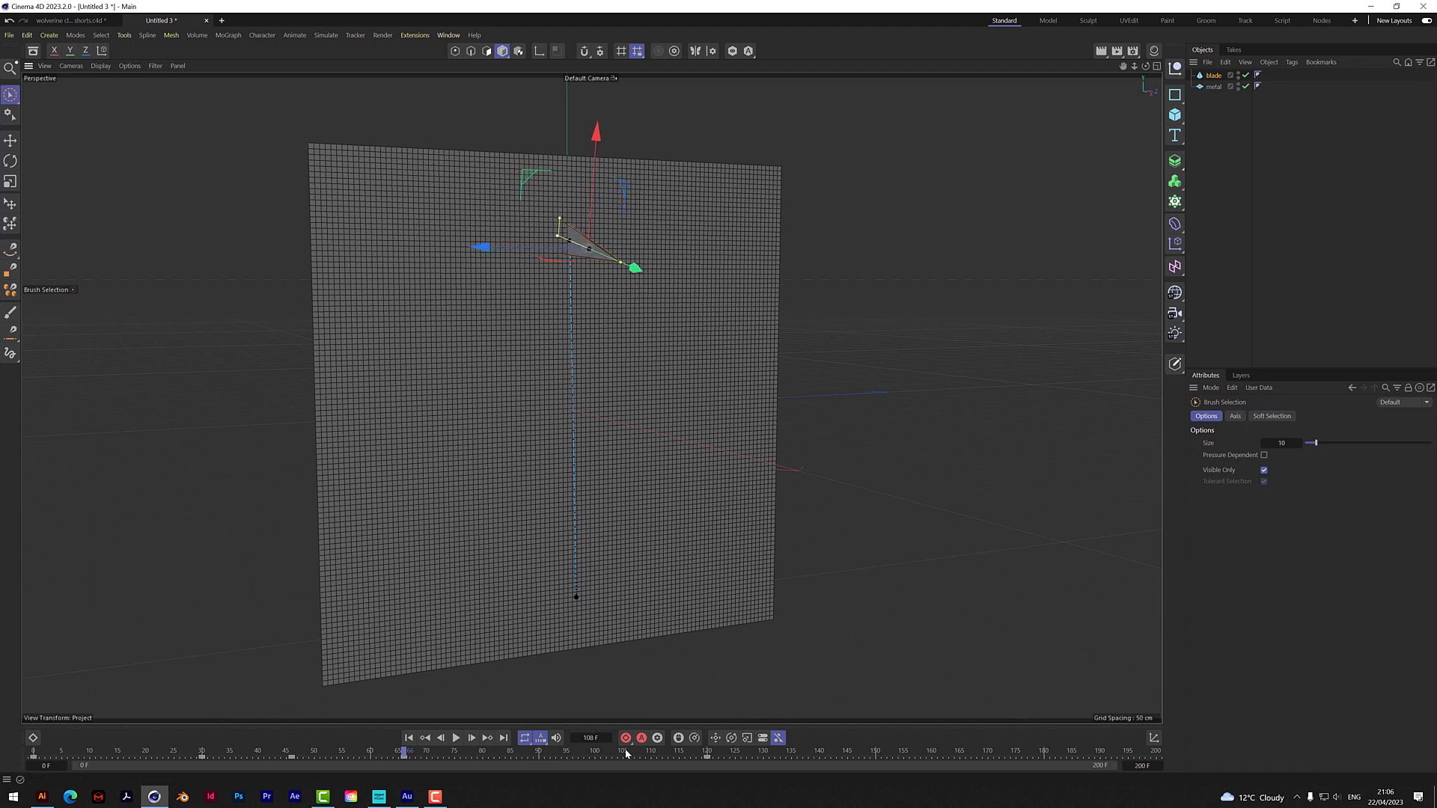
{"action": "left_click", "coordinate": [487, 738]}
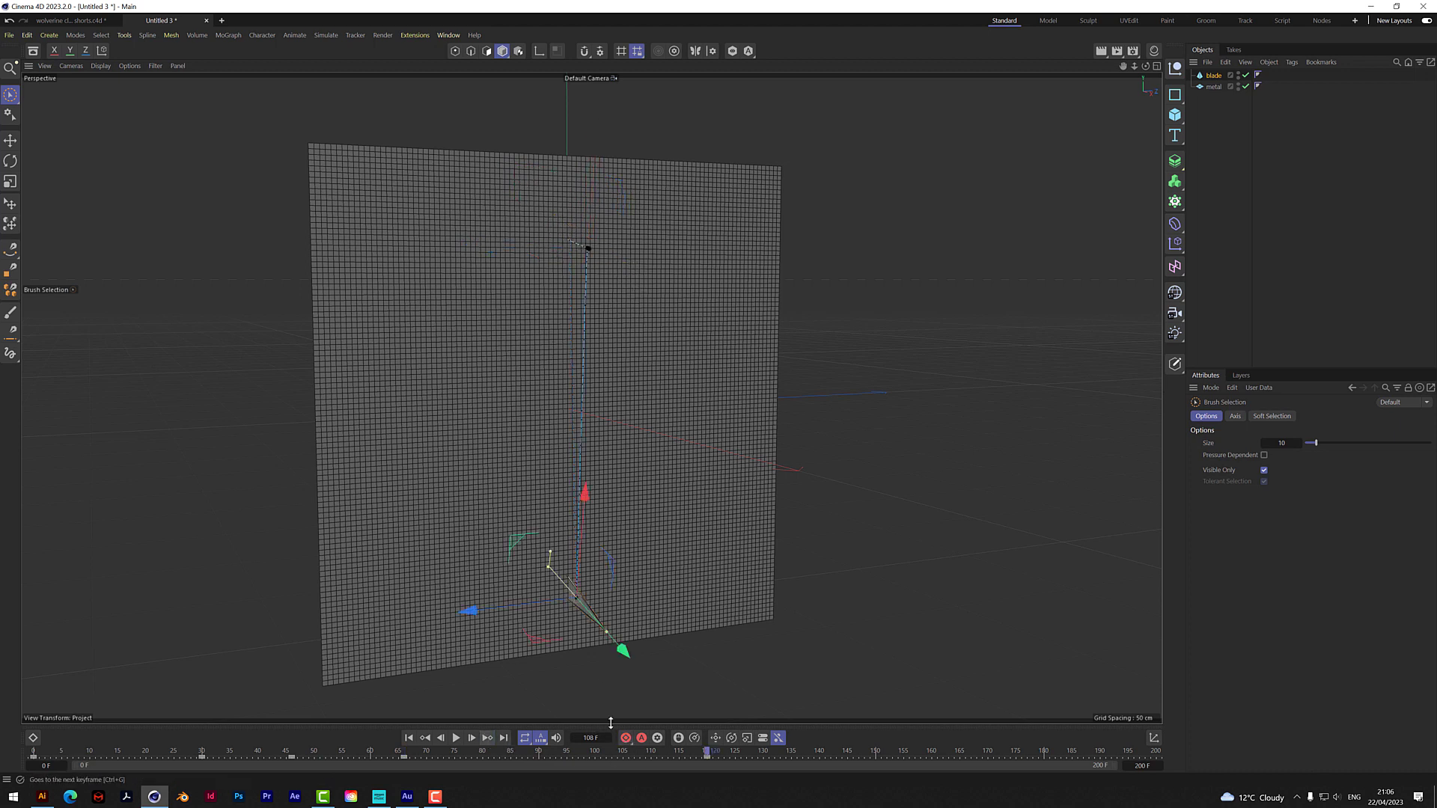
- Replay the corrected blade motion from an angled view and return to the first frame
{"action": "left_click", "coordinate": [410, 739]}
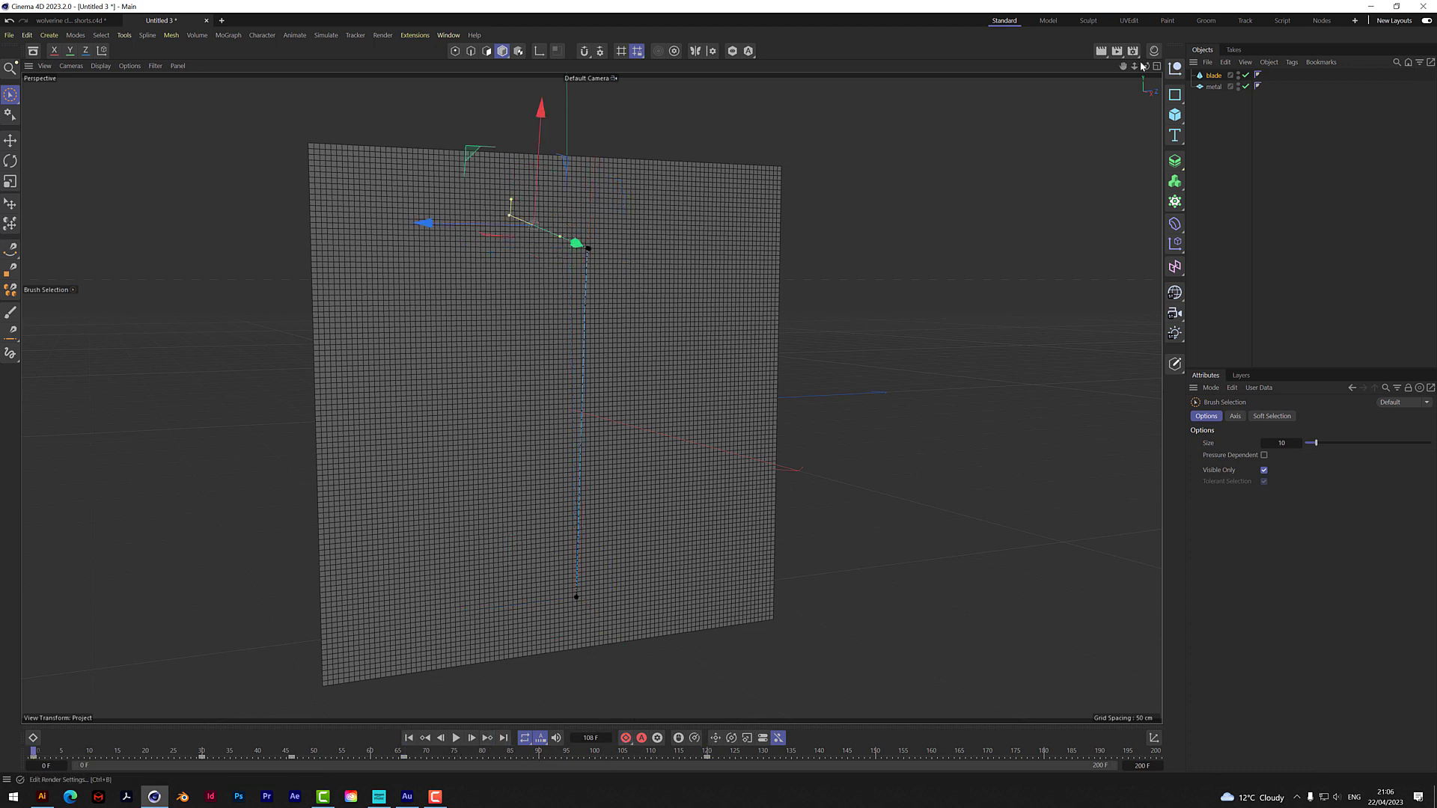
{"action": "left_click_drag", "start_coordinate": [1145, 66], "coordinate": [1203, 30]}
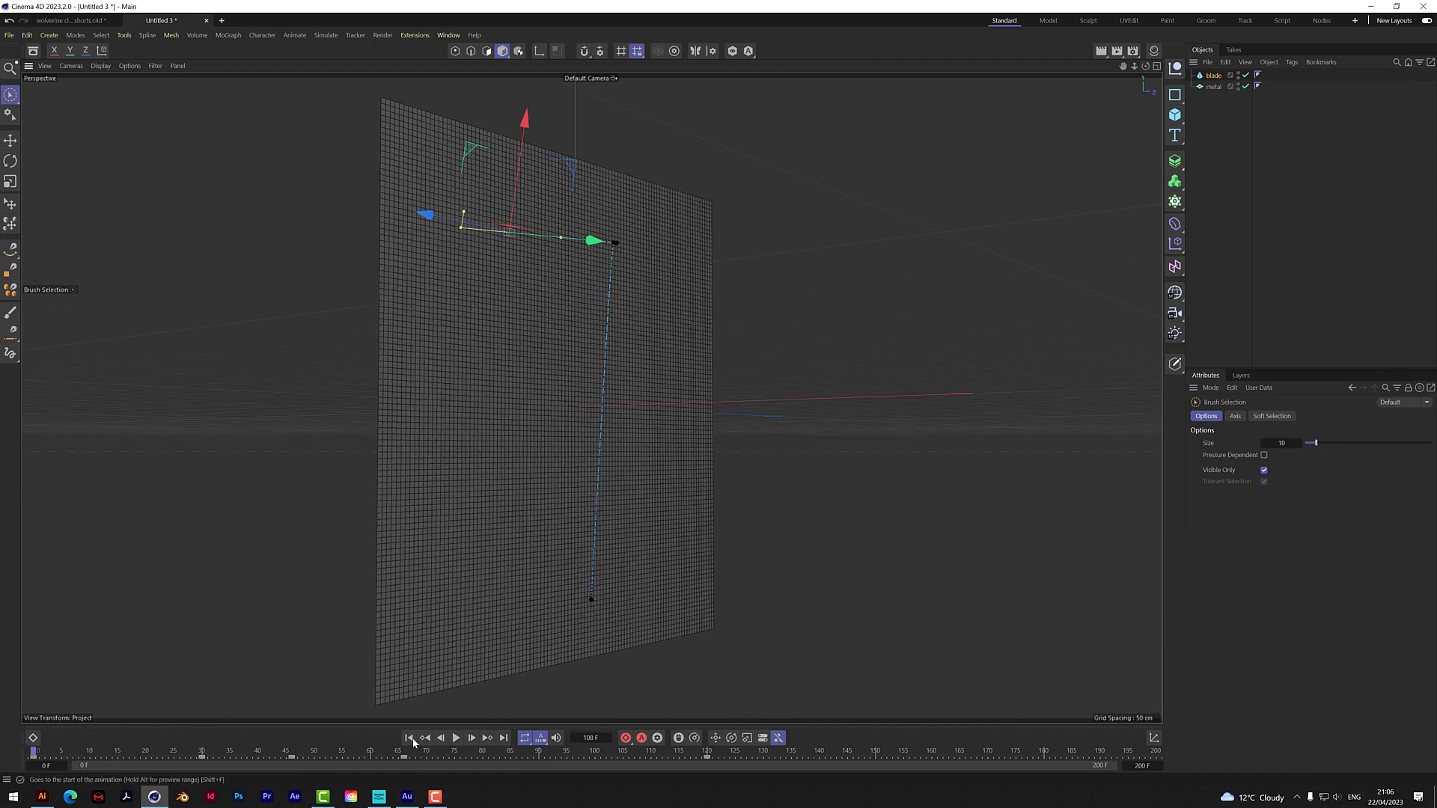
{"action": "left_click", "coordinate": [457, 738]}
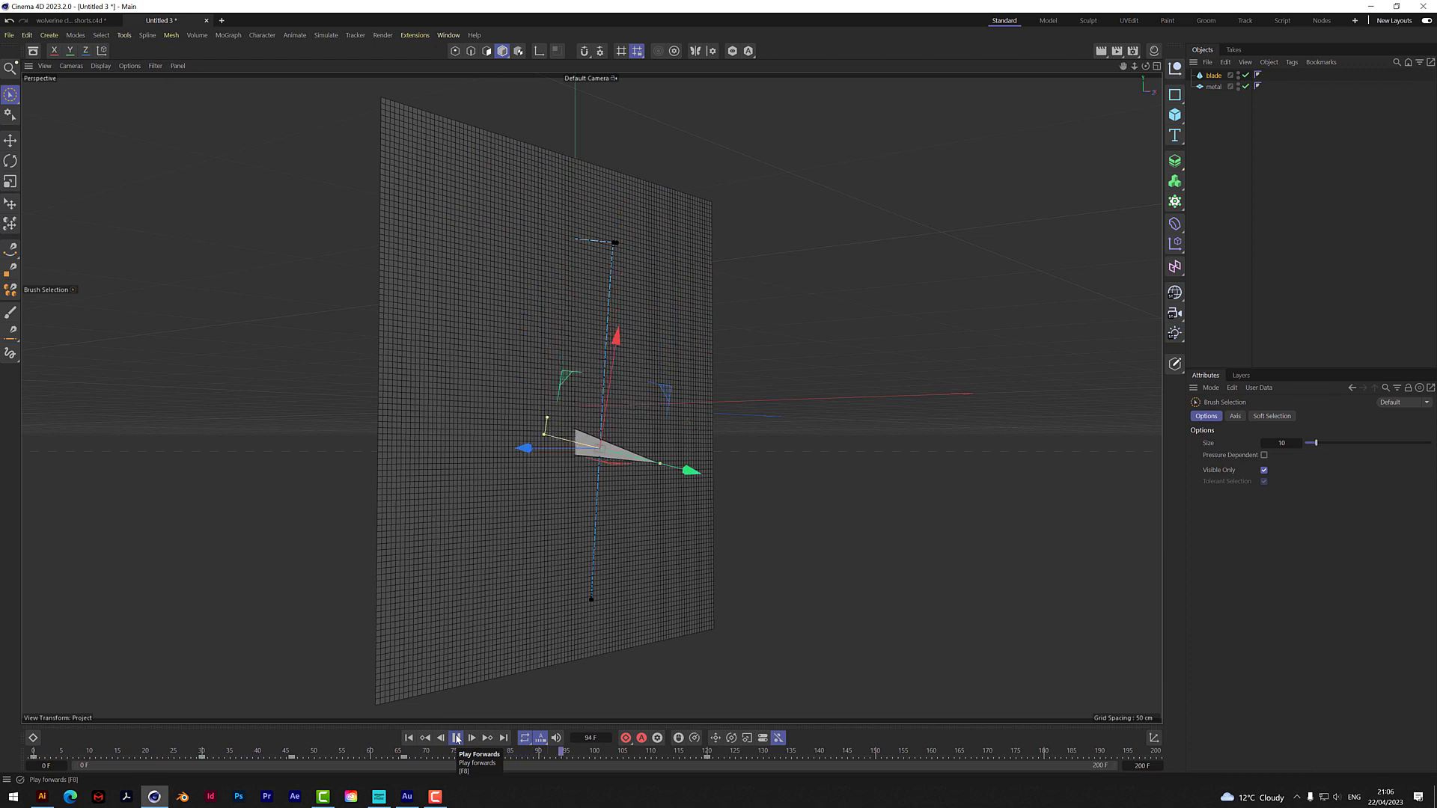
{"action": "left_click", "coordinate": [456, 738]}
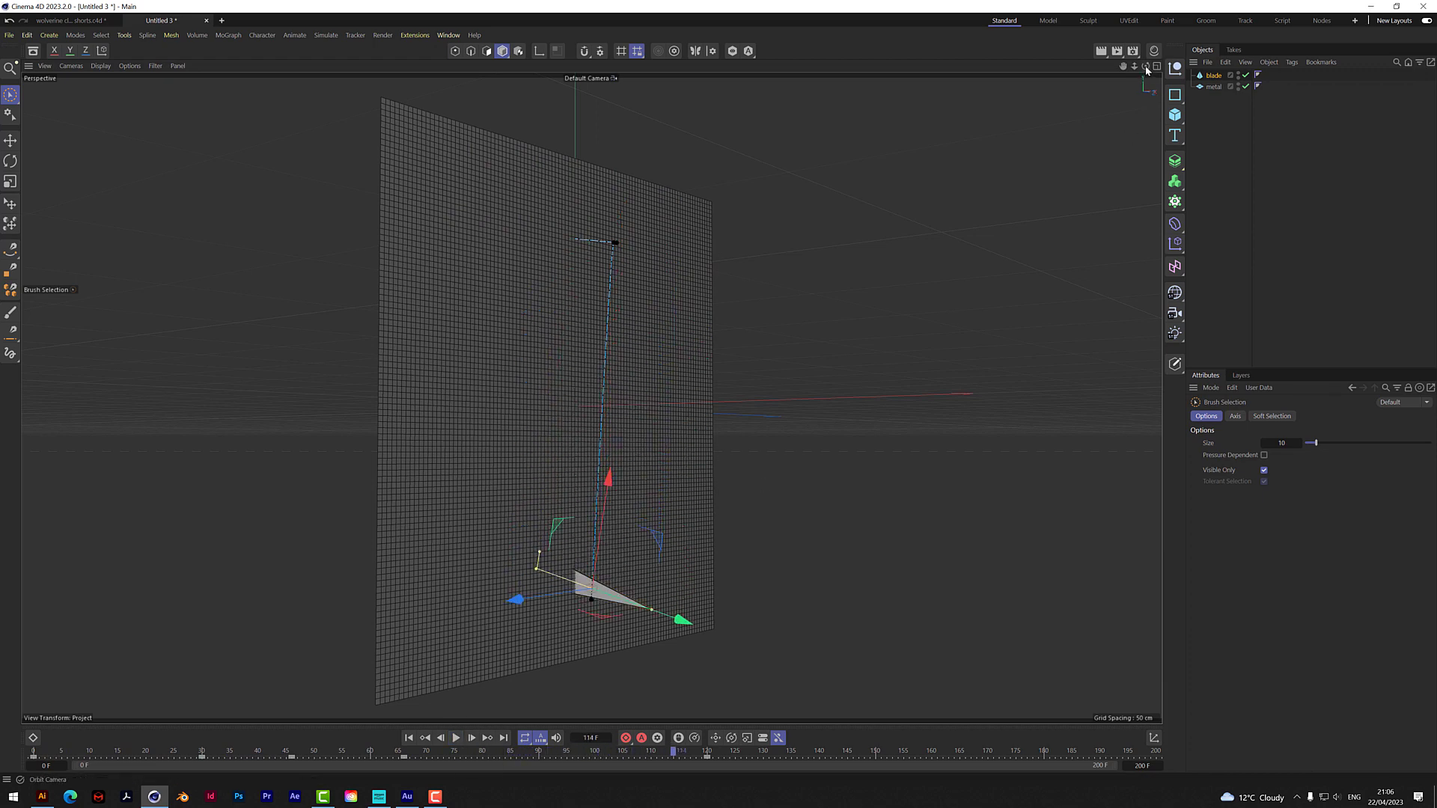
{"action": "left_click_drag", "start_coordinate": [1146, 70], "coordinate": [1066, 245]}
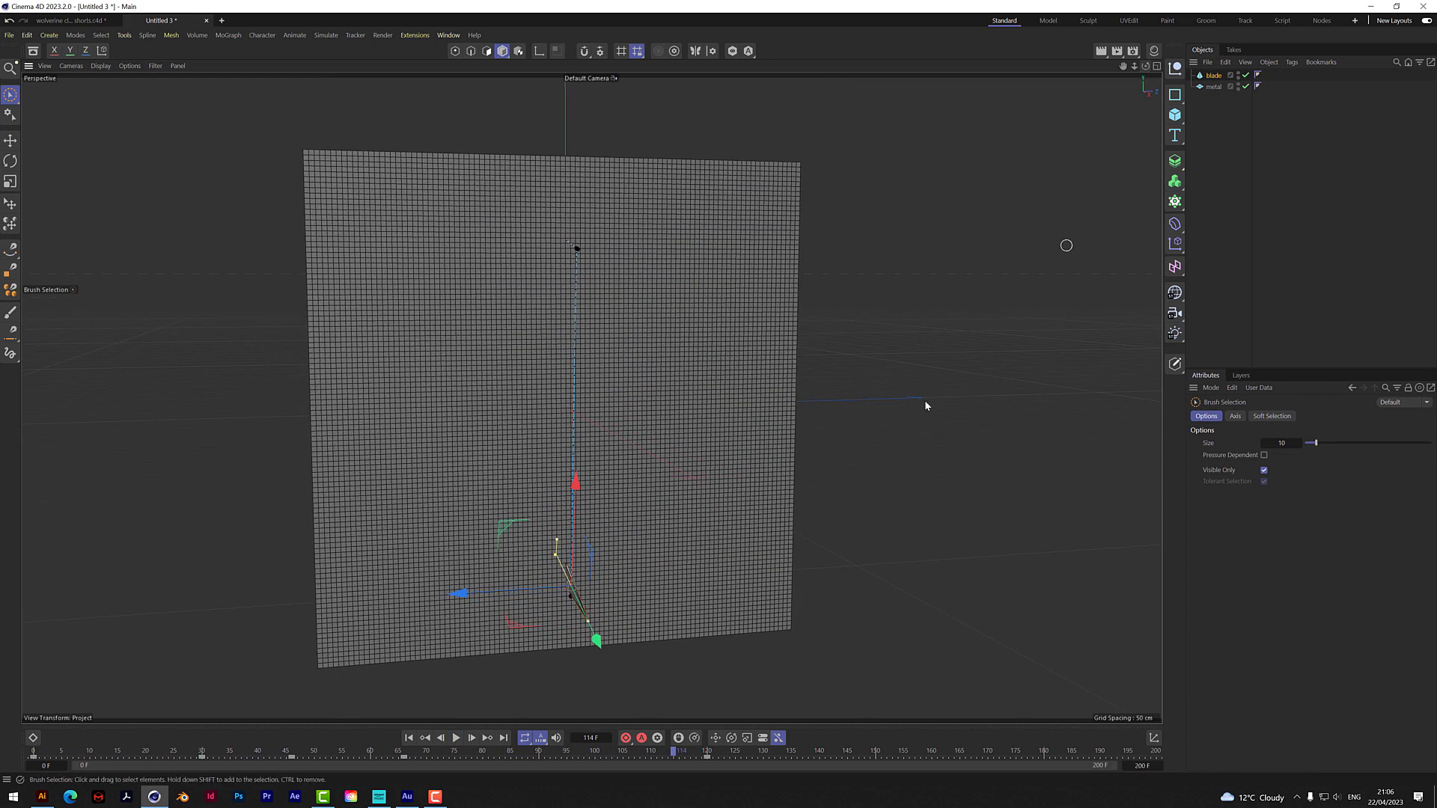
{"action": "left_click", "coordinate": [410, 739]}
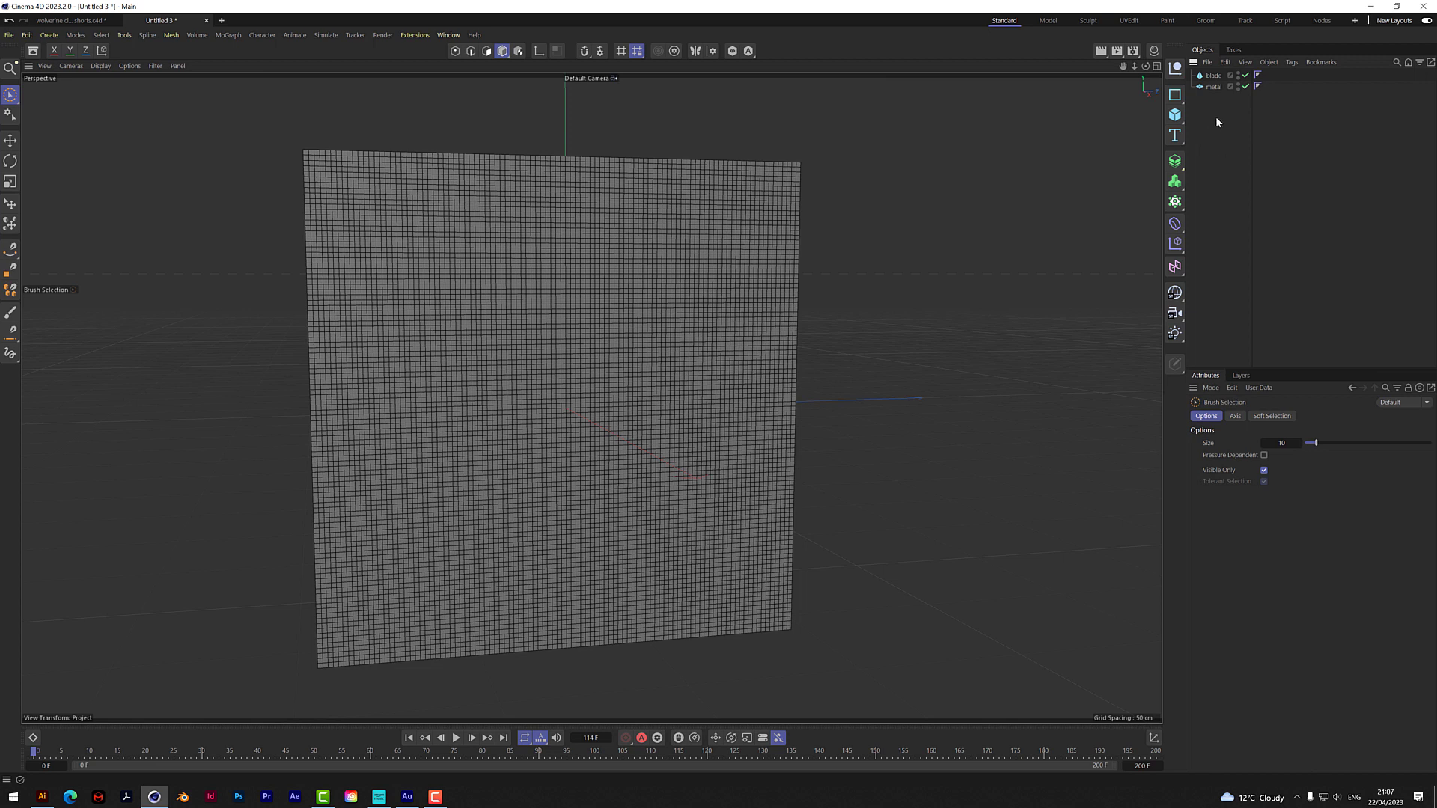
- Add a Thicken generator as the parent of the metal plane and set its thickness to 2 cm
{"action": "left_click", "coordinate": [1215, 87]}
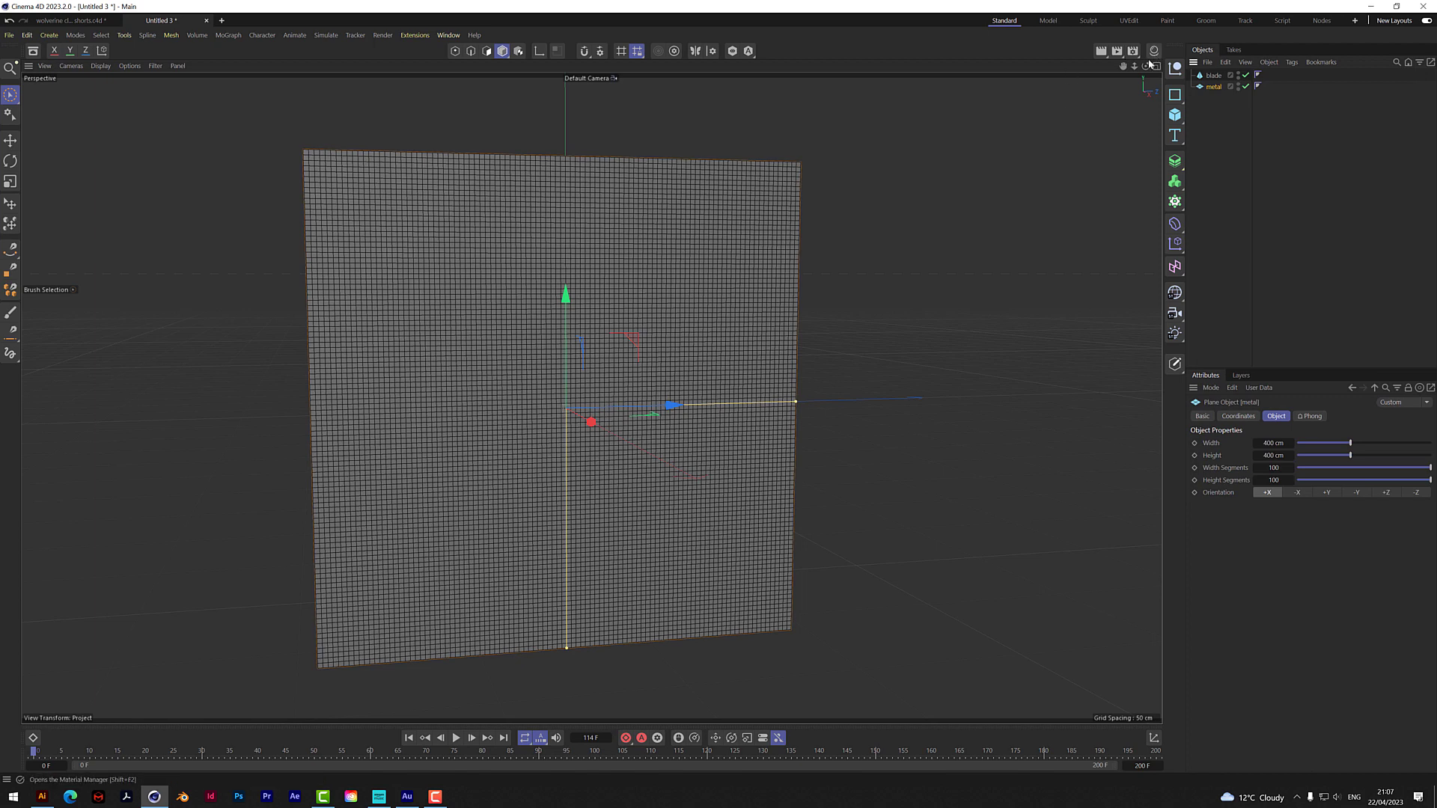
{"action": "left_click_drag", "start_coordinate": [1146, 66], "coordinate": [1186, 89]}
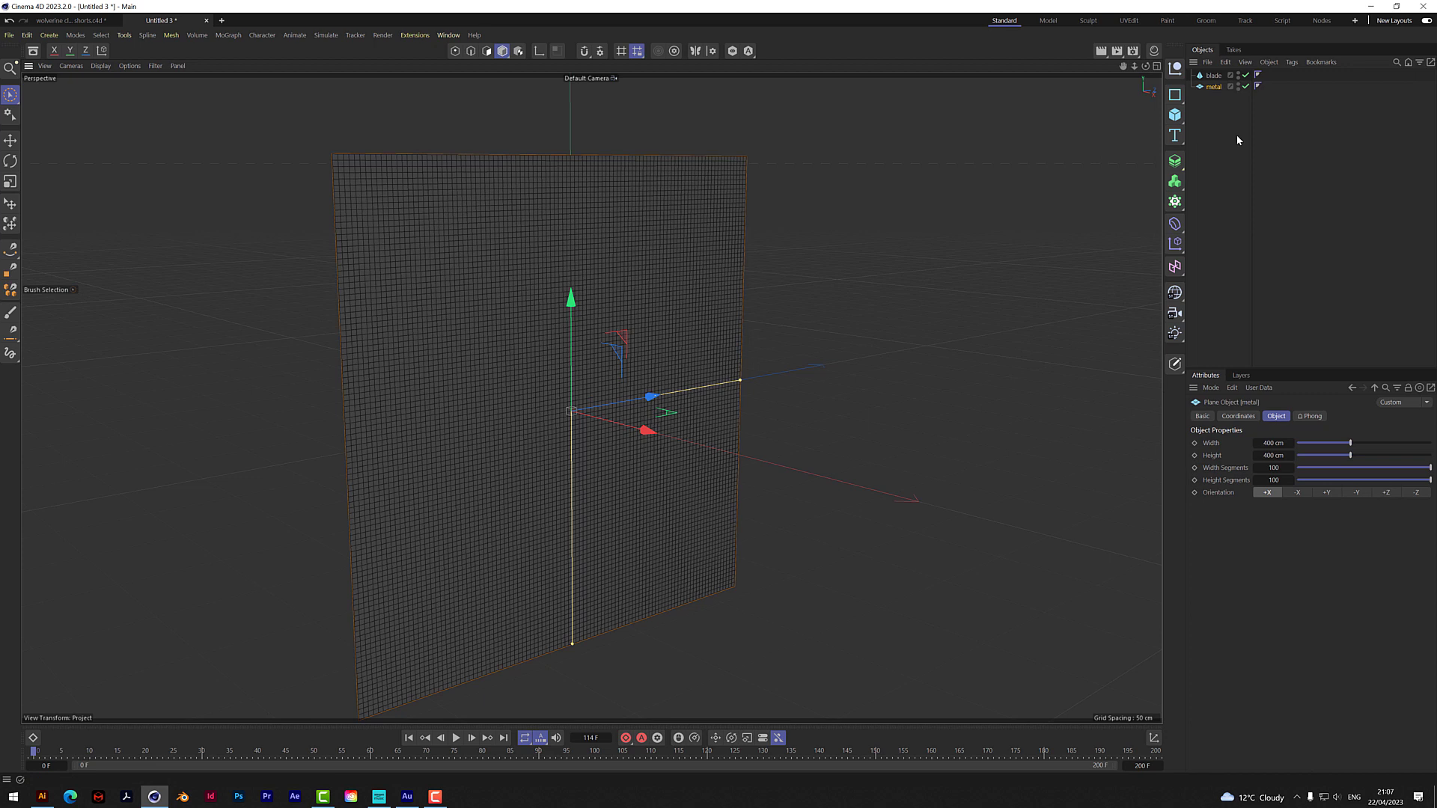
{"action": "left_click", "coordinate": [1180, 164]}
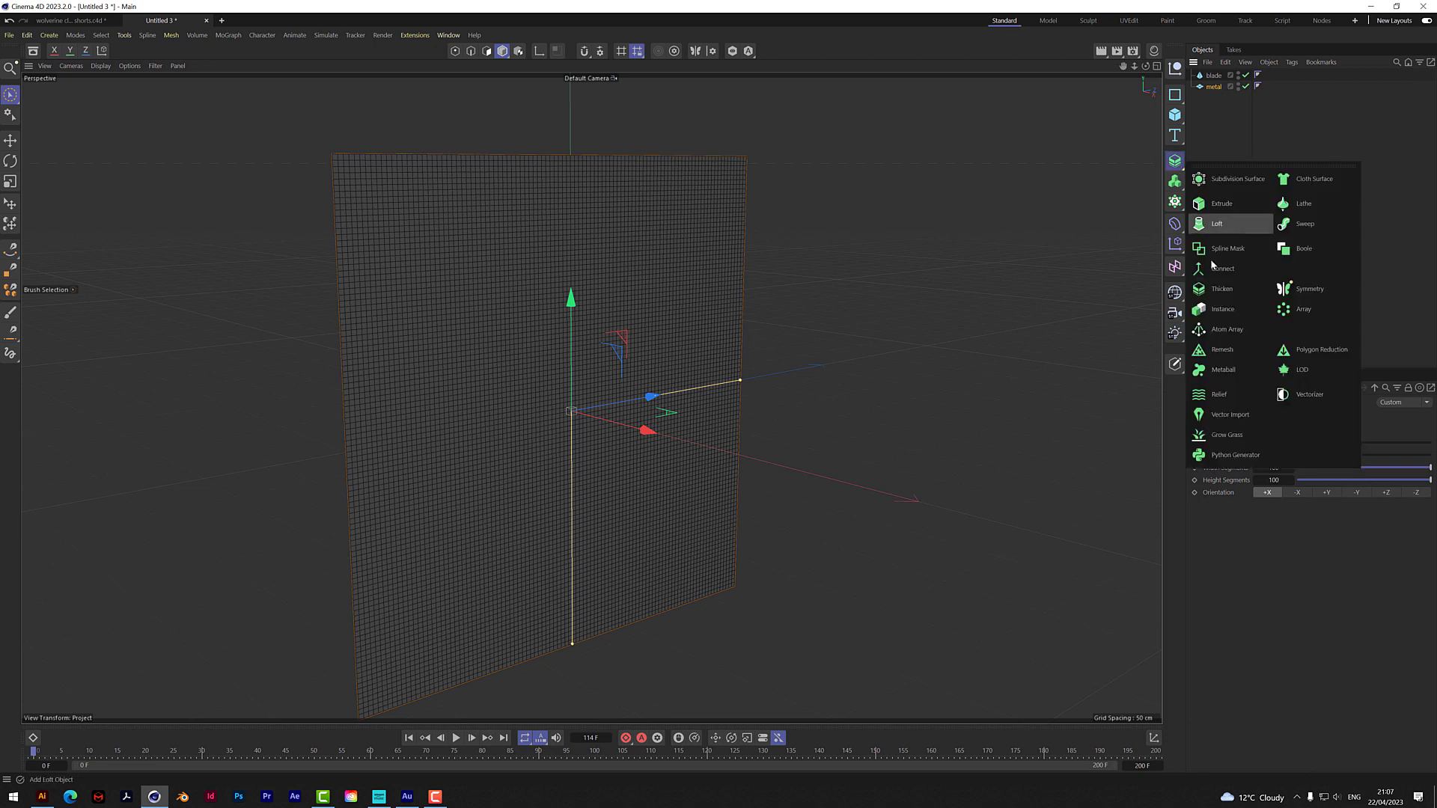
{"action": "left_click", "coordinate": [1218, 291]}
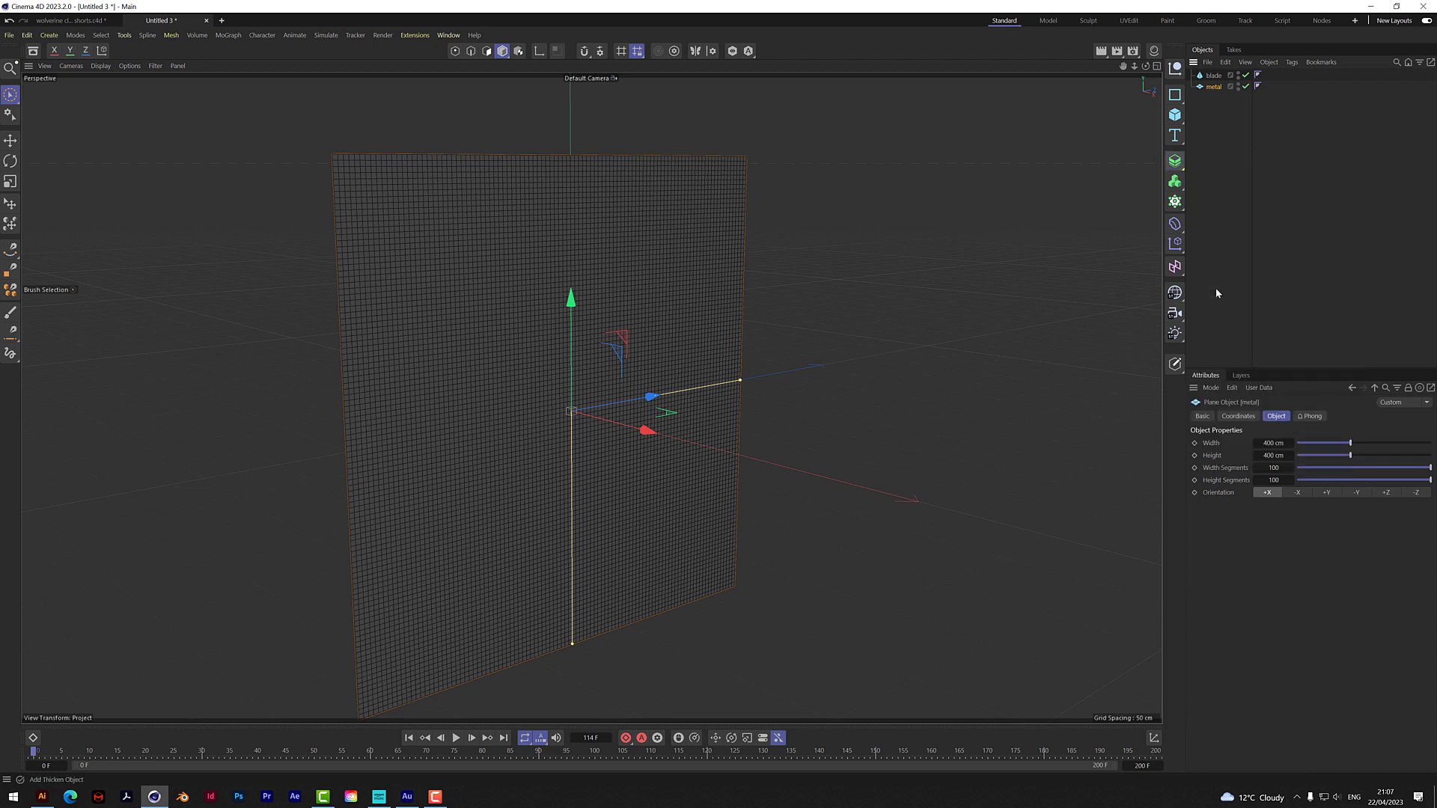
{"action": "left_click_drag", "start_coordinate": [1146, 65], "coordinate": [898, 116]}
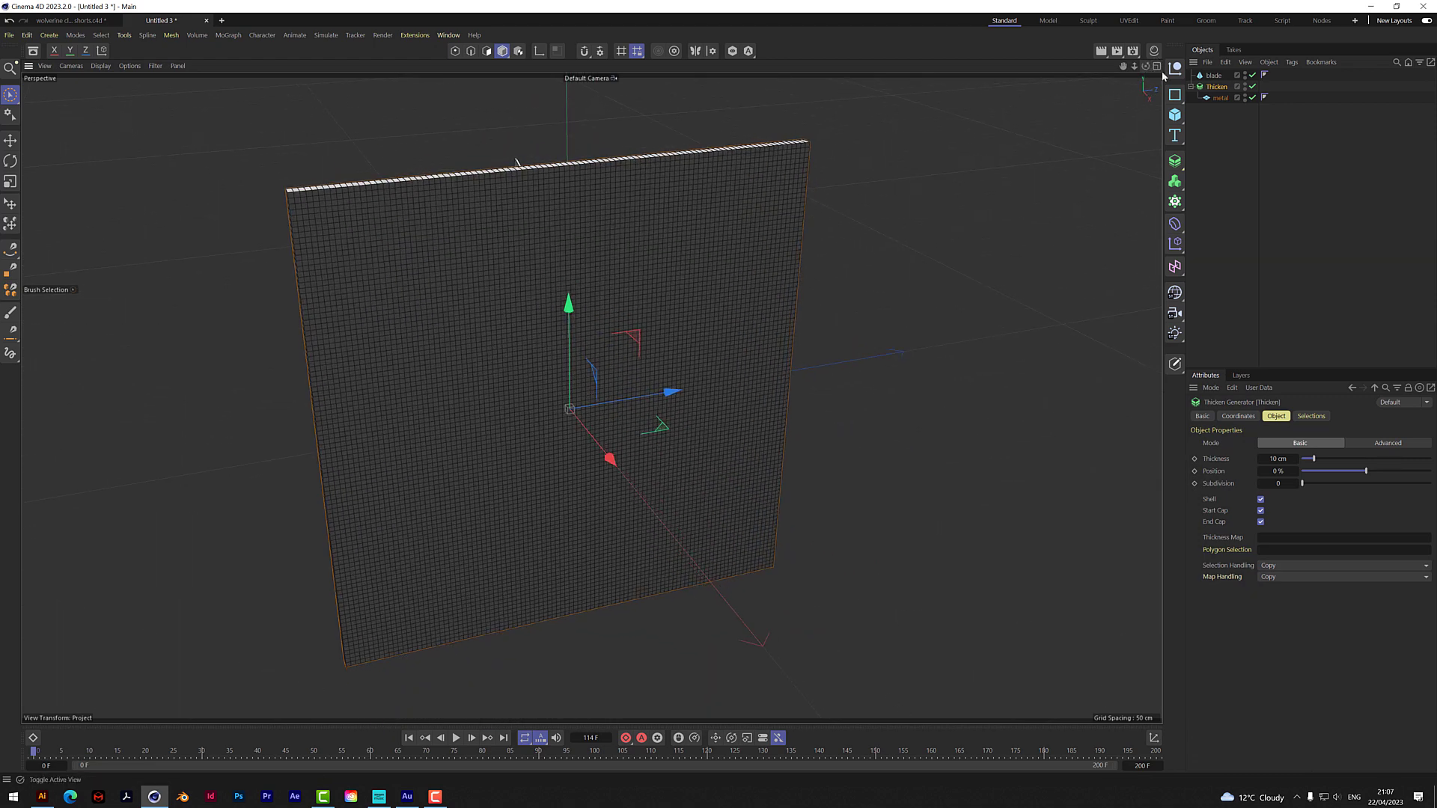
{"action": "left_click", "coordinate": [1280, 462]}
{"action": "type", "text": "2"}
{"action": "key", "text": "Return"}
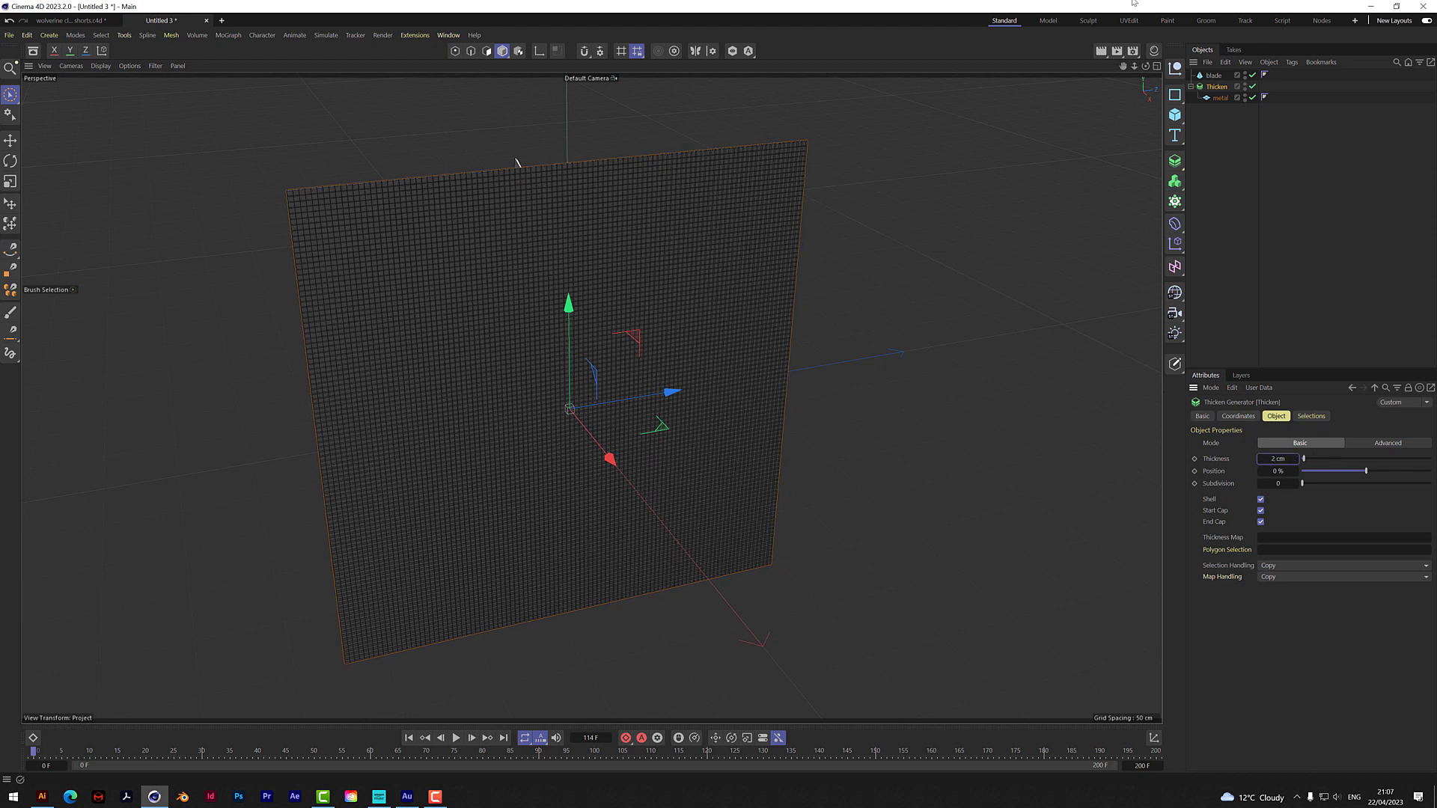
- Set the Thicken generator's subdivision to 4 while inspecting the plane's upper edge up close
{"action": "left_click_drag", "start_coordinate": [1145, 66], "coordinate": [1115, 69]}
{"action": "left_click_drag", "start_coordinate": [1144, 65], "coordinate": [991, 65]}
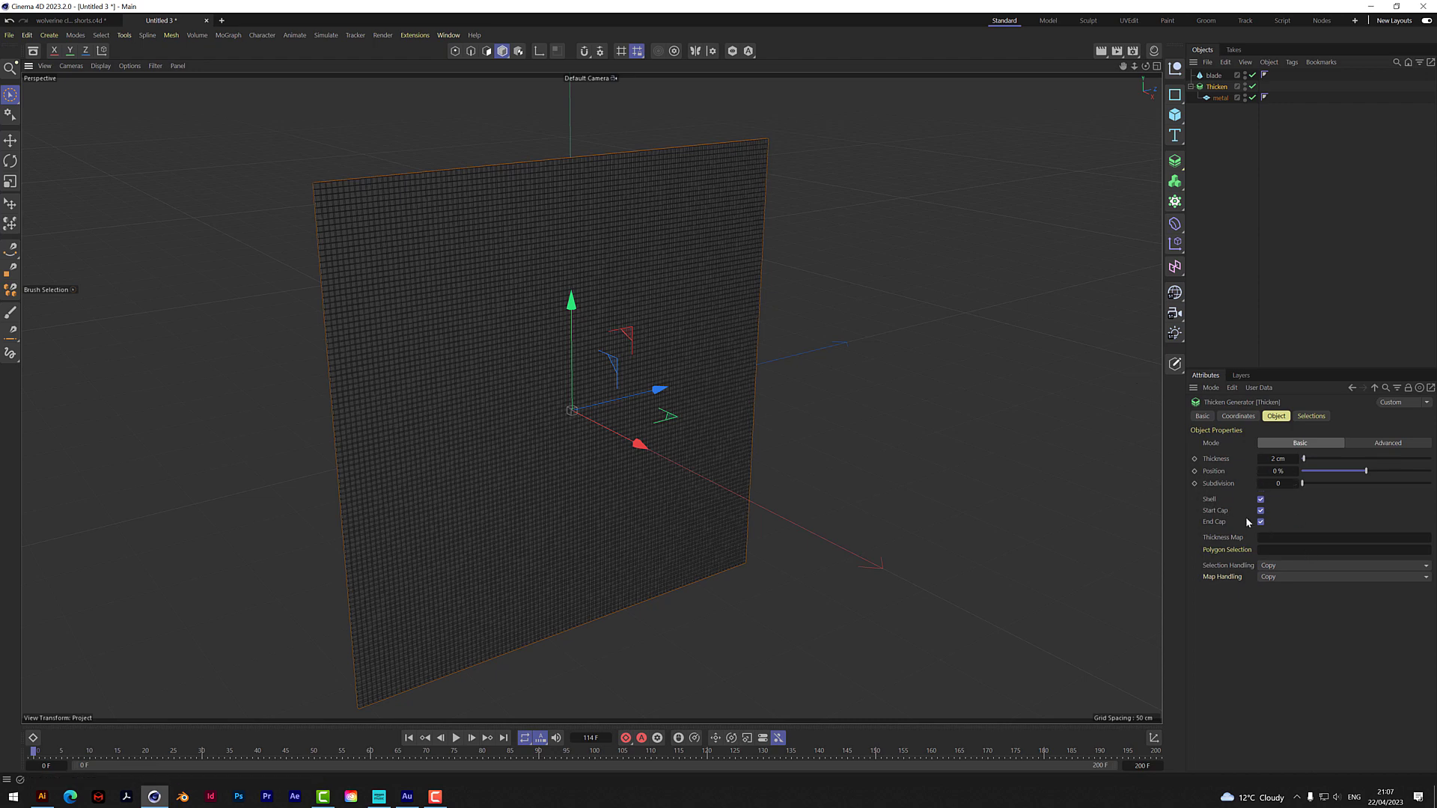
{"action": "left_click_drag", "start_coordinate": [981, 133], "coordinate": [549, 269], "text": "alt"}
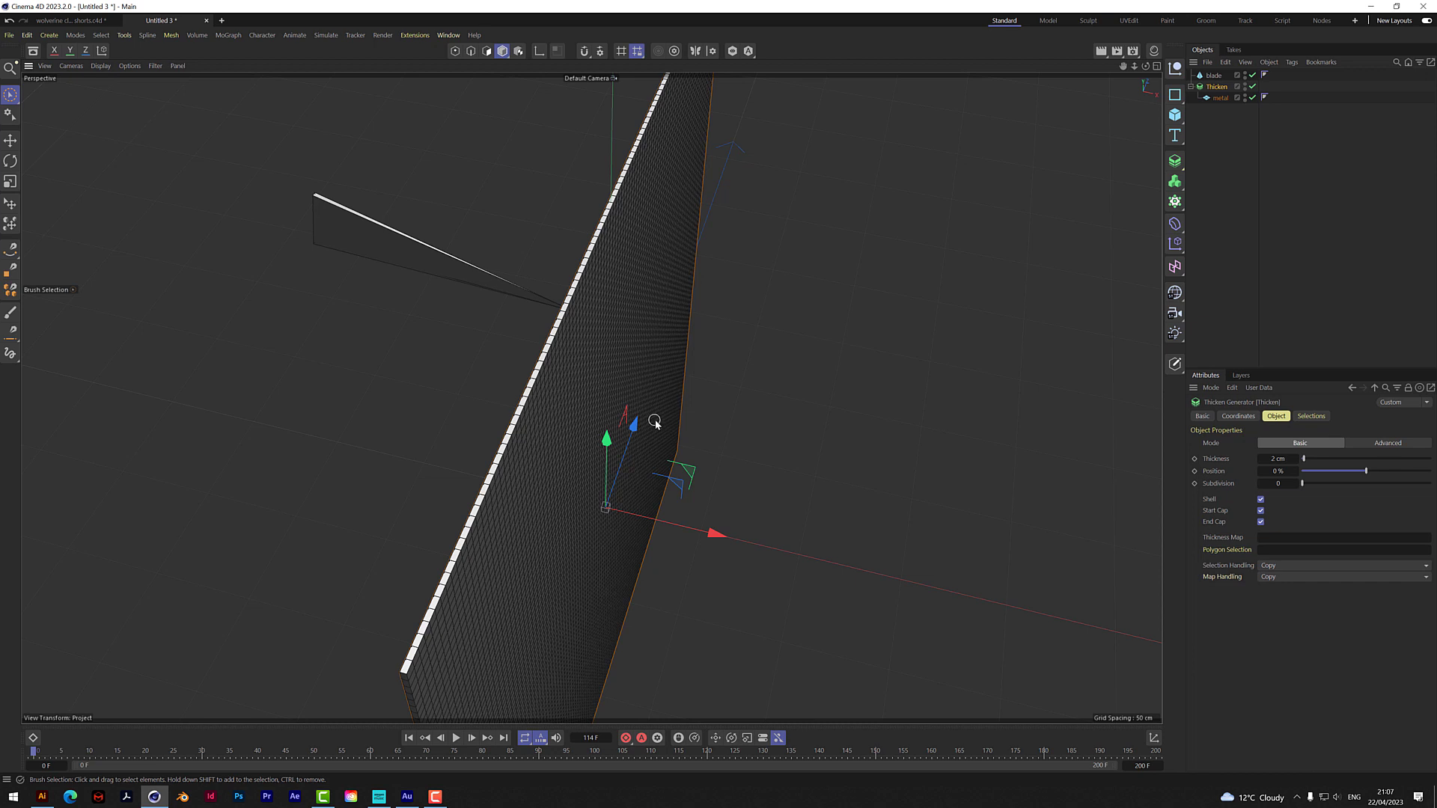
{"action": "left_click_drag", "start_coordinate": [591, 398], "coordinate": [681, 391], "text": "alt"}
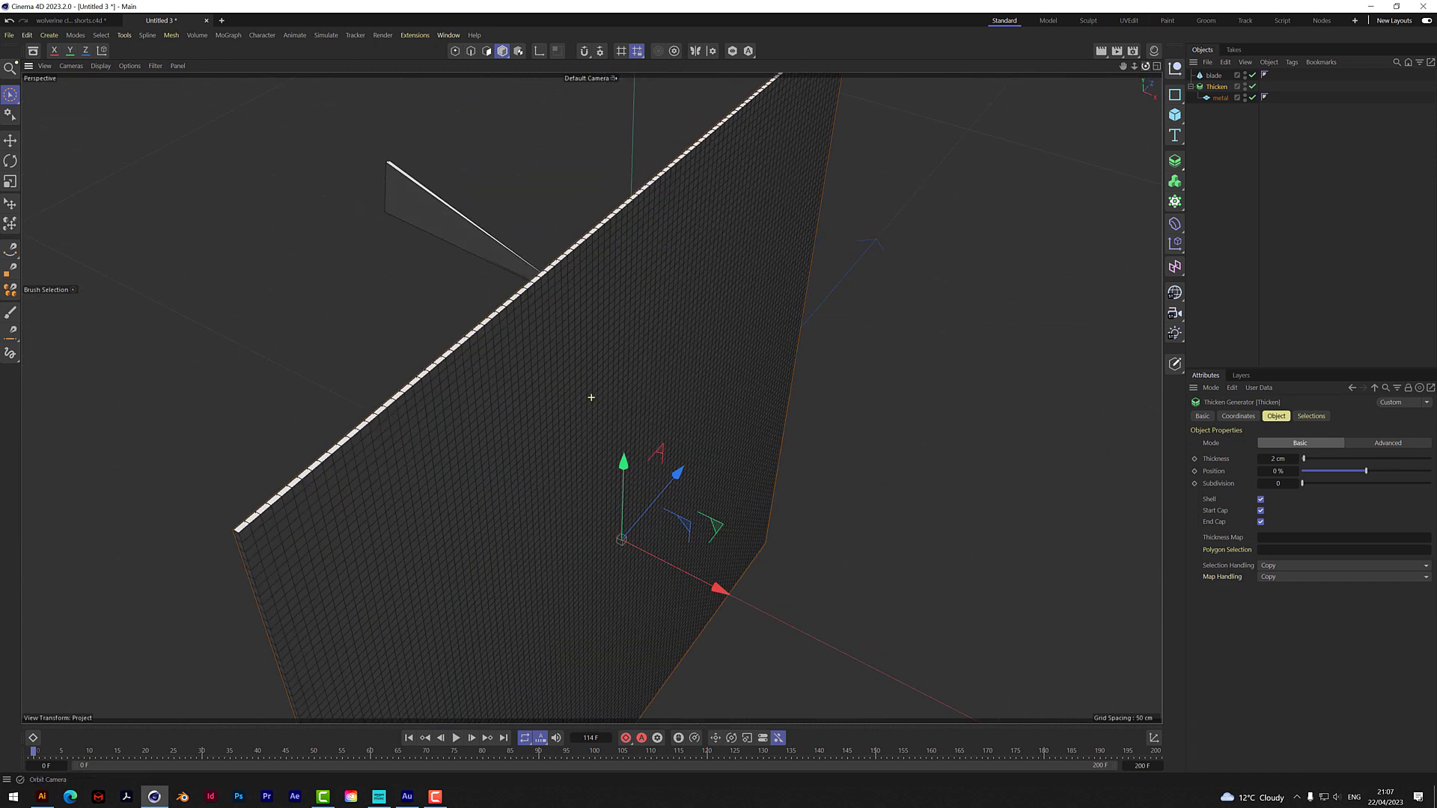
{"action": "left_click_drag", "start_coordinate": [1143, 66], "coordinate": [1097, 67]}
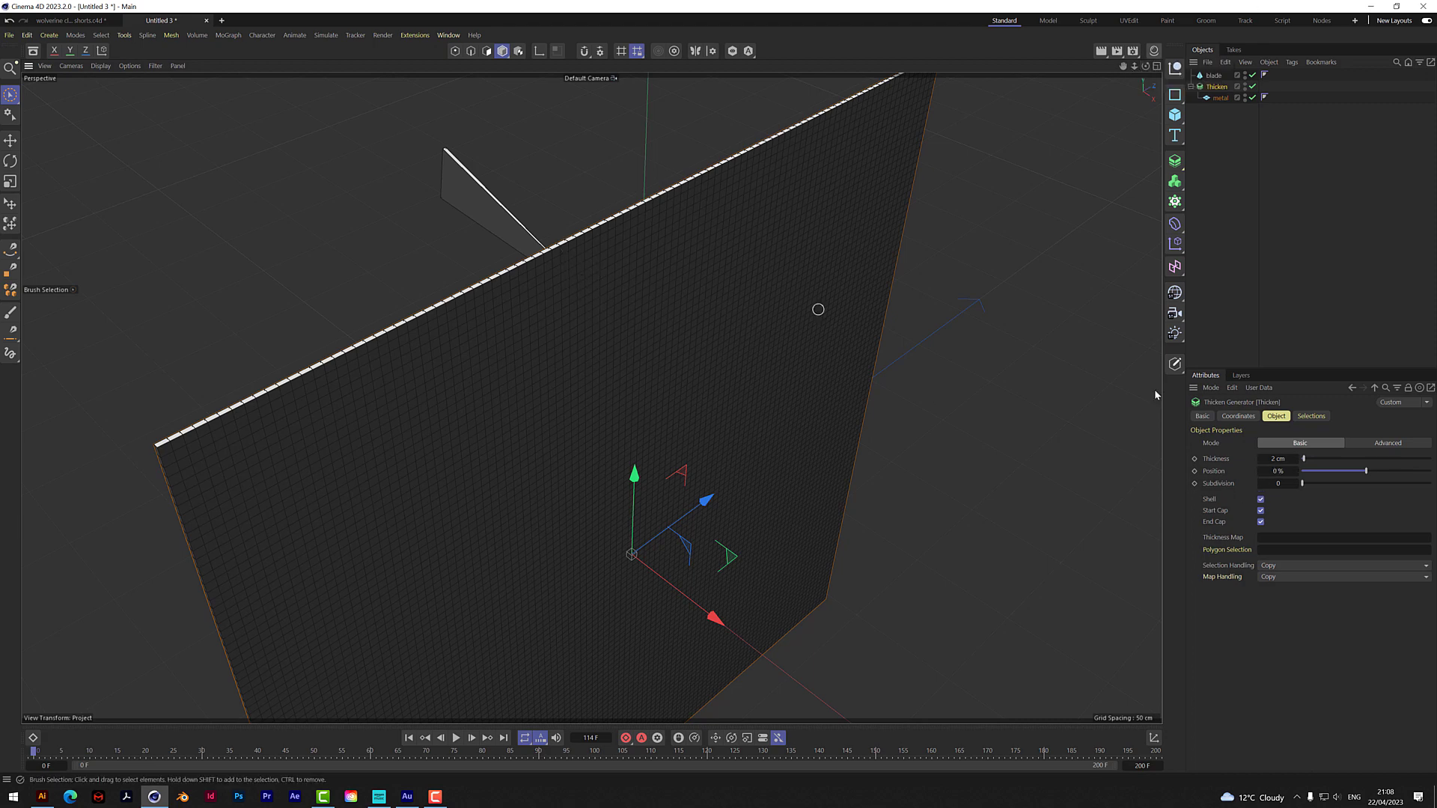
{"action": "scroll", "coordinate": [580, 257], "scroll_direction": "up", "scroll_amount": 4}
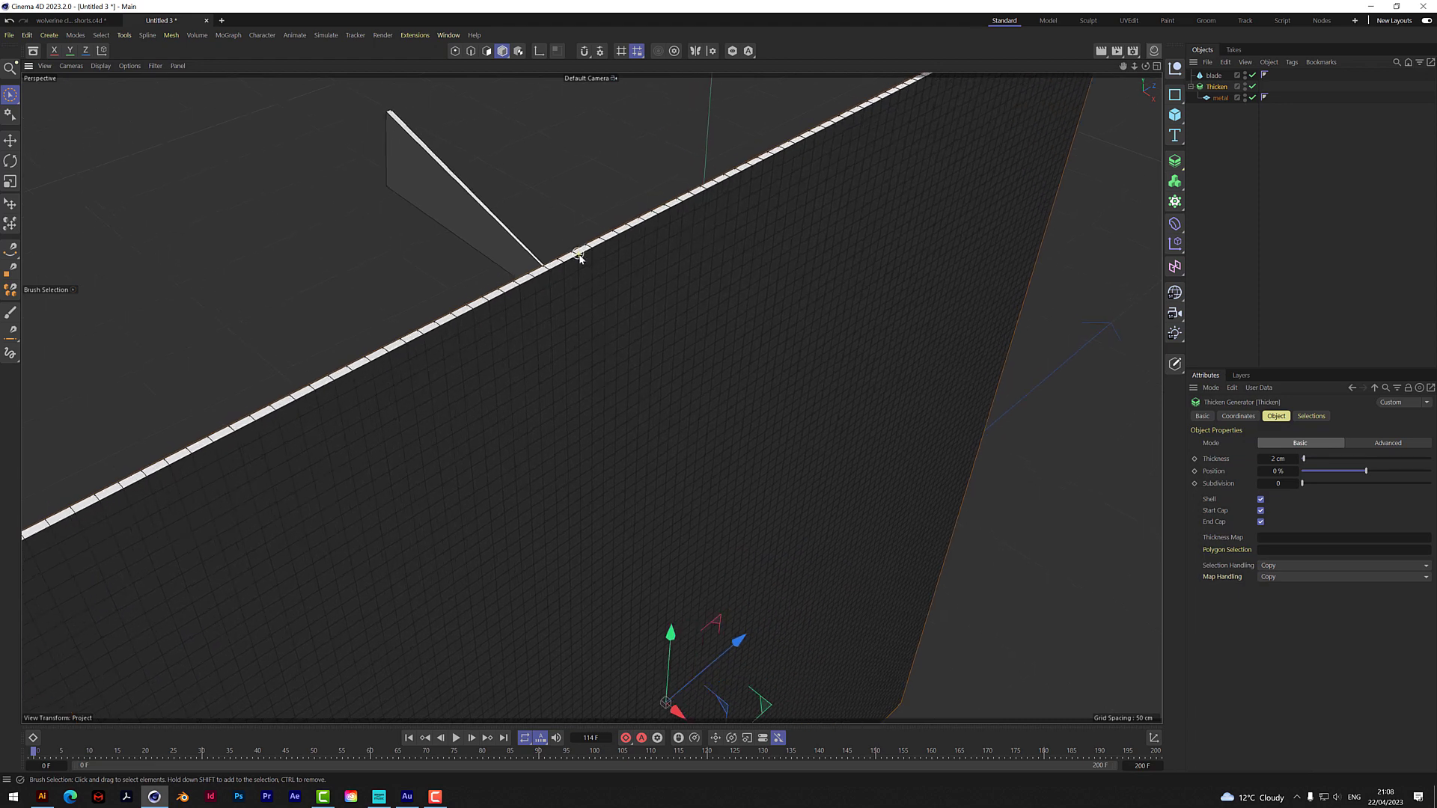
{"action": "scroll", "coordinate": [580, 257], "scroll_direction": "up", "scroll_amount": 1}
{"action": "left_click", "coordinate": [1296, 484]}
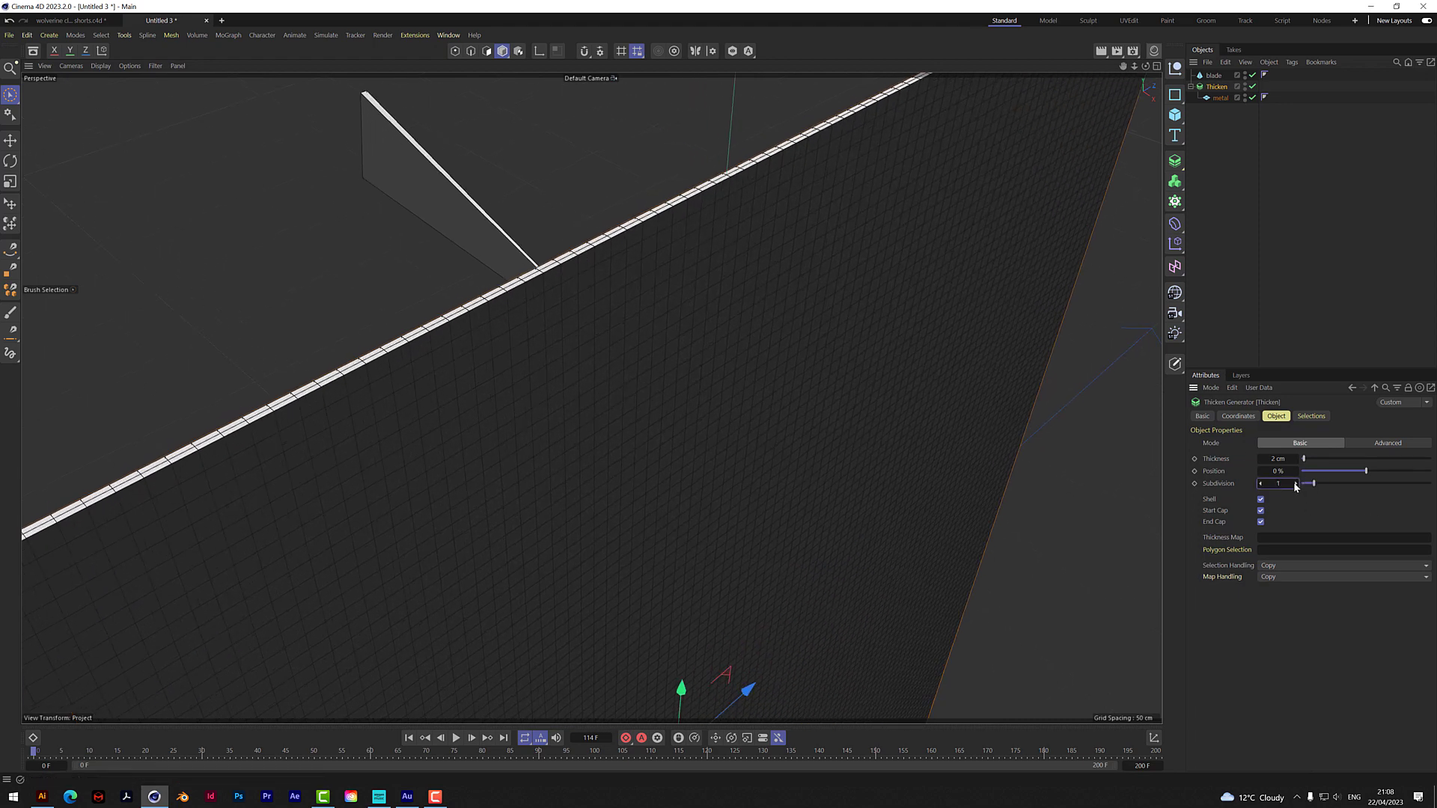
{"action": "left_click", "coordinate": [1296, 484]}
{"action": "left_click", "coordinate": [1296, 484]}
{"action": "left_click", "coordinate": [1296, 484]}
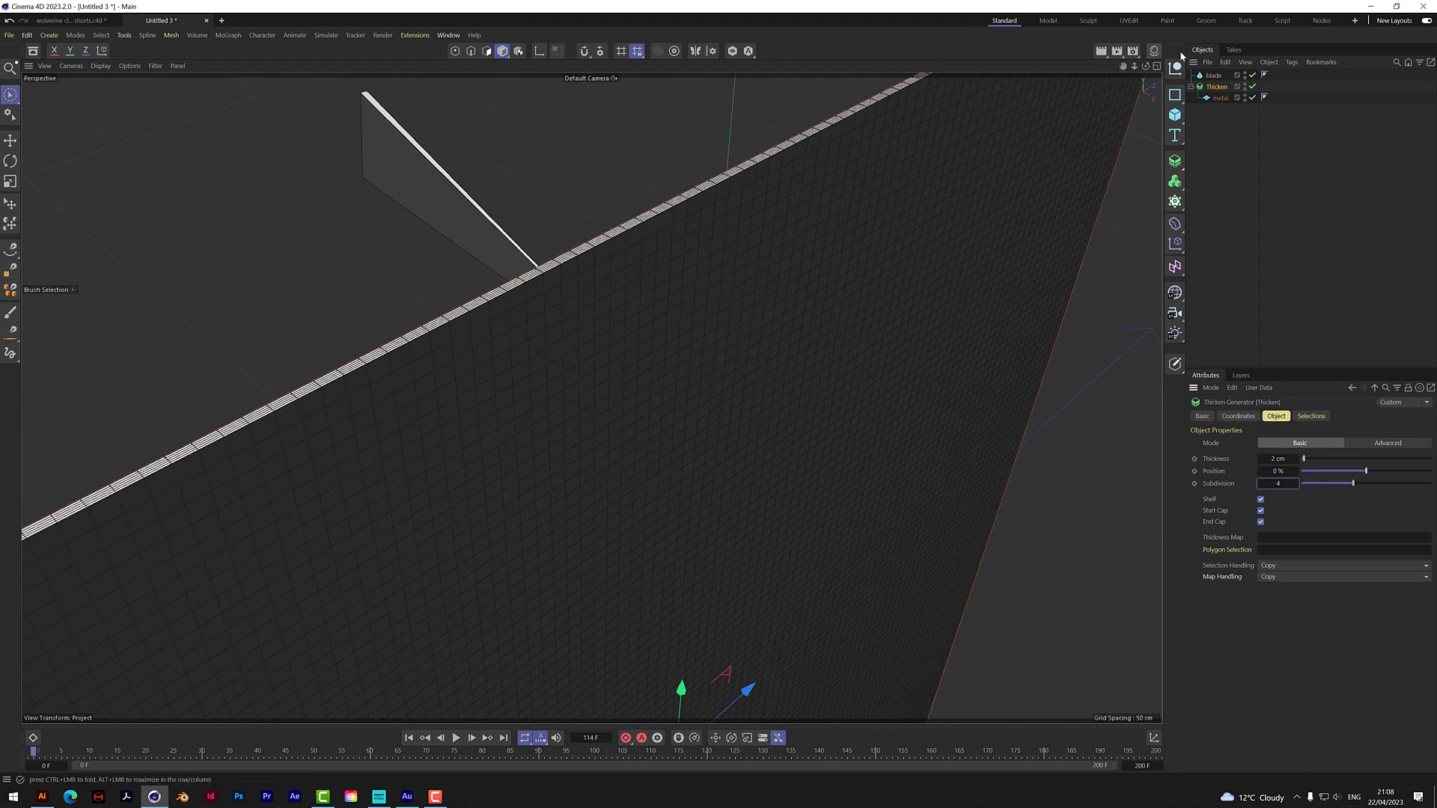
- Add a Cloth simulation tag to the metal plane and enable cloth tearing on it
{"action": "mouse_move", "coordinate": [1134, 66]}
{"action": "left_mouse_down"}
{"action": "mouse_move", "coordinate": [1196, 79]}
{"action": "mouse_move", "coordinate": [1096, 75]}
{"action": "left_mouse_up"}
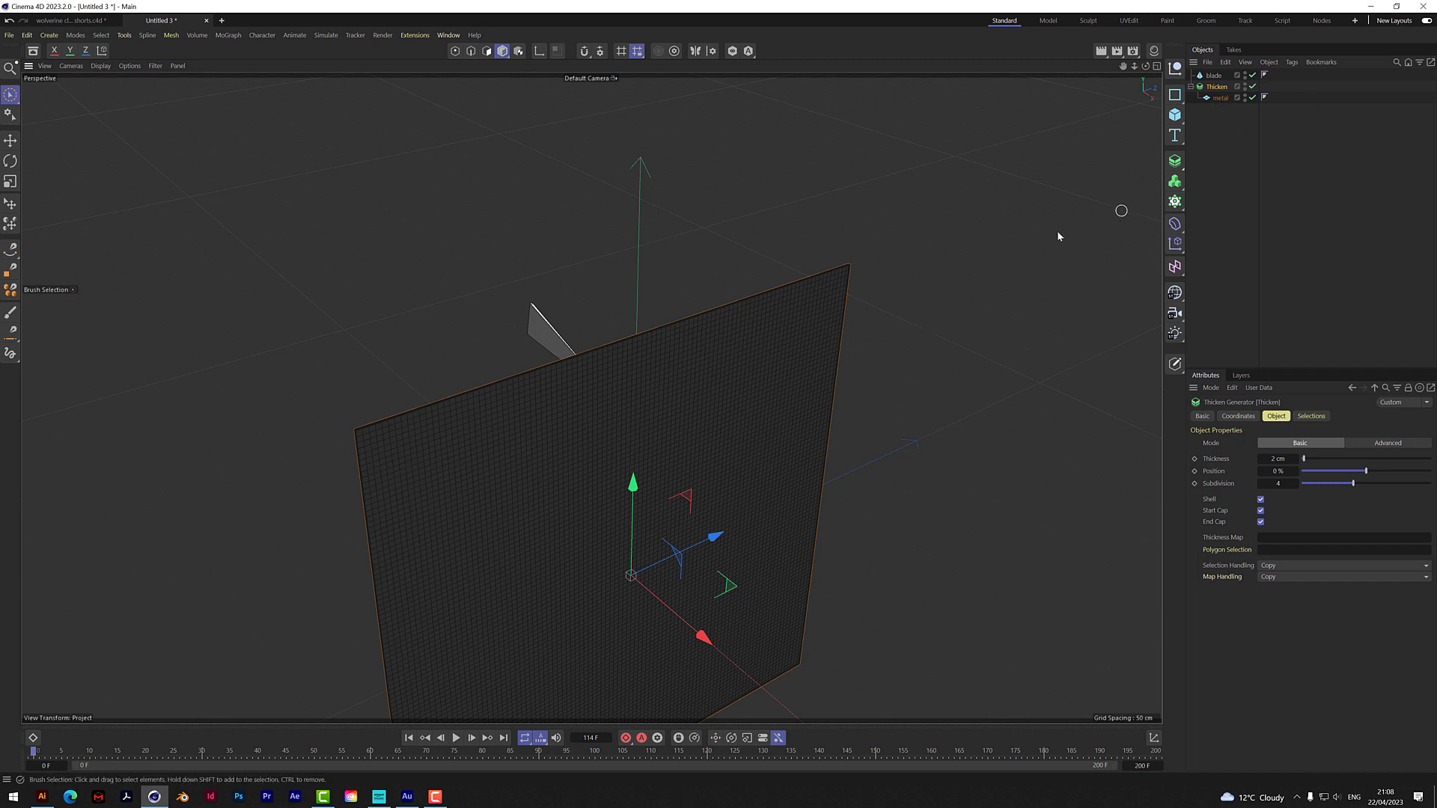
{"action": "right_click", "coordinate": [1221, 98]}
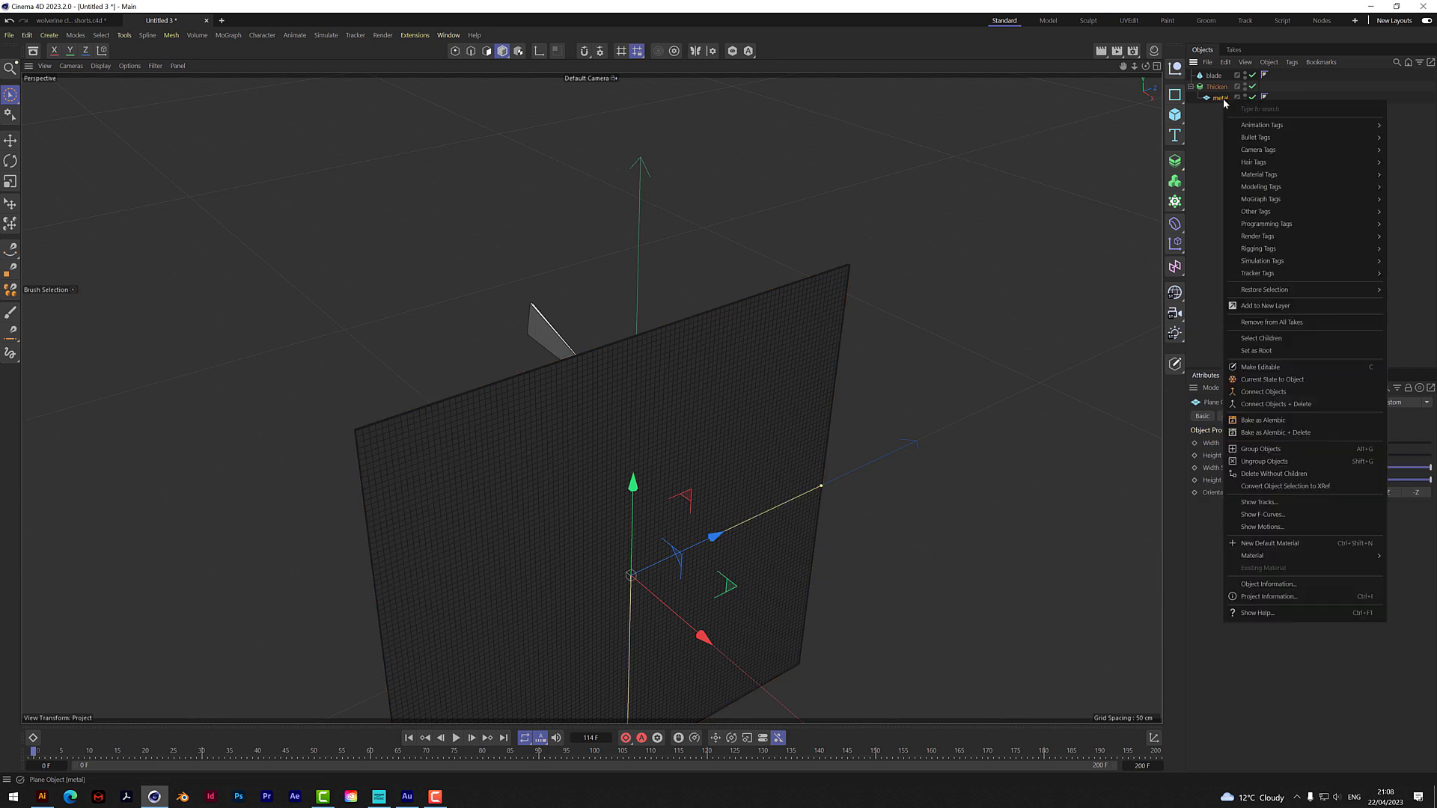
{"action": "mouse_move", "coordinate": [1292, 298]}
{"action": "mouse_move", "coordinate": [1277, 268]}
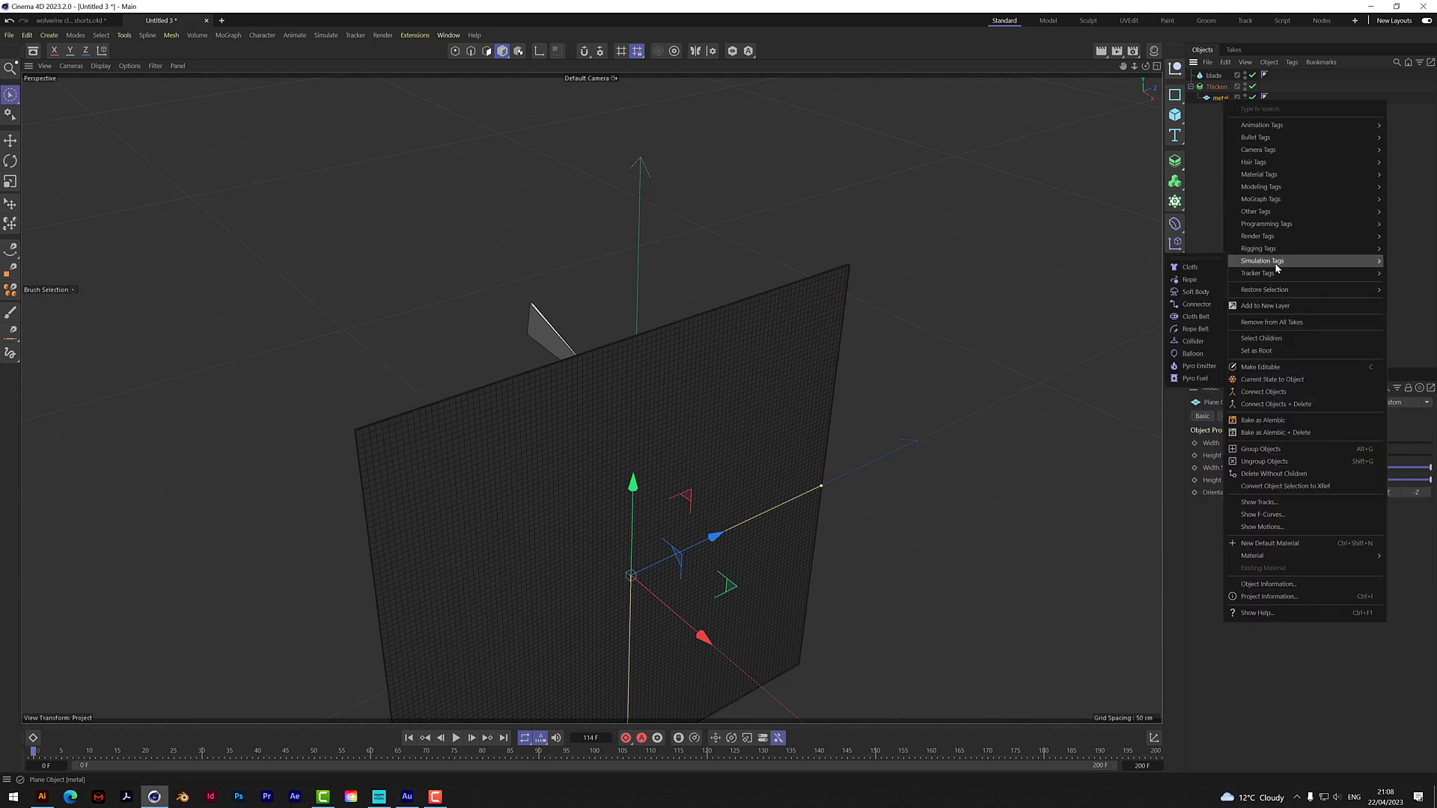
{"action": "left_click", "coordinate": [1191, 267]}
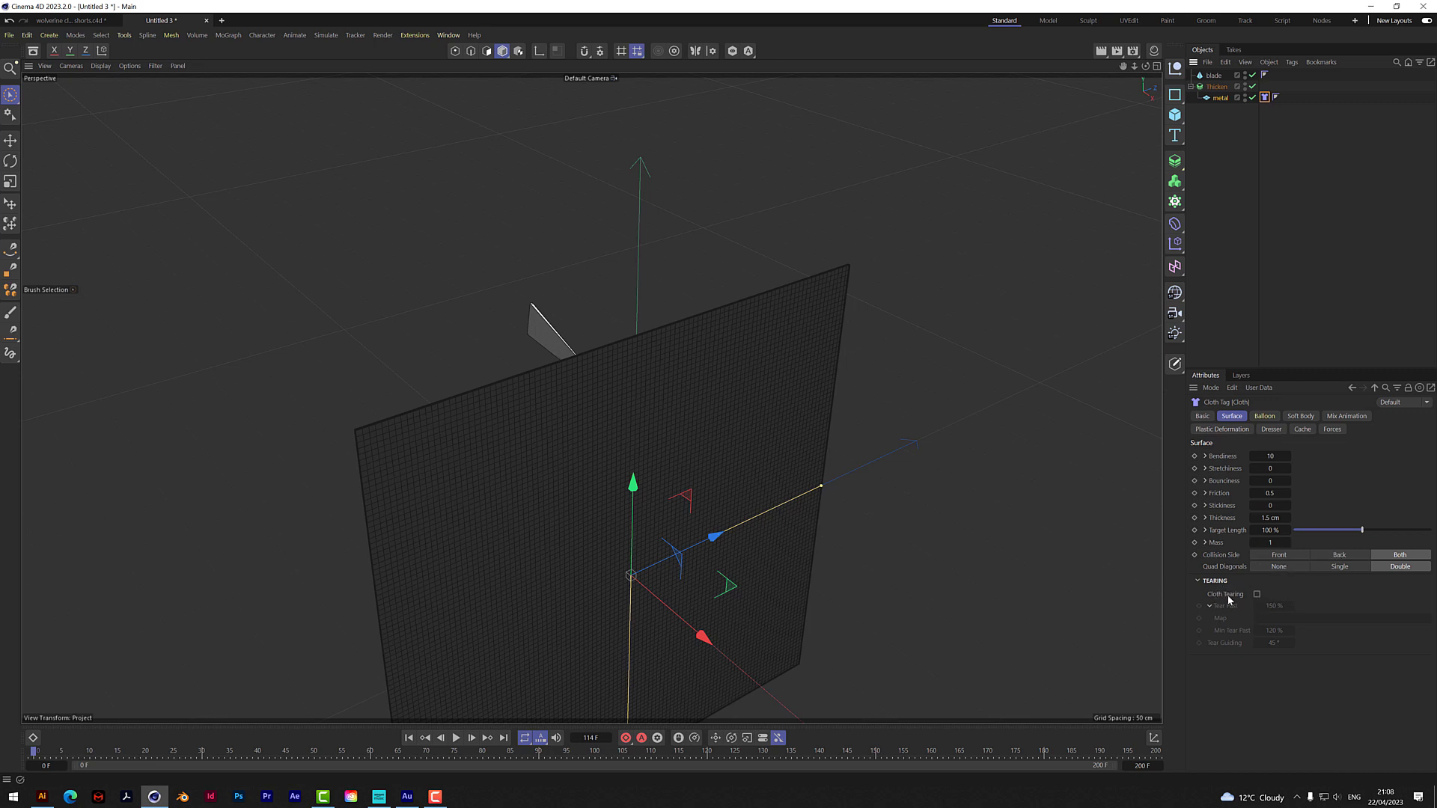
{"action": "left_click", "coordinate": [1257, 594]}
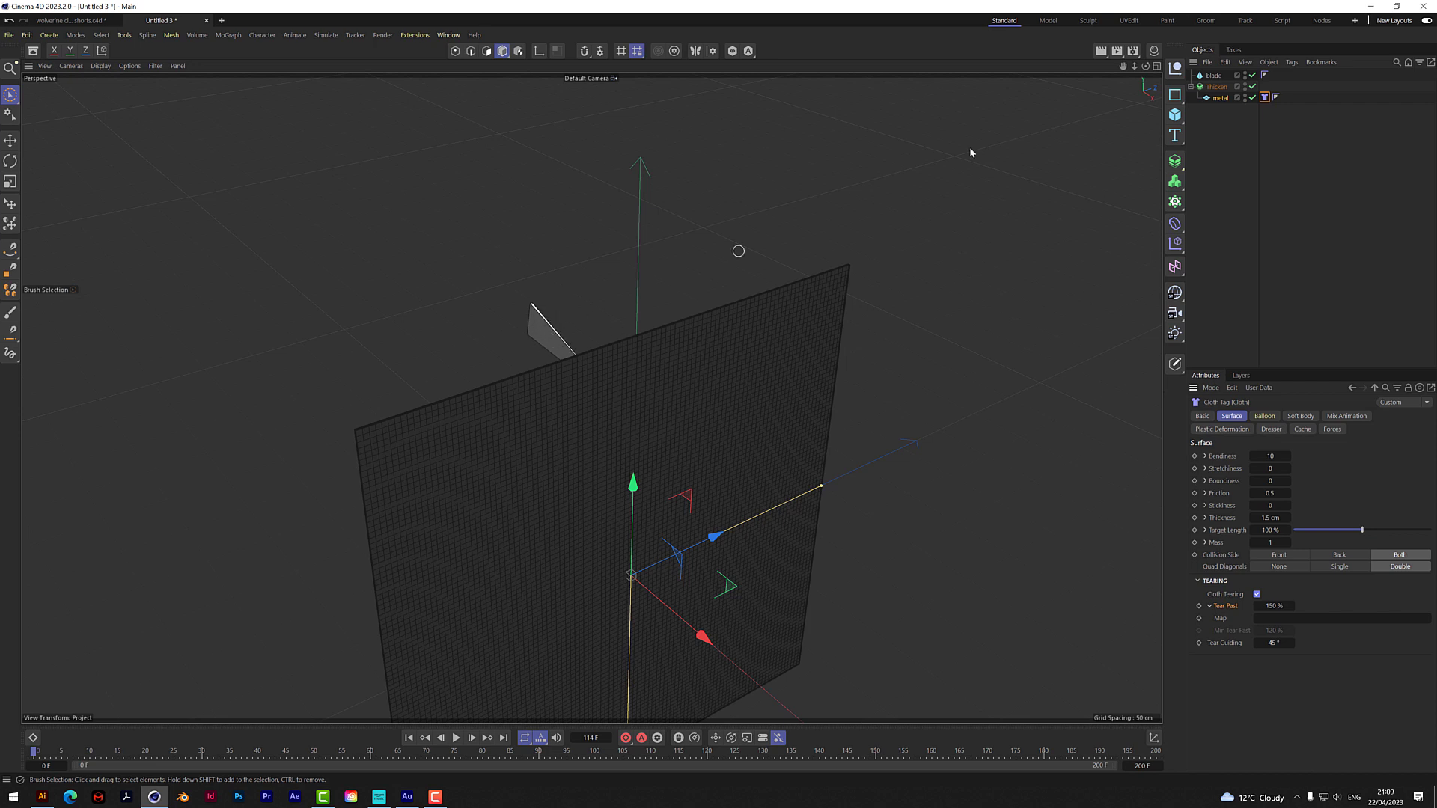
- Add a Cloth tag to the blade and enable With Pins in its Mix Animation settings
{"action": "mouse_move", "coordinate": [1145, 67]}
{"action": "left_mouse_down"}
{"action": "mouse_move", "coordinate": [1249, 62]}
{"action": "mouse_move", "coordinate": [1156, 67]}
{"action": "left_mouse_up"}
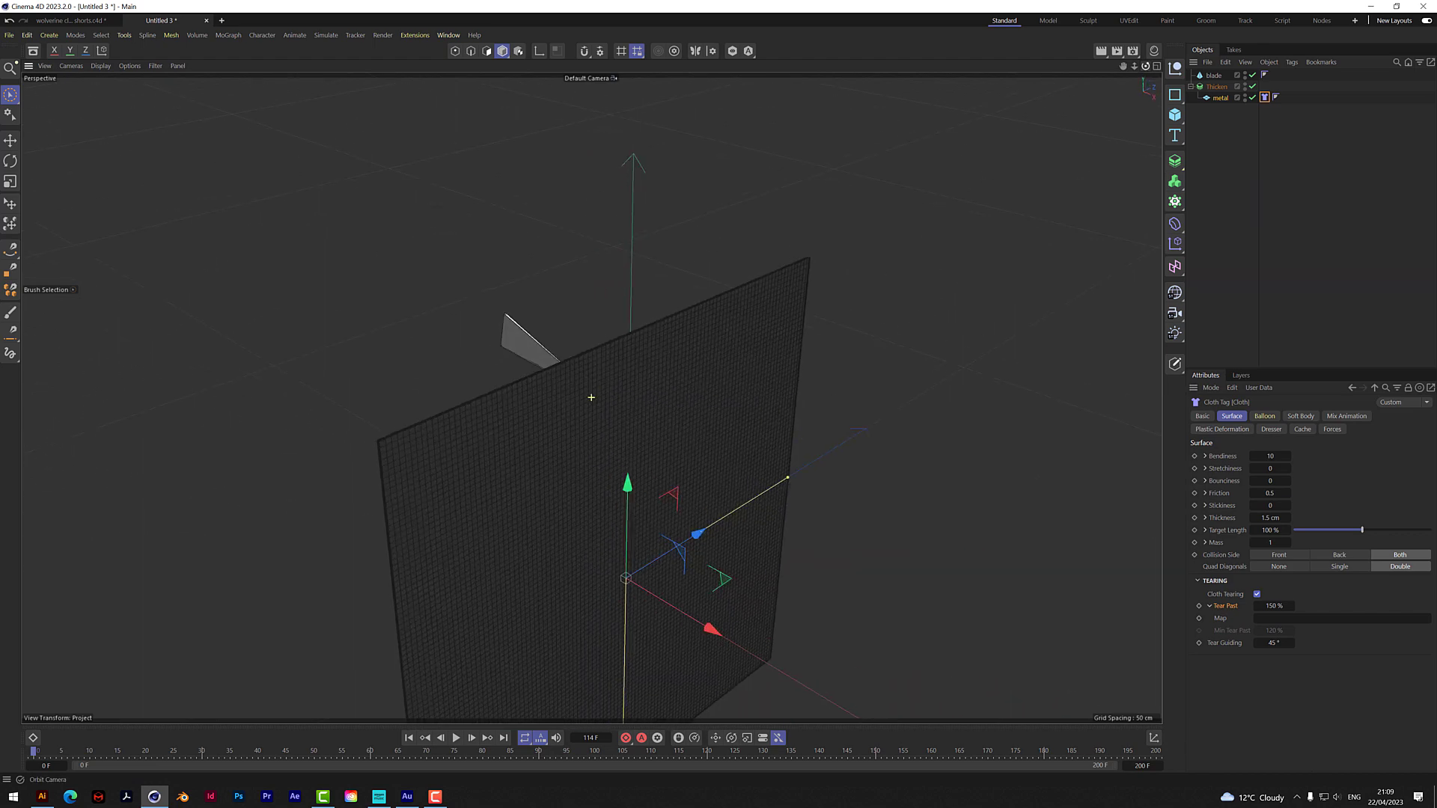
{"action": "right_click", "coordinate": [1218, 77]}
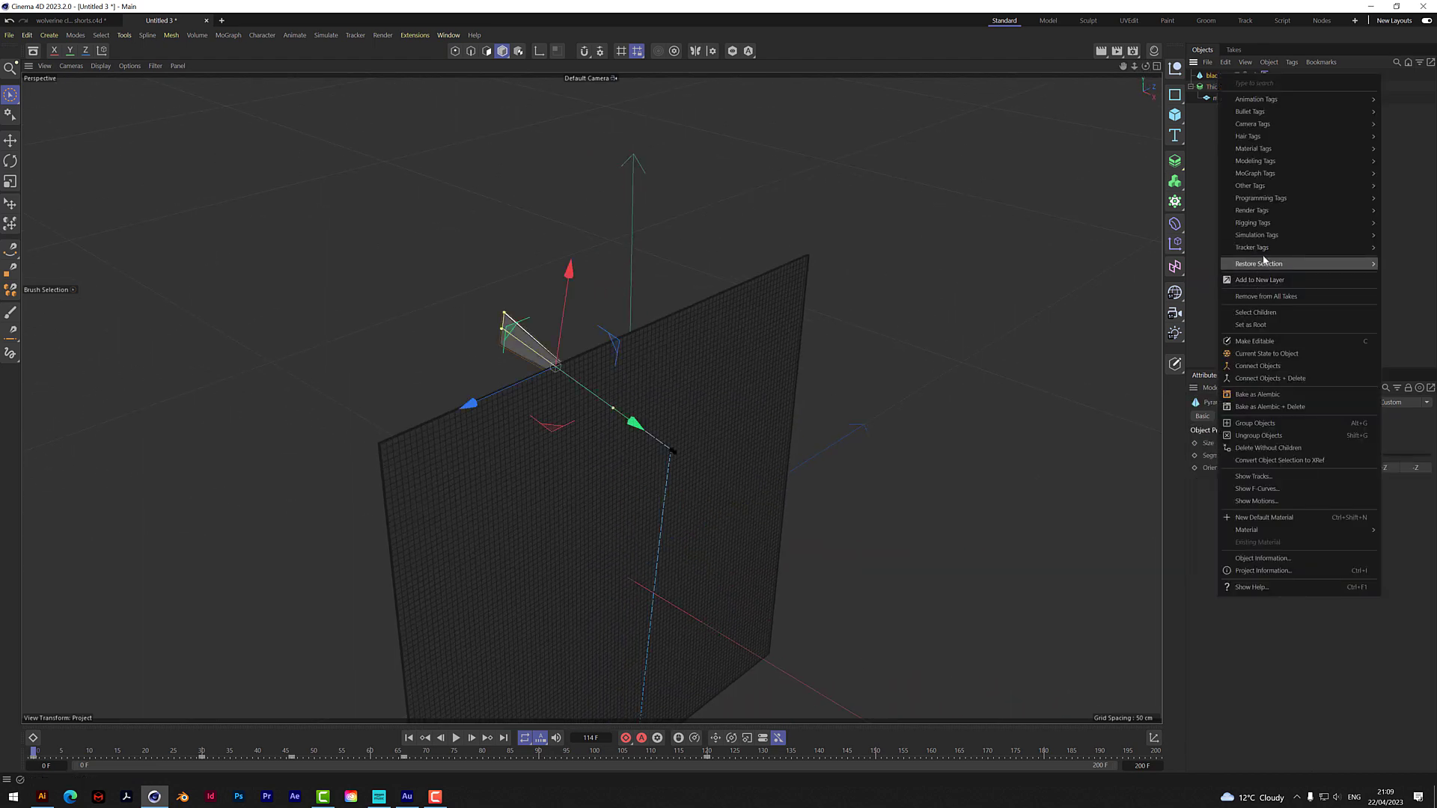
{"action": "mouse_move", "coordinate": [1264, 238]}
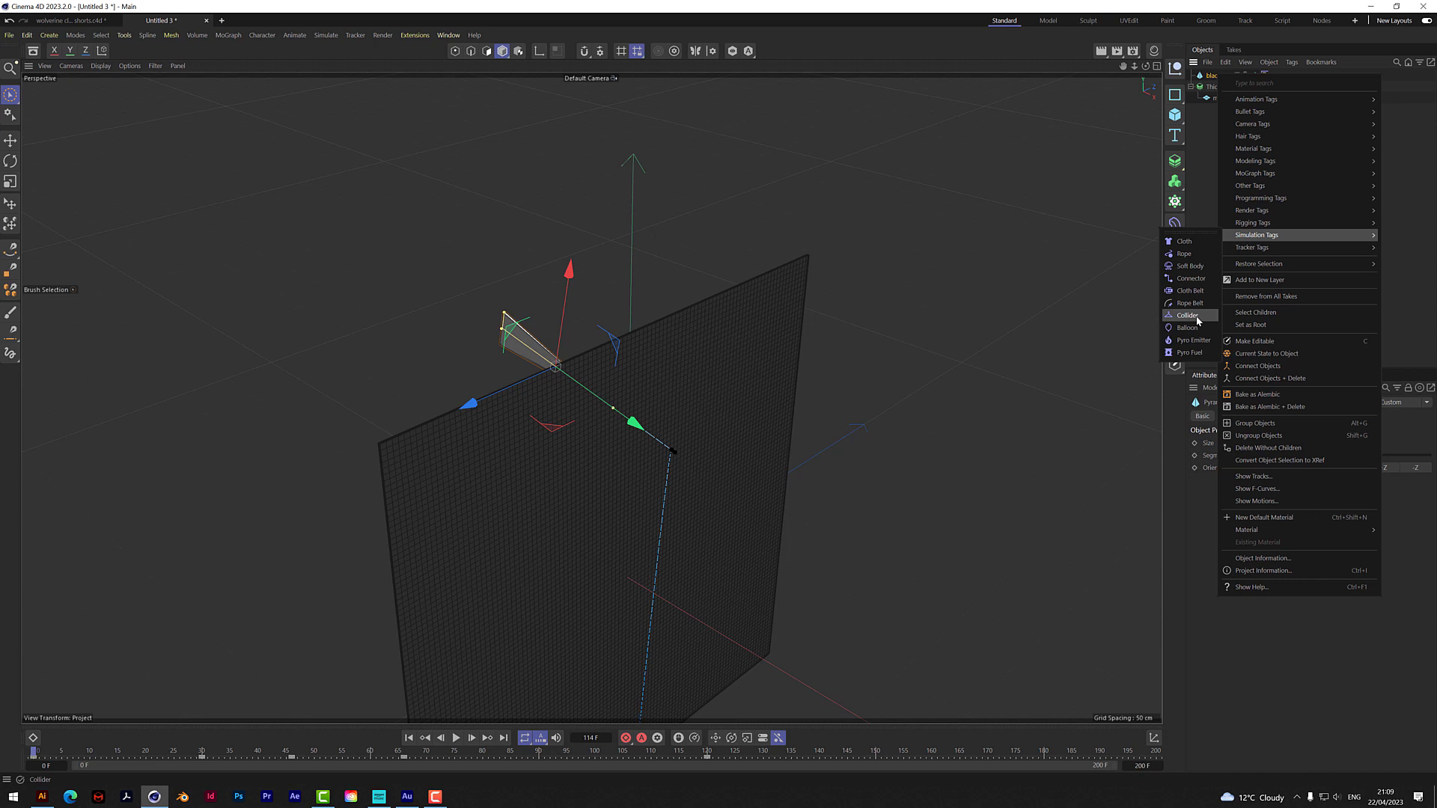
{"action": "left_click", "coordinate": [1193, 243]}
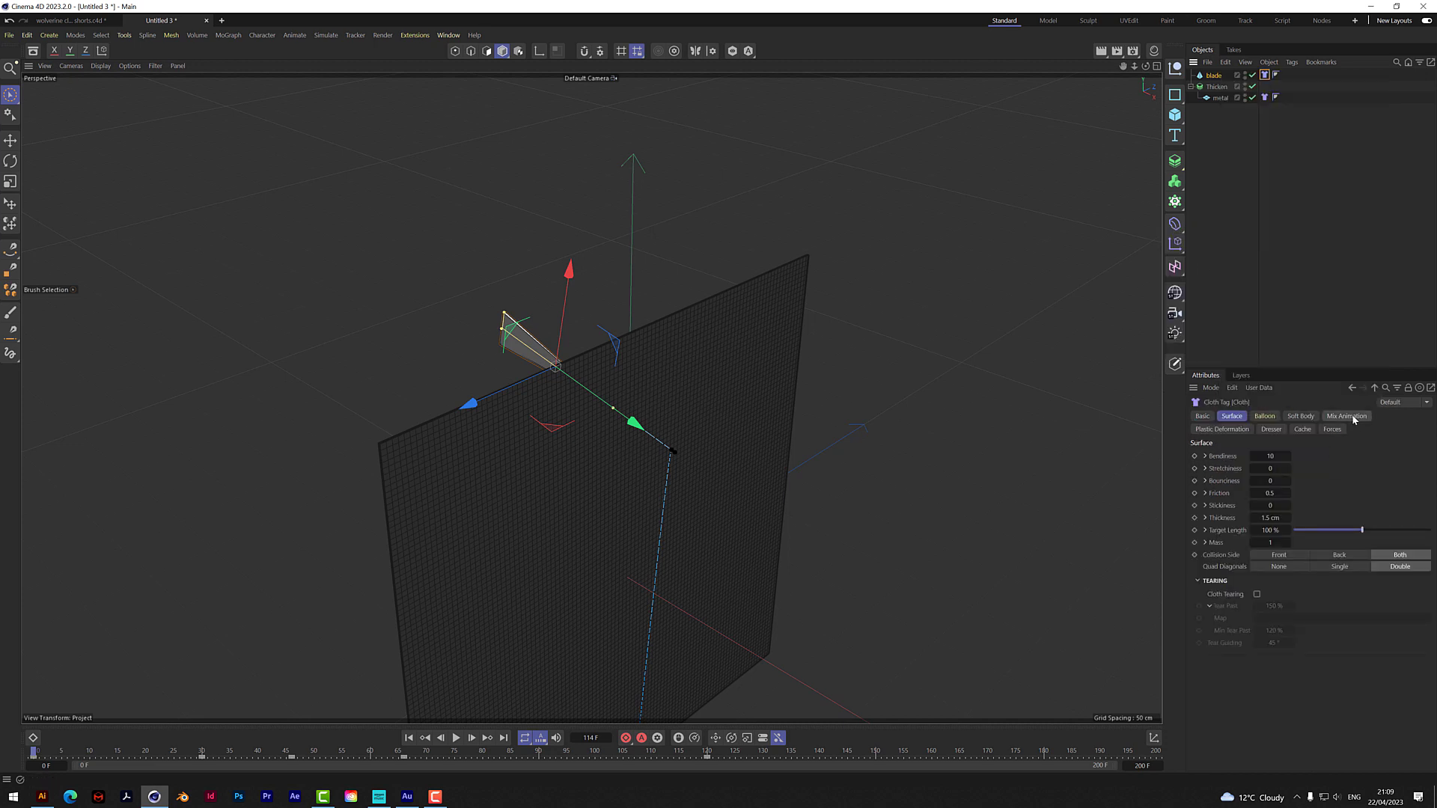
{"action": "left_click", "coordinate": [1351, 420]}
{"action": "left_click", "coordinate": [1245, 455]}
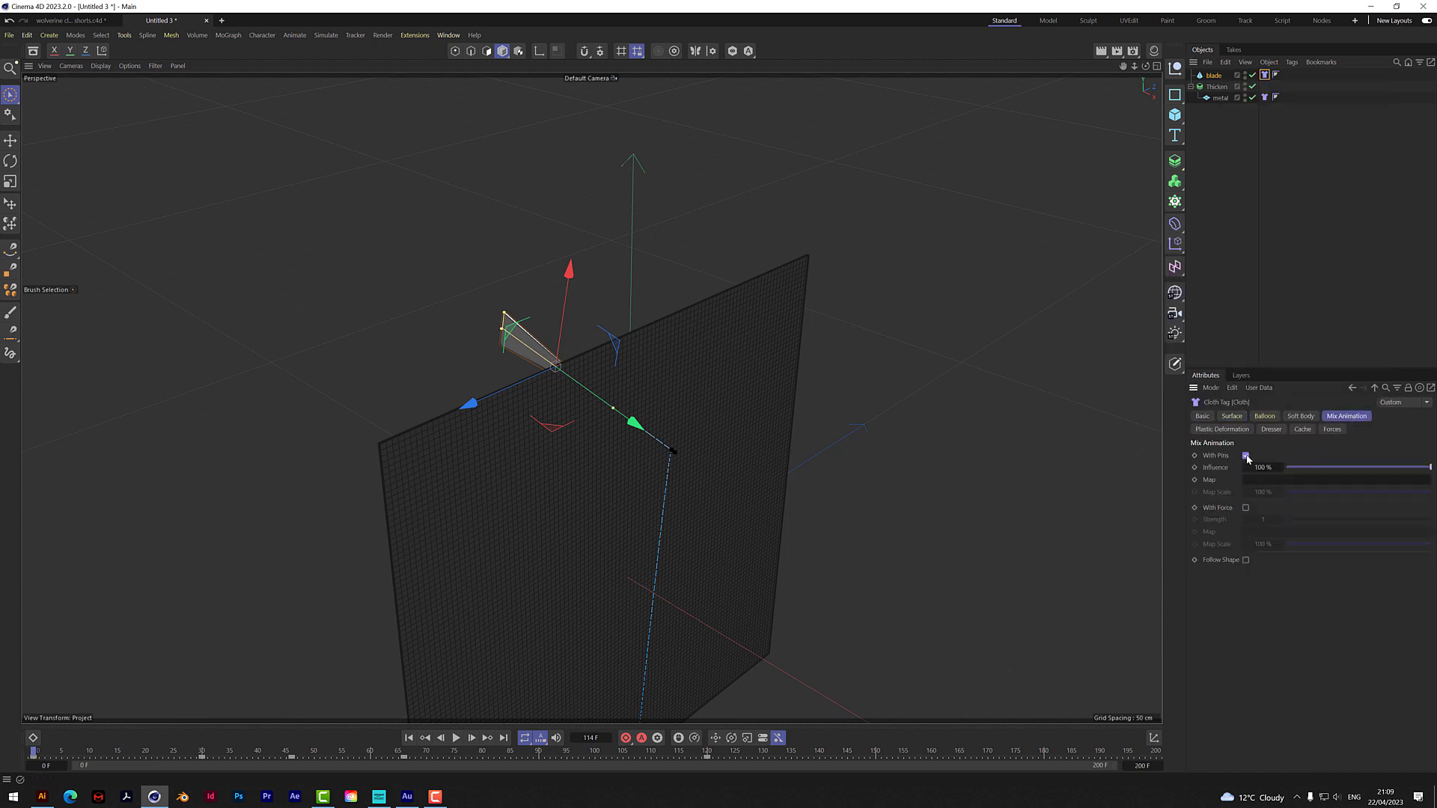
- Set the surface thickness of the blade's Cloth tag to 0.2 cm and edit the same setting on the metal plane's Cloth tag
{"action": "left_click", "coordinate": [1239, 419]}
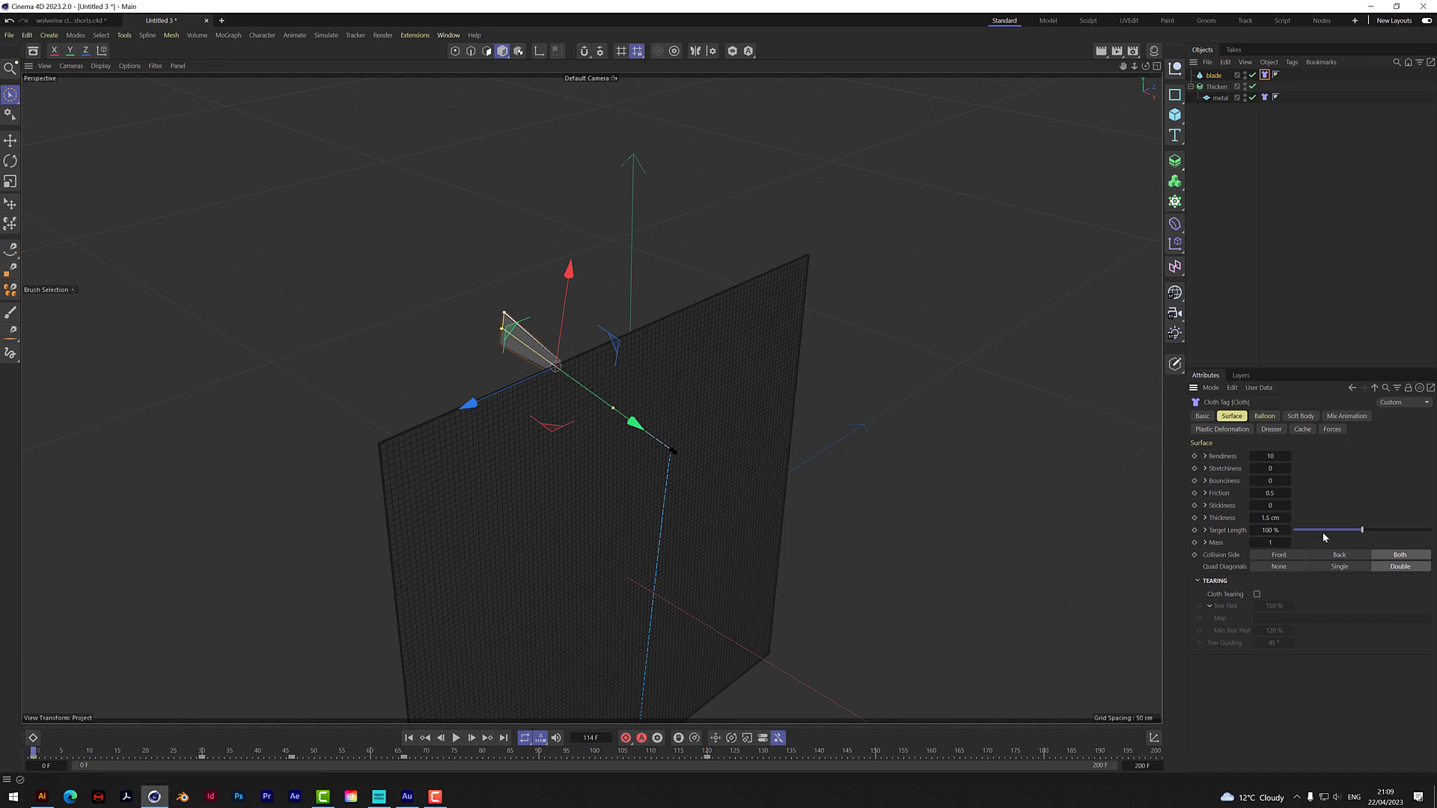
{"action": "left_click", "coordinate": [1272, 518]}
{"action": "type", "text": ".2"}
{"action": "left_click", "coordinate": [1265, 97]}
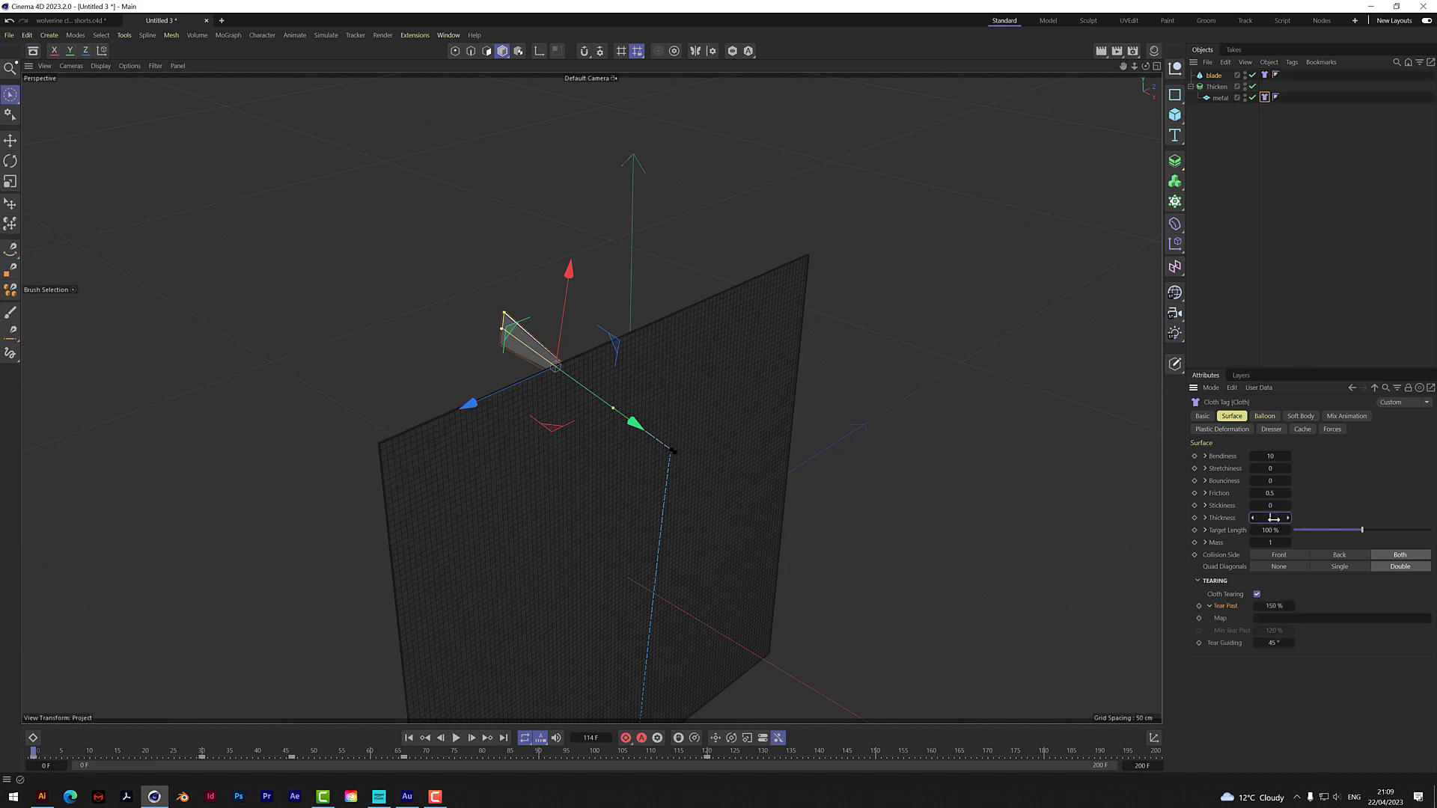
{"action": "left_click", "coordinate": [1295, 273]}
- Compare the Mix Animation settings of the blade's and the metal plane's Cloth tags
{"action": "left_click_drag", "start_coordinate": [517, 352], "coordinate": [602, 320], "text": "alt"}
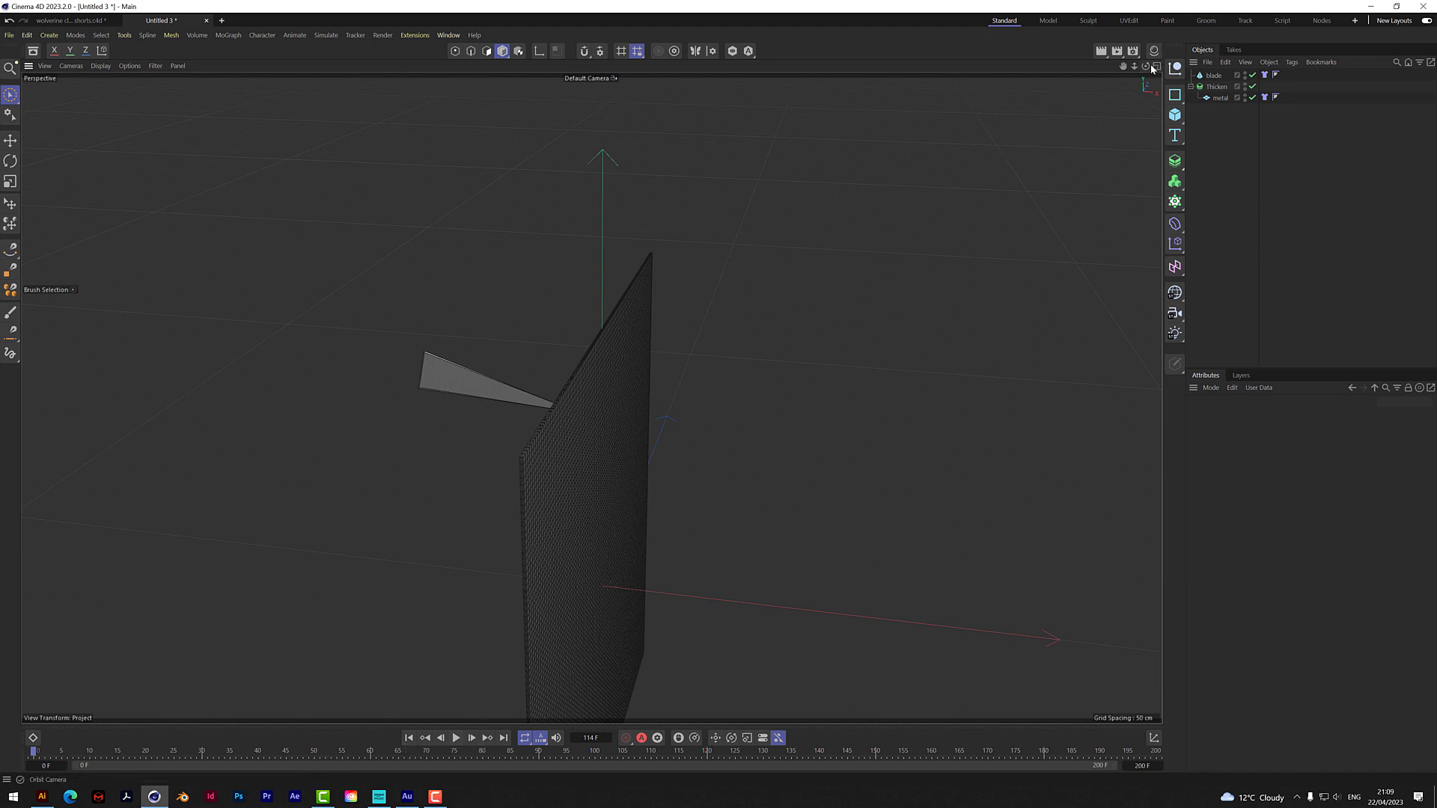
{"action": "left_click_drag", "start_coordinate": [1145, 66], "coordinate": [546, 400]}
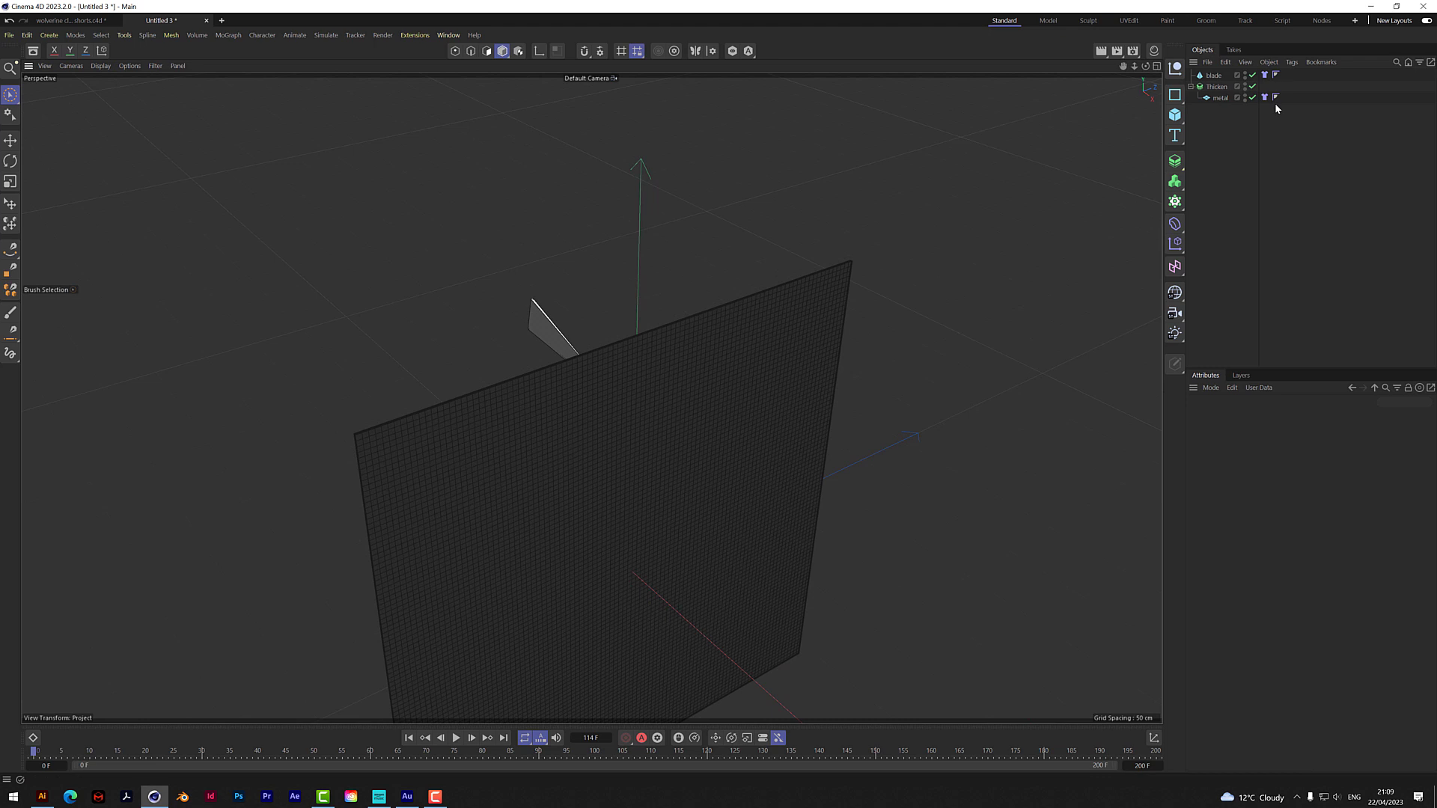
{"action": "left_click", "coordinate": [1264, 75]}
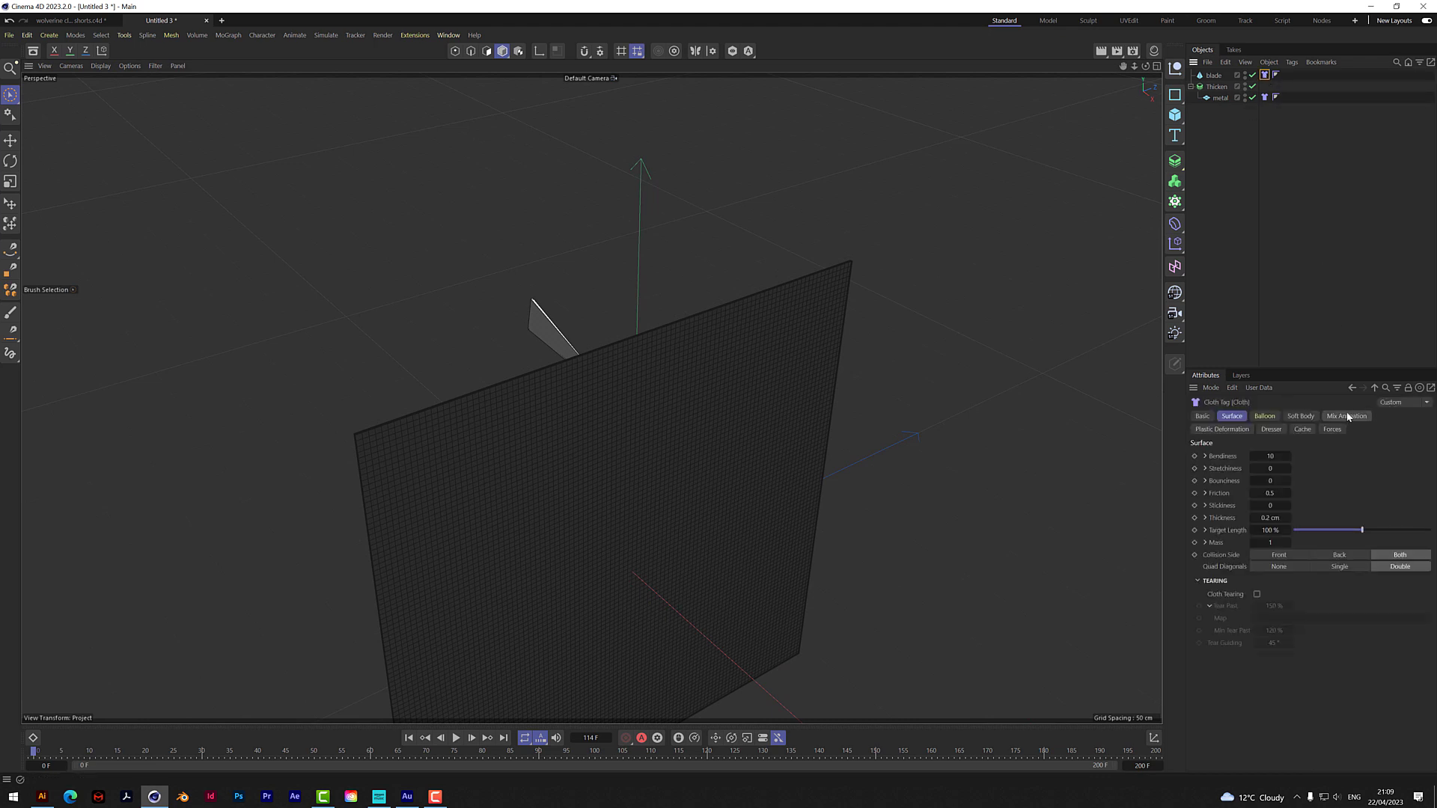
{"action": "left_click", "coordinate": [1346, 416]}
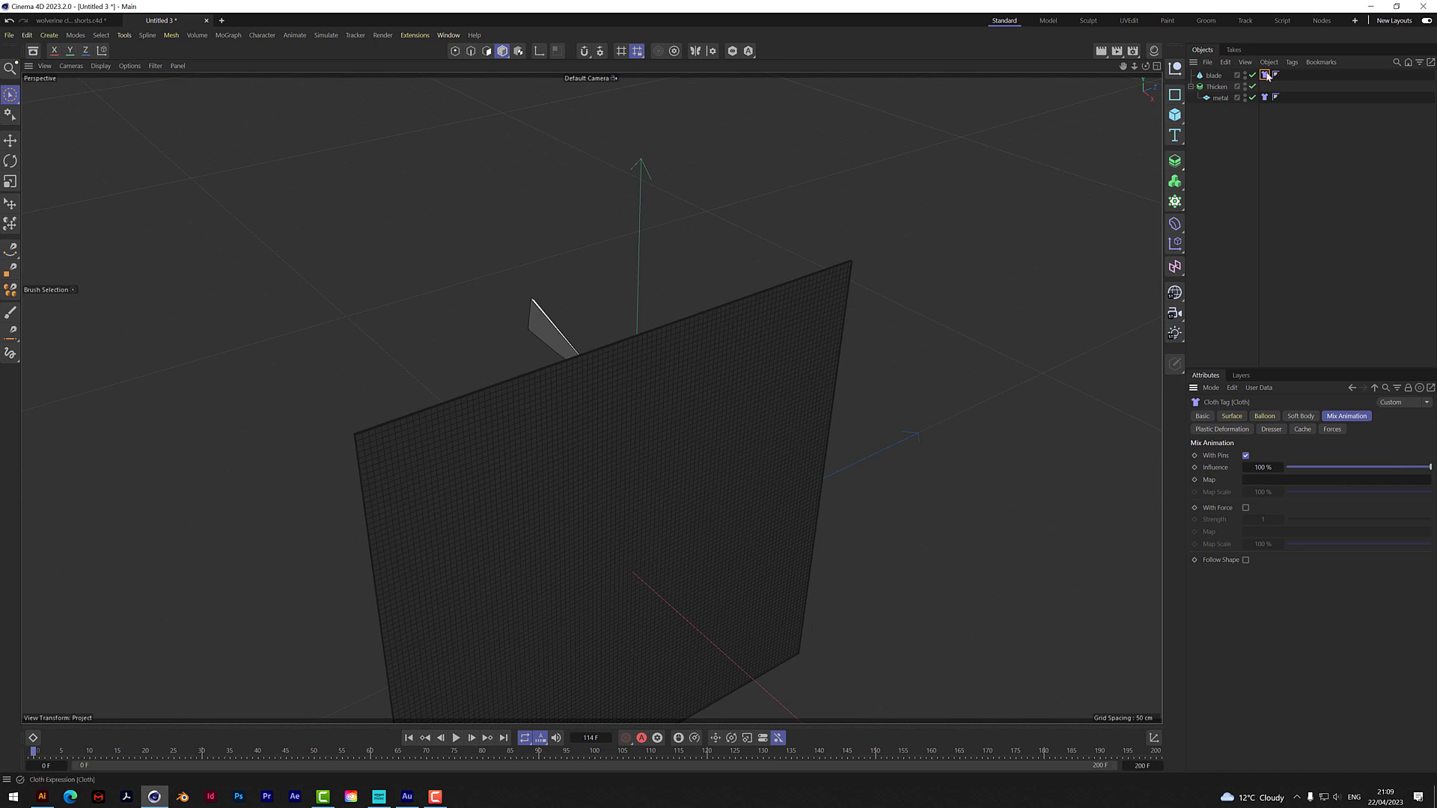
{"action": "left_click", "coordinate": [1263, 98]}
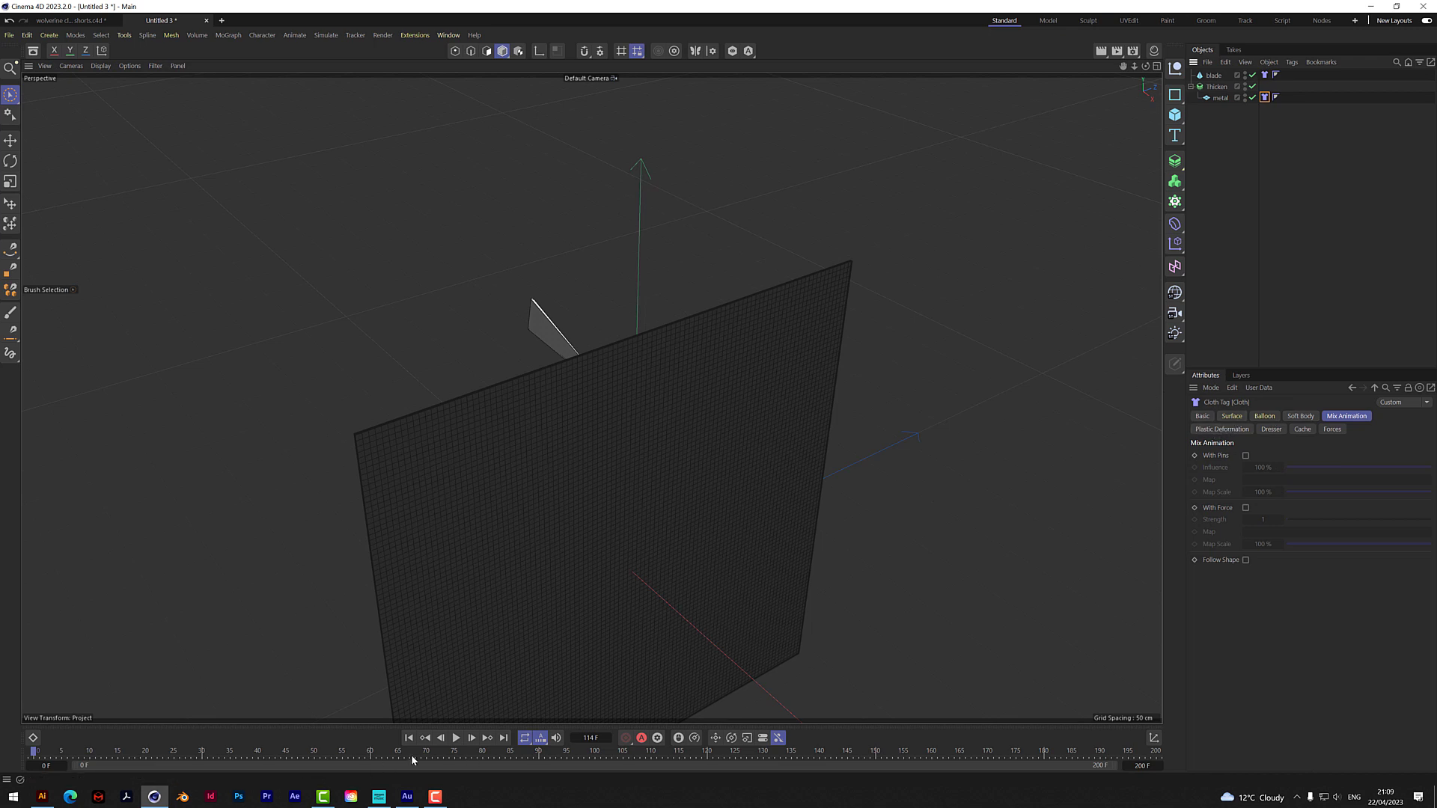
- Play the cloth simulation briefly and return to the first frame
{"action": "left_click", "coordinate": [456, 738]}
{"action": "left_click", "coordinate": [456, 738]}
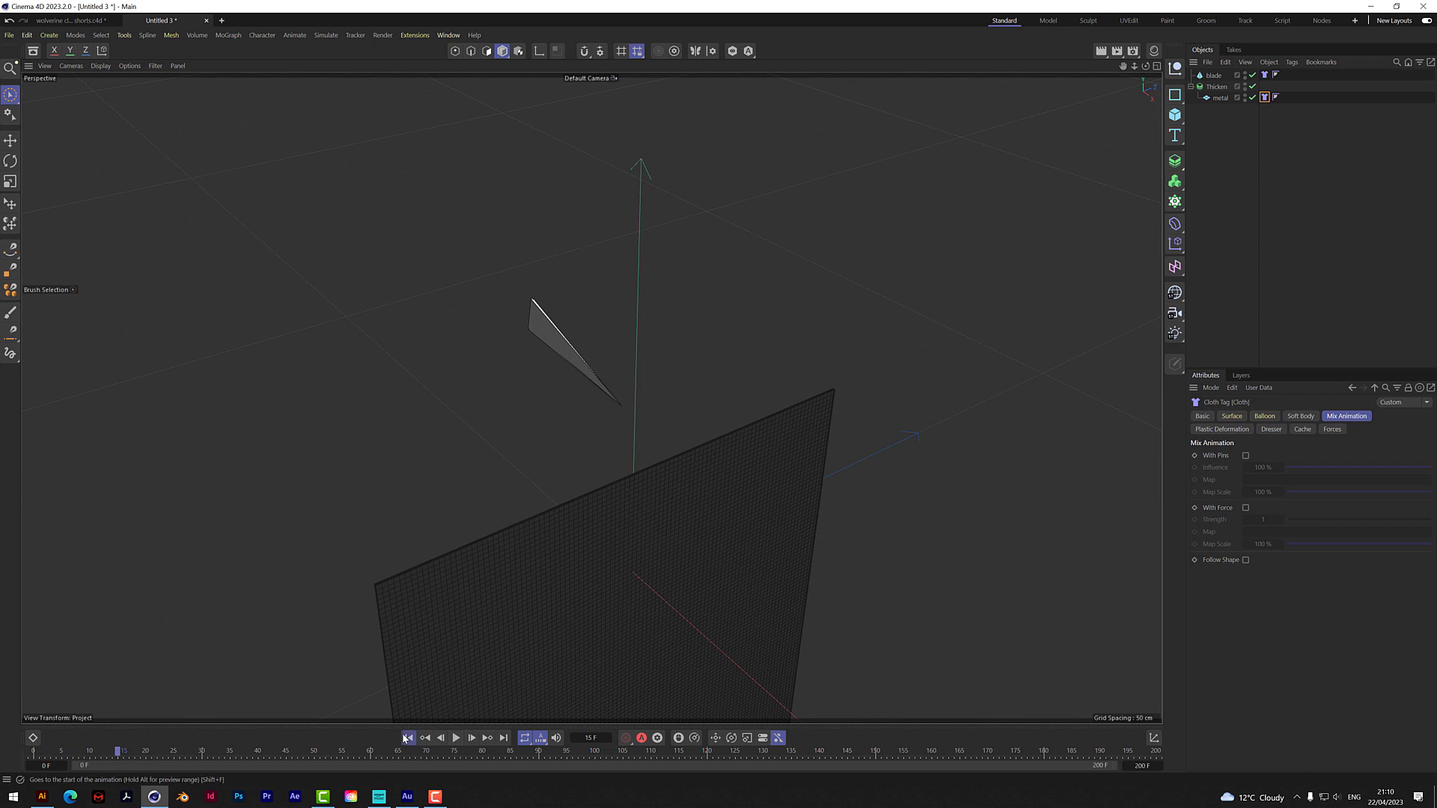
{"action": "left_click", "coordinate": [408, 737]}
- Add a Vertex Map tag to the metal plane and view the plane from the front
{"action": "left_click_drag", "start_coordinate": [569, 408], "coordinate": [587, 394], "text": "alt"}
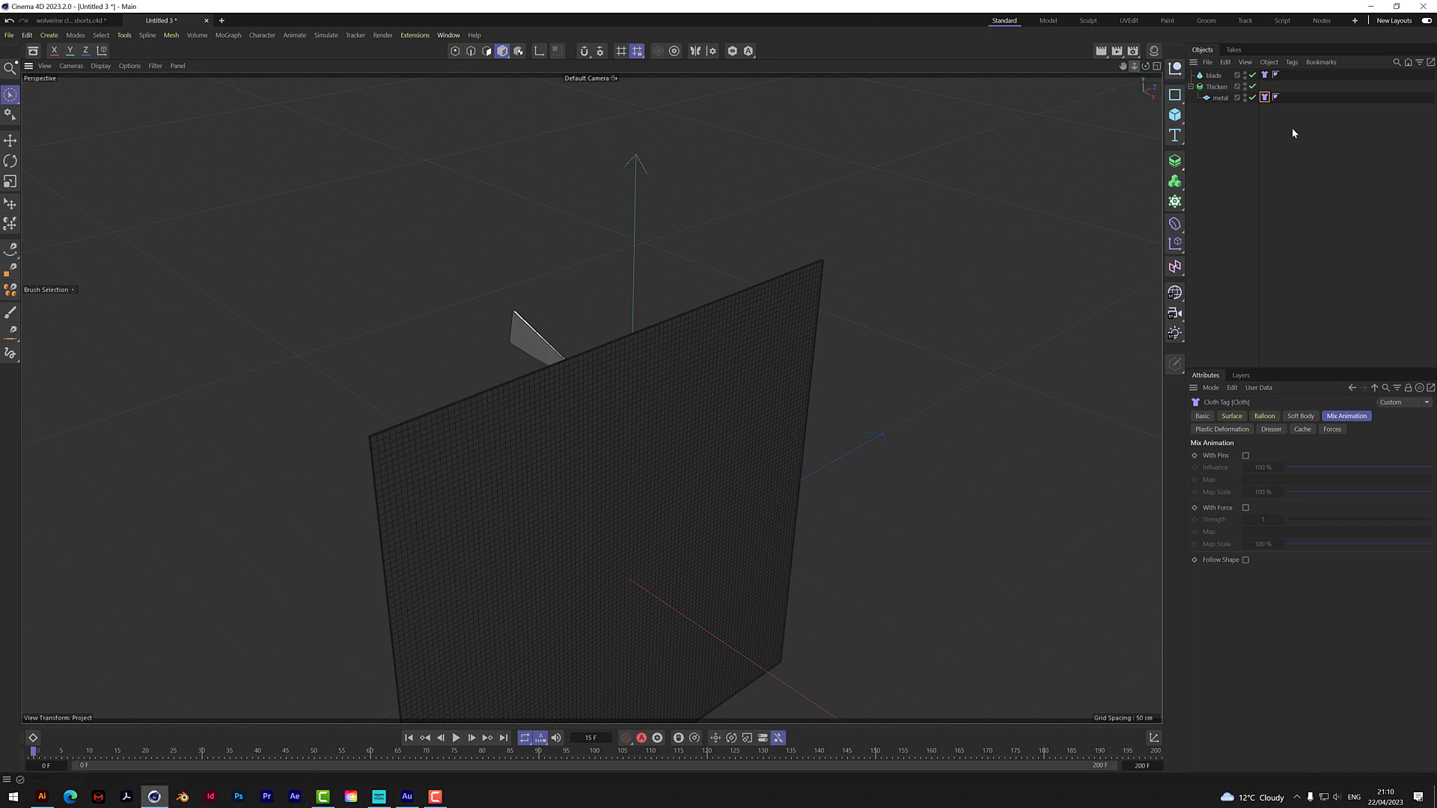
{"action": "left_click", "coordinate": [1227, 98]}
{"action": "right_click", "coordinate": [1228, 99]}
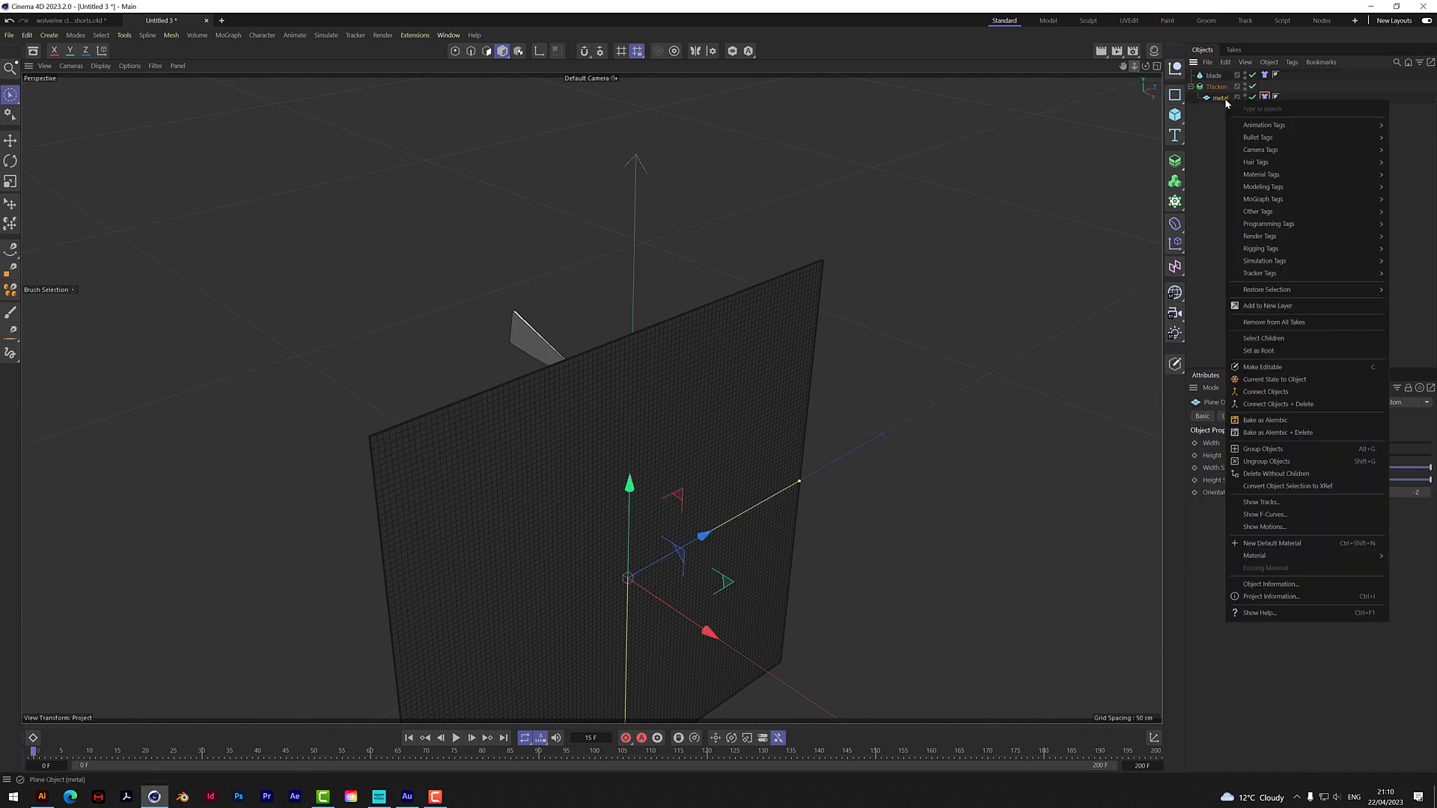
{"action": "mouse_move", "coordinate": [1280, 213]}
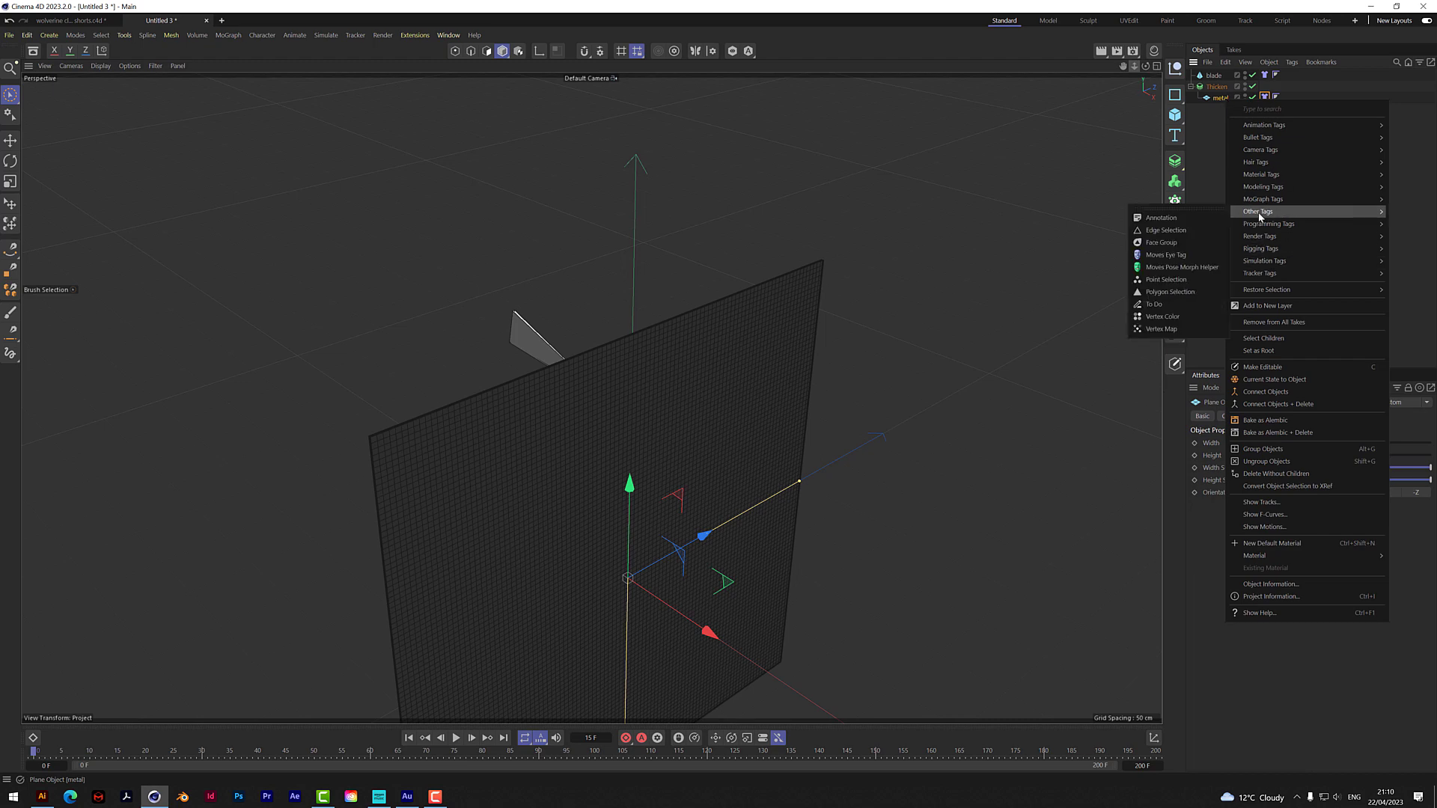
{"action": "left_click", "coordinate": [1161, 329]}
{"action": "left_click_drag", "start_coordinate": [569, 389], "coordinate": [591, 398], "text": "alt"}
{"action": "mouse_move", "coordinate": [1145, 67]}
{"action": "left_mouse_down"}
{"action": "mouse_move", "coordinate": [1205, 45]}
{"action": "mouse_move", "coordinate": [1130, 49]}
{"action": "mouse_move", "coordinate": [1142, 69]}
{"action": "mouse_move", "coordinate": [1108, 69]}
{"action": "left_mouse_up"}
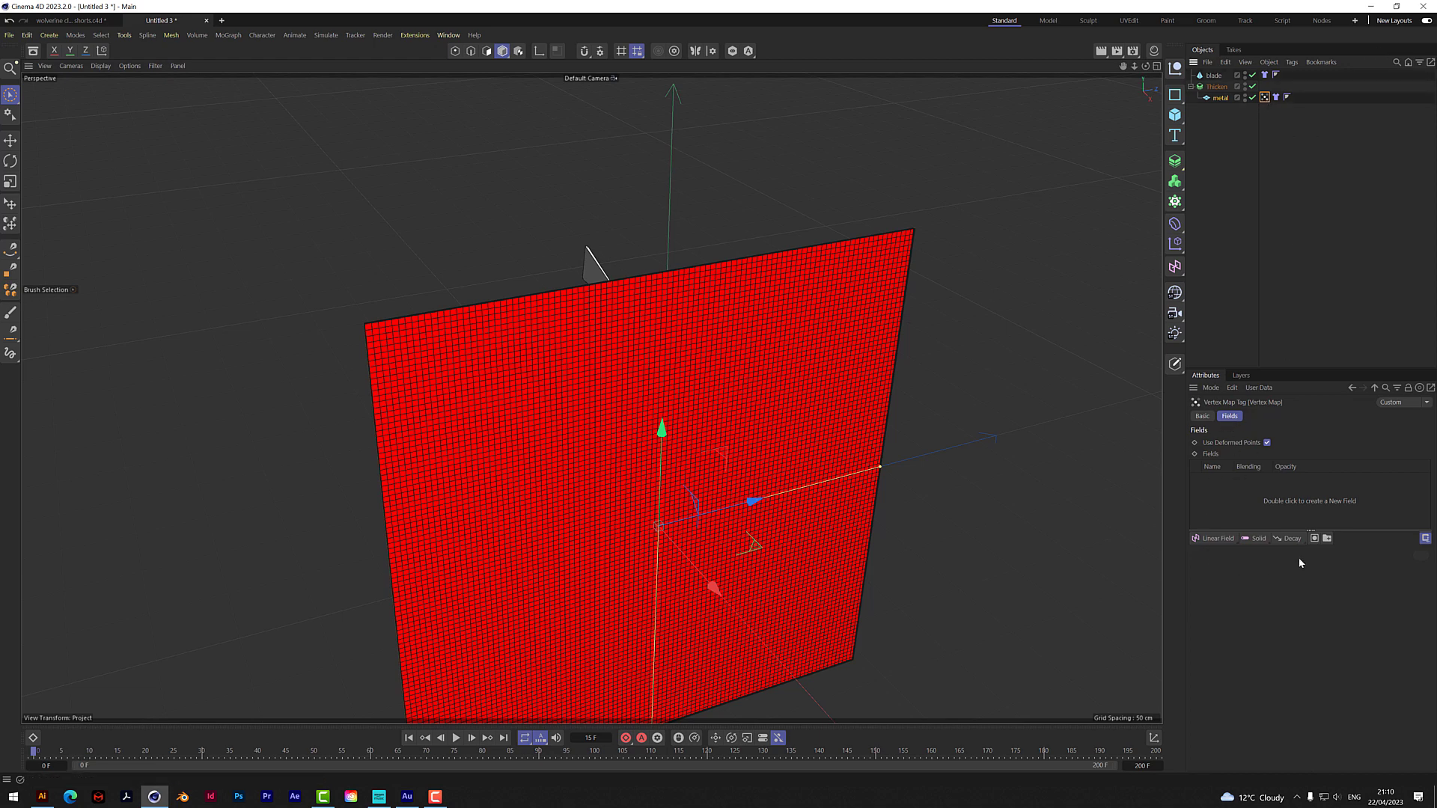
- Add the blade as a field of the Vertex Map, using Surface mode with a radius of 2 cm
{"action": "left_click", "coordinate": [1203, 417]}
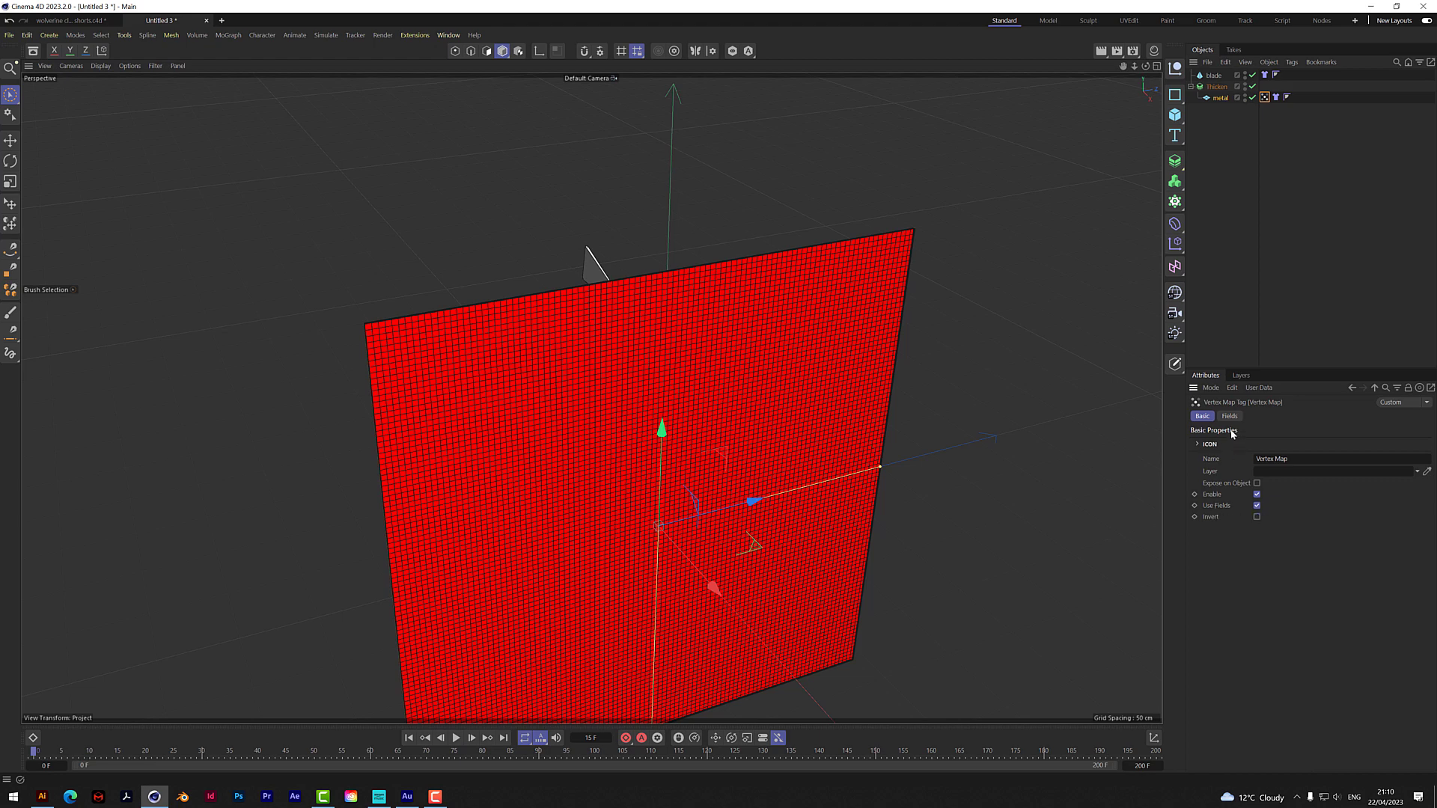
{"action": "left_click", "coordinate": [1230, 417]}
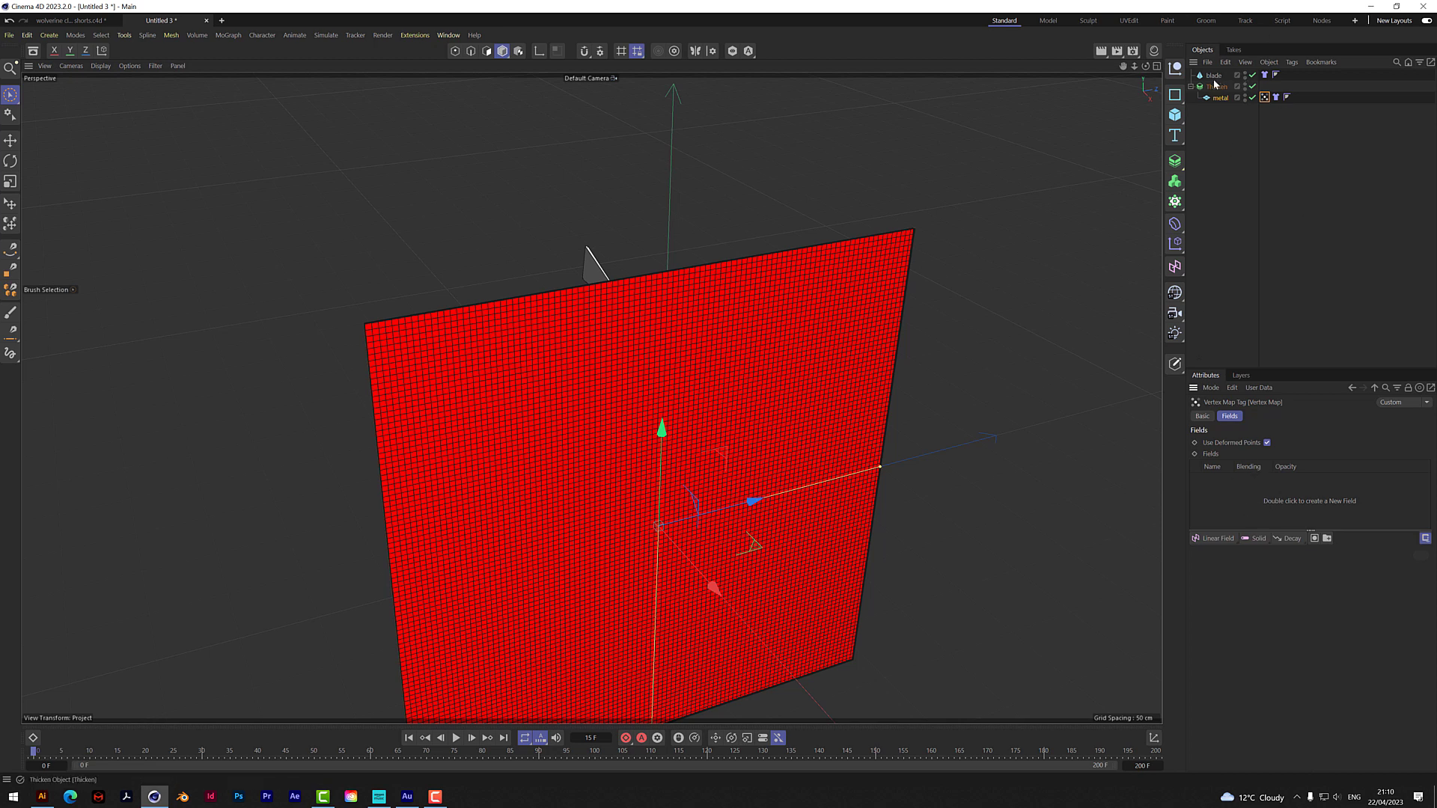
{"action": "left_click_drag", "start_coordinate": [1214, 75], "coordinate": [1227, 491]}
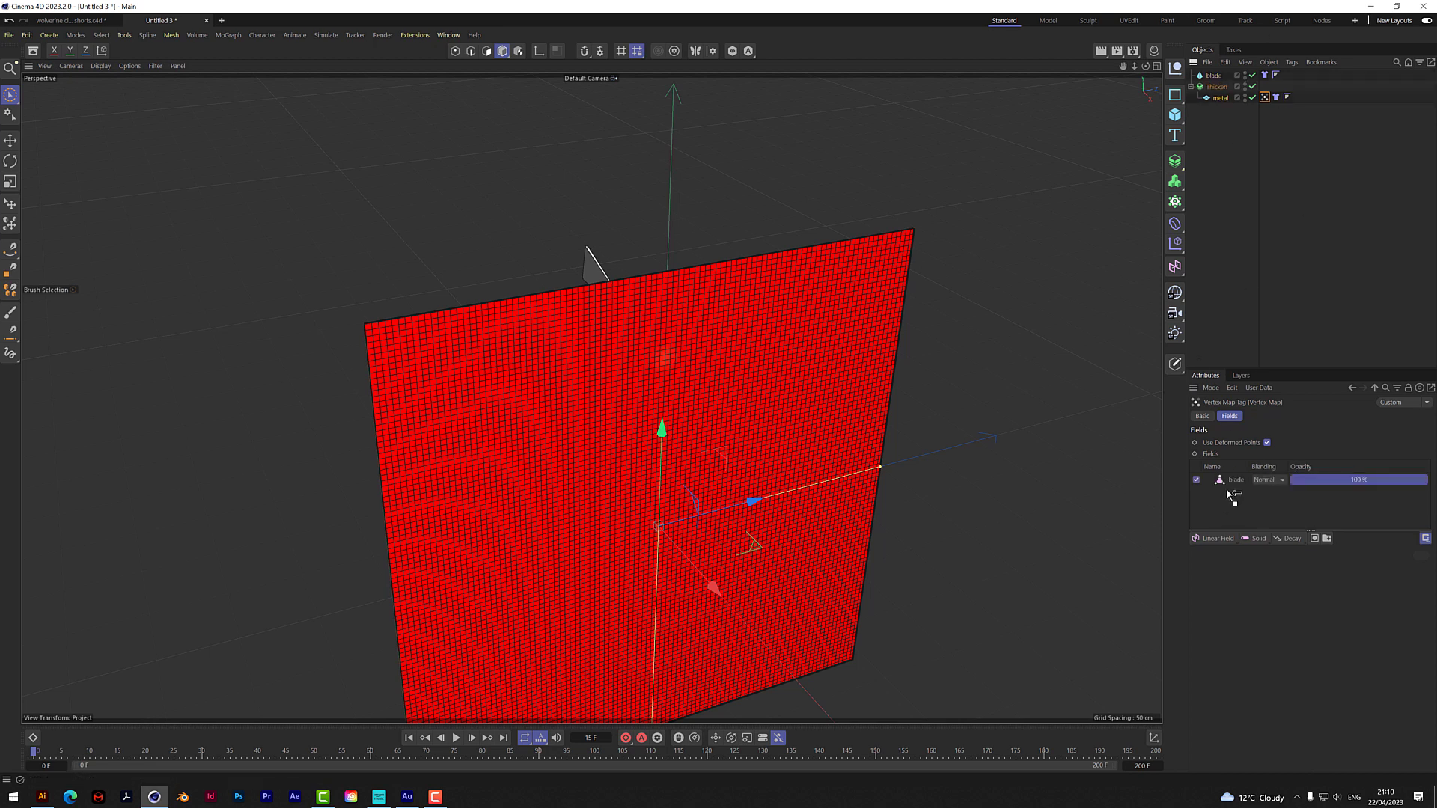
{"action": "left_click", "coordinate": [1236, 483]}
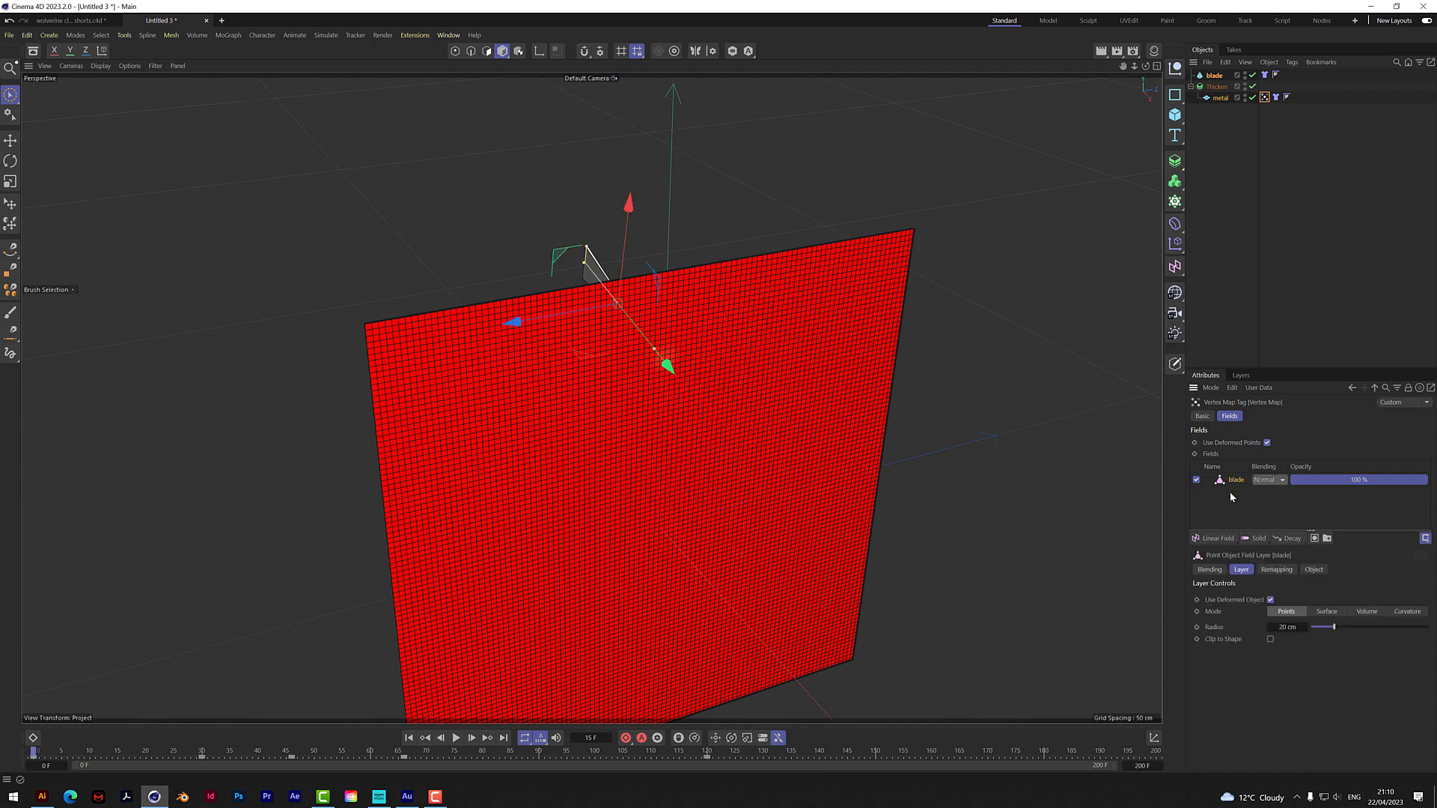
{"action": "left_click", "coordinate": [1333, 614]}
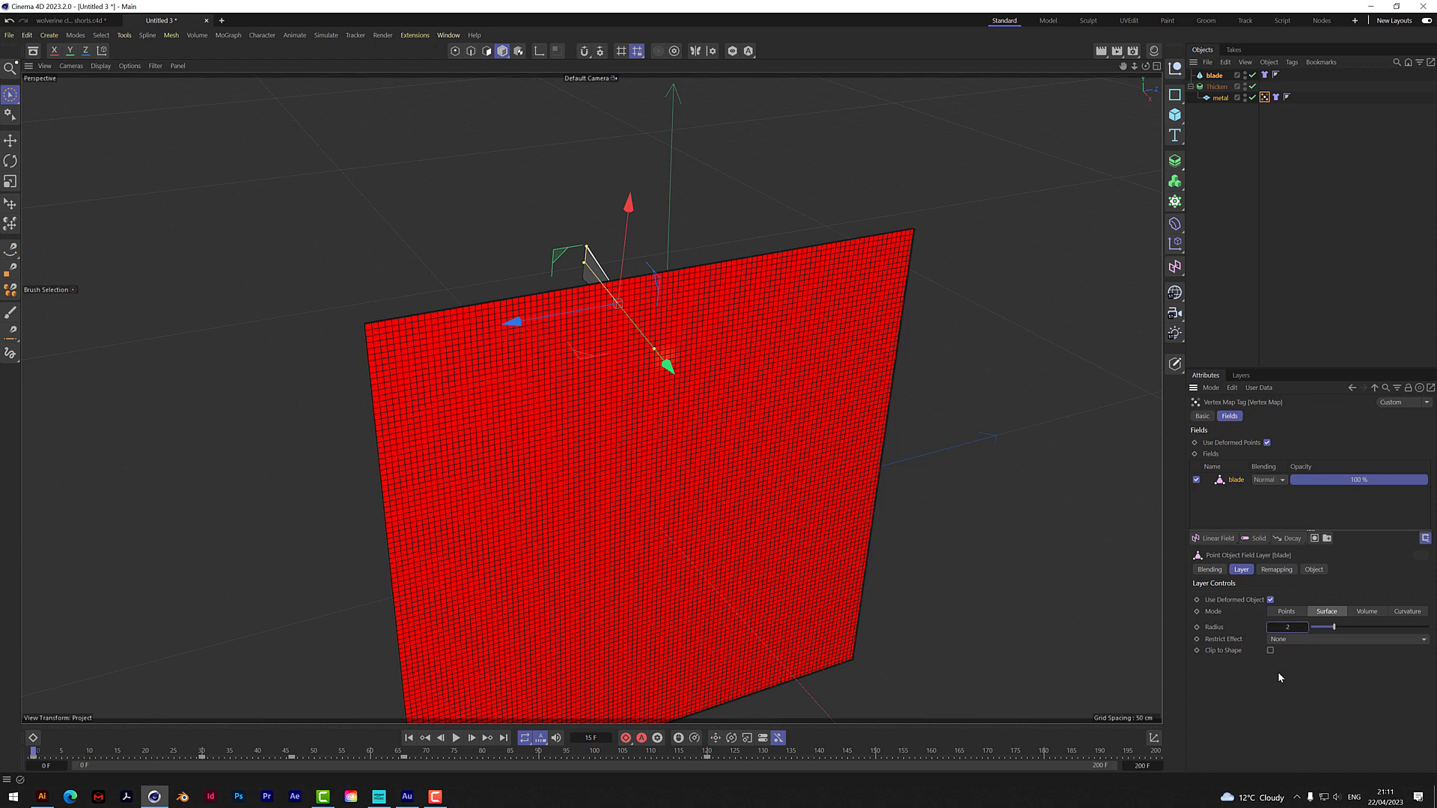
{"action": "key", "text": "Return"}
- Test the simulation with the Vertex Map in place from a side view and return to the first frame
{"action": "left_click_drag", "start_coordinate": [1145, 67], "coordinate": [1411, 39]}
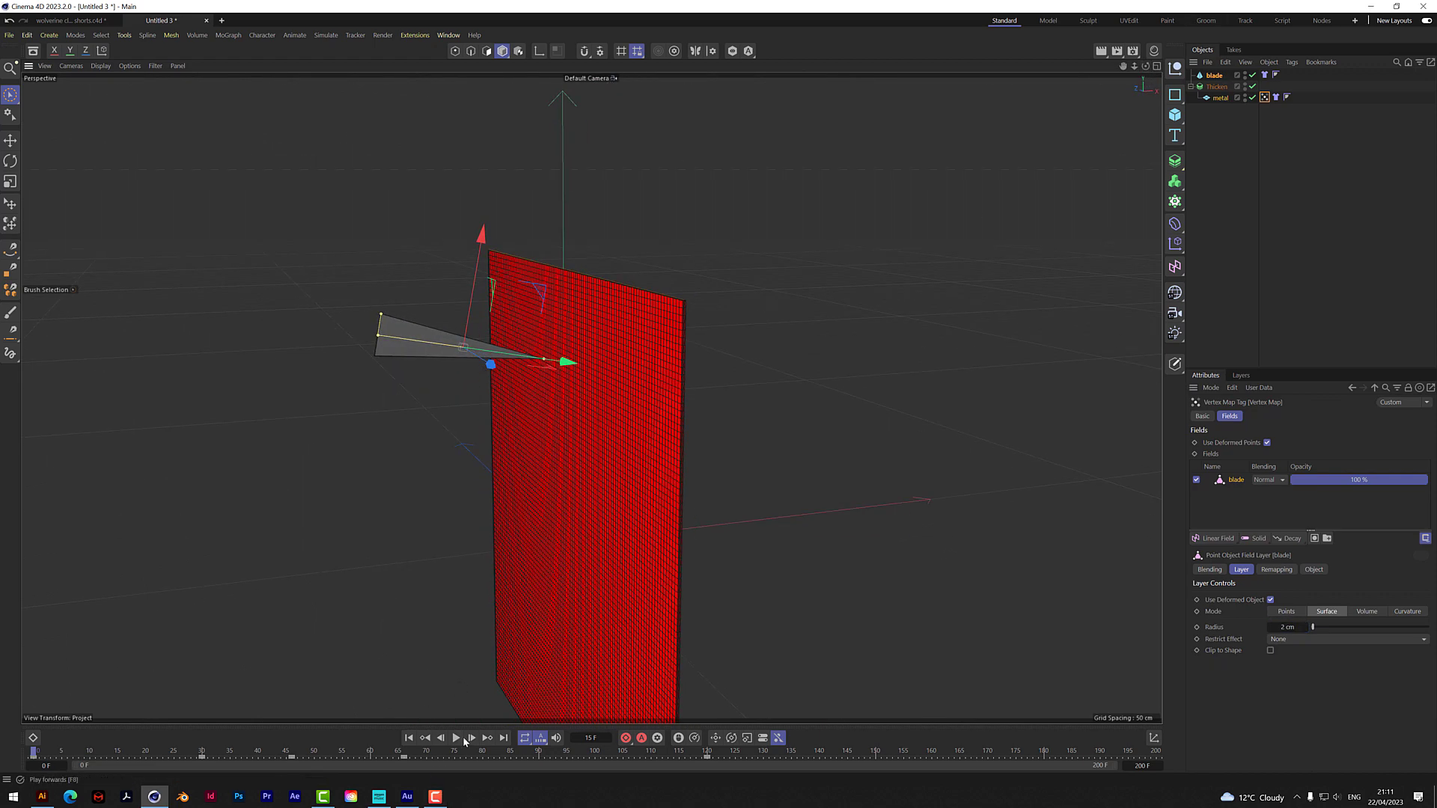
{"action": "left_click", "coordinate": [457, 738]}
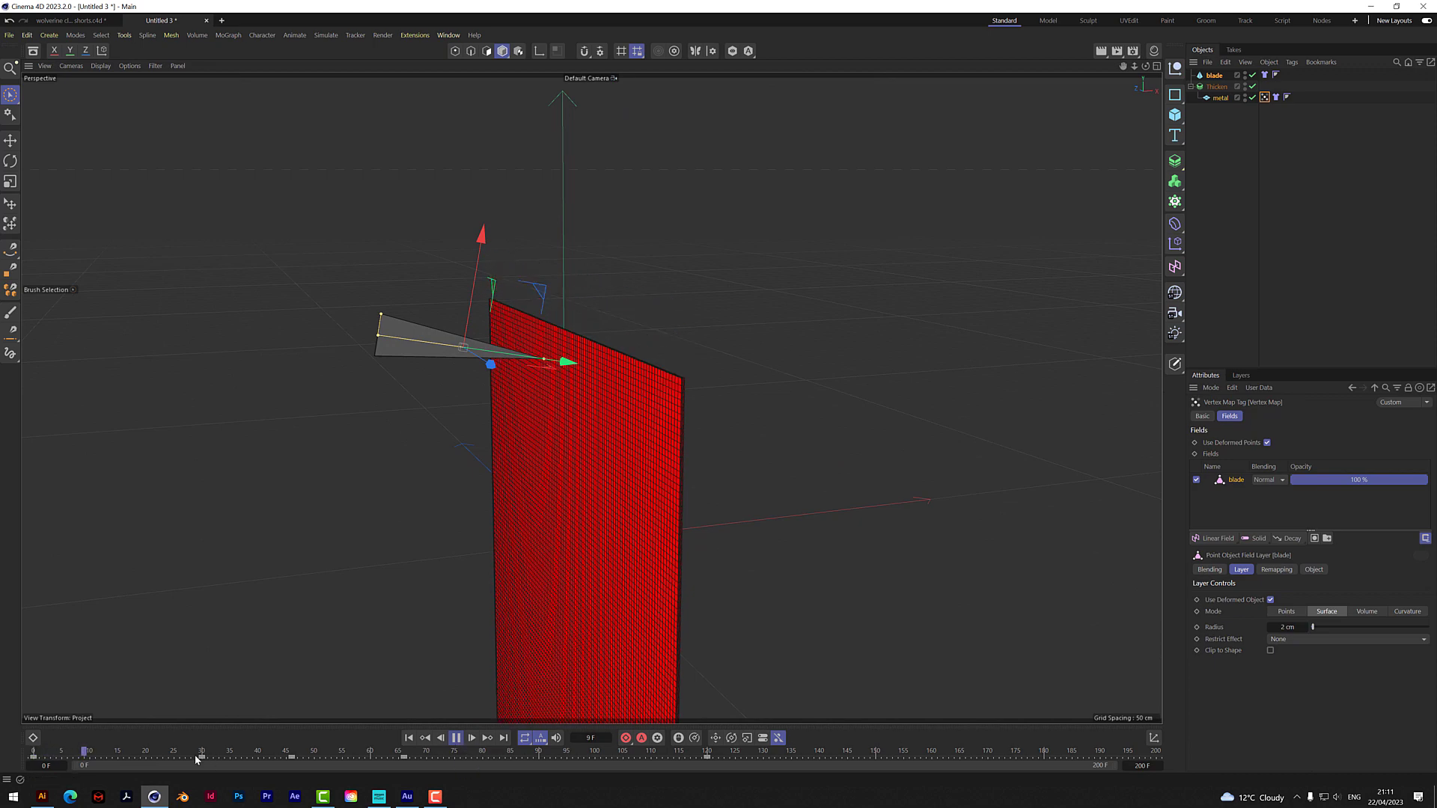
{"action": "left_click", "coordinate": [456, 738]}
{"action": "left_click", "coordinate": [408, 738]}
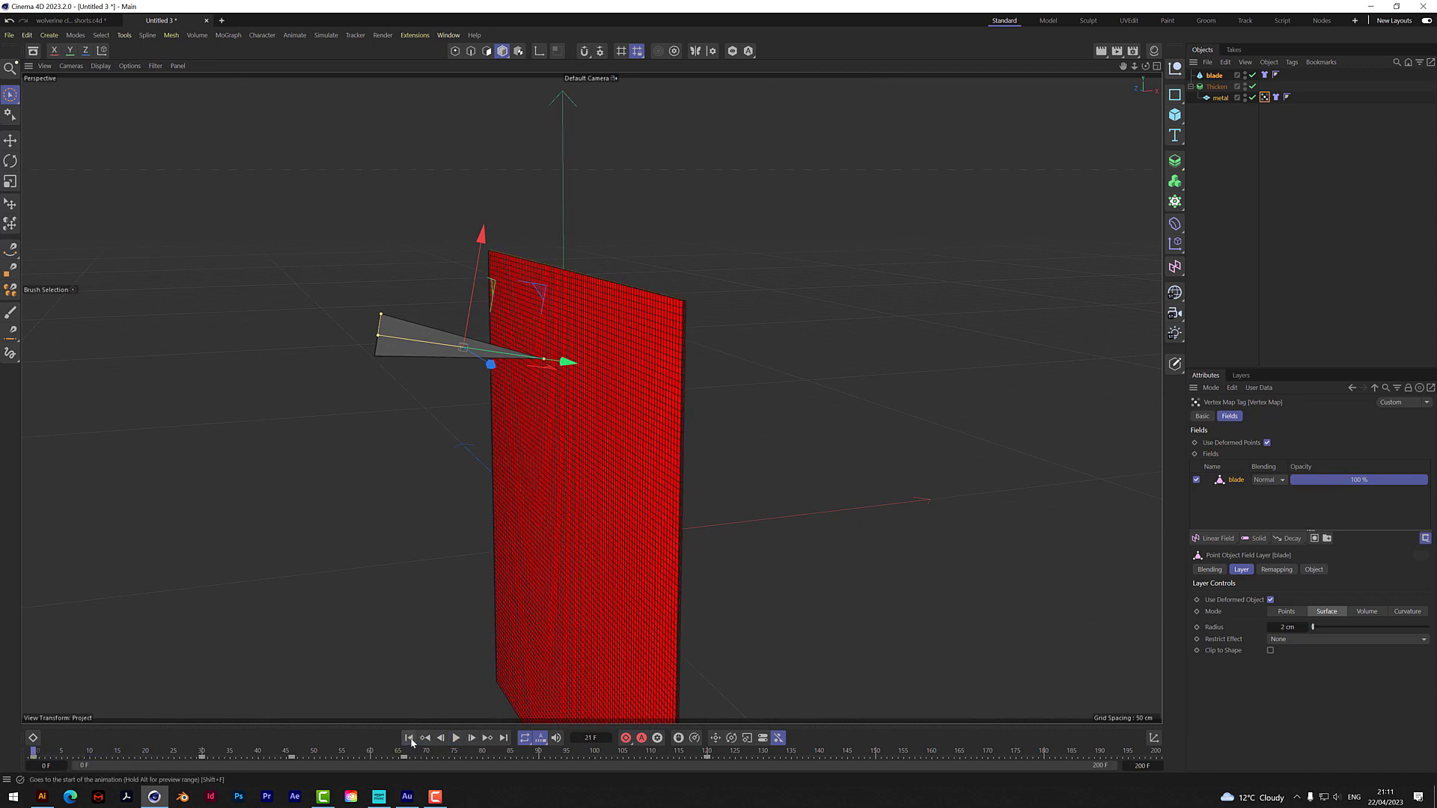
- Enable With Force in the metal plane's Cloth tag with strength 100 and assign the Vertex Map as its map
{"action": "left_click_drag", "start_coordinate": [1146, 67], "coordinate": [1066, 95]}
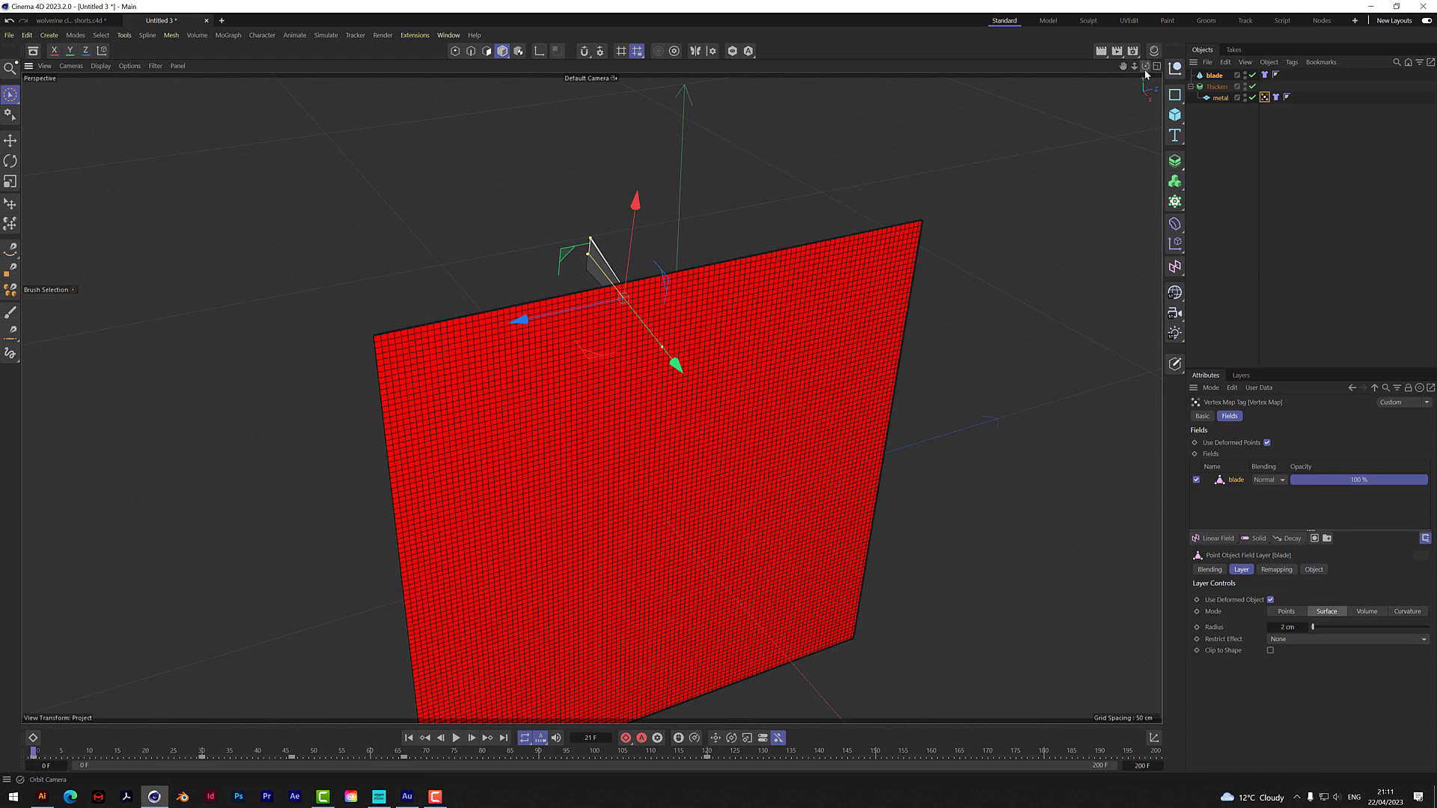
{"action": "left_click", "coordinate": [1275, 96]}
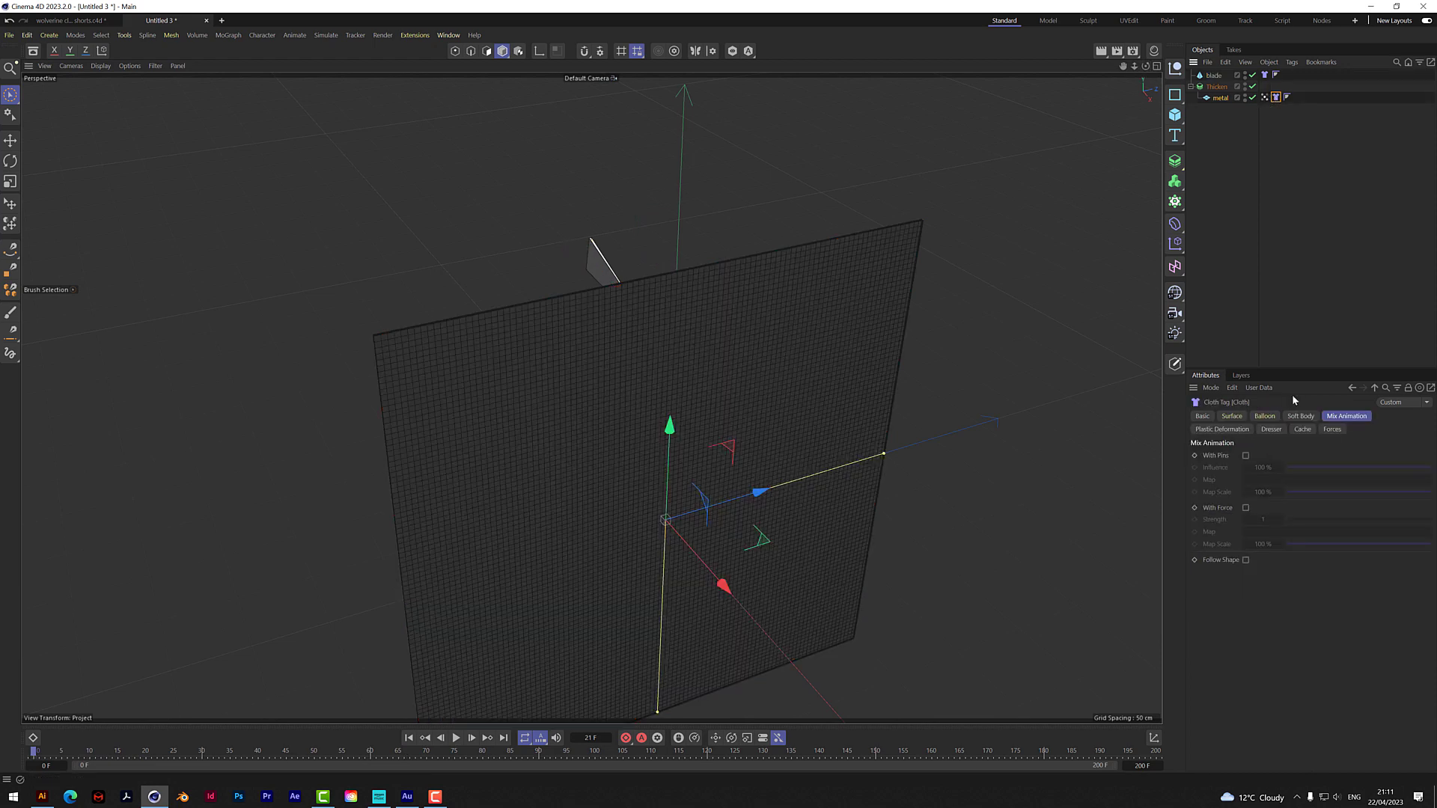
{"action": "left_click", "coordinate": [1246, 508]}
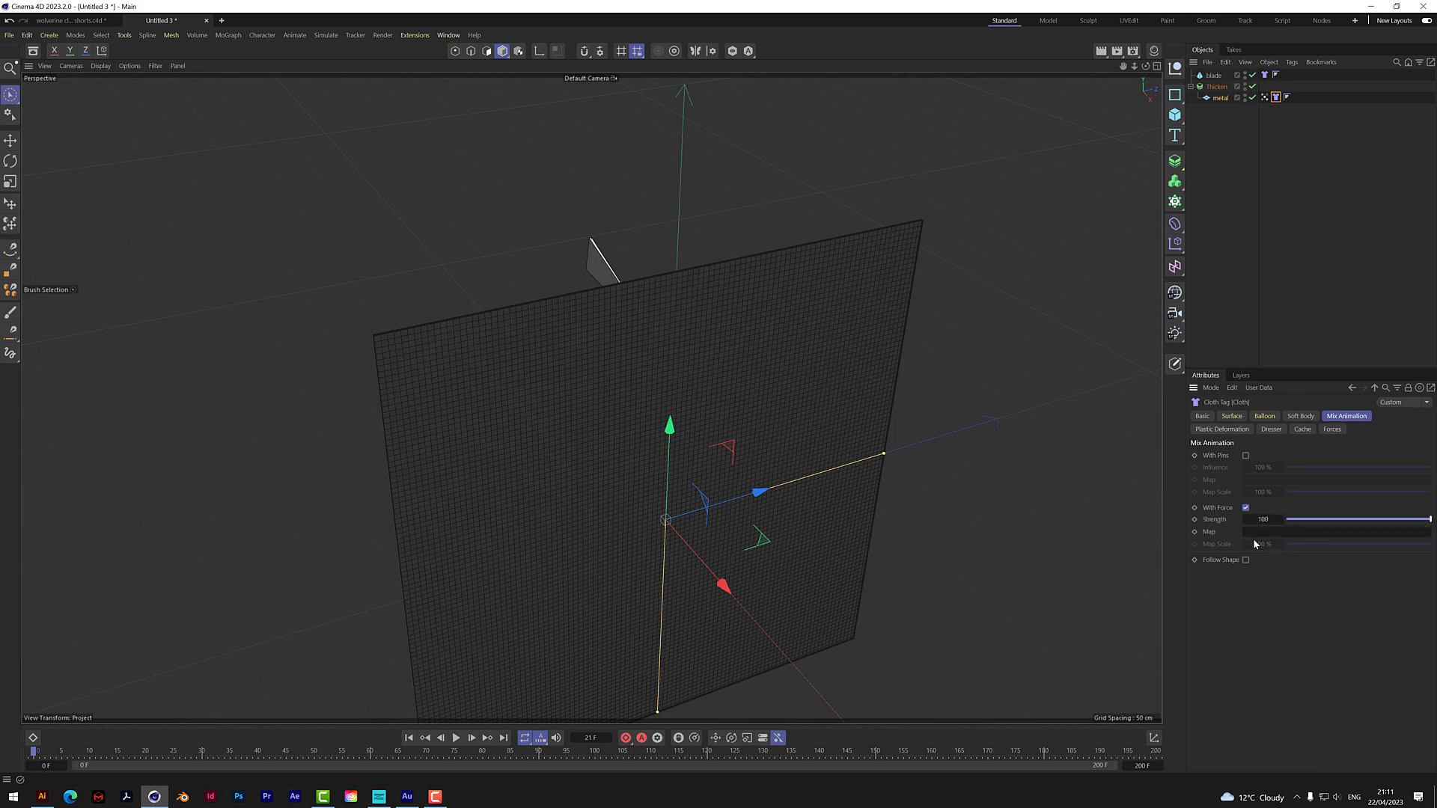
{"action": "left_click_drag", "start_coordinate": [1265, 98], "coordinate": [1265, 532]}
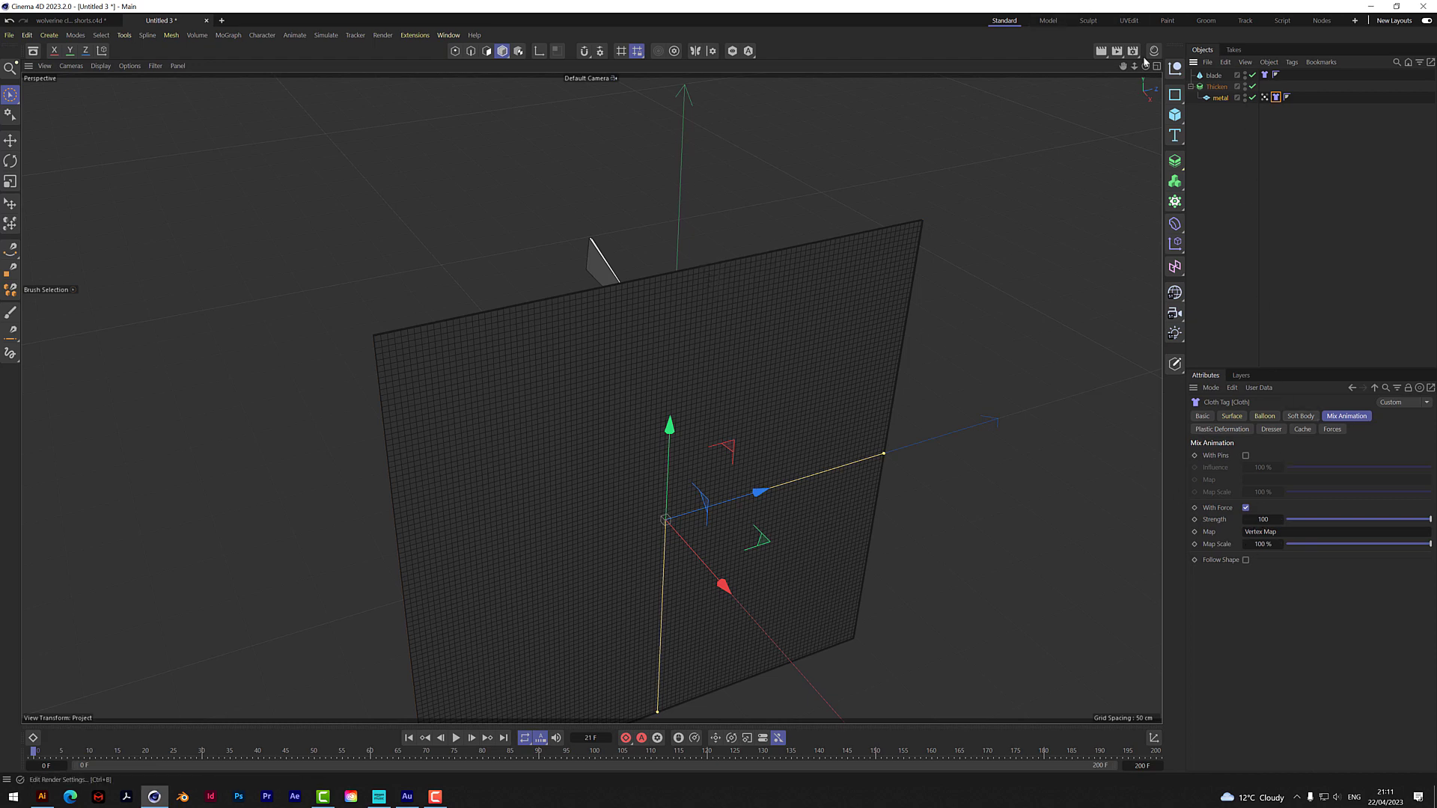
{"action": "mouse_move", "coordinate": [721, 292]}
{"action": "left_mouse_down", "text": "alt"}
{"action": "mouse_move", "coordinate": [586, 398]}
{"action": "mouse_move", "coordinate": [641, 361]}
{"action": "left_mouse_up", "text": "alt"}
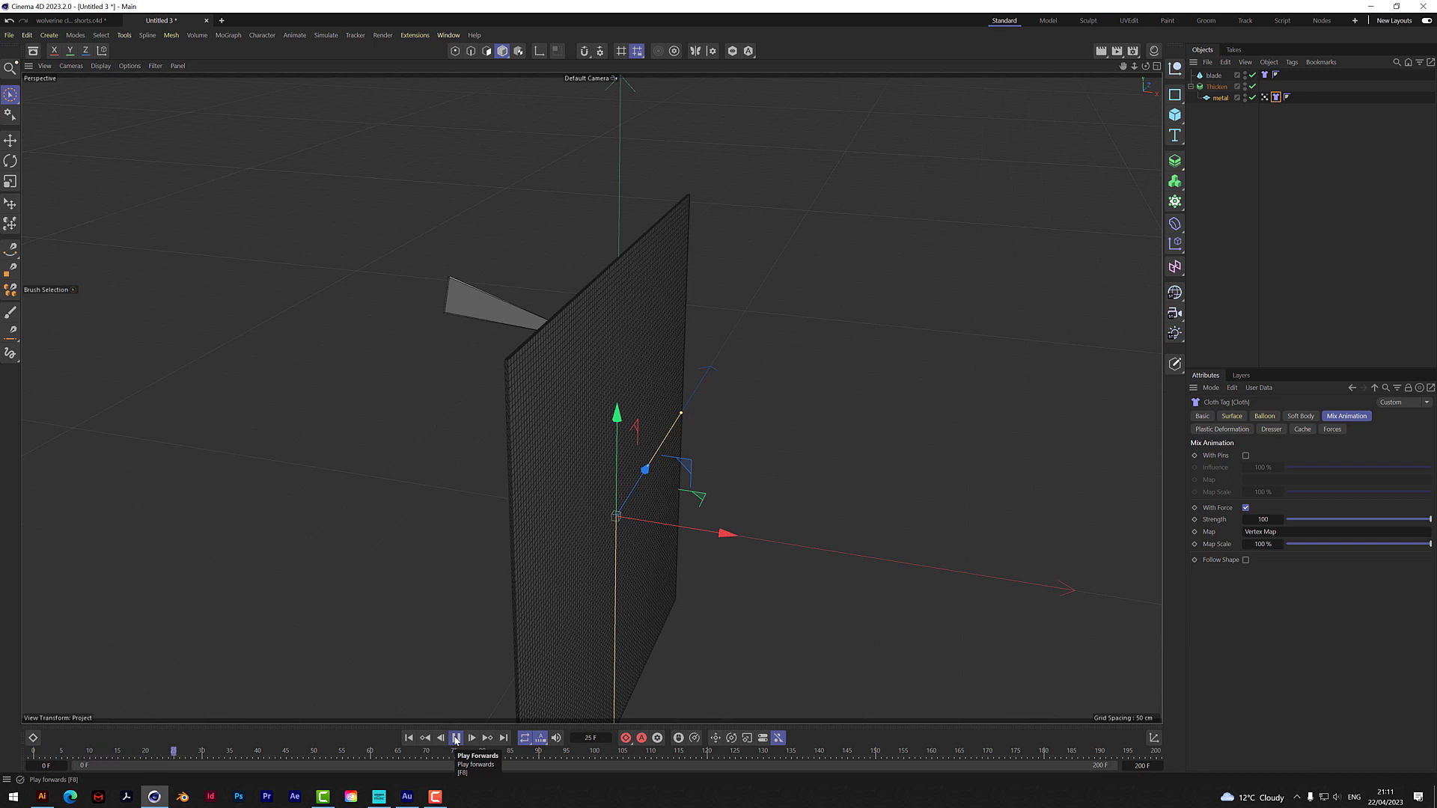
- Stop the playback at frame 40 and examine the Vertex Map weighting around the blade from both sides of the metal plane
{"action": "left_click", "coordinate": [455, 739]}
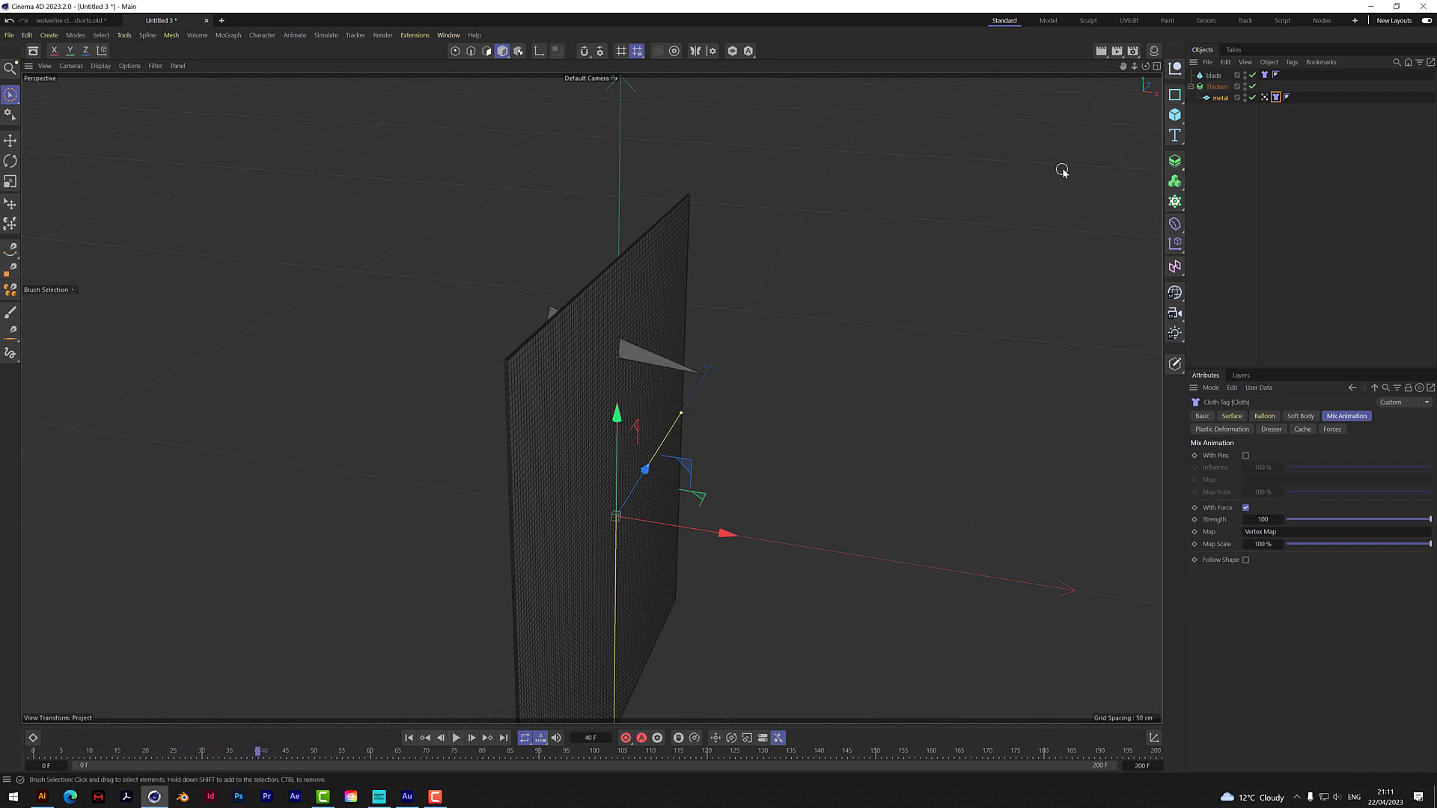
{"action": "left_click_drag", "start_coordinate": [1143, 70], "coordinate": [1100, 72]}
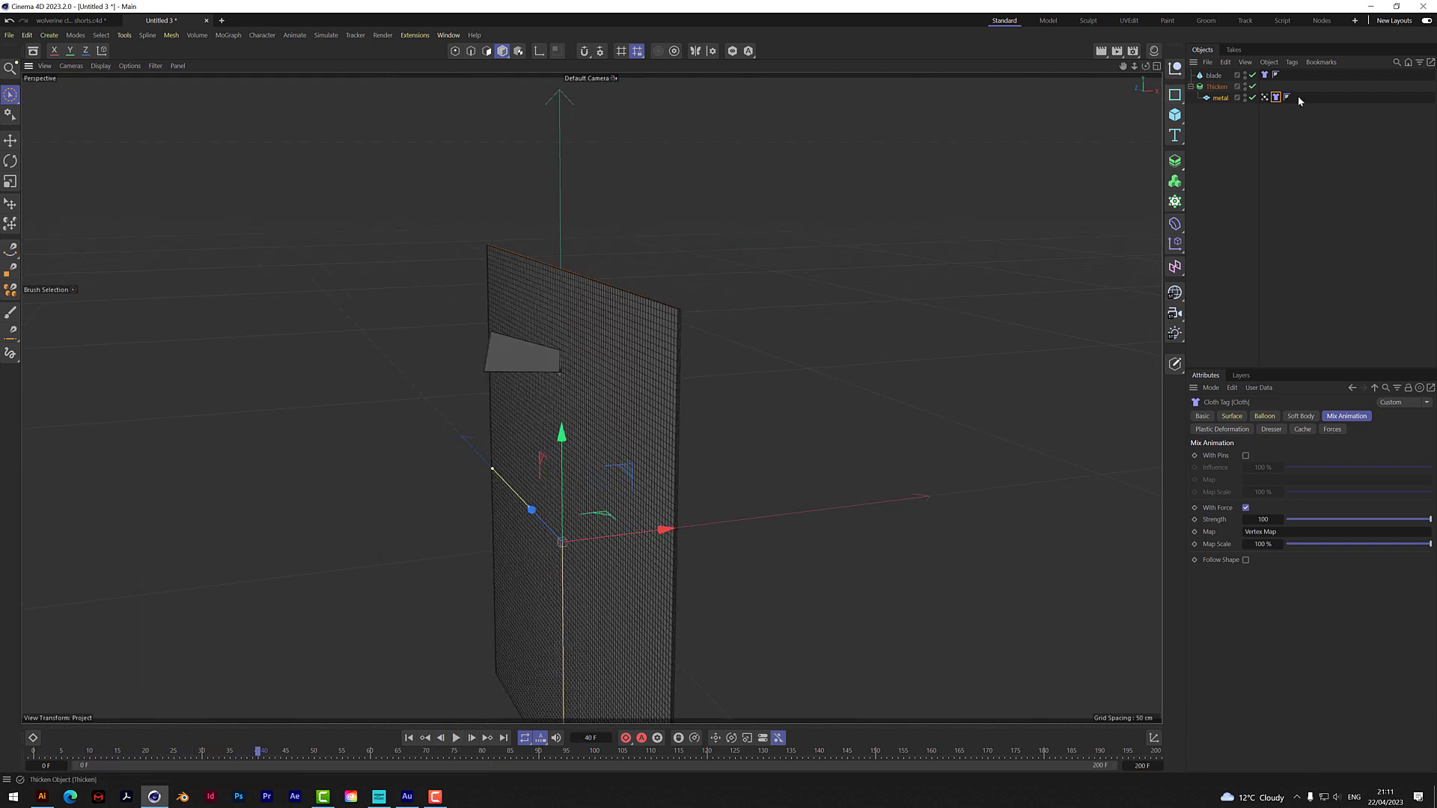
{"action": "left_click", "coordinate": [1264, 97]}
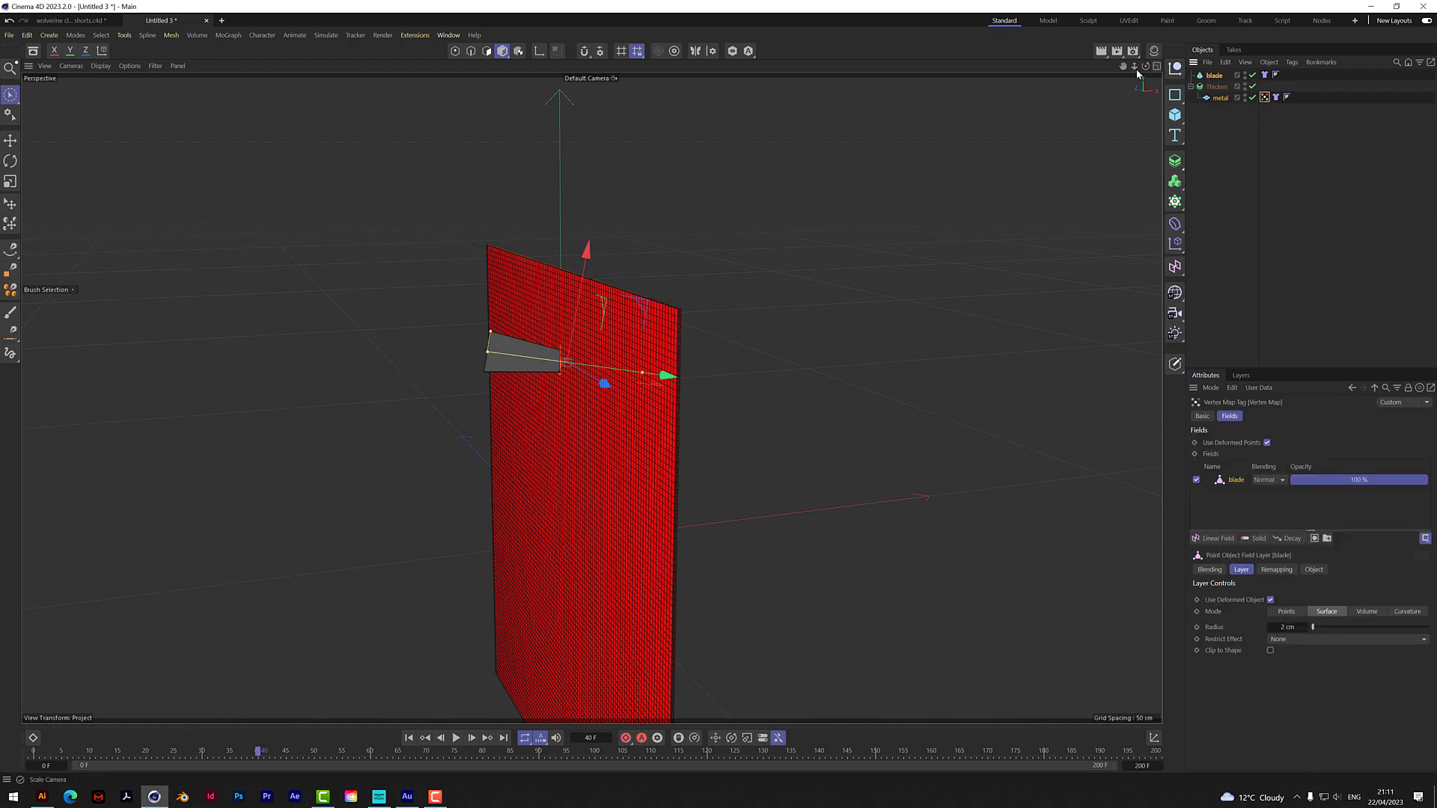
{"action": "left_click_drag", "start_coordinate": [1145, 65], "coordinate": [1106, 70]}
{"action": "scroll", "coordinate": [502, 364], "scroll_direction": "up", "scroll_amount": 10}
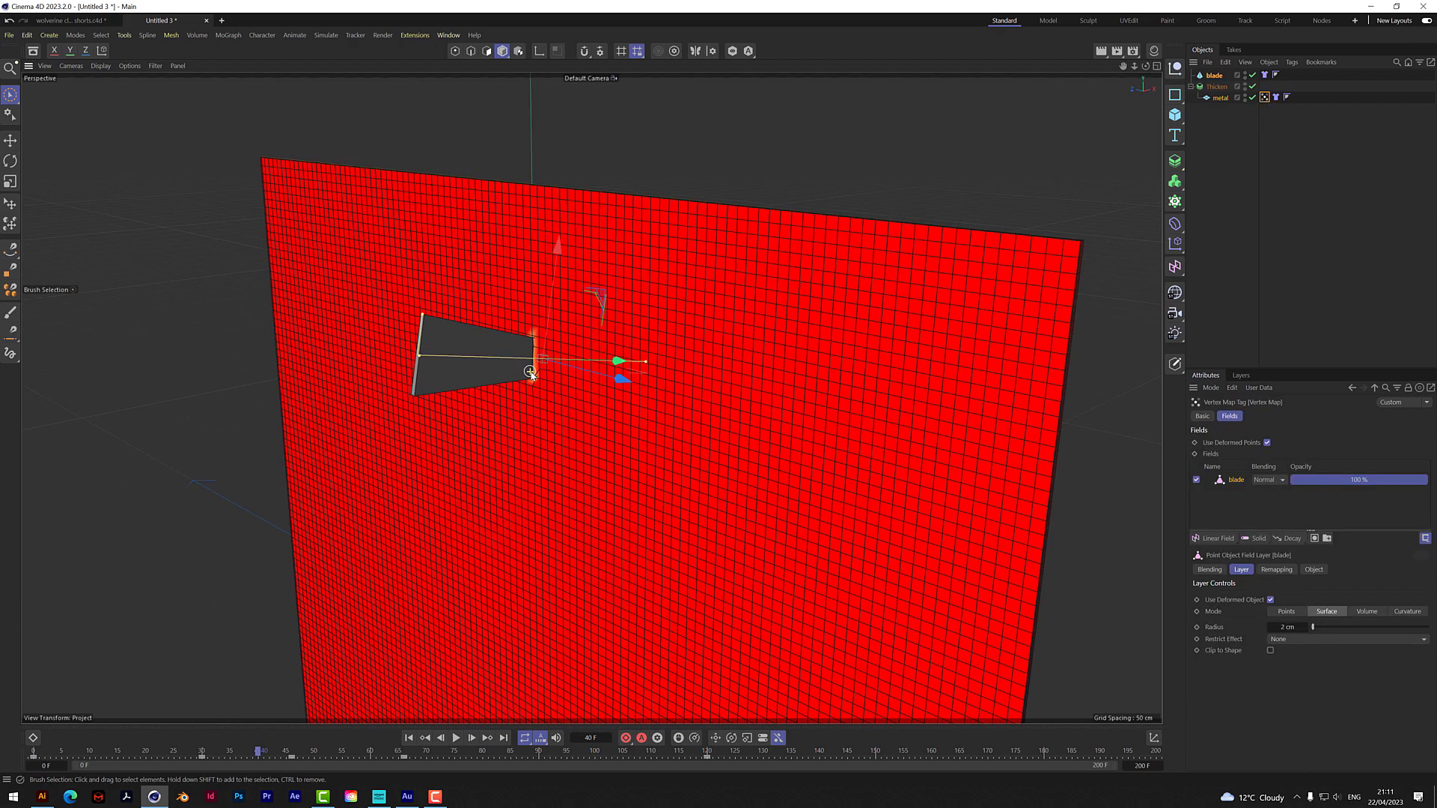
{"action": "scroll", "coordinate": [530, 372], "scroll_direction": "up", "scroll_amount": 2}
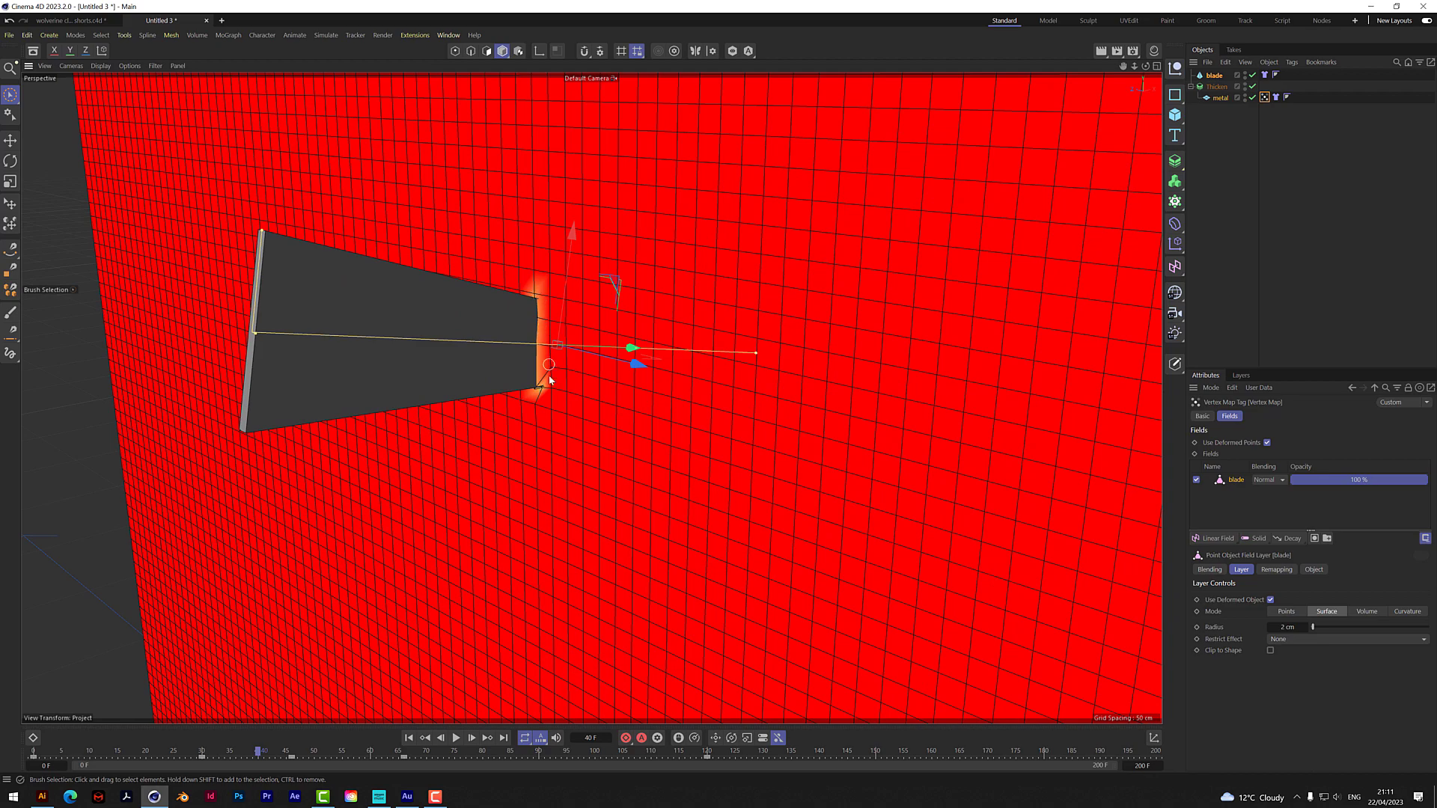
{"action": "left_click_drag", "start_coordinate": [1145, 67], "coordinate": [1040, 64]}
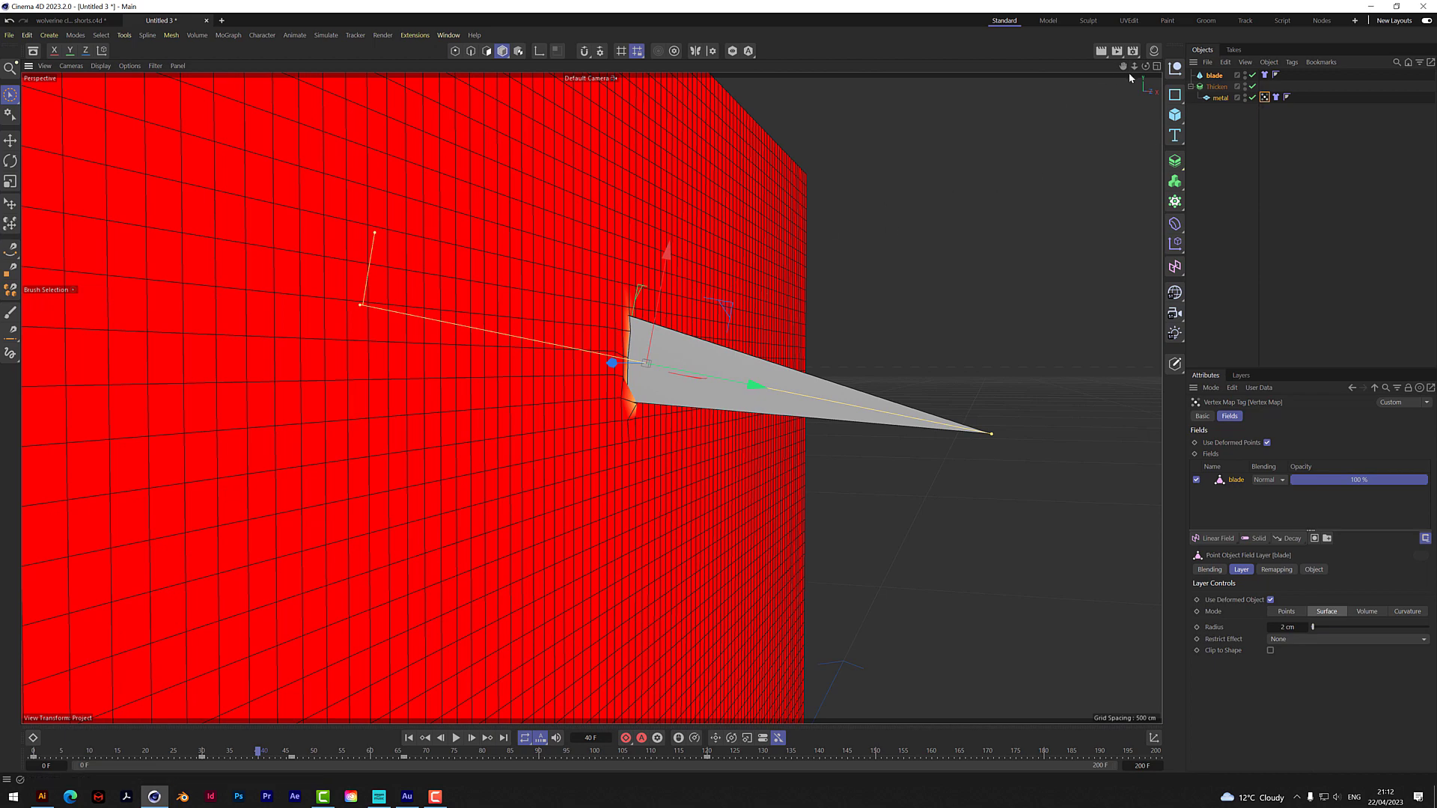
{"action": "left_click_drag", "start_coordinate": [1135, 67], "coordinate": [1103, 80]}
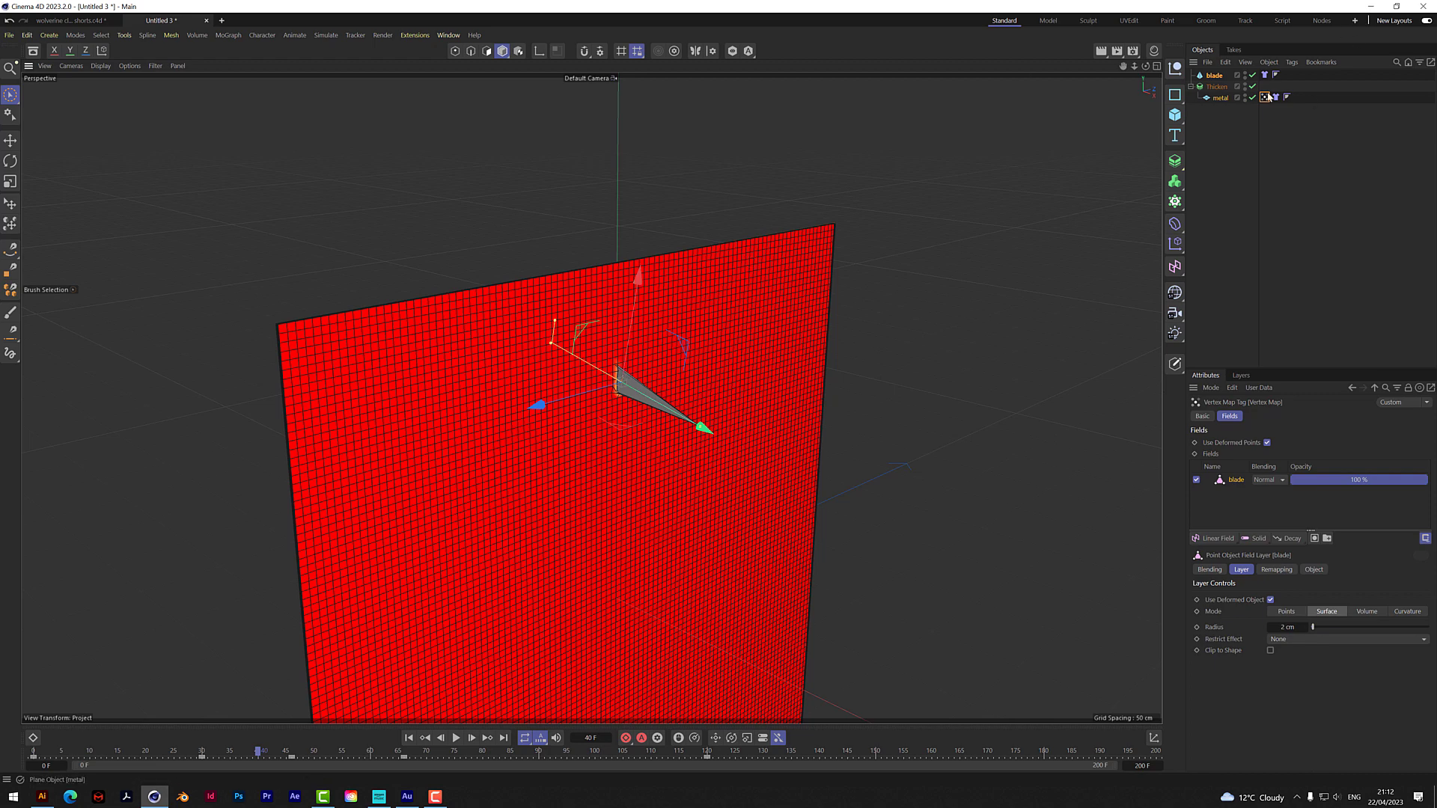
- Try a radius of 8 cm for the blade field in the metal plane's Vertex Map
{"action": "left_click", "coordinate": [1236, 98]}
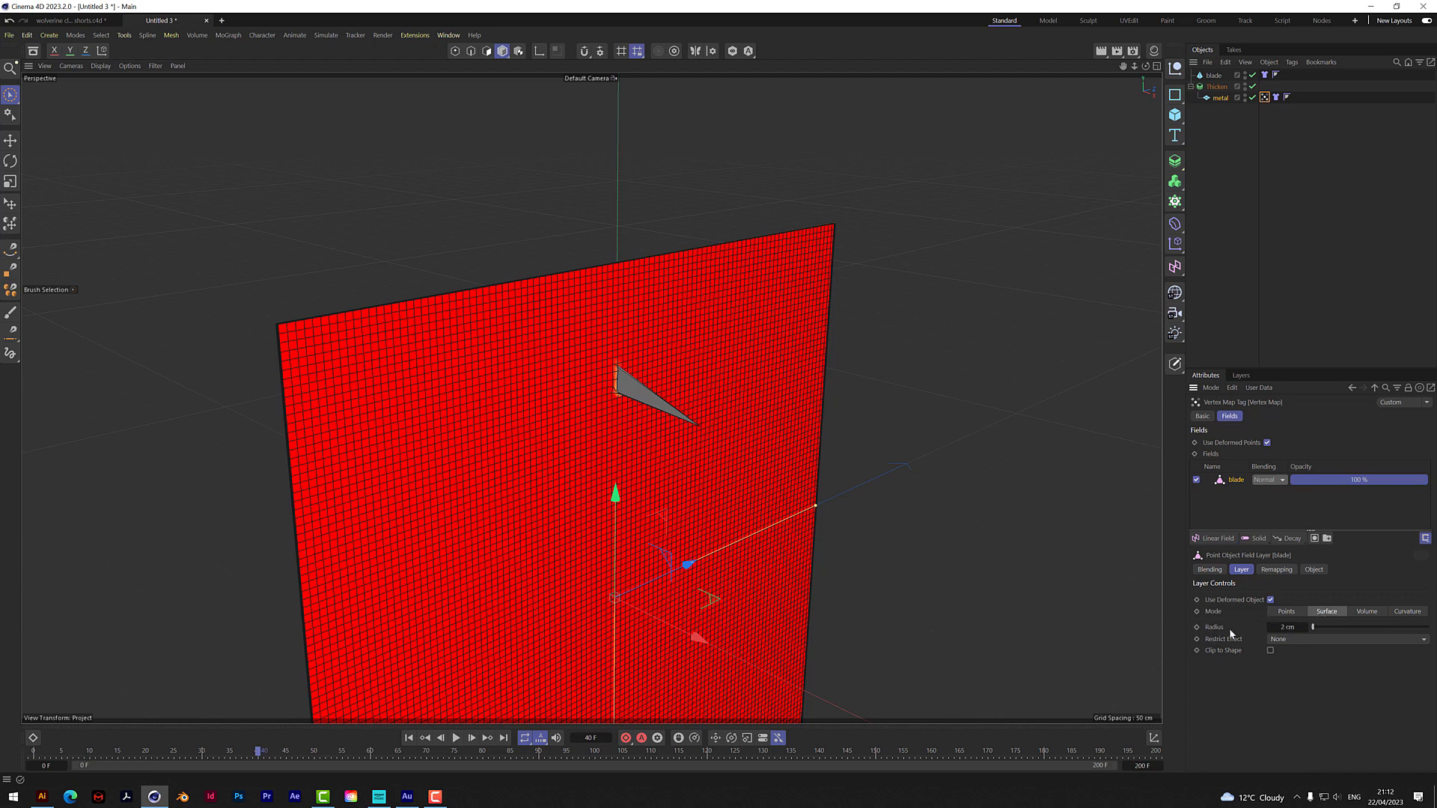
{"action": "left_click", "coordinate": [1283, 628]}
{"action": "type", "text": "8"}
{"action": "key", "text": "Return"}
{"action": "scroll", "coordinate": [621, 383], "scroll_direction": "up", "scroll_amount": 5}
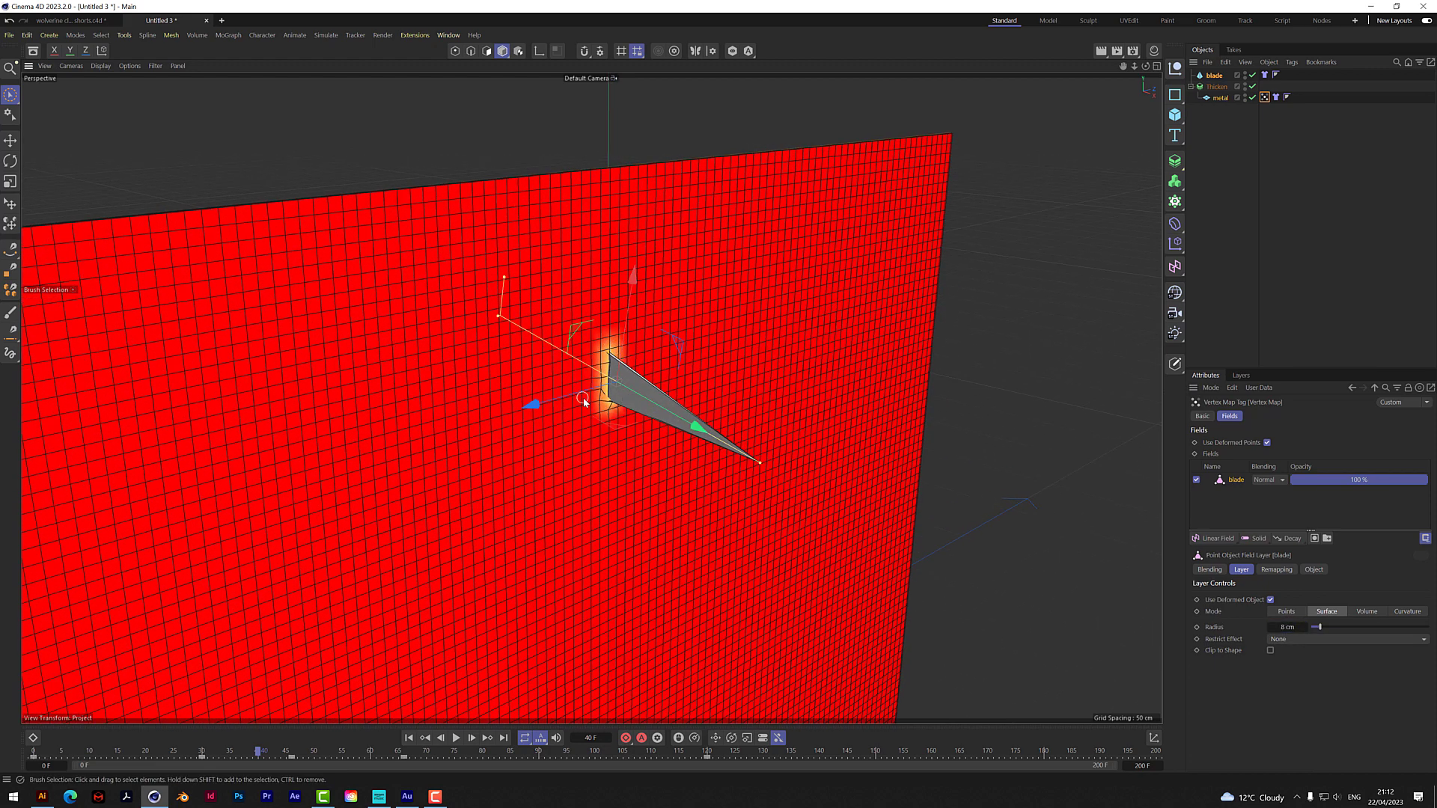
- Try a radius of 2 cm for the Vertex Map's blade field, then reduce it to 1 cm
{"action": "left_click", "coordinate": [1287, 629]}
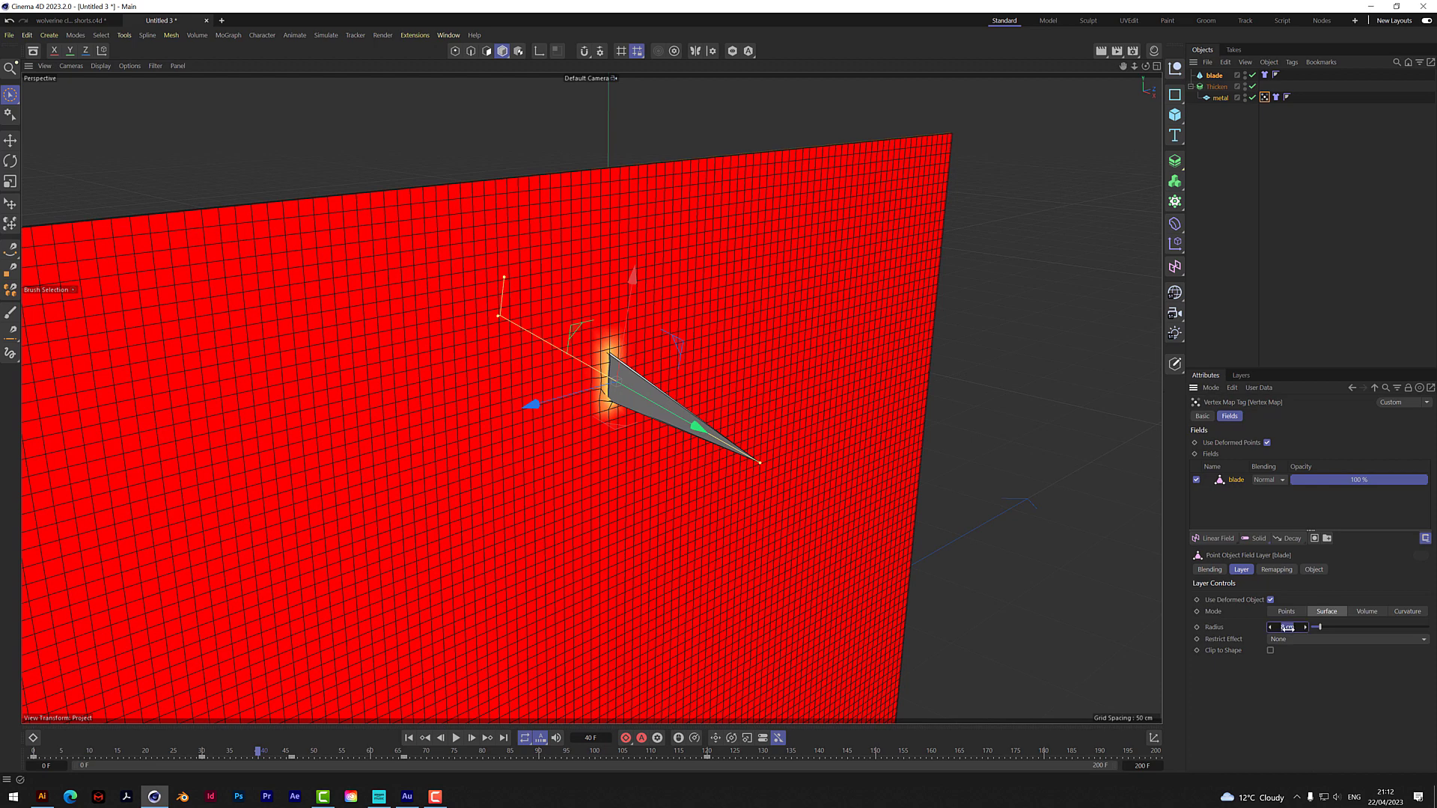
{"action": "type", "text": "2"}
{"action": "key", "text": "Return"}
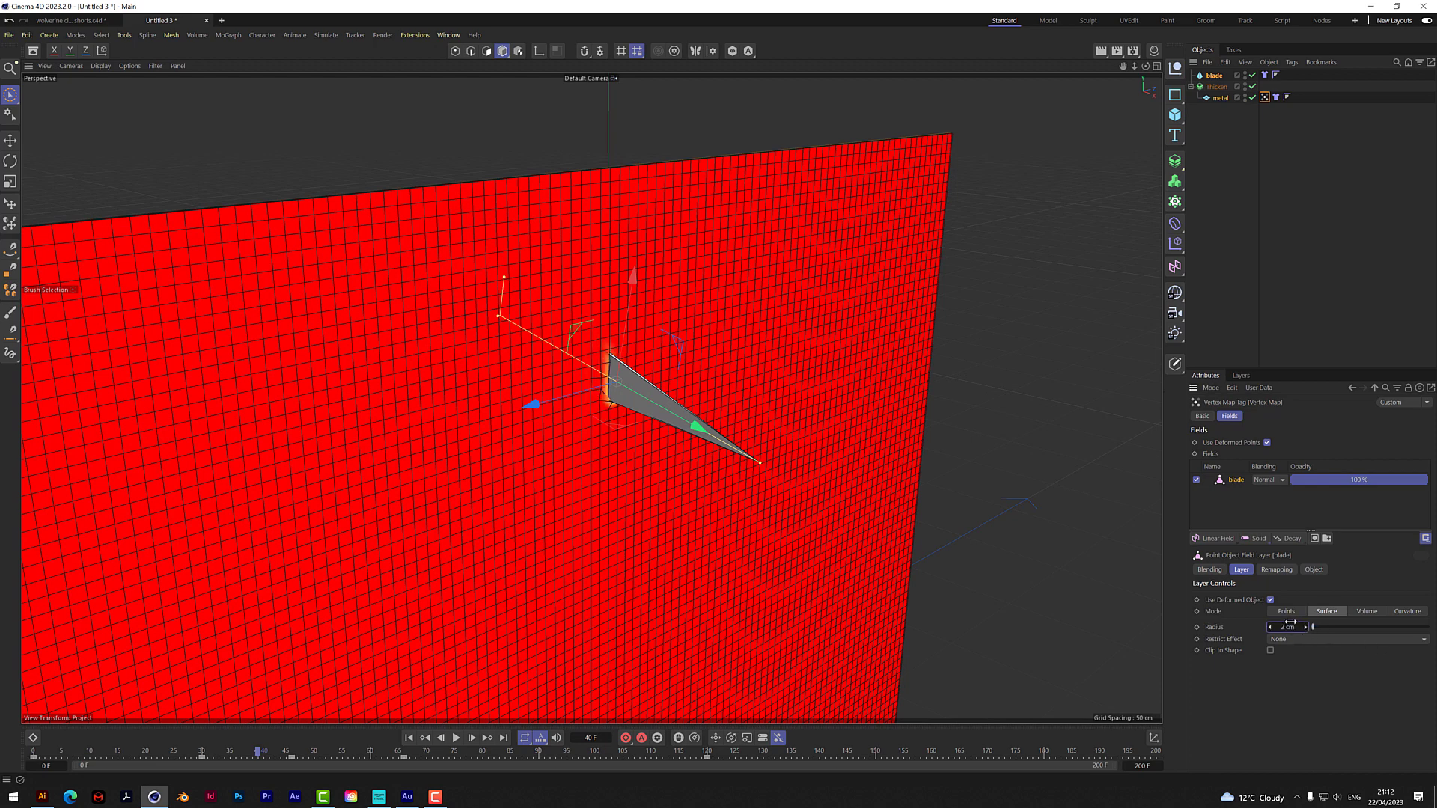
{"action": "type", "text": "1"}
{"action": "key", "text": "Return"}
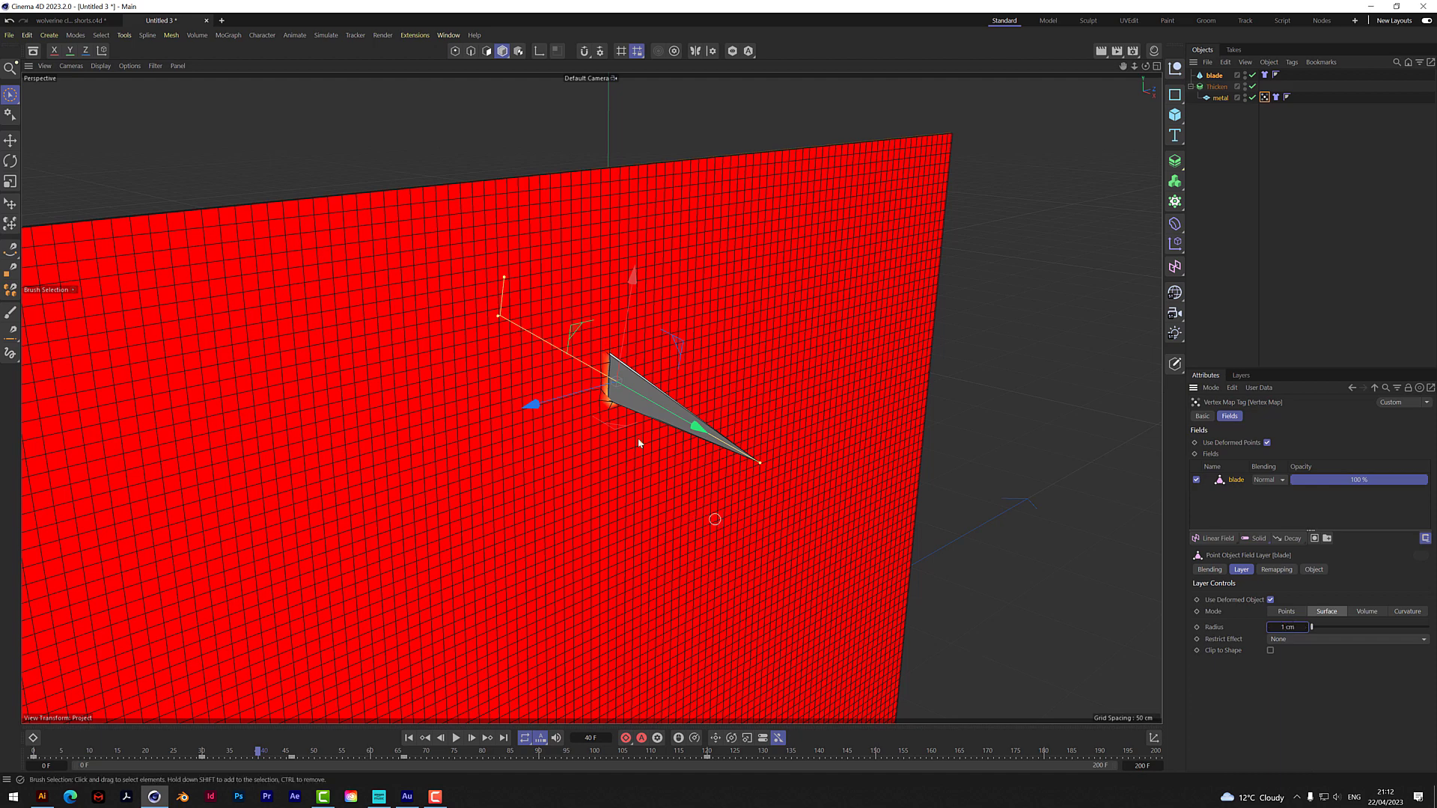
- Play the simulation from the first frame, stop at frame 79, and inspect the tear in the metal plane
{"action": "left_click", "coordinate": [410, 739]}
{"action": "key", "text": "F8"}
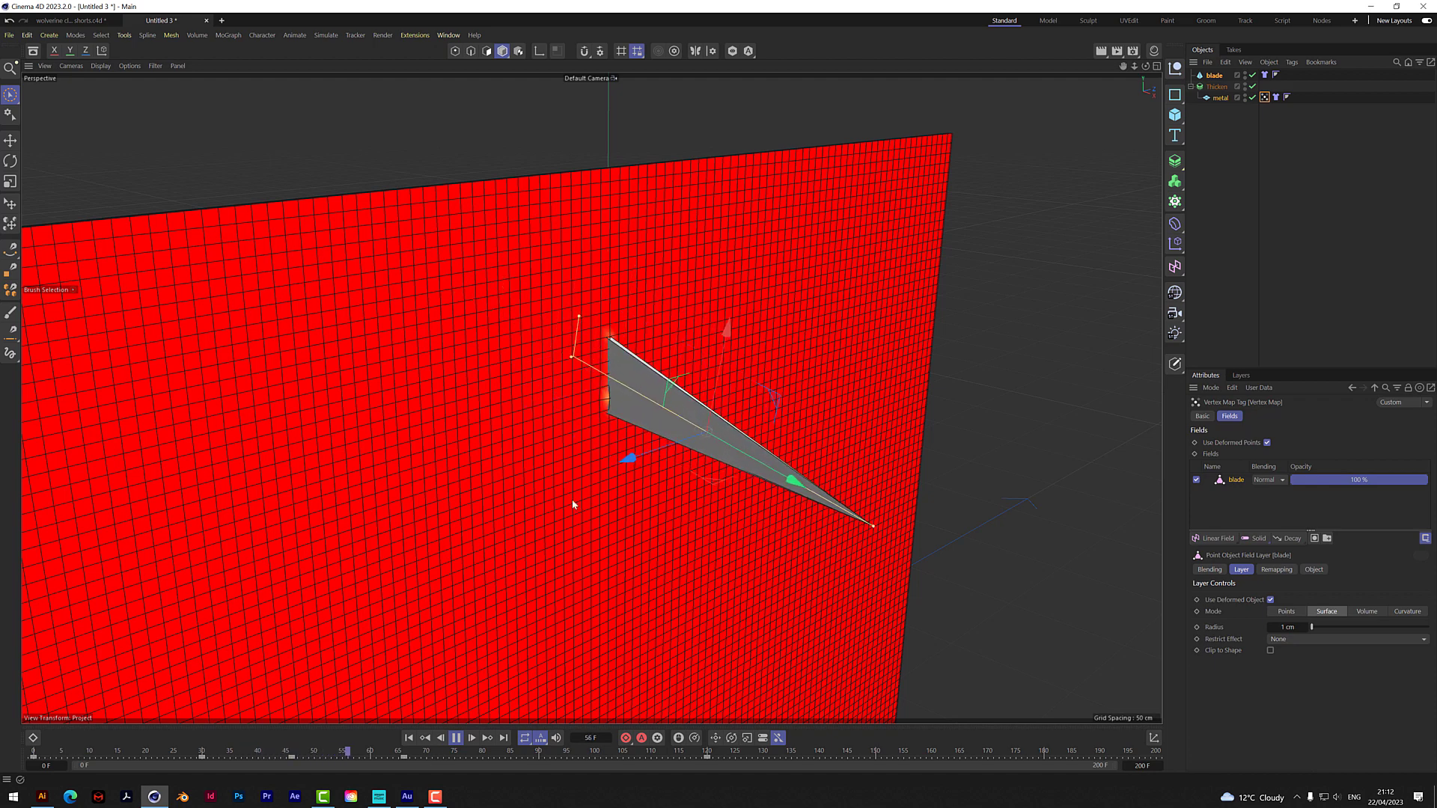
{"action": "left_click", "coordinate": [456, 739]}
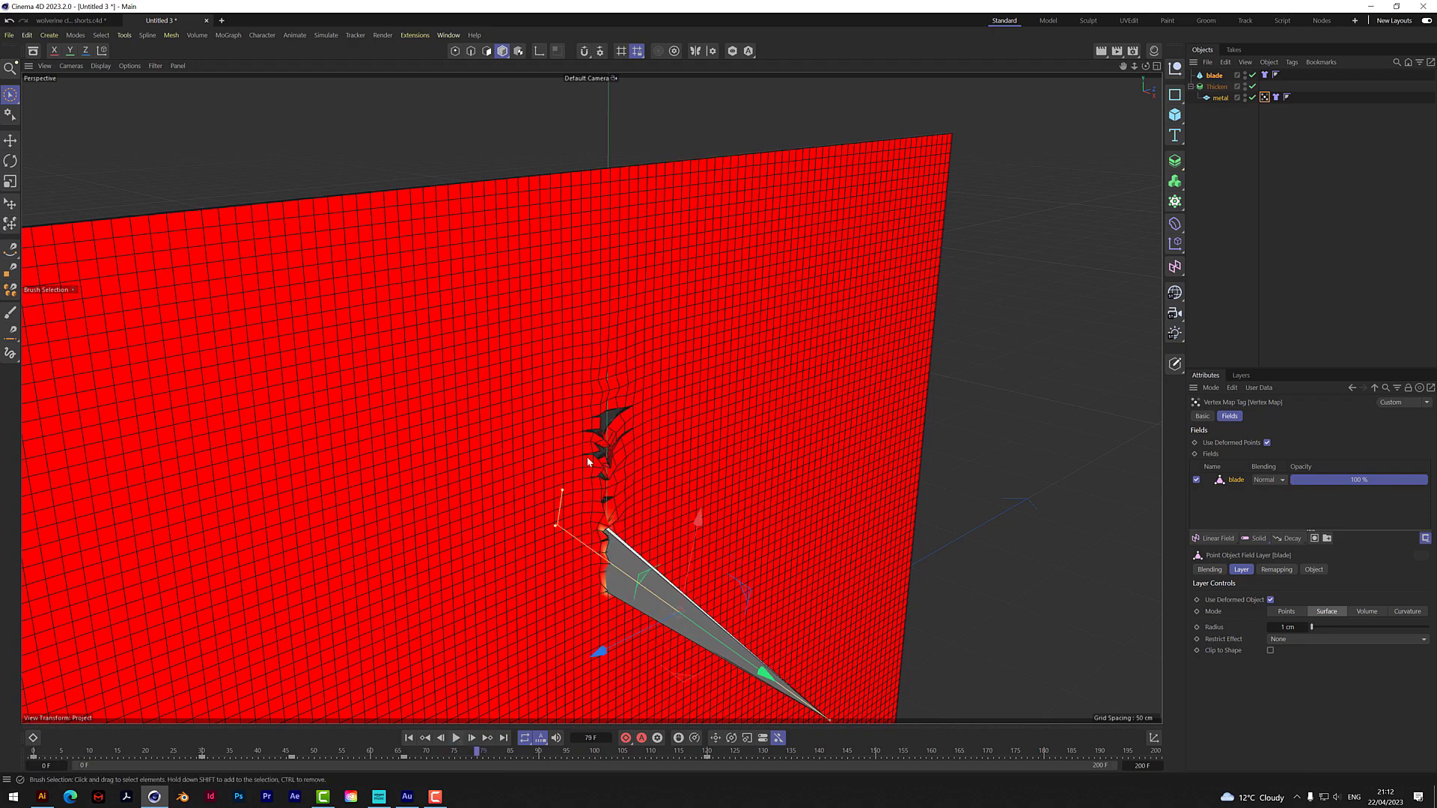
{"action": "left_click_drag", "start_coordinate": [1144, 67], "coordinate": [968, 159]}
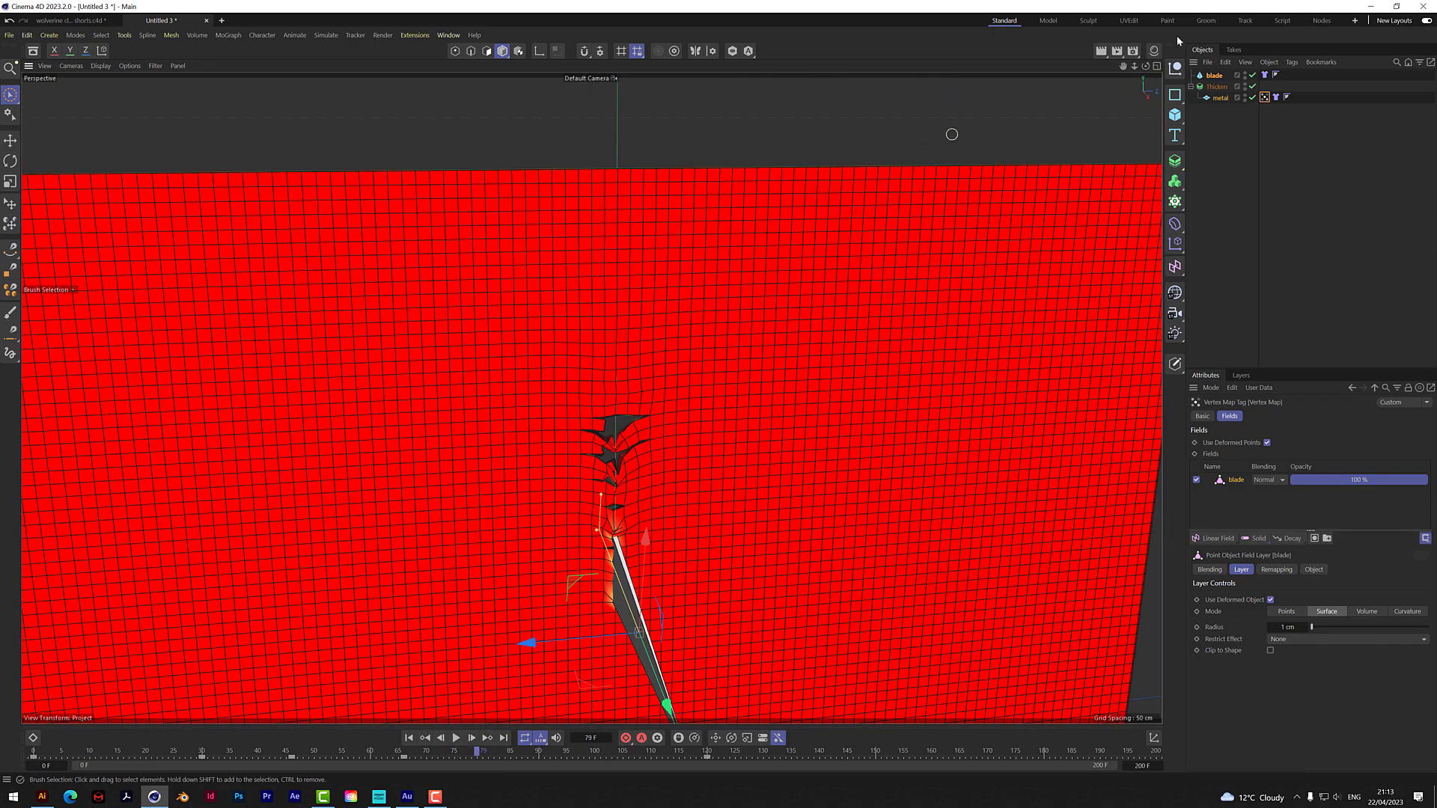
{"action": "left_click_drag", "start_coordinate": [1134, 71], "coordinate": [1111, 68]}
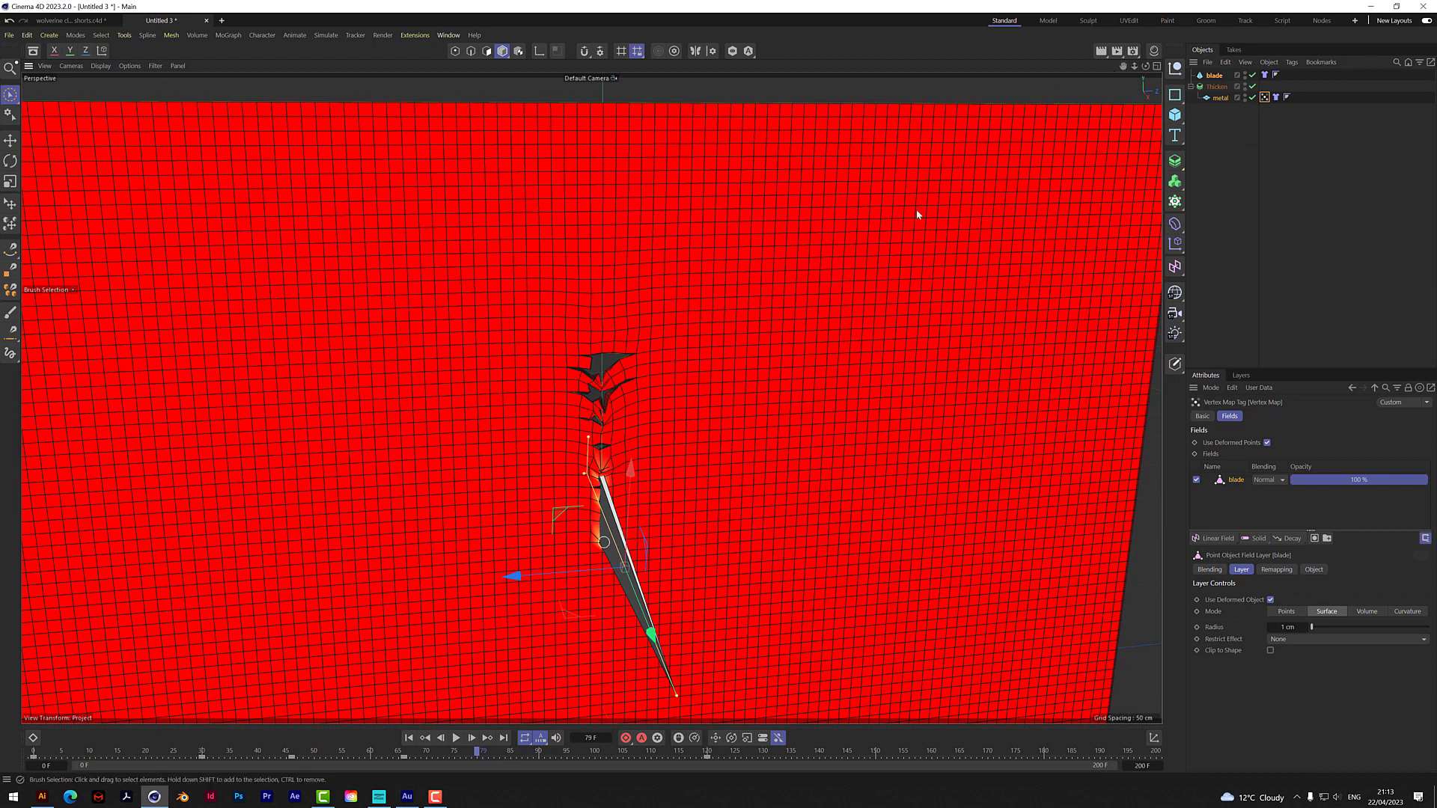
{"action": "left_click_drag", "start_coordinate": [1134, 68], "coordinate": [1175, 67]}
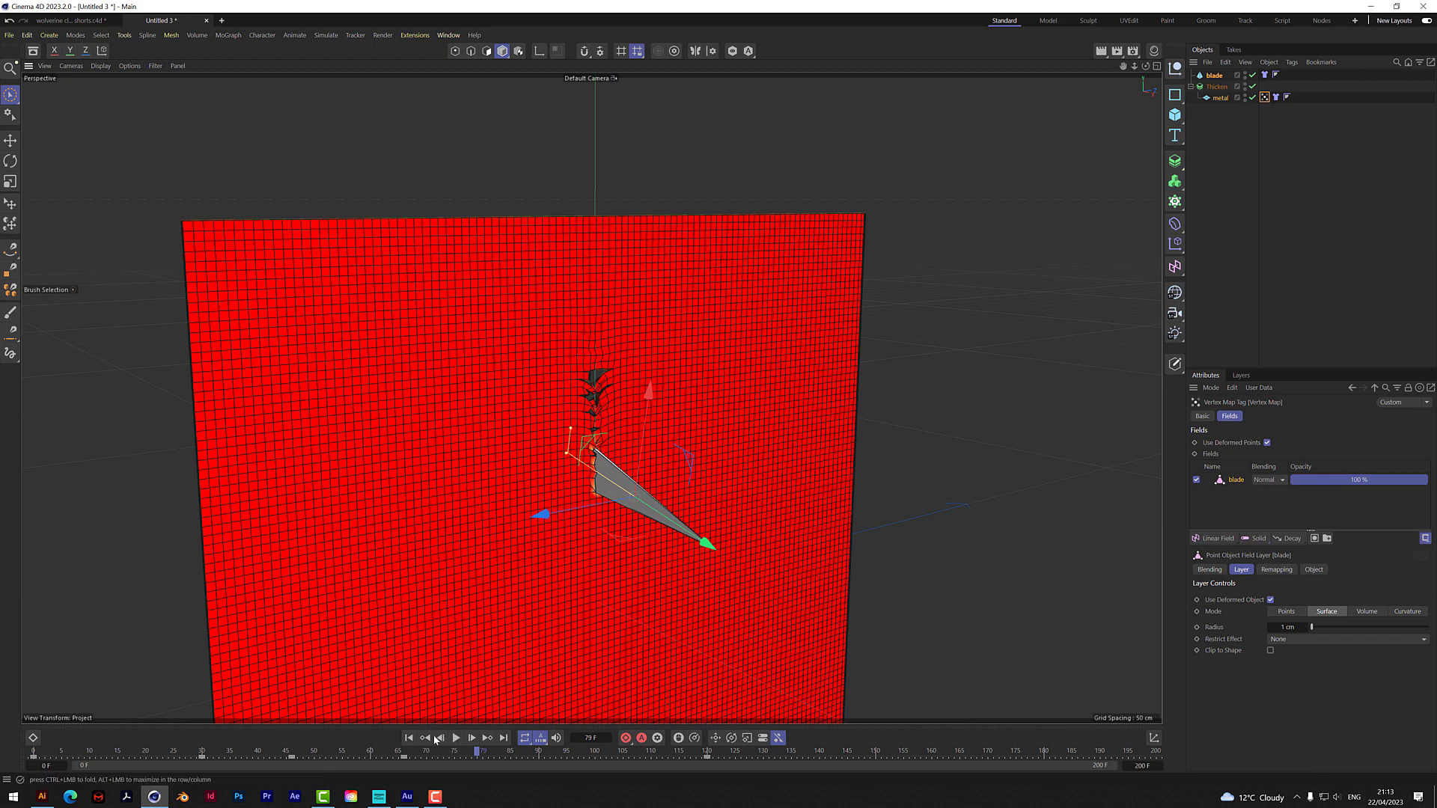
- Clear the object selection and replay the simulation from the first frame, stopping at frame 51
{"action": "left_click", "coordinate": [410, 739]}
{"action": "left_click", "coordinate": [1285, 217]}
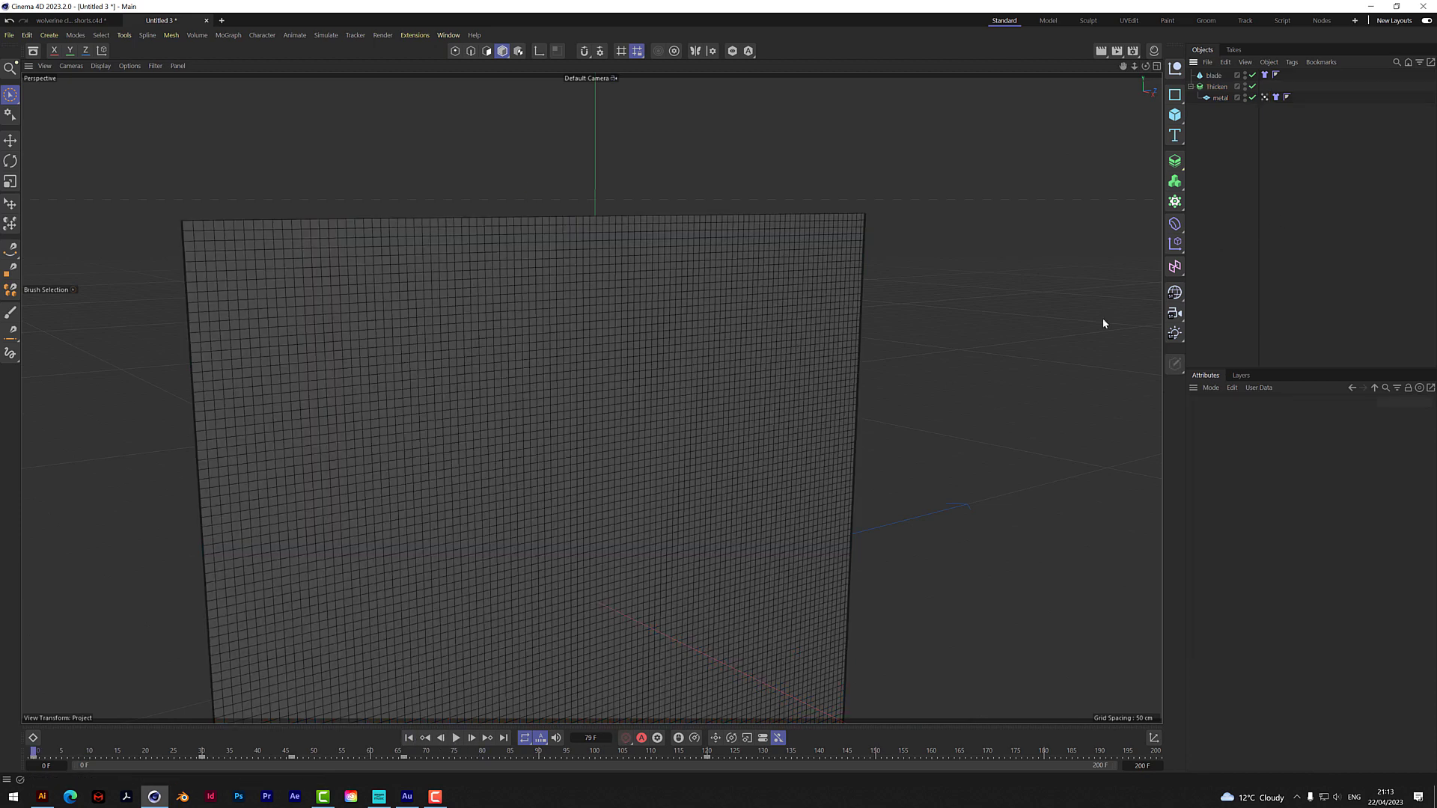
{"action": "left_click", "coordinate": [458, 738]}
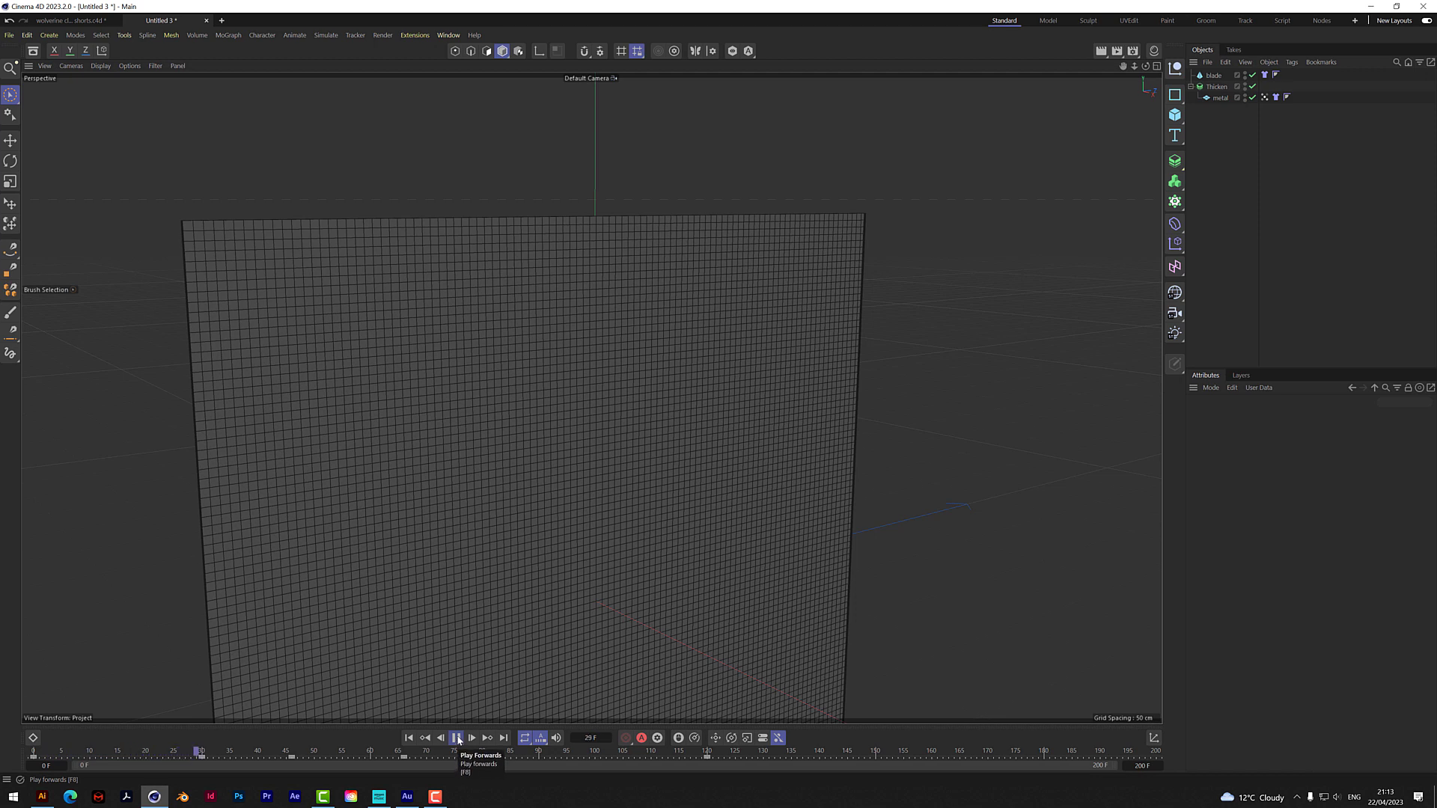
{"action": "left_click", "coordinate": [457, 738]}
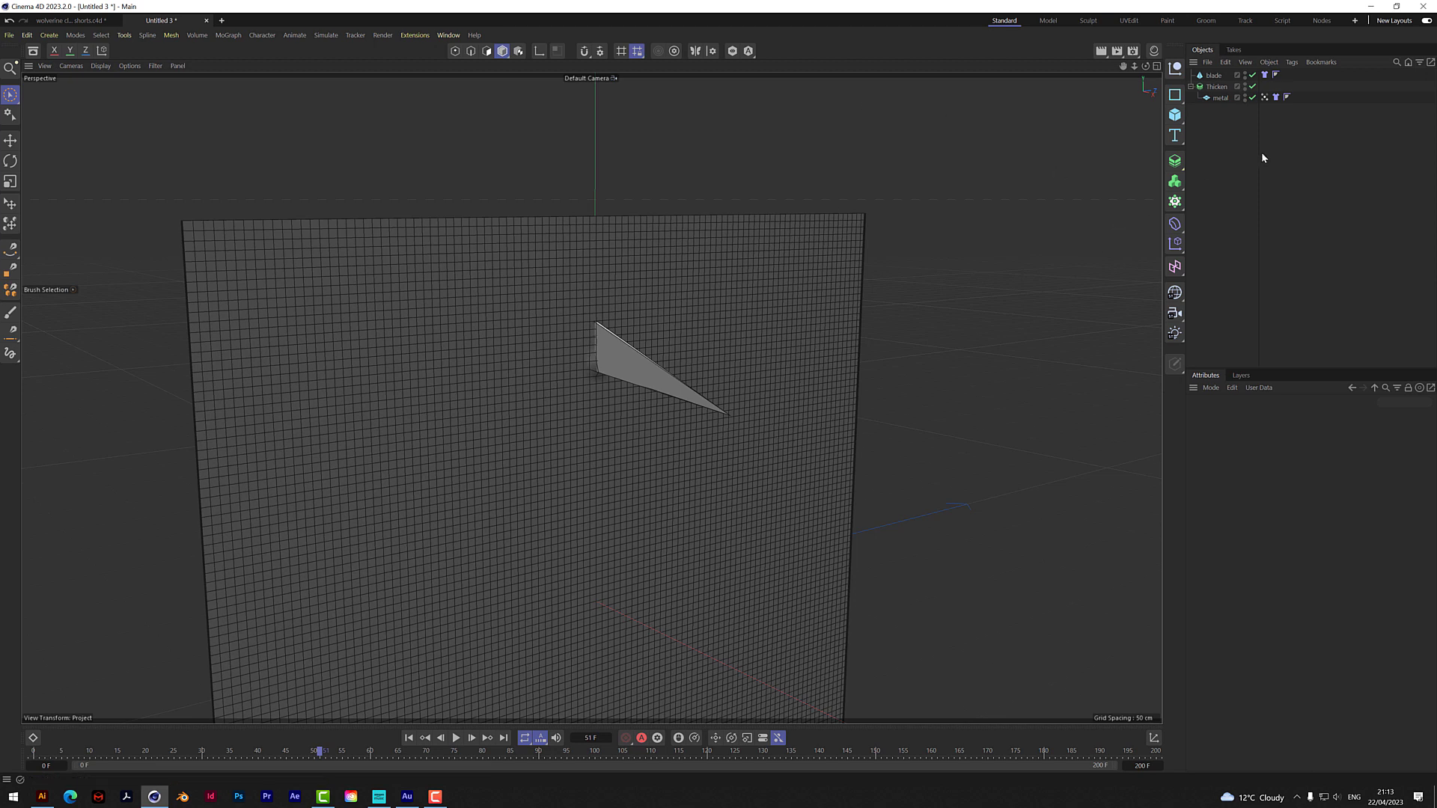
- Add a Volume Mesher and make the Thicken object with the metal plane its child
{"action": "left_click", "coordinate": [1176, 182]}
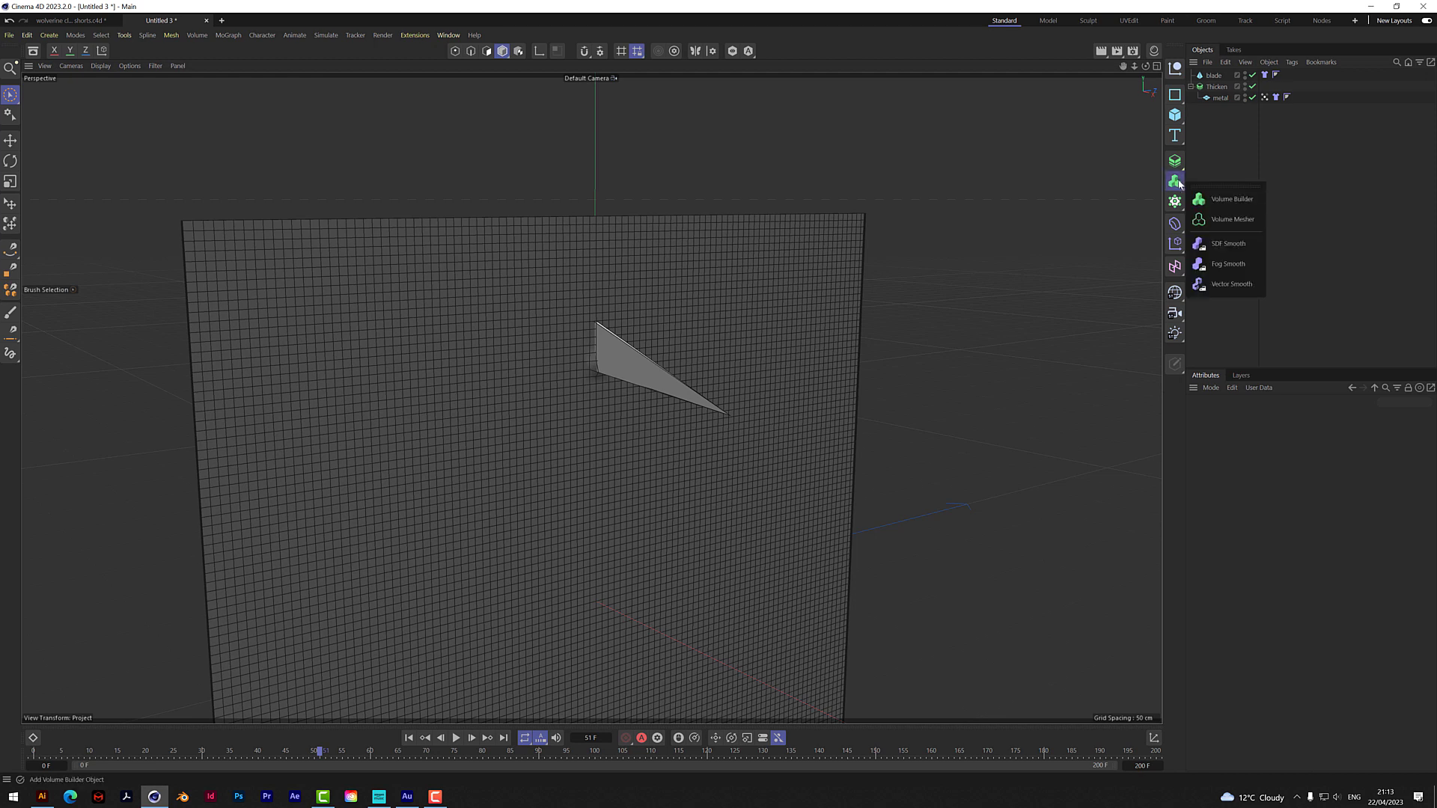
{"action": "left_click", "coordinate": [1246, 233]}
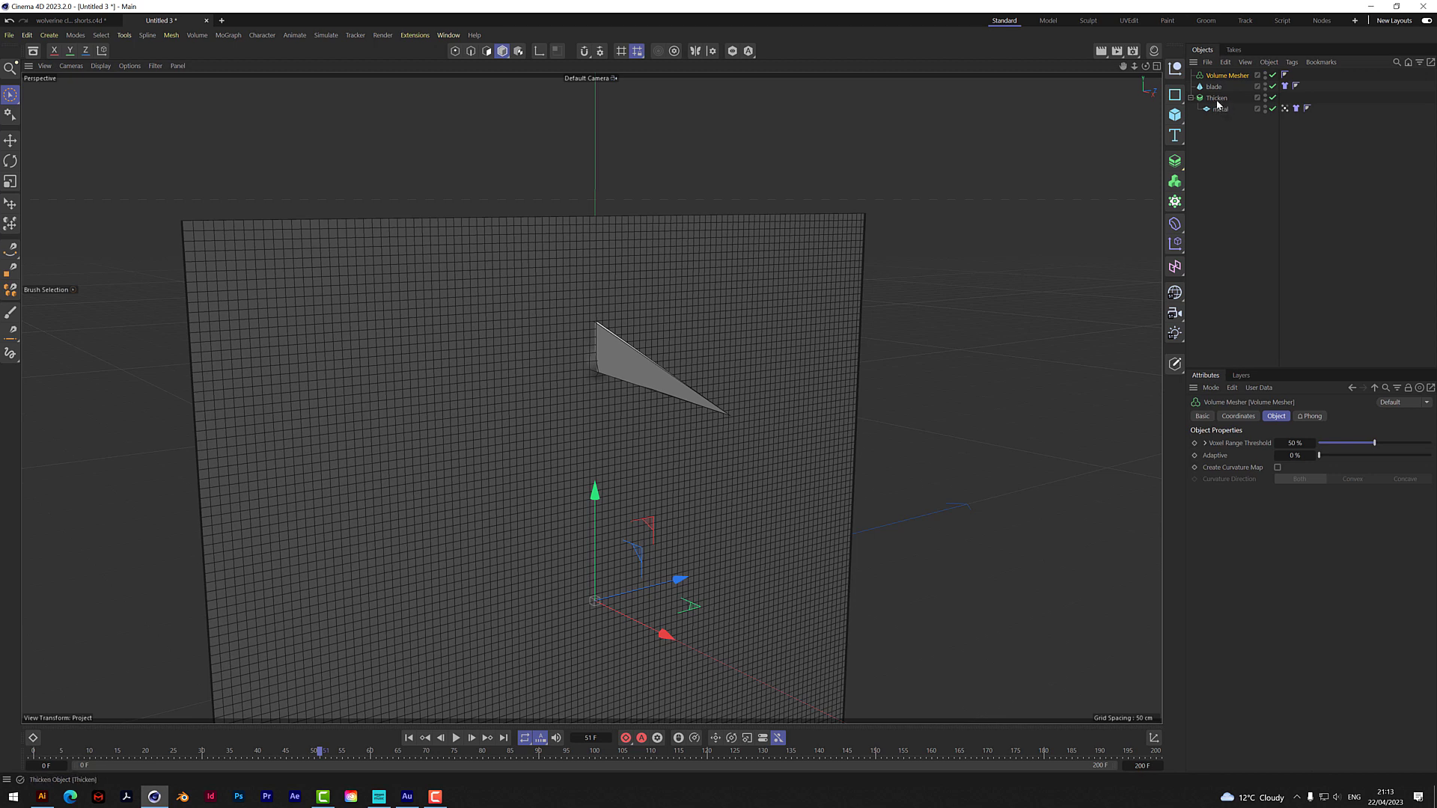
{"action": "left_click_drag", "start_coordinate": [1219, 102], "coordinate": [1230, 80]}
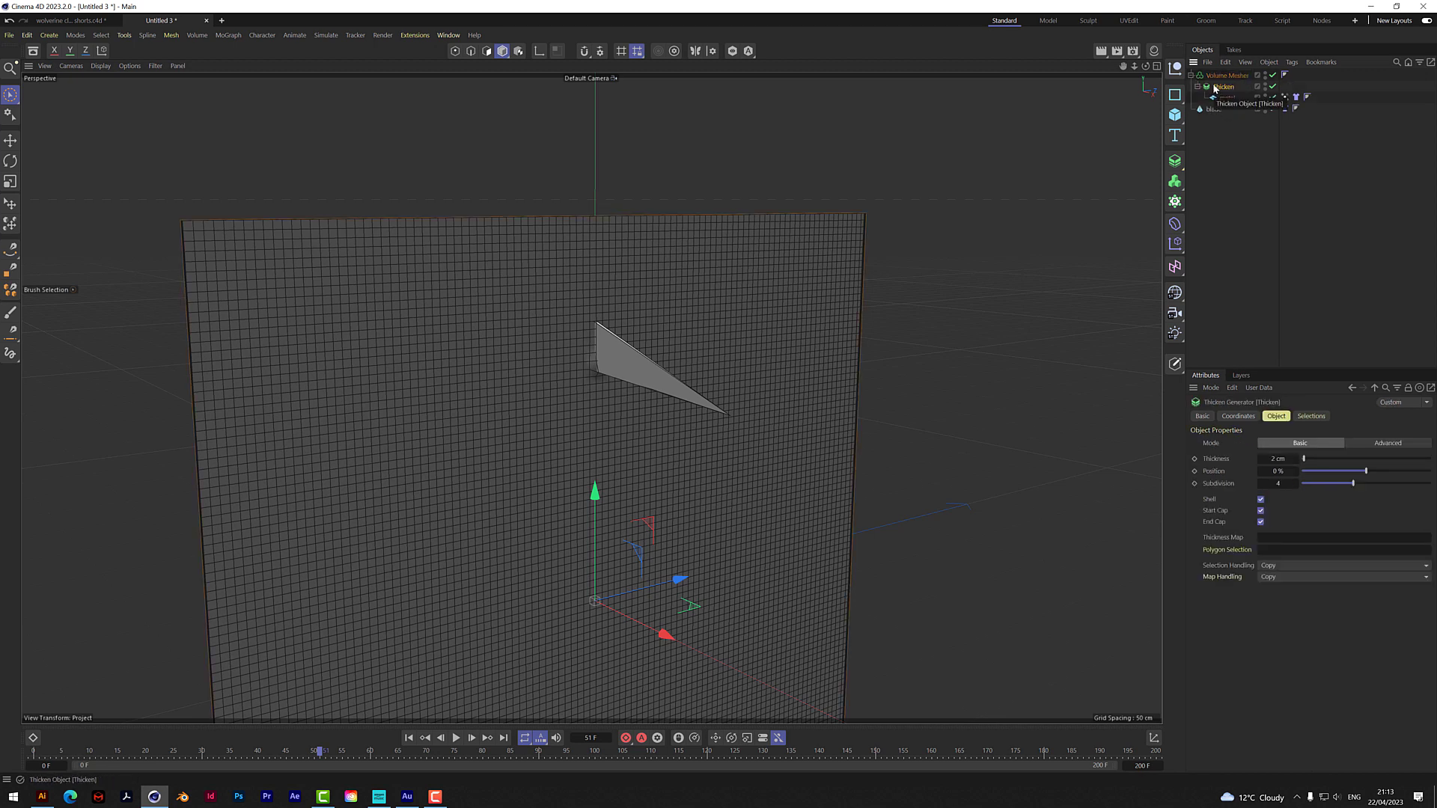
- Add a Smoothing deformer and place it inside the Volume Mesher above the Thicken object
{"action": "left_click", "coordinate": [1177, 226]}
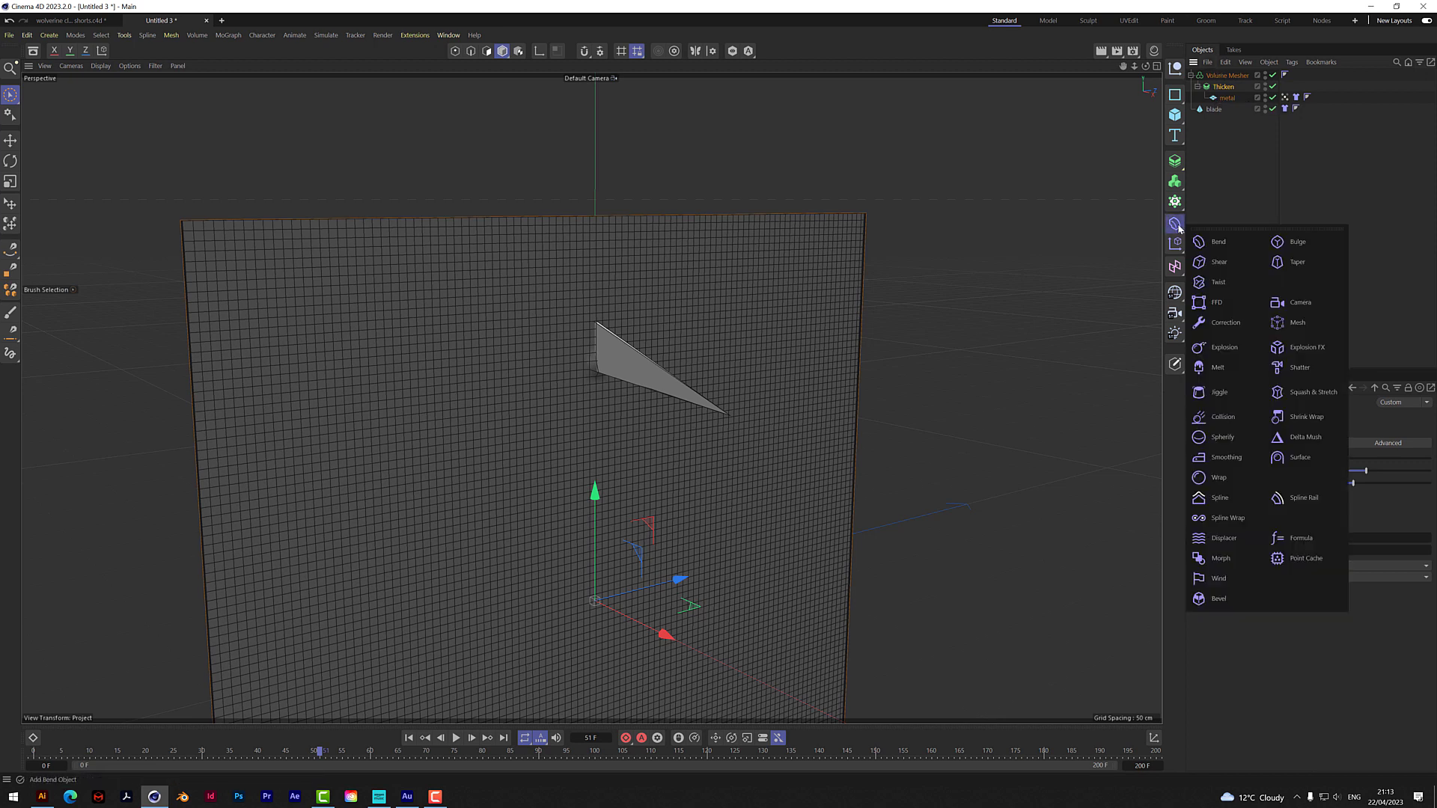
{"action": "left_click", "coordinate": [1243, 459]}
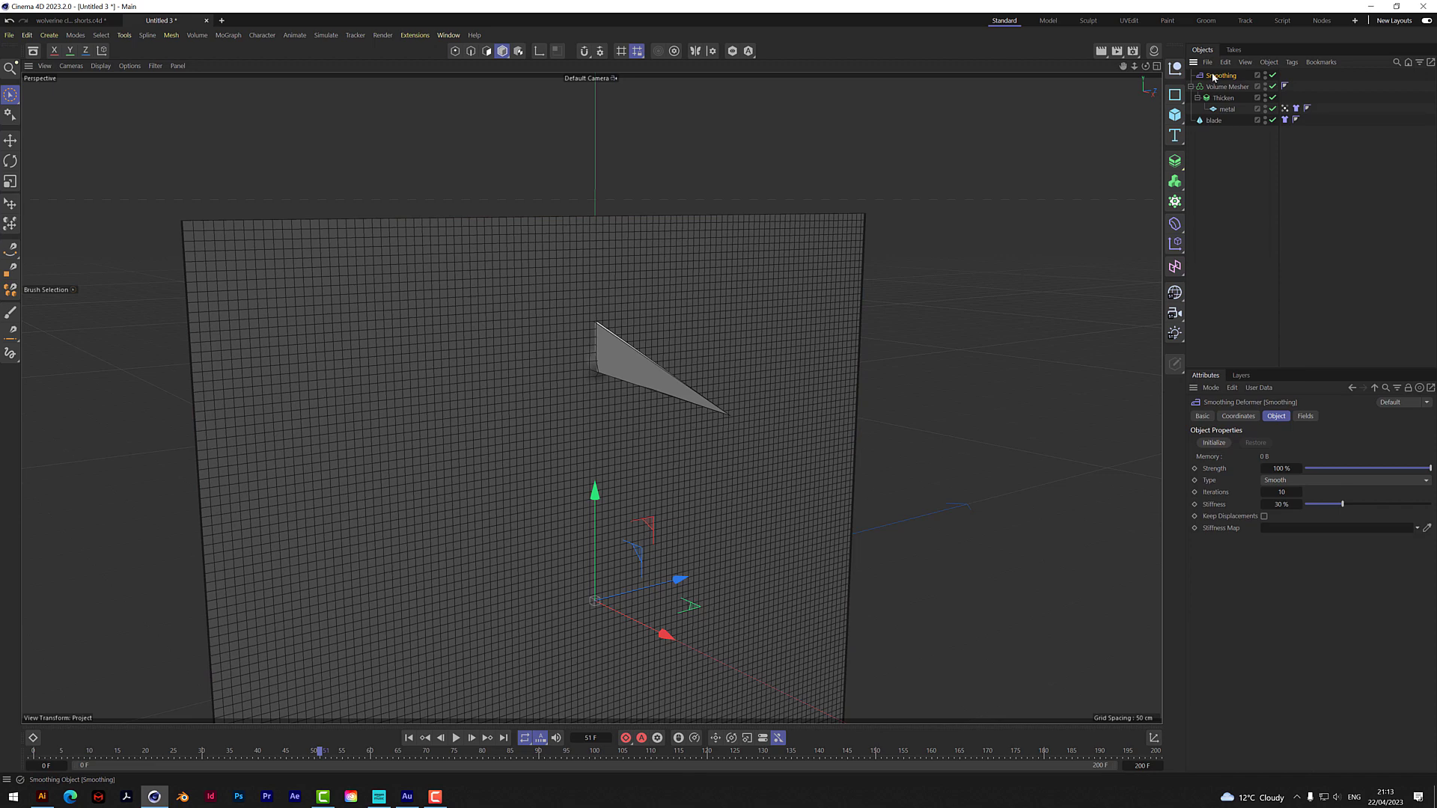
{"action": "left_click_drag", "start_coordinate": [1213, 76], "coordinate": [1228, 88]}
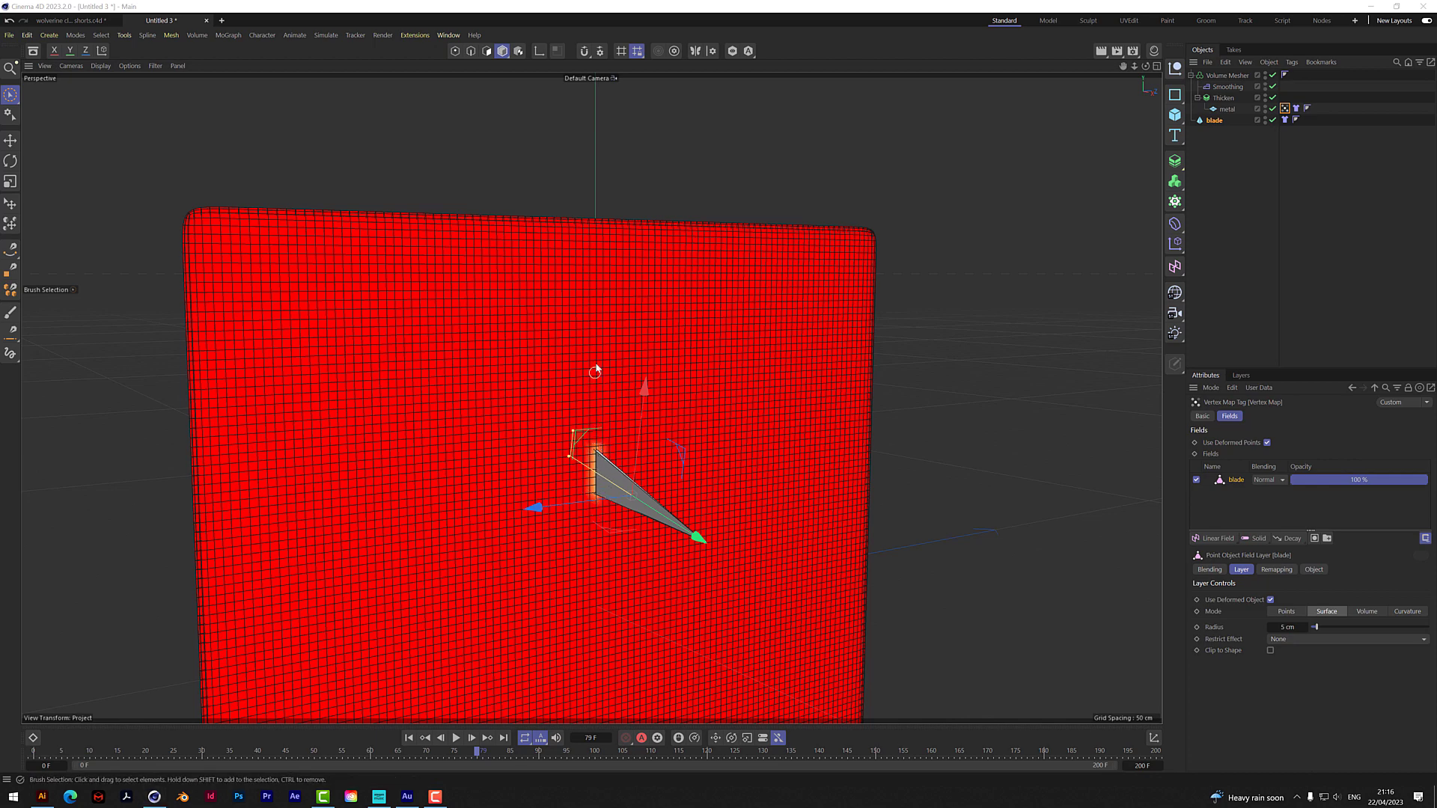
- Replay the smoothed simulation from the first frame, stop at frame 75, and inspect the tear behind the blade
{"action": "left_click", "coordinate": [410, 738]}
{"action": "left_click", "coordinate": [456, 737]}
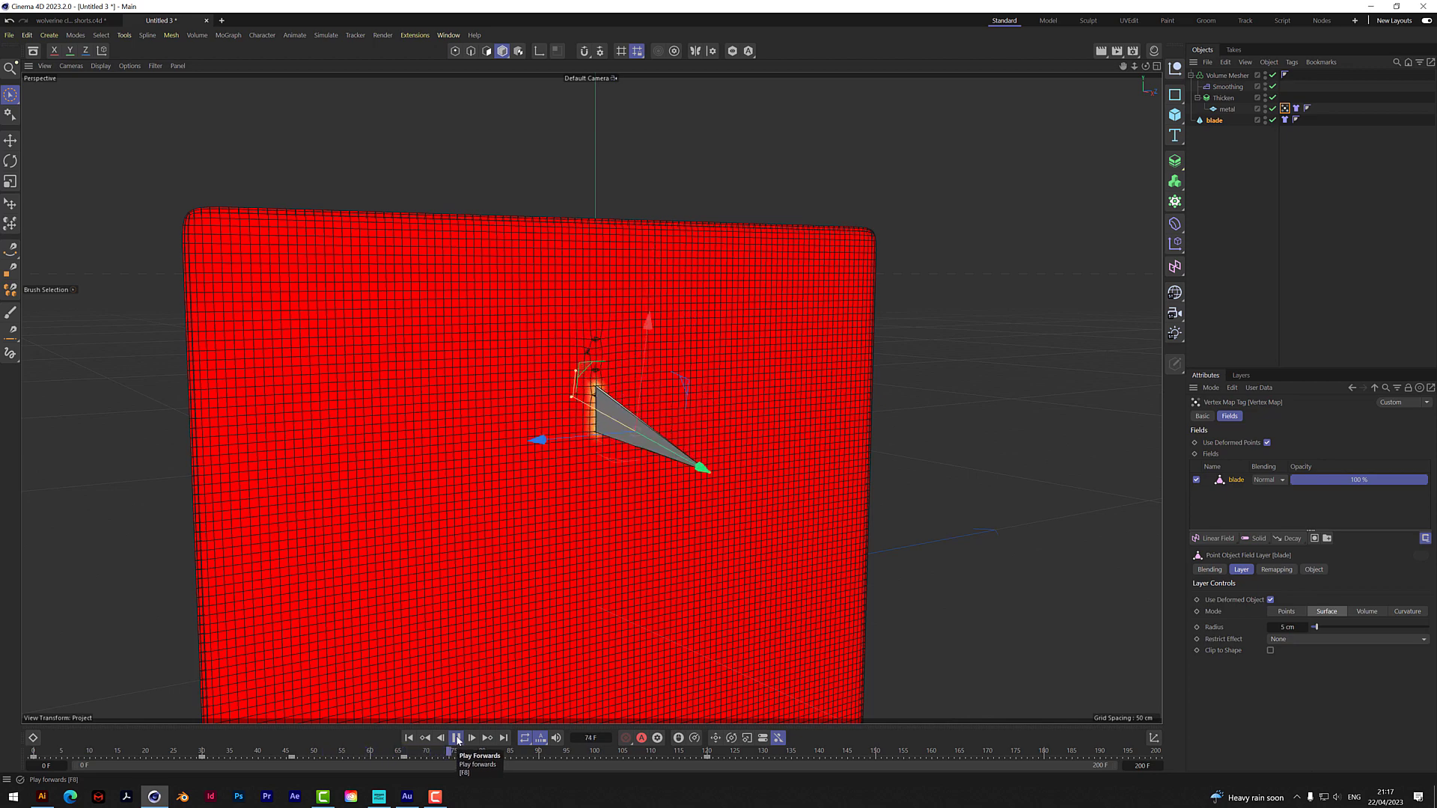
{"action": "left_click", "coordinate": [456, 738]}
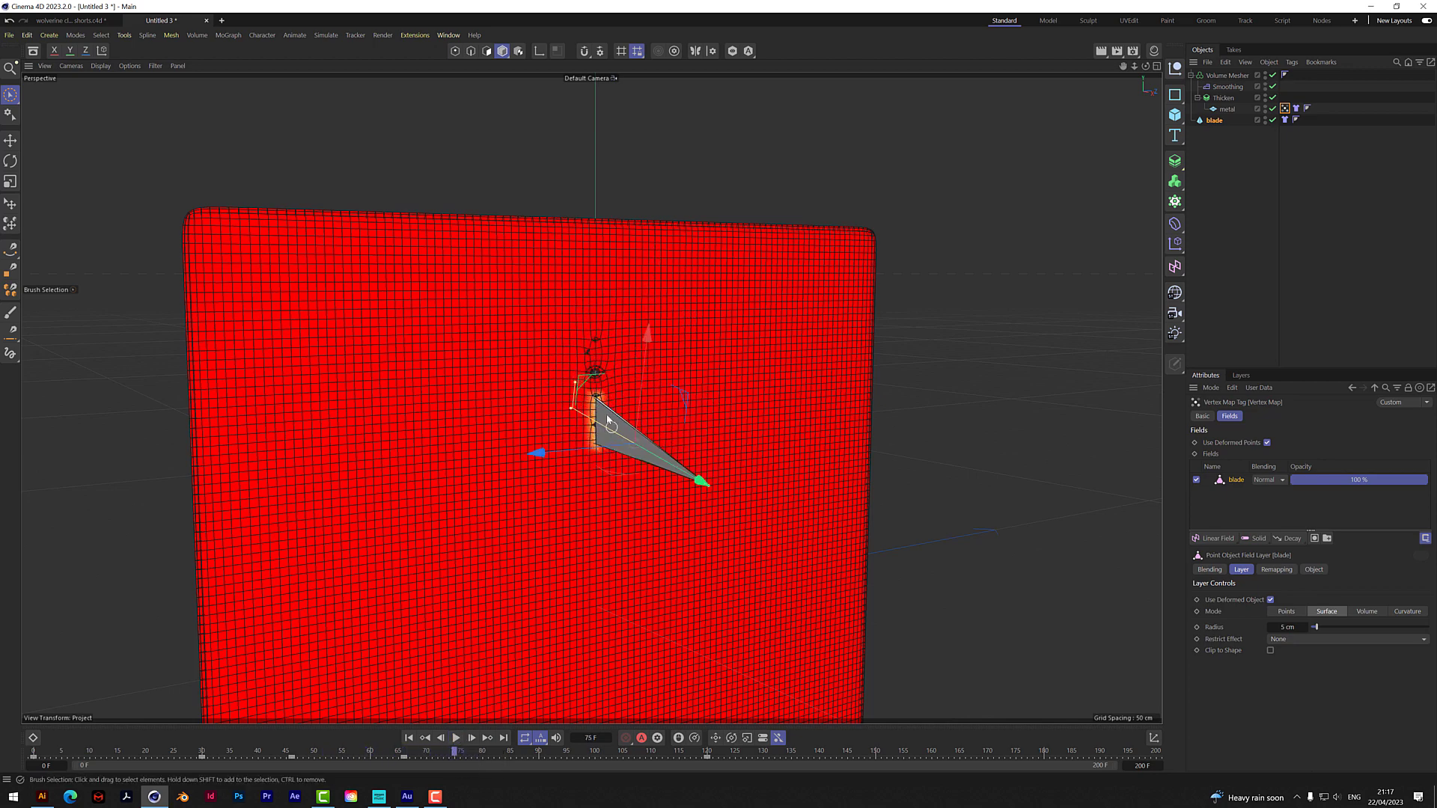
{"action": "left_click", "coordinate": [602, 376]}
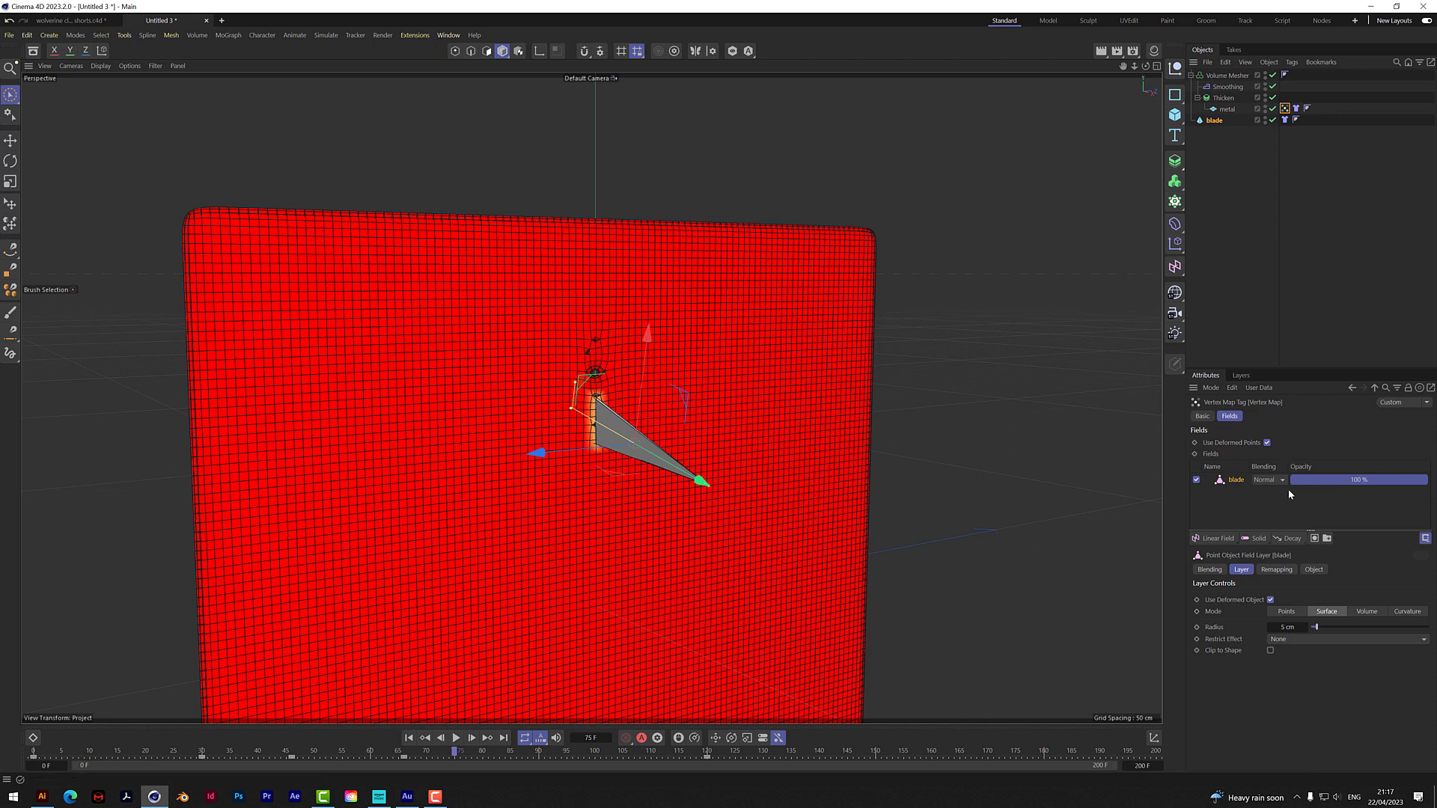
- Add a Decay layer above the blade field in the Vertex Map, with 100% effect strength and Max blending
{"action": "left_click", "coordinate": [1289, 538]}
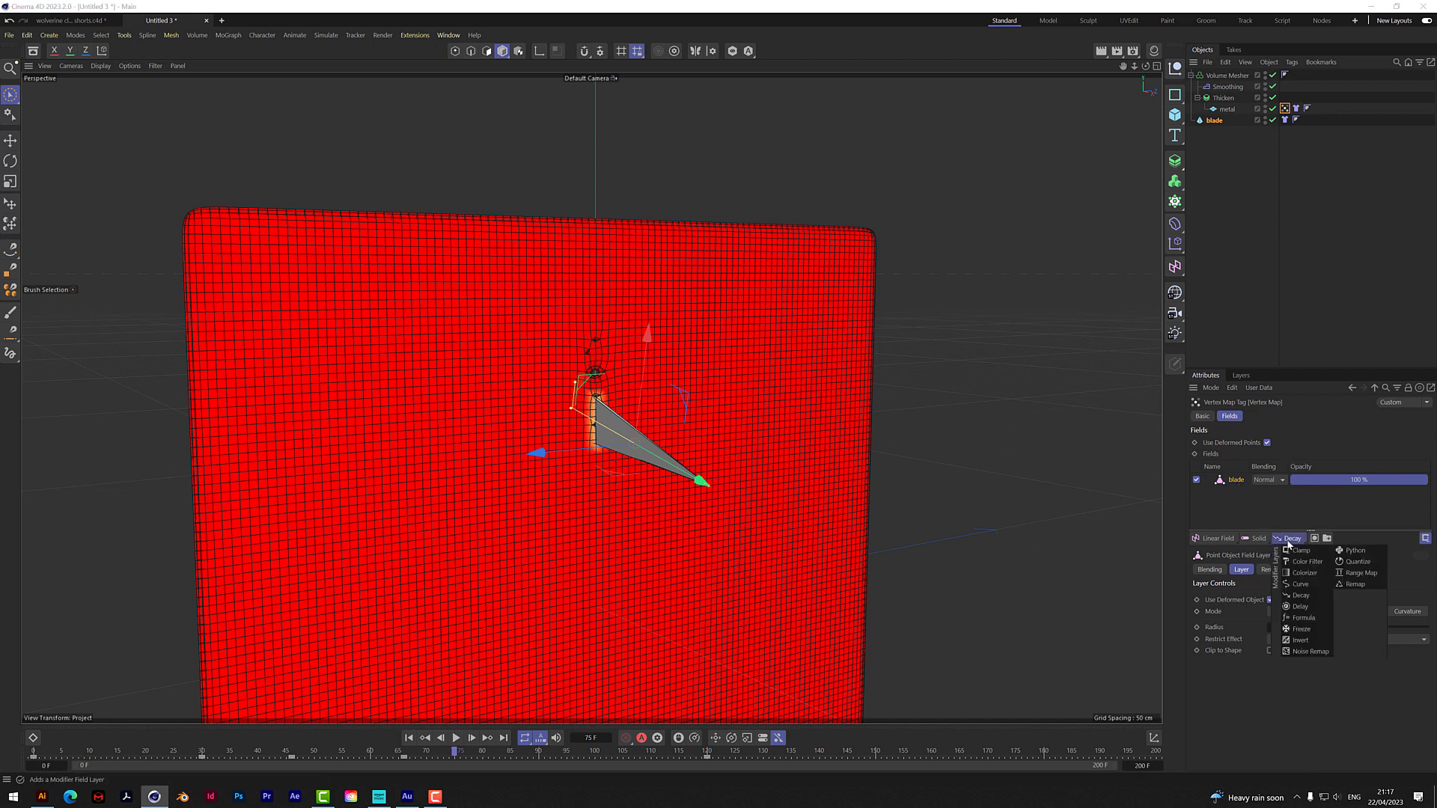
{"action": "left_click", "coordinate": [1302, 597]}
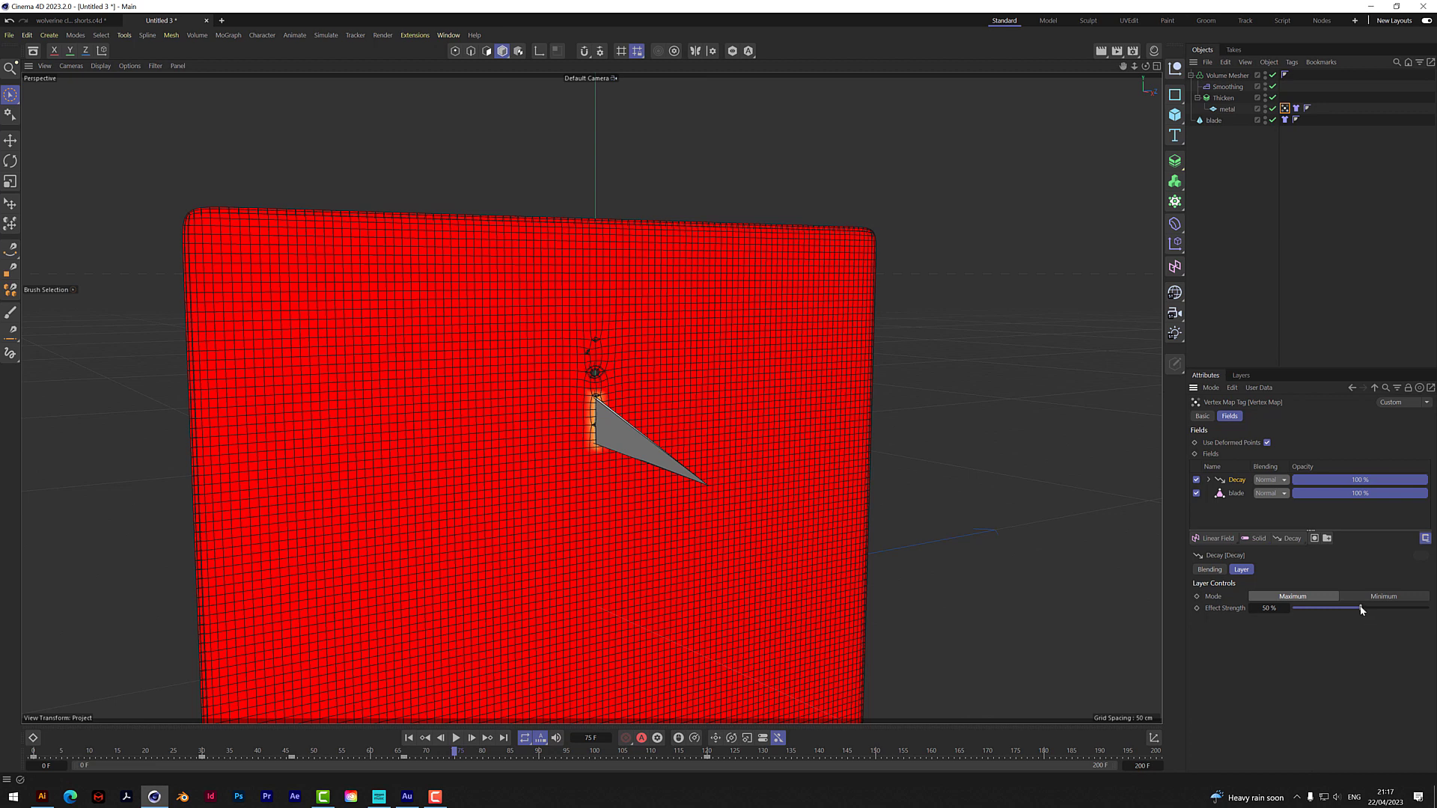
{"action": "left_click_drag", "start_coordinate": [1361, 610], "coordinate": [1433, 612]}
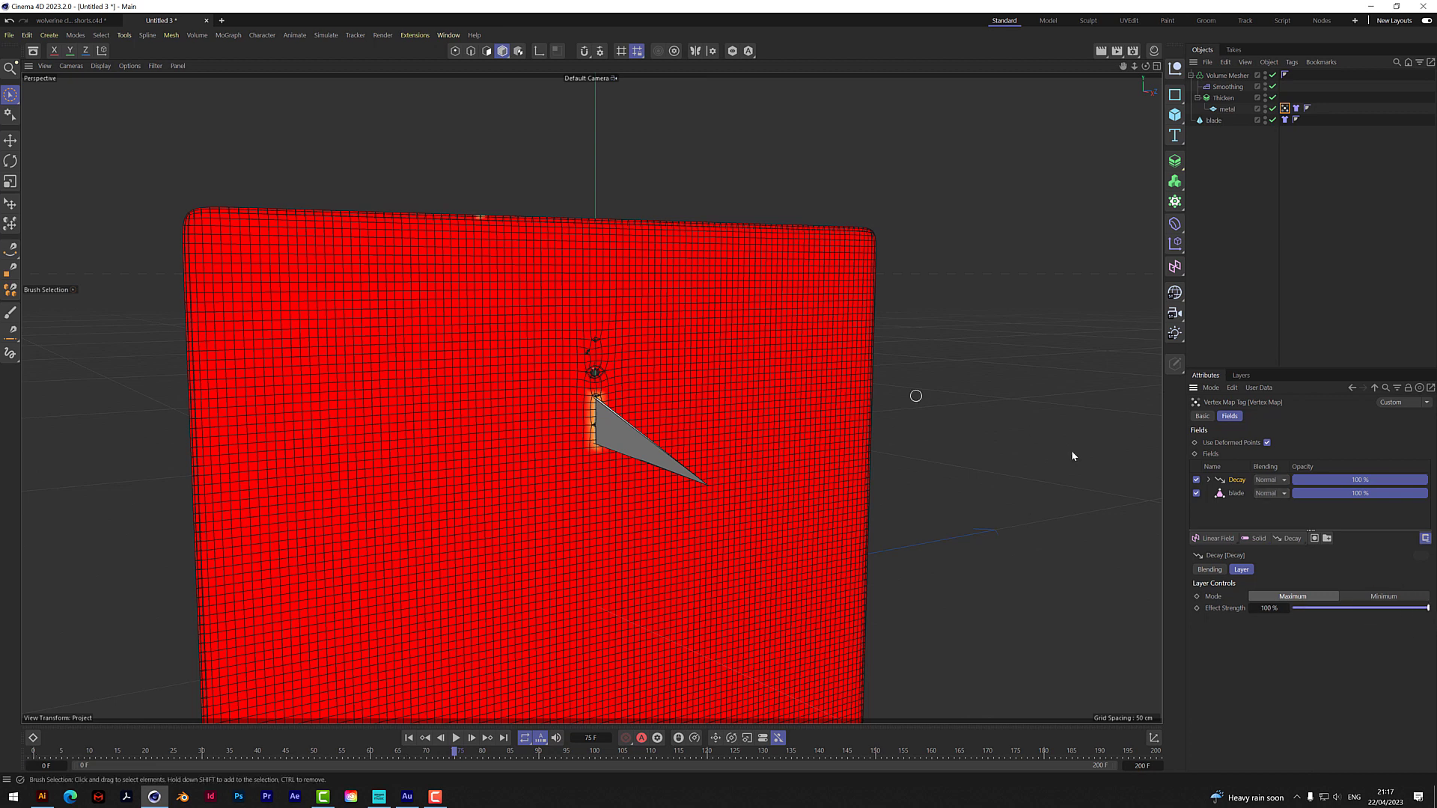
{"action": "left_click", "coordinate": [1270, 480]}
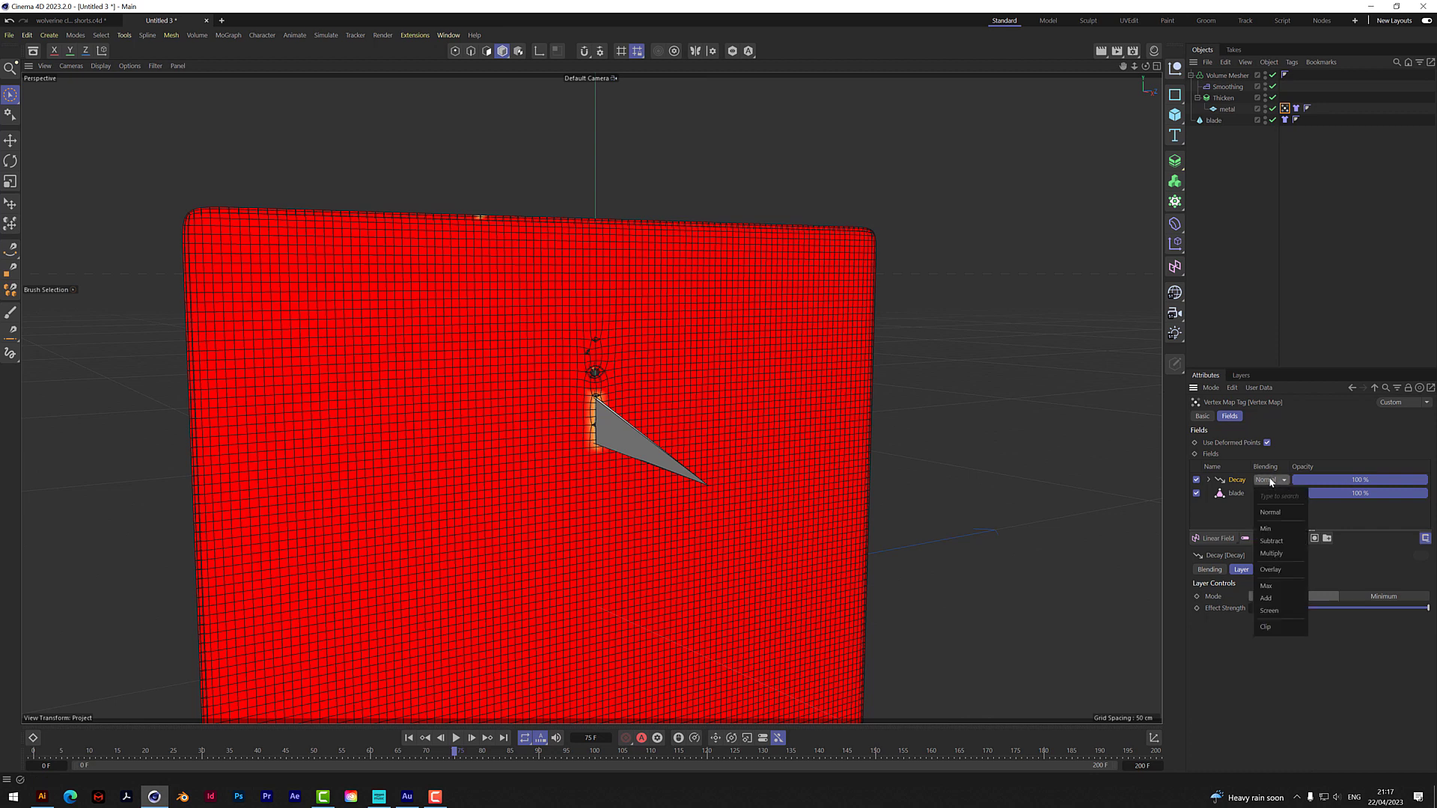
{"action": "left_click", "coordinate": [1267, 593]}
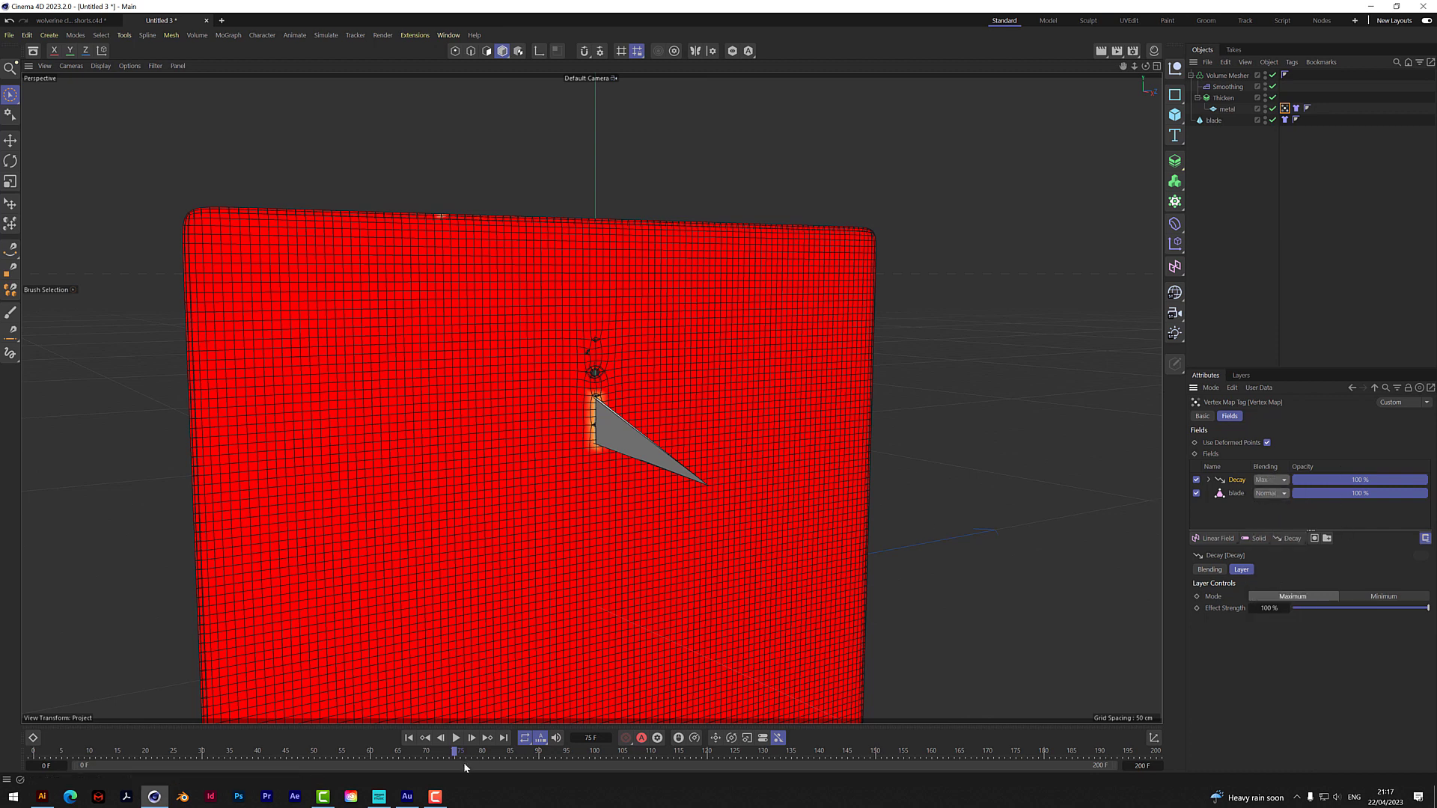
- Replay the simulation from the first frame, stop at frame 78, and compare the tear with the Thicken object off and on
{"action": "left_click", "coordinate": [409, 738]}
{"action": "left_click", "coordinate": [456, 739]}
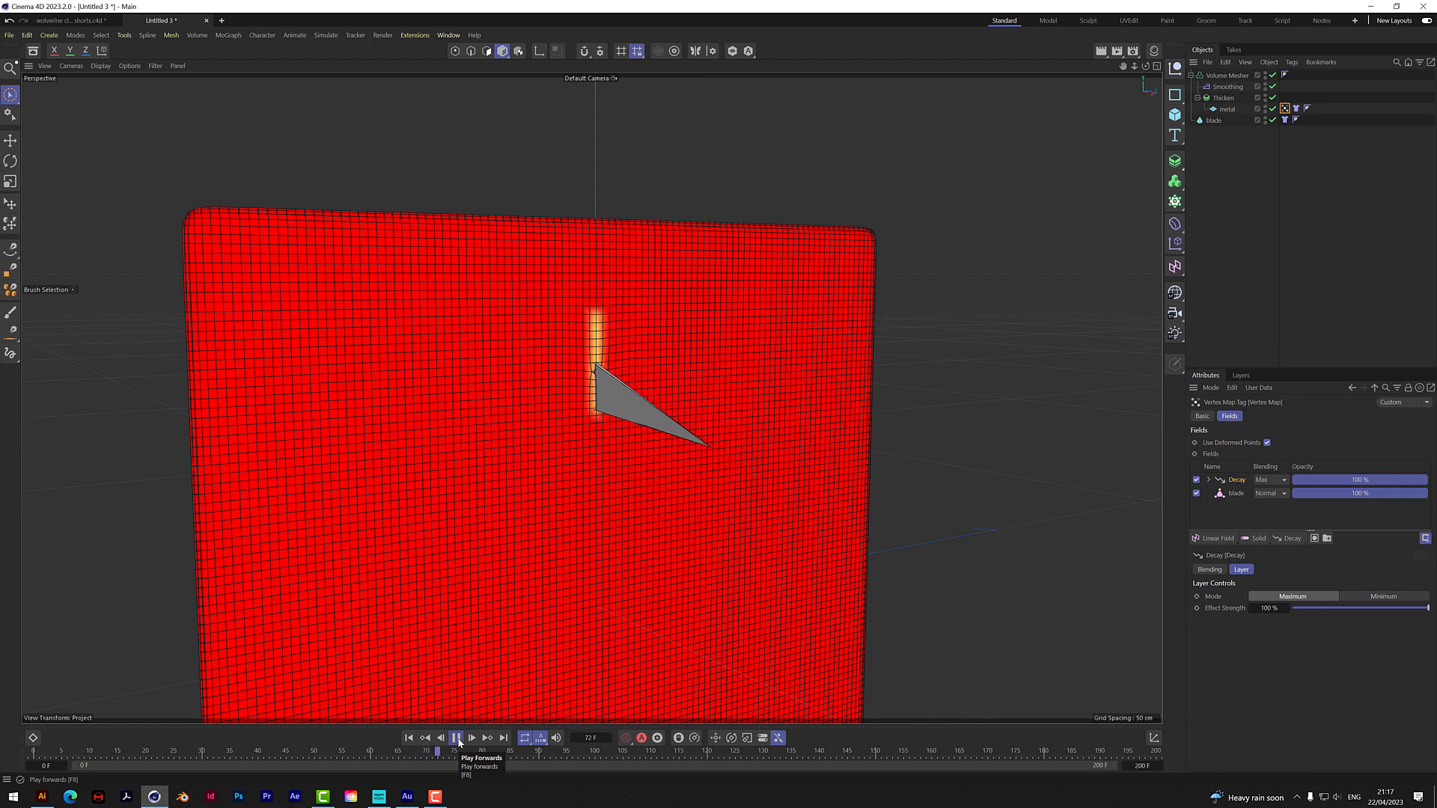
{"action": "left_click", "coordinate": [457, 739]}
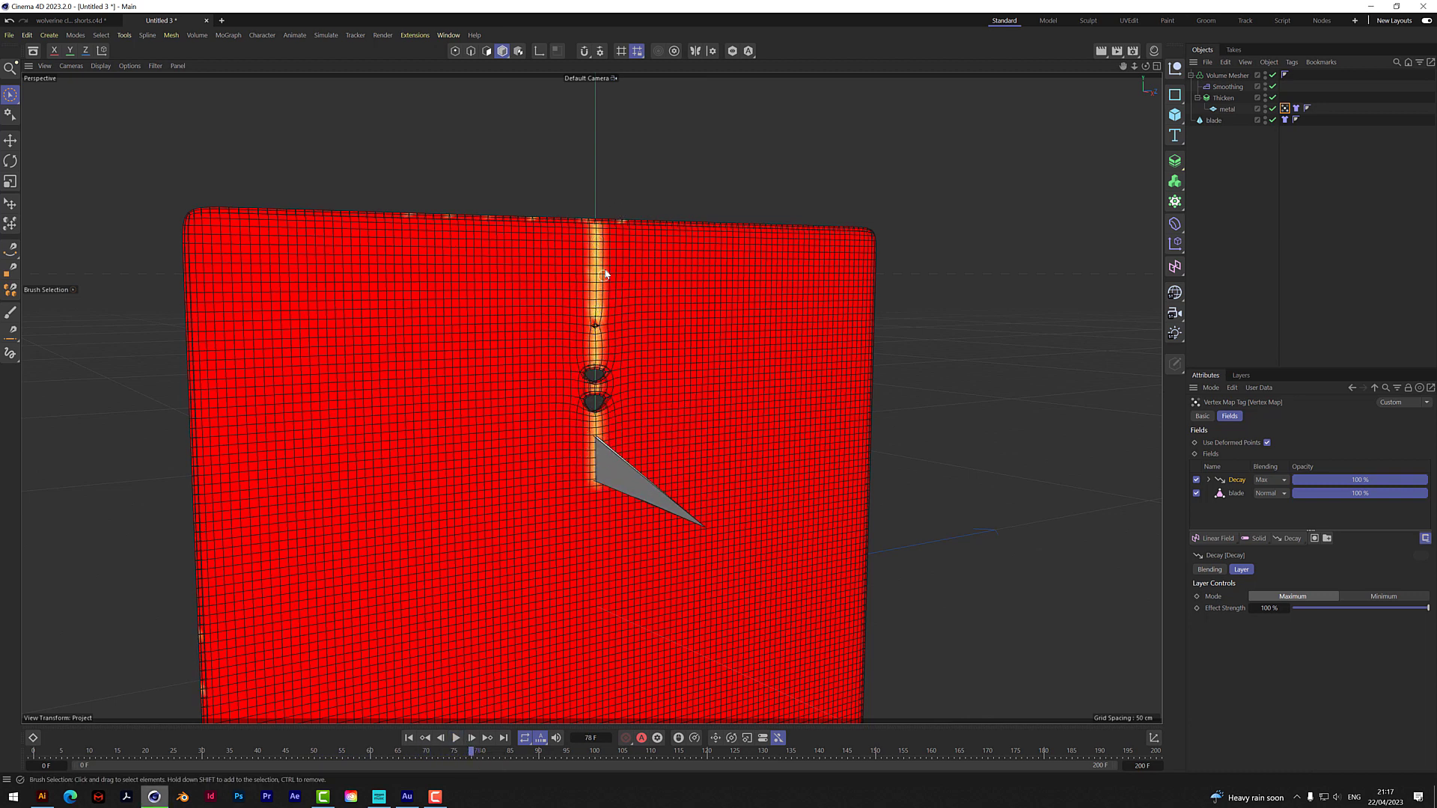
{"action": "left_click", "coordinate": [1273, 98]}
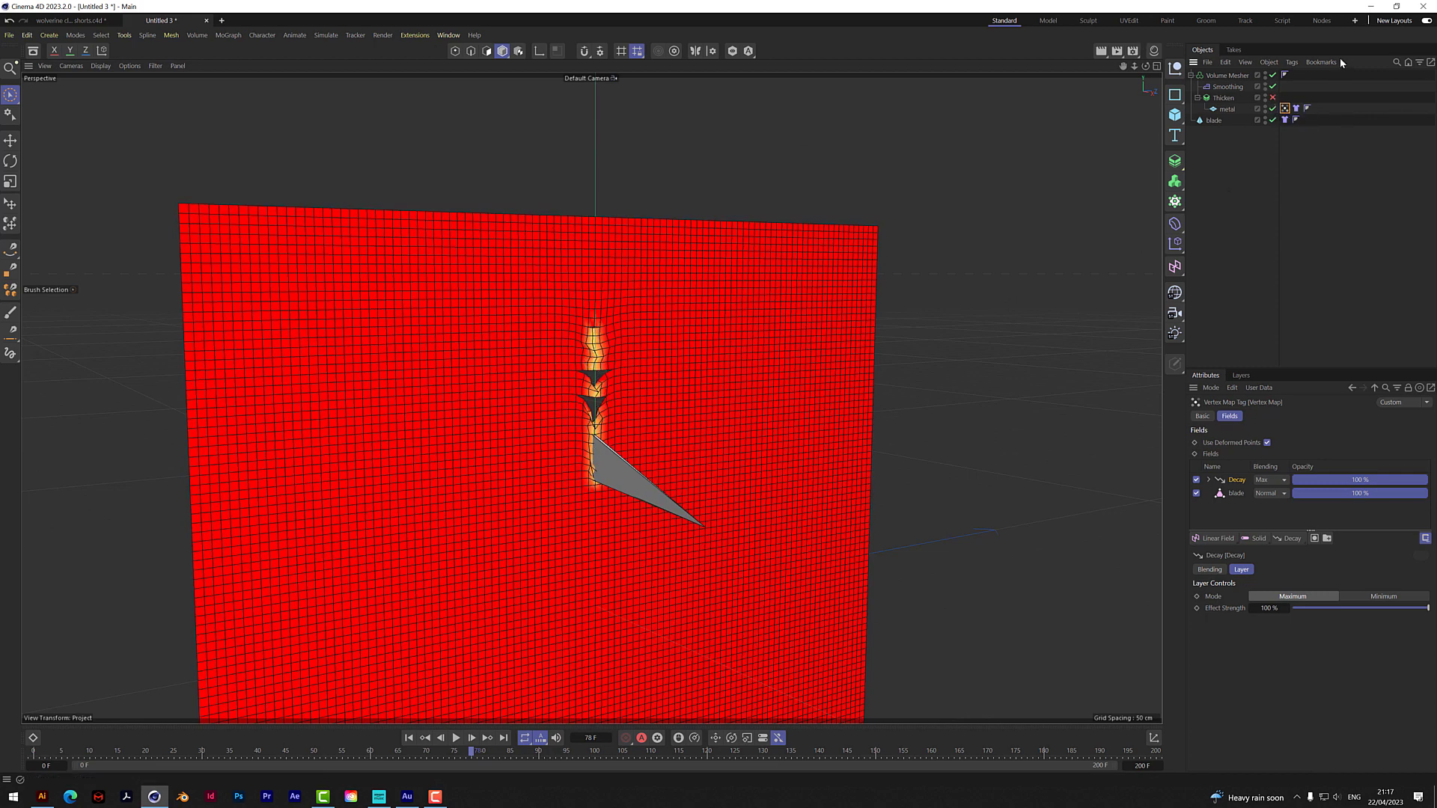
{"action": "left_click", "coordinate": [1272, 98]}
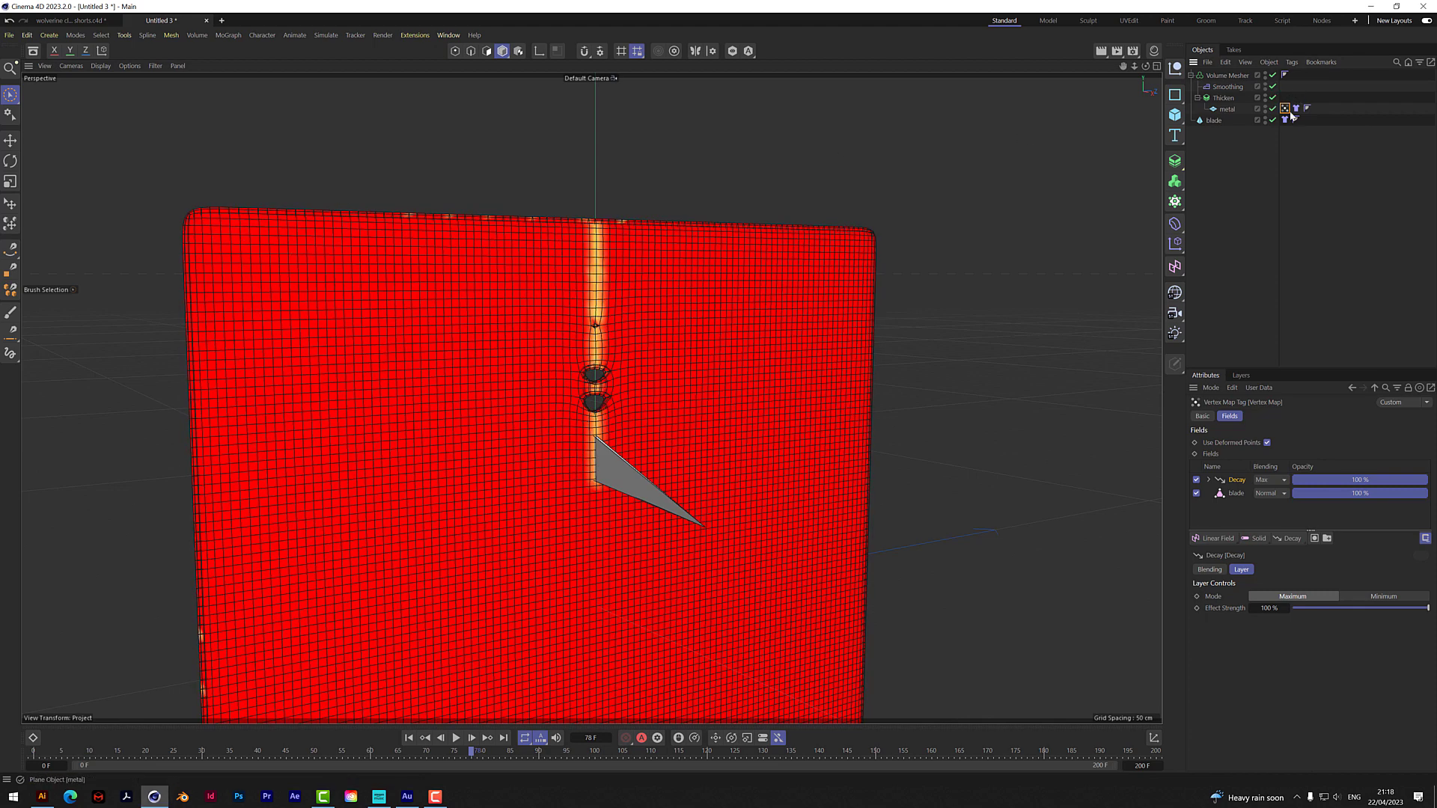
- Disable Thicken, continue playback to frame 93, inspect the torn plane, and re-enable Thicken to view the meshed tear from the front
{"action": "left_click", "coordinate": [1273, 99]}
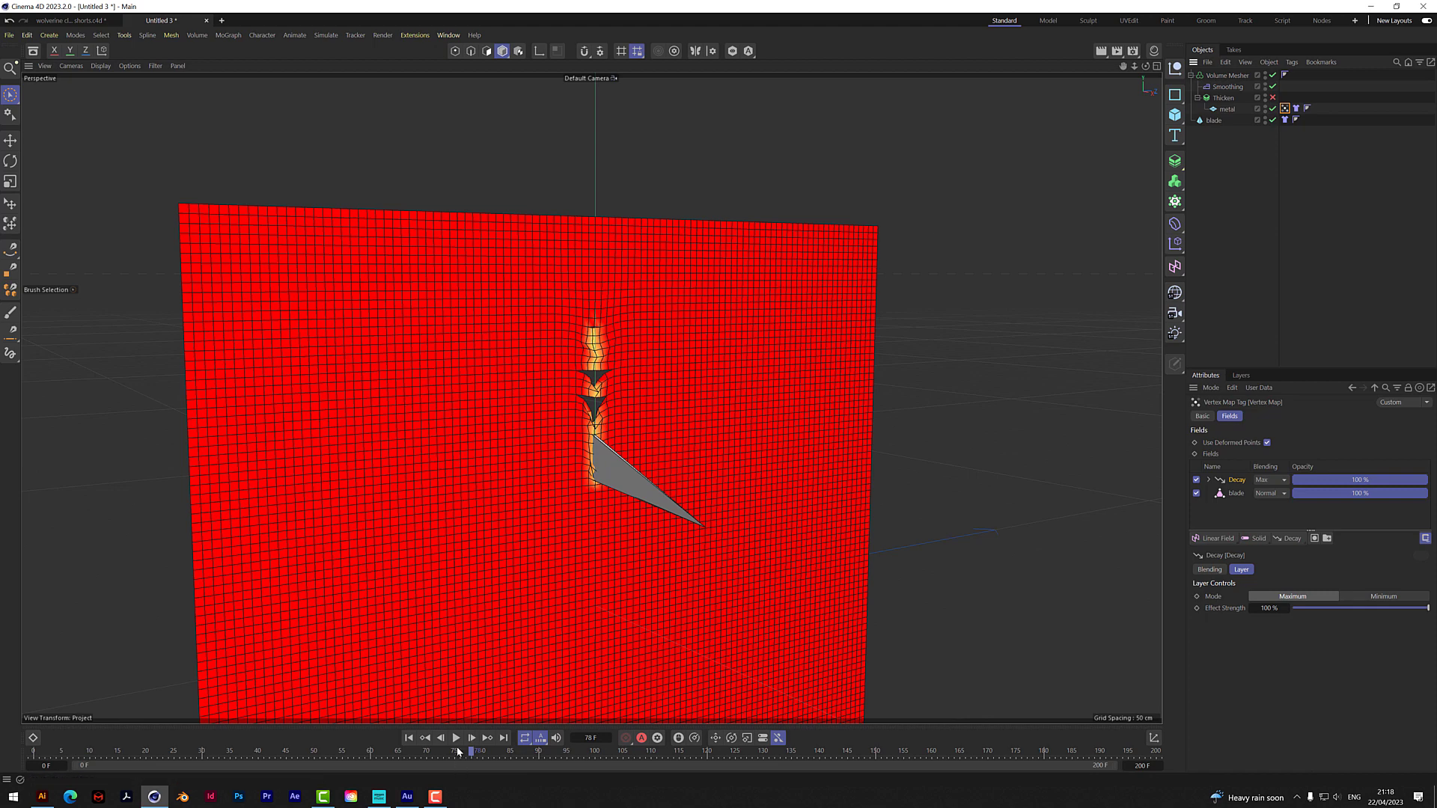
{"action": "left_click", "coordinate": [456, 738]}
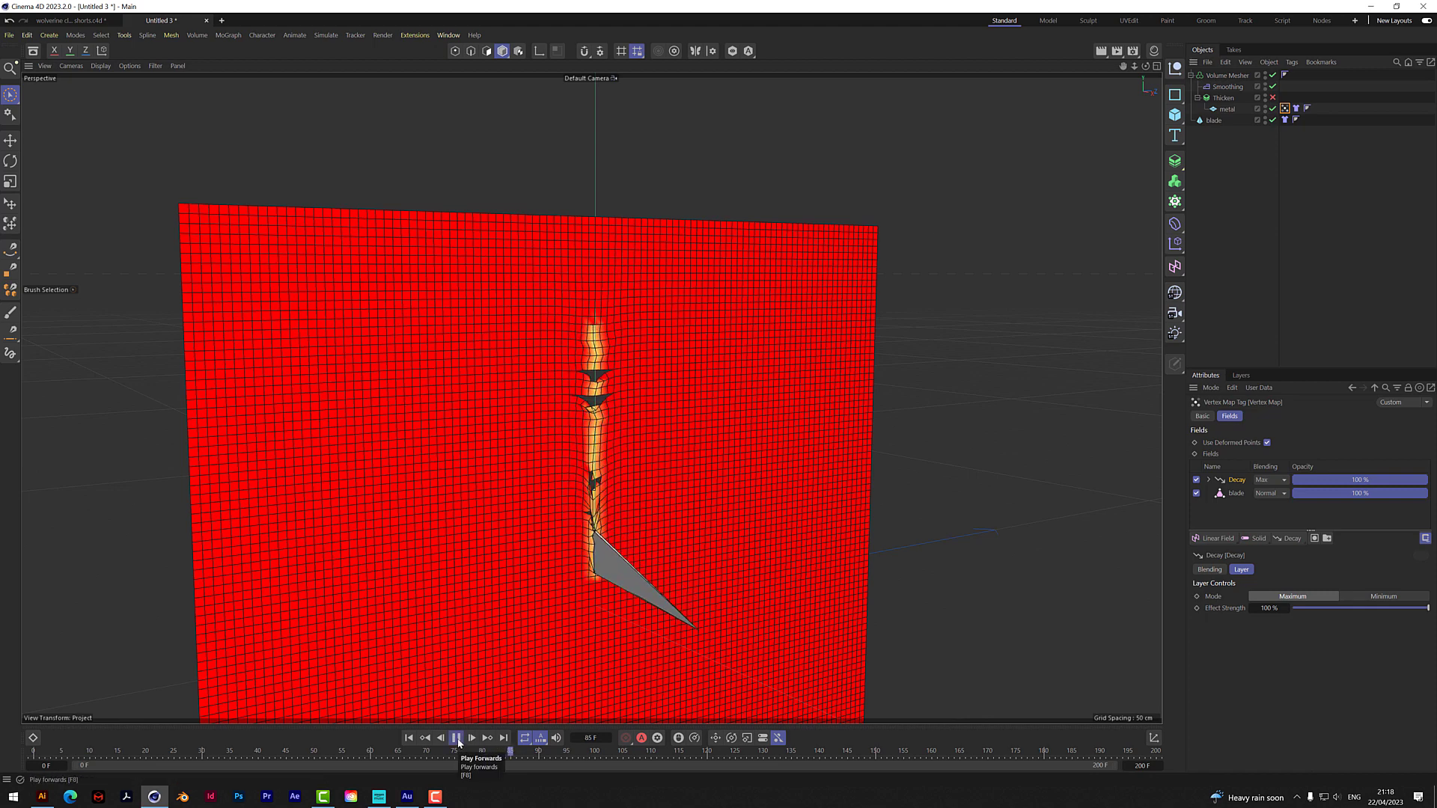
{"action": "left_click", "coordinate": [459, 741]}
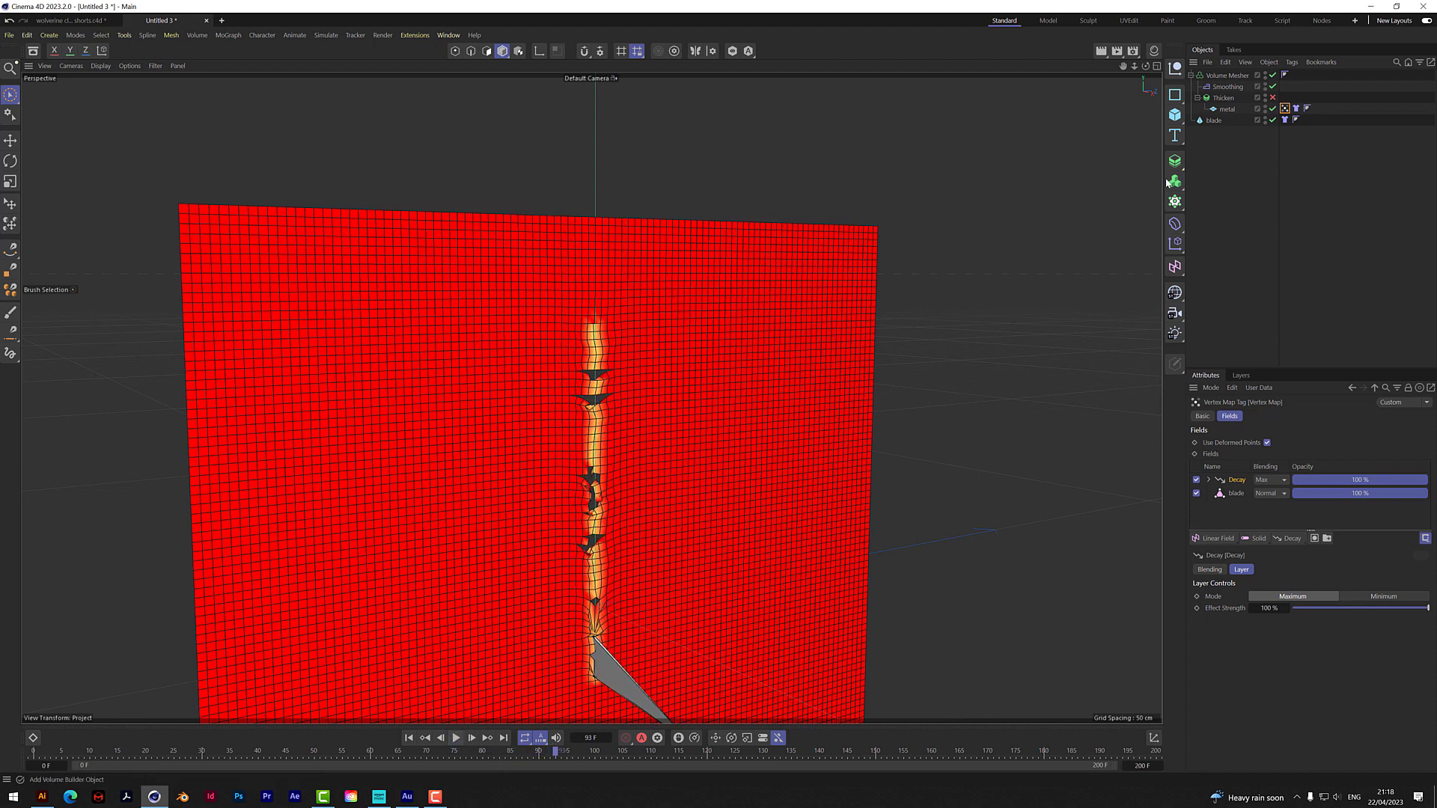
{"action": "left_click_drag", "start_coordinate": [1123, 66], "coordinate": [1102, 24]}
{"action": "left_click_drag", "start_coordinate": [591, 398], "coordinate": [544, 253]}
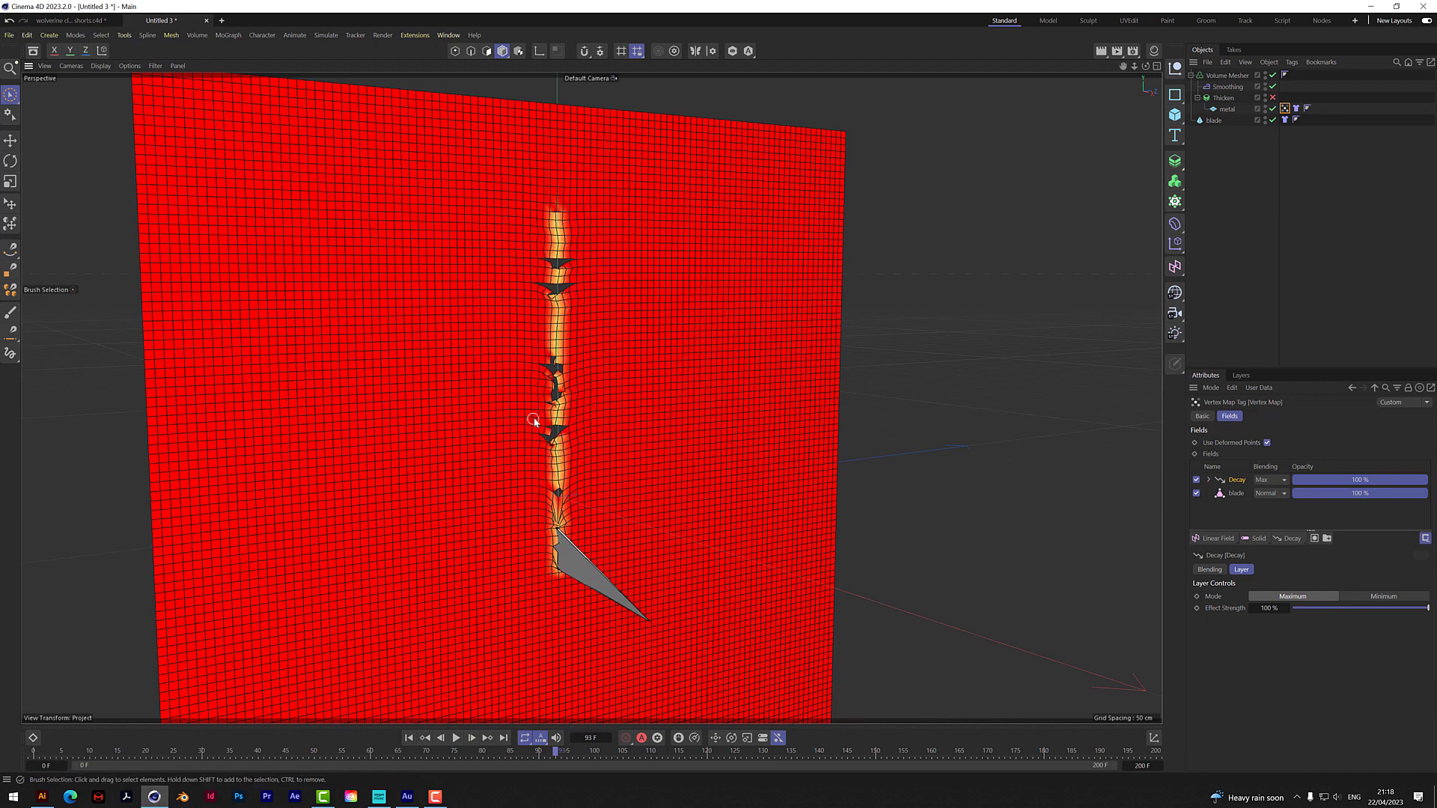
{"action": "left_click", "coordinate": [1272, 98]}
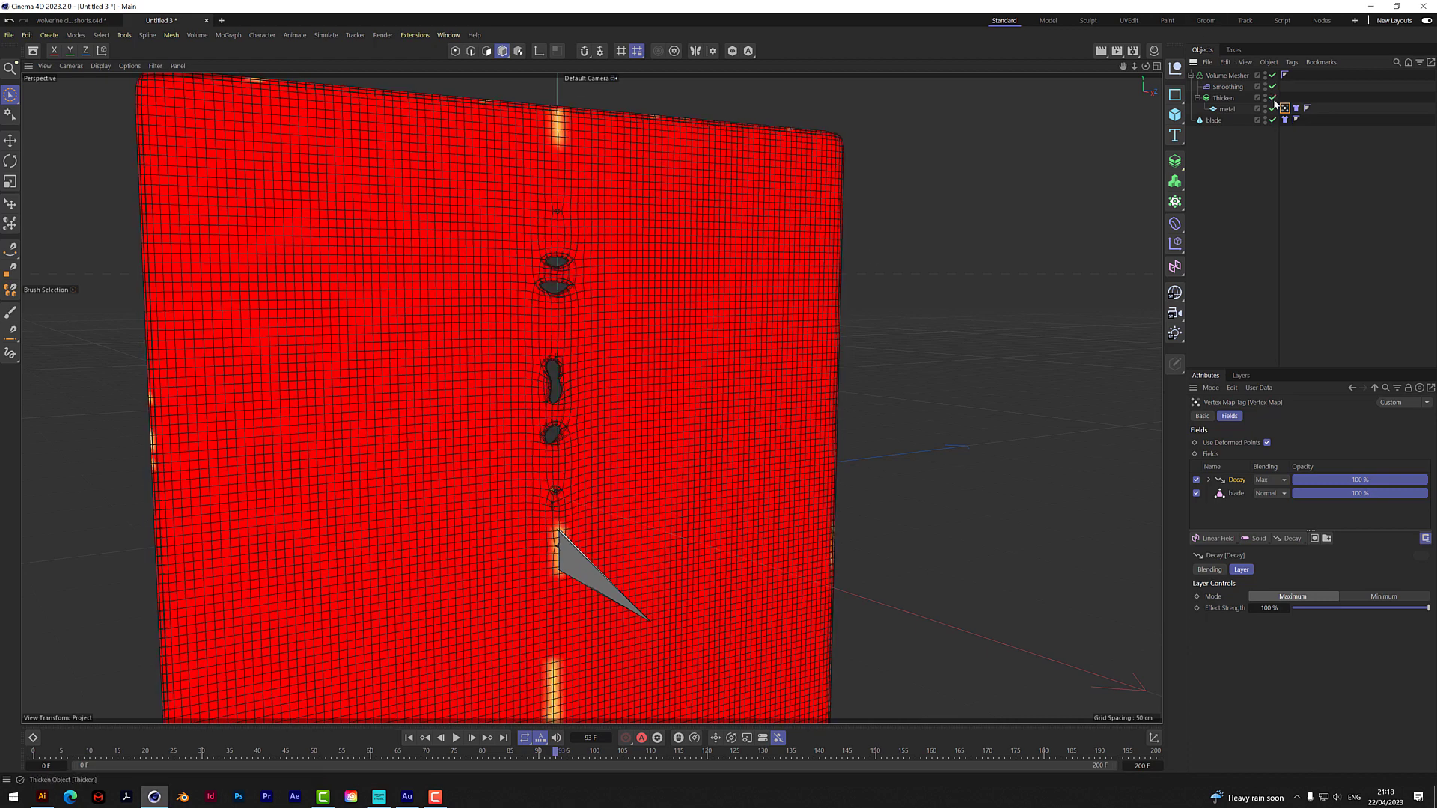
{"action": "left_click_drag", "start_coordinate": [1145, 67], "coordinate": [928, 81]}
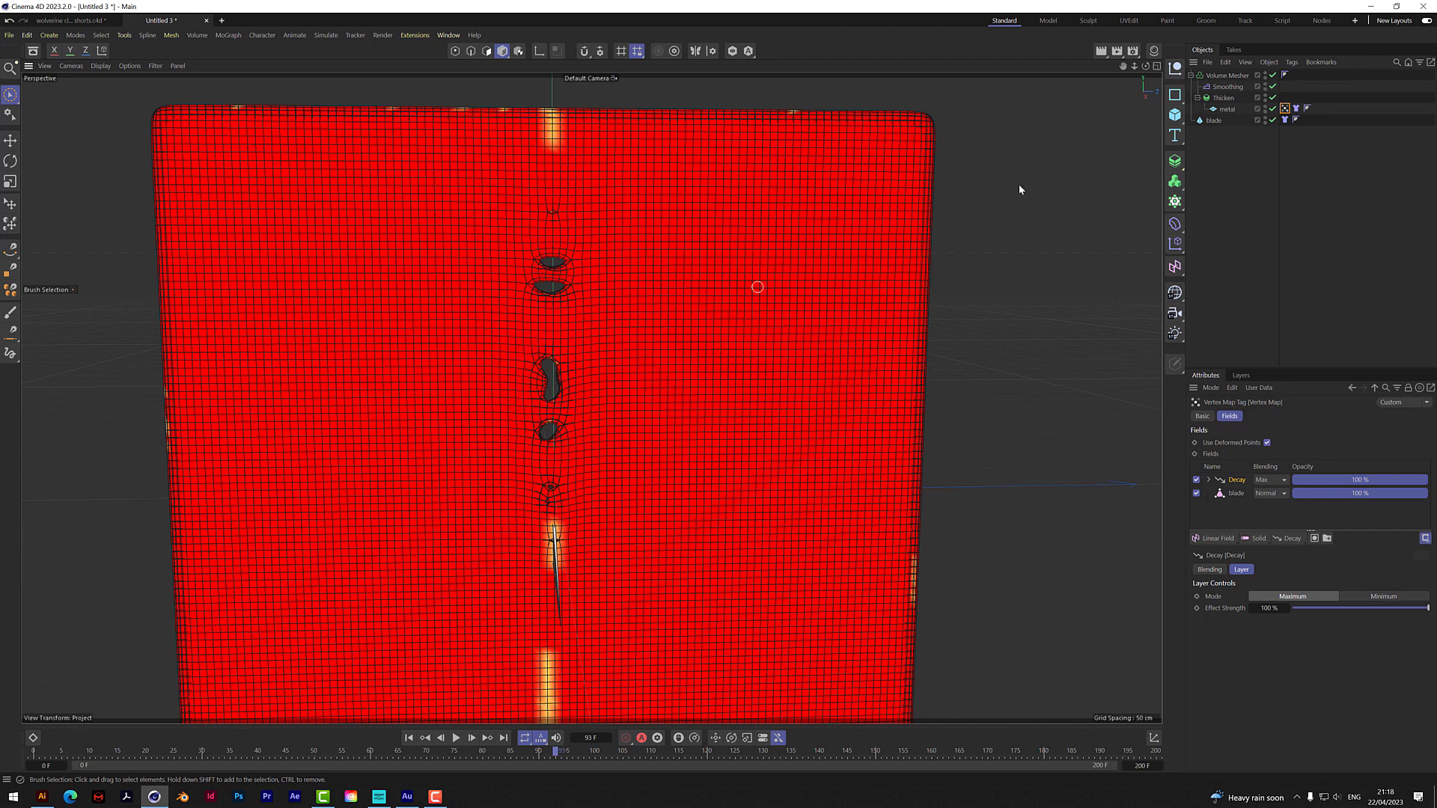
- Set the Smoothing deformer's stiffness to 0% and iterations to 5, and replay the simulation up to frame 73
{"action": "left_click", "coordinate": [1229, 85]}
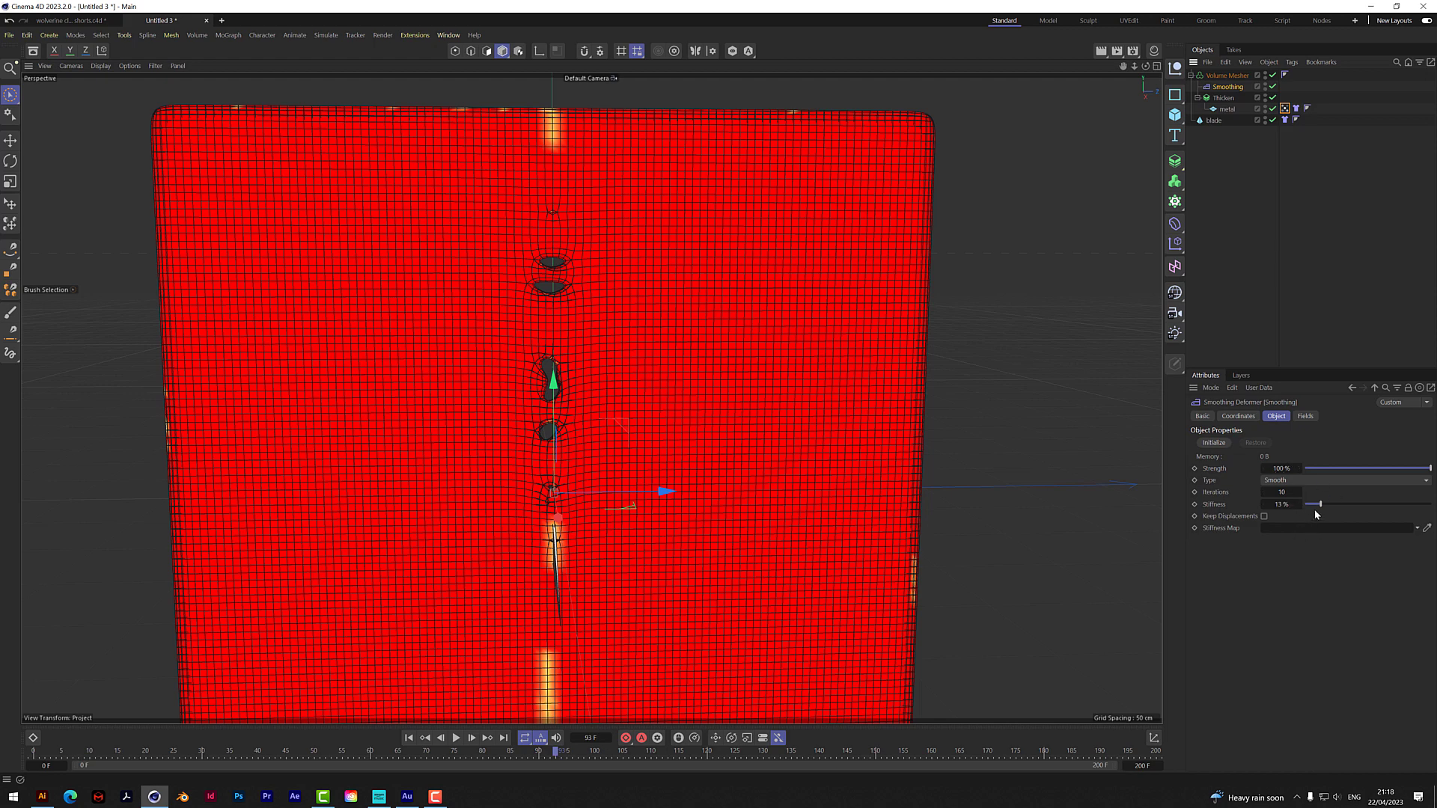
{"action": "left_click_drag", "start_coordinate": [1320, 505], "coordinate": [1284, 493]}
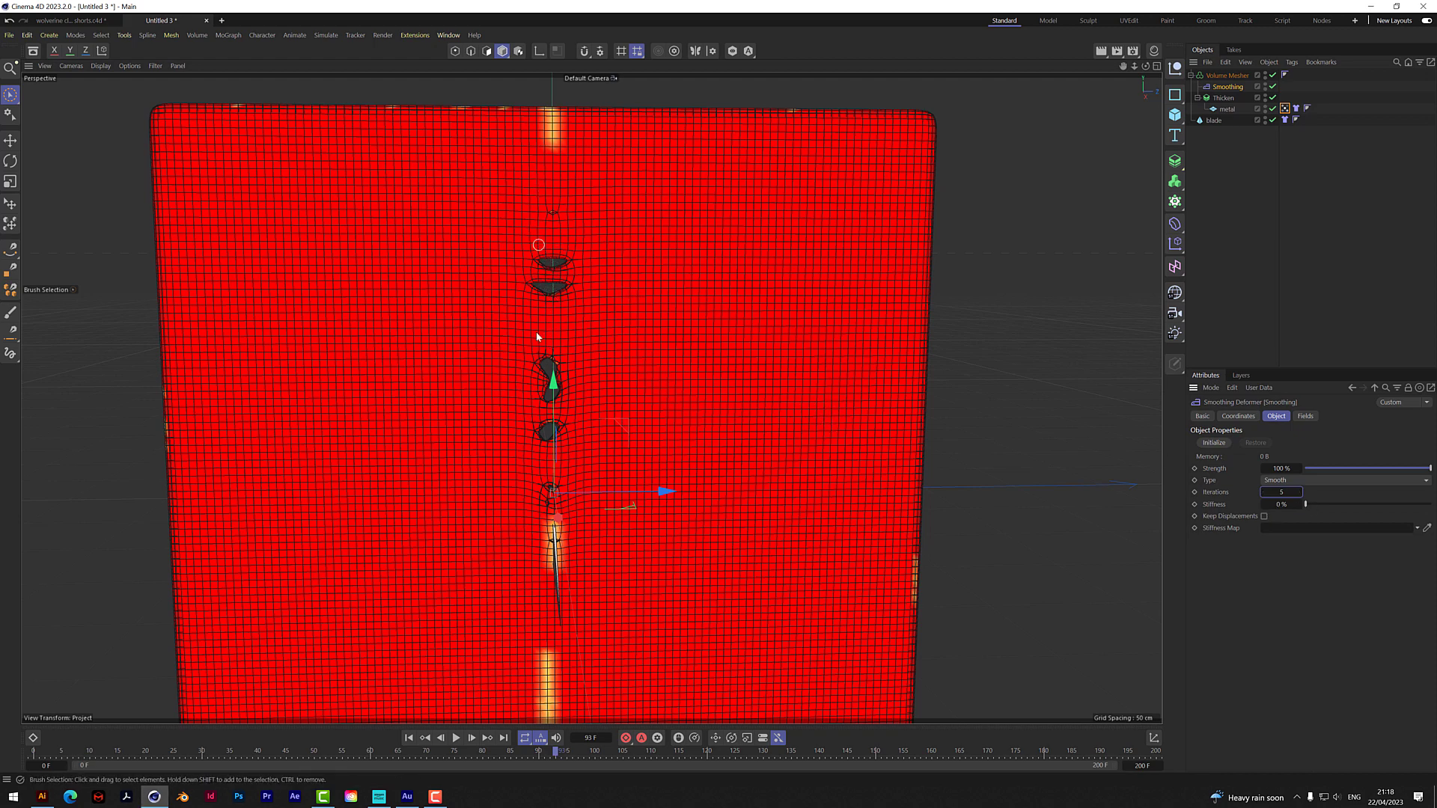
{"action": "left_click", "coordinate": [455, 739]}
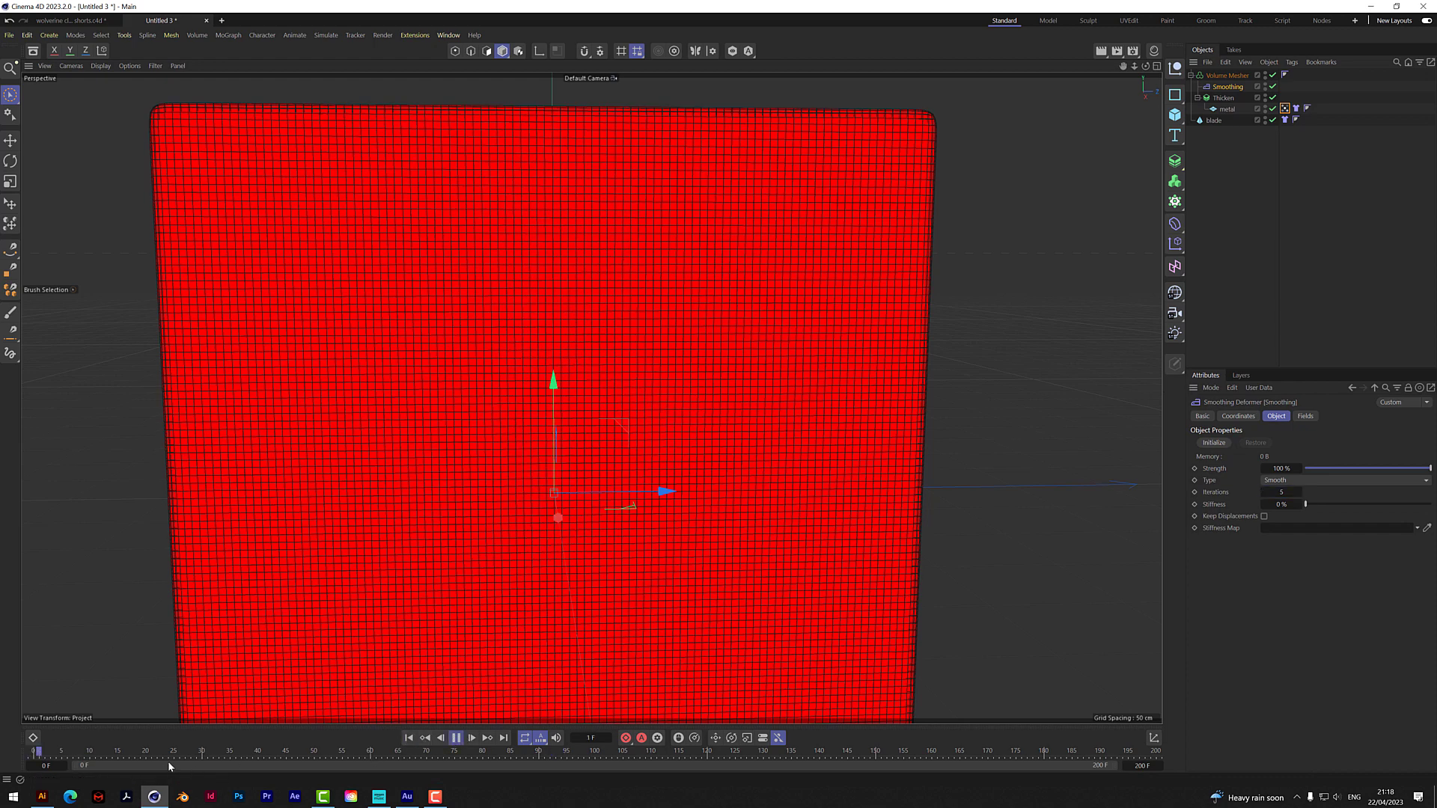
{"action": "left_click", "coordinate": [458, 741]}
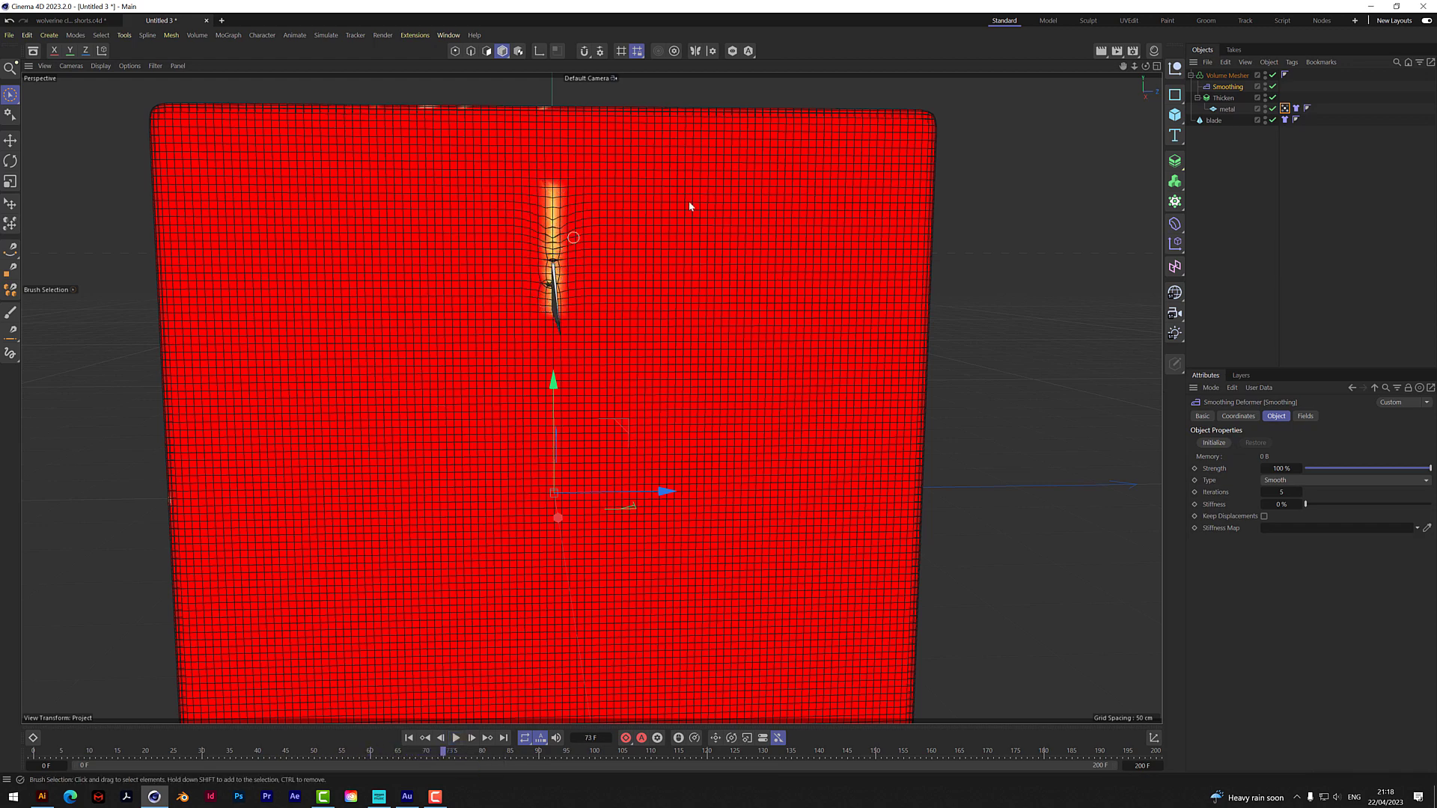
- Assign the Vertex Map to the Bendiness of the metal plane's Cloth tag
{"action": "left_click", "coordinate": [1296, 108]}
{"action": "left_click", "coordinate": [1231, 417]}
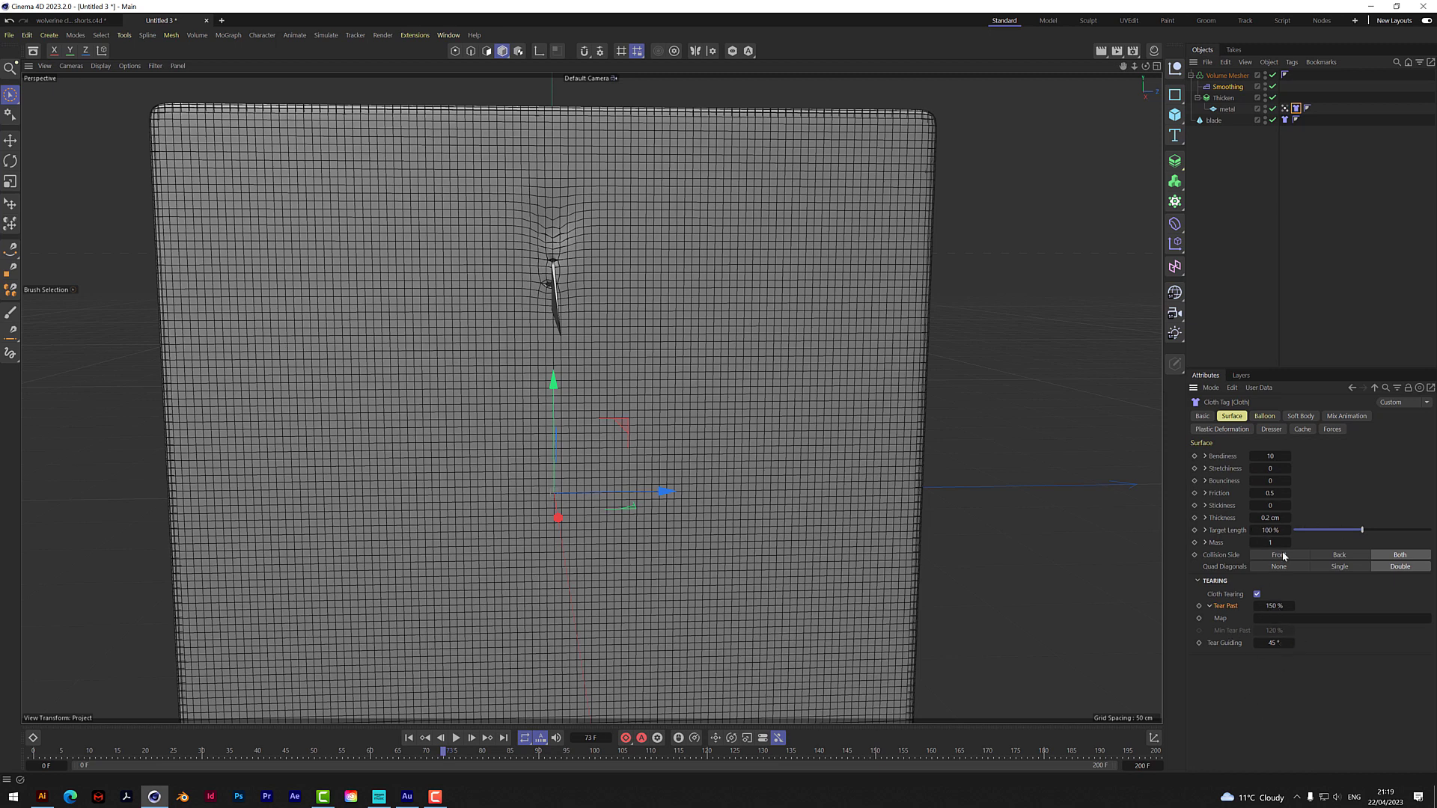
{"action": "left_click", "coordinate": [1270, 456]}
{"action": "left_click", "coordinate": [1204, 456]}
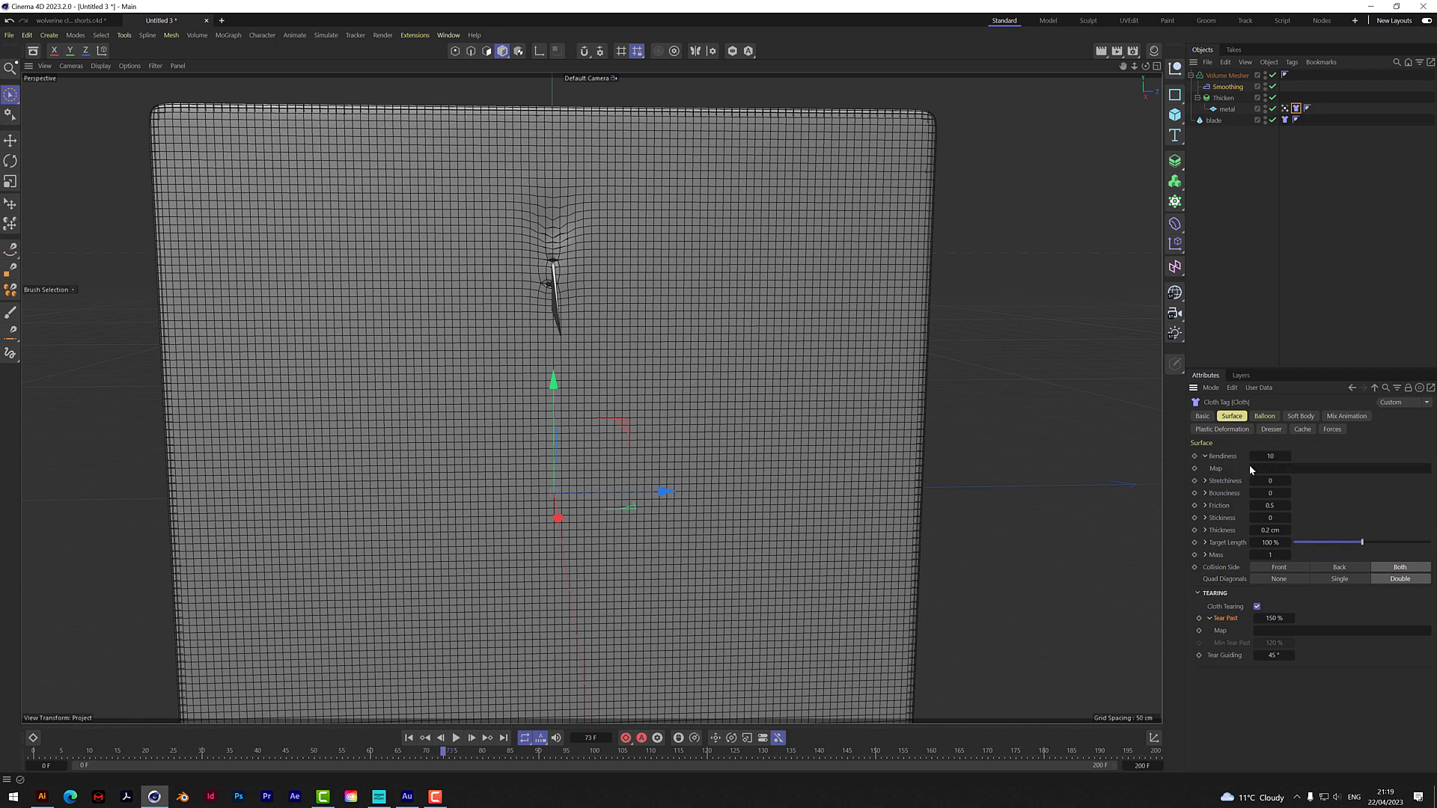
{"action": "left_click_drag", "start_coordinate": [1285, 108], "coordinate": [1267, 468]}
- Set the metal Cloth tag's Target Length to 70% and assign the Vertex Map to it
{"action": "left_click", "coordinate": [1272, 543]}
{"action": "left_click", "coordinate": [1206, 543]}
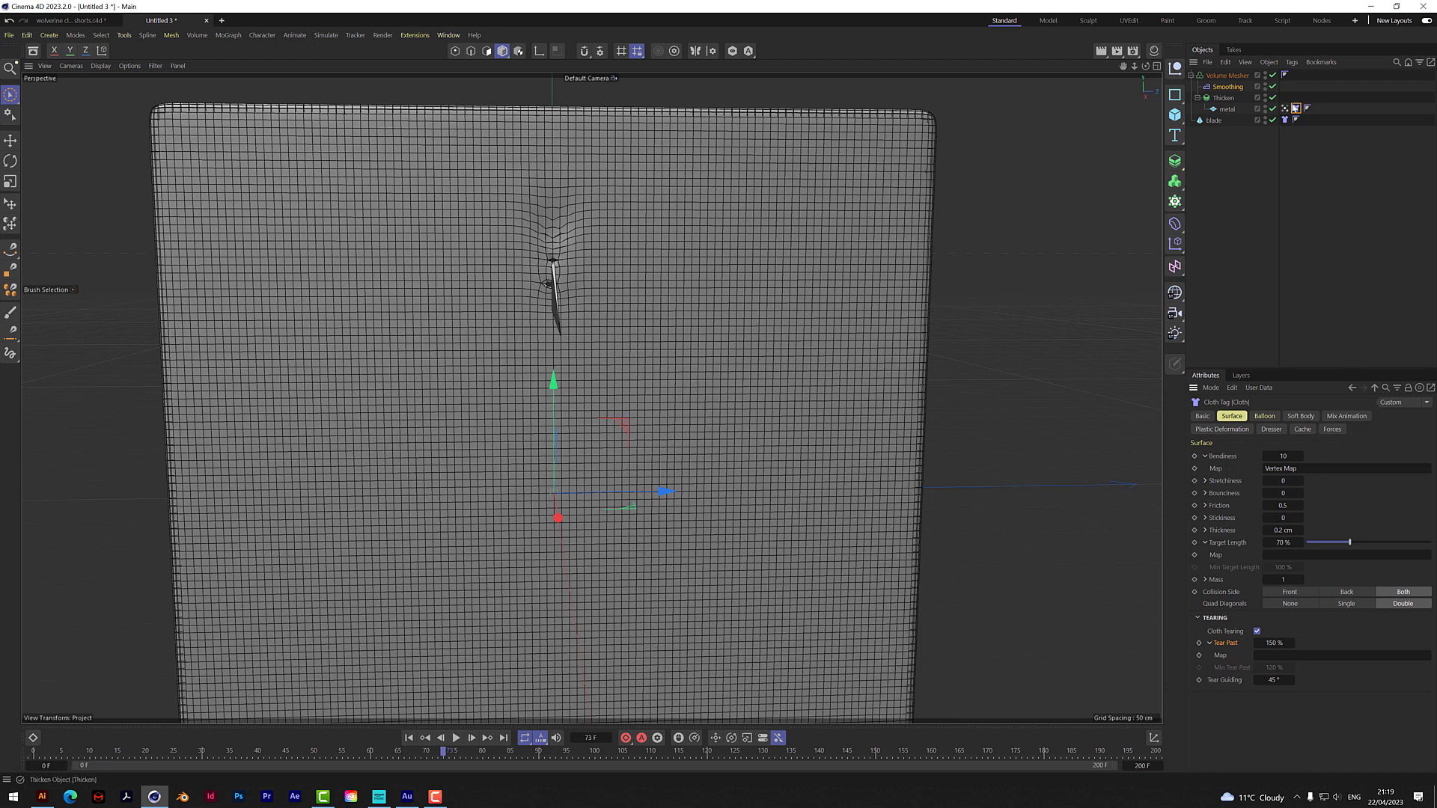
{"action": "left_click_drag", "start_coordinate": [1284, 108], "coordinate": [1288, 556]}
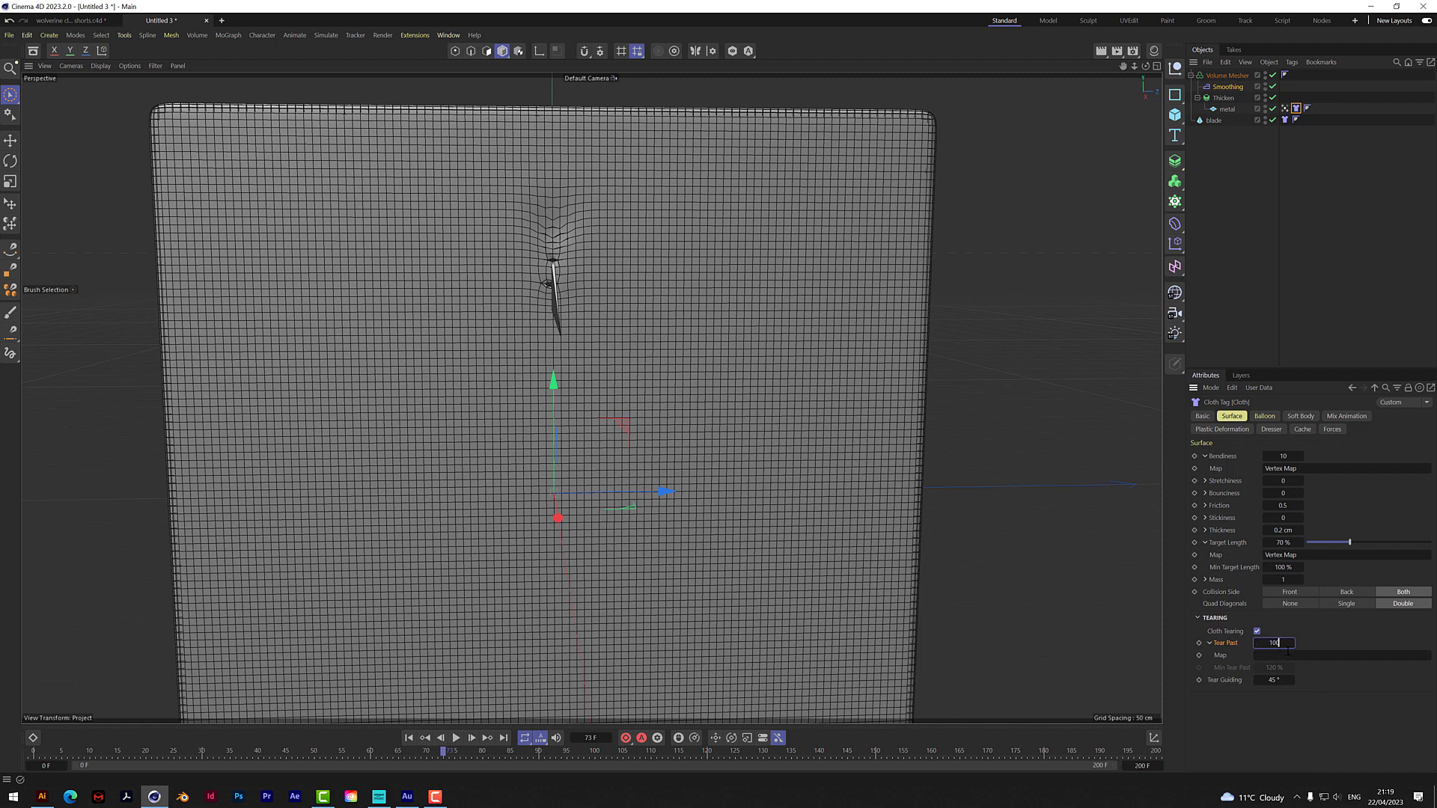
- Set Tear Past to 100% with the Vertex Map assigned, and set Tear Guiding to 90°
{"action": "left_click_drag", "start_coordinate": [1285, 109], "coordinate": [1280, 658]}
{"action": "left_click", "coordinate": [1273, 681]}
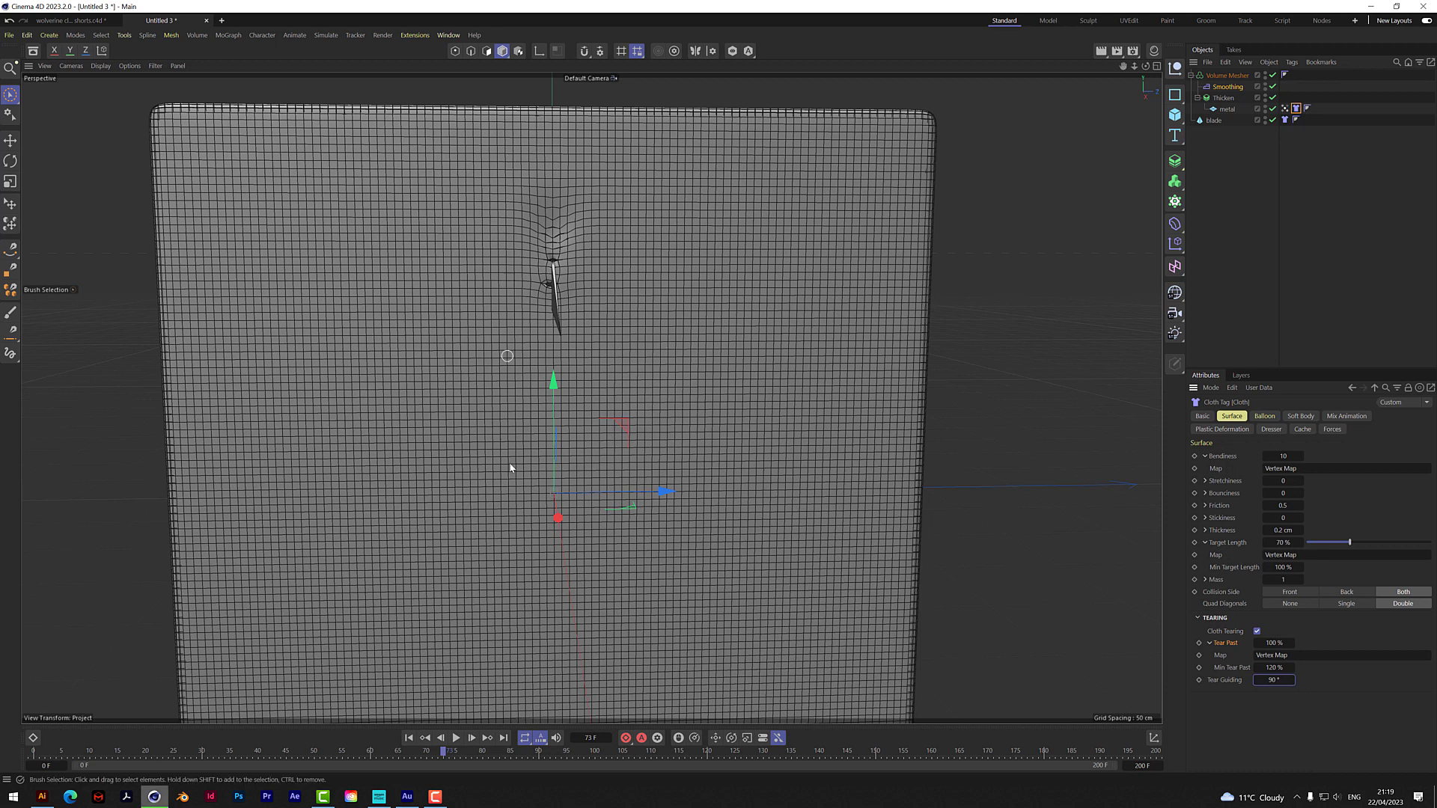
- Review the Mix Animation settings, replay the simulation from the first frame, stop at frame 93, and inspect the tear from an angle
{"action": "left_click", "coordinate": [1354, 417]}
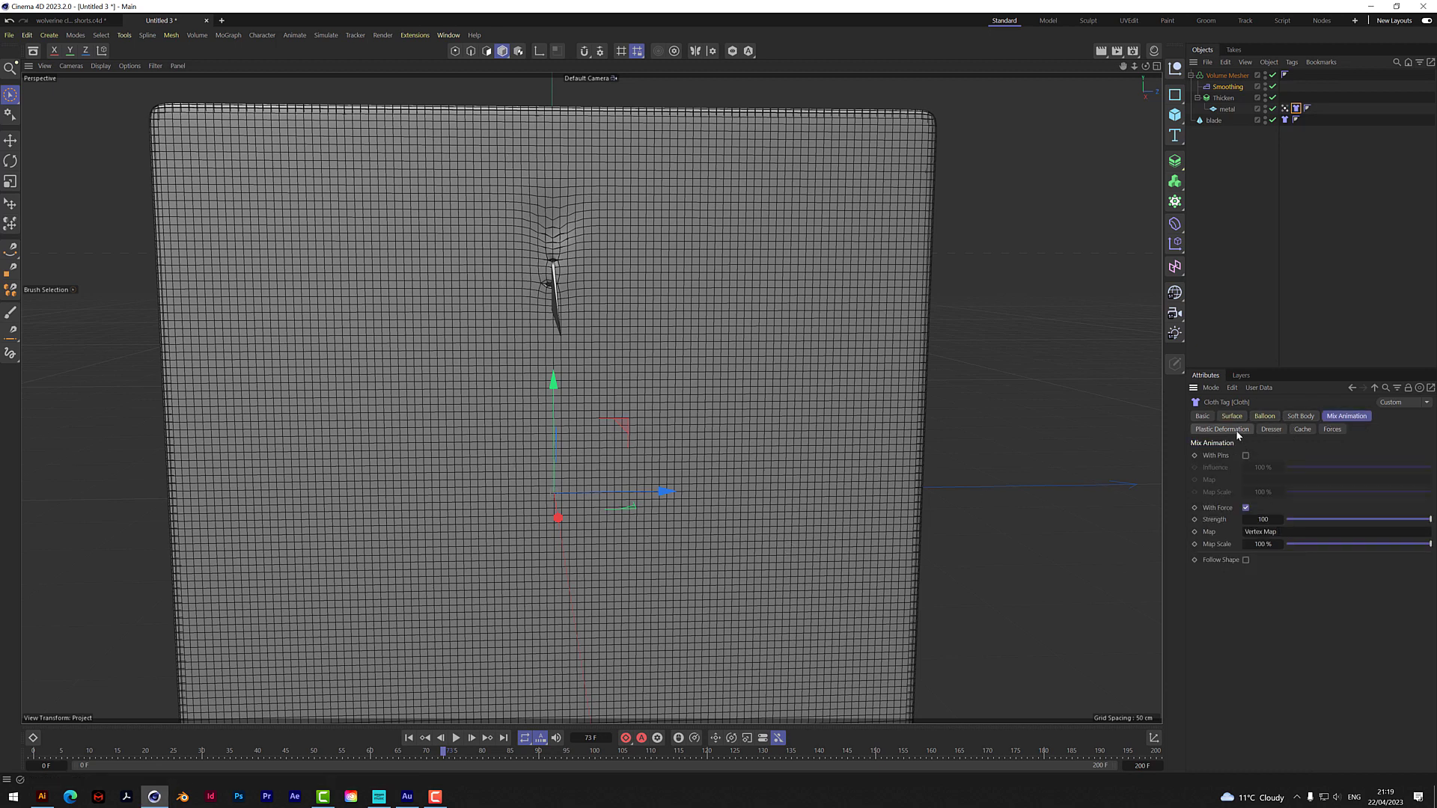
{"action": "left_click", "coordinate": [409, 739]}
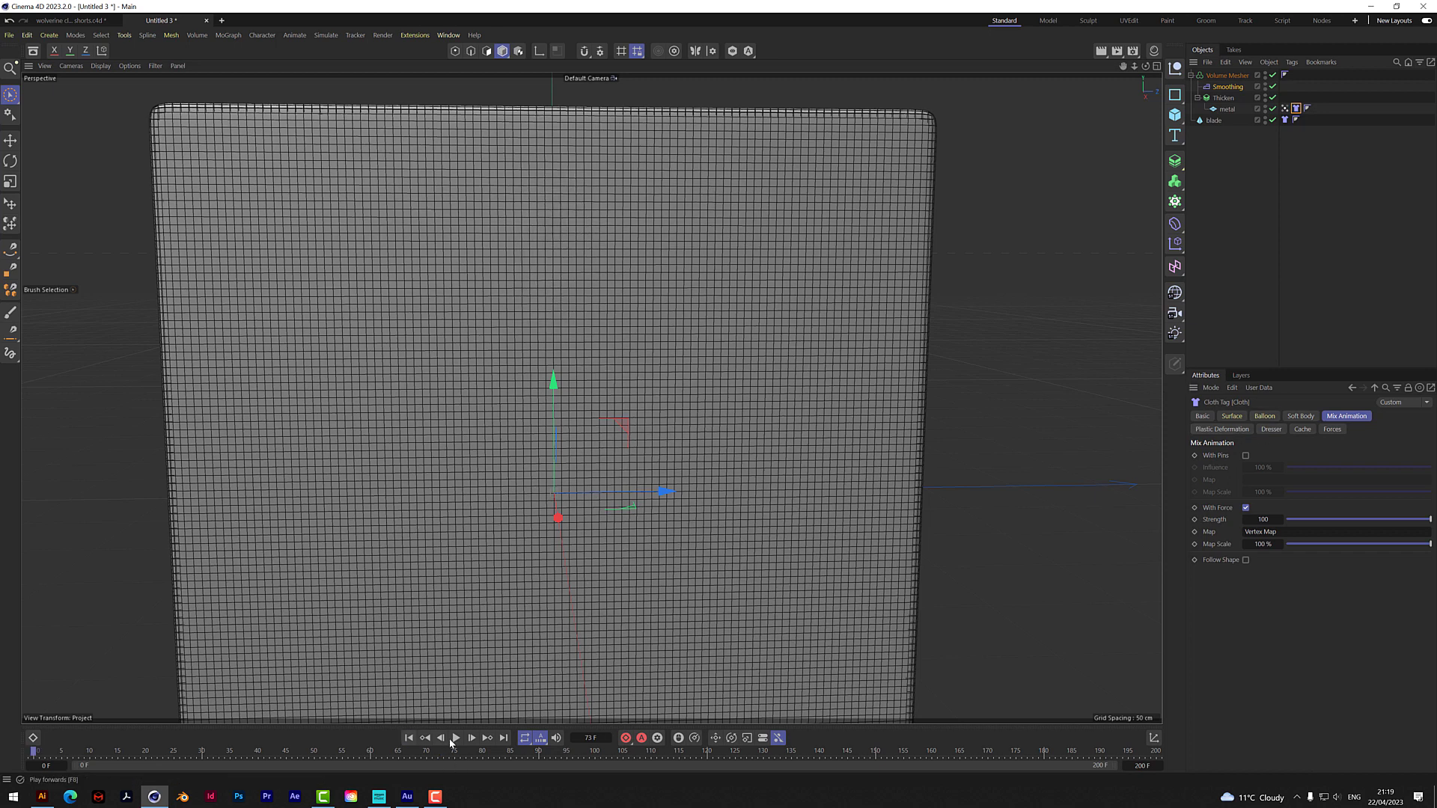
{"action": "left_click", "coordinate": [454, 738]}
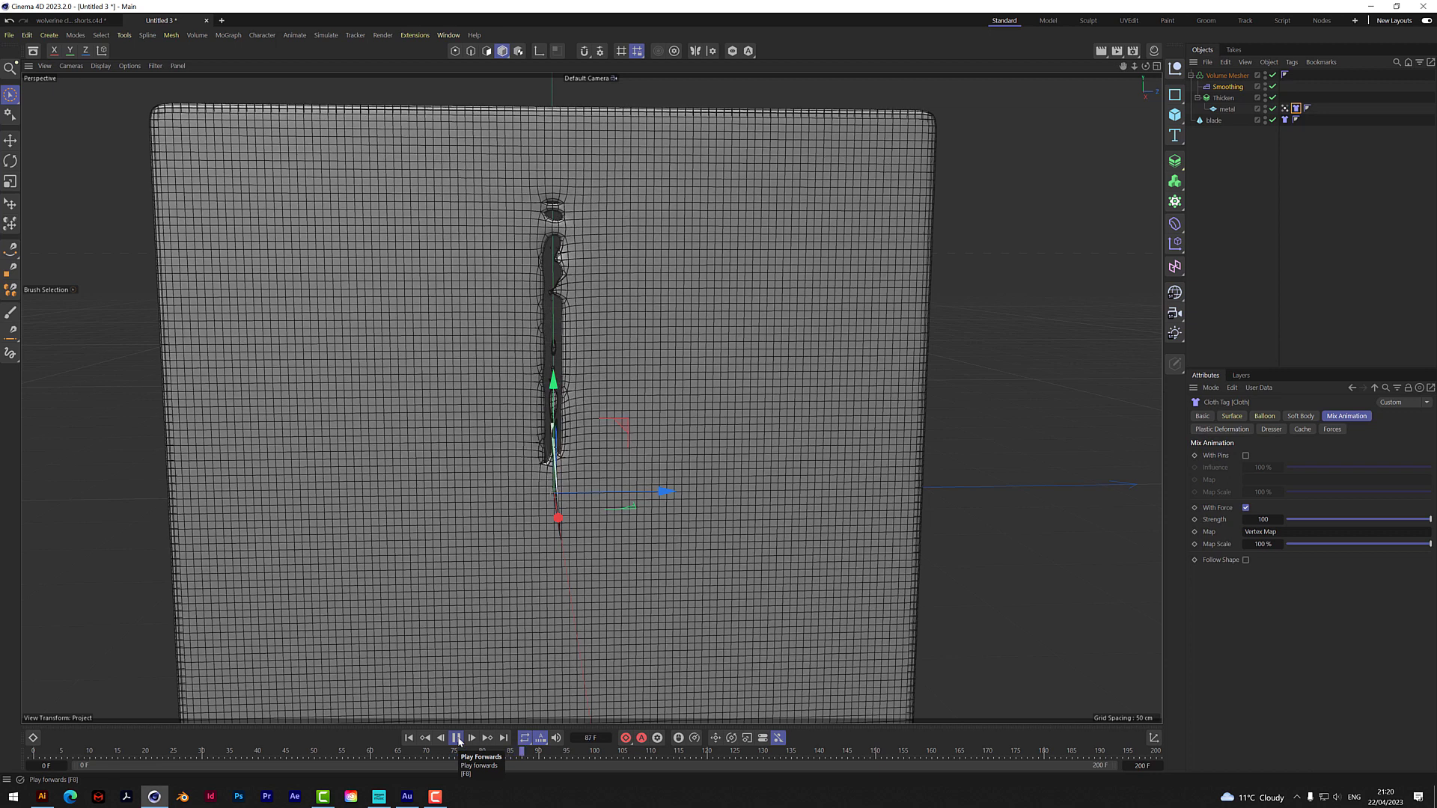
{"action": "left_click", "coordinate": [456, 738]}
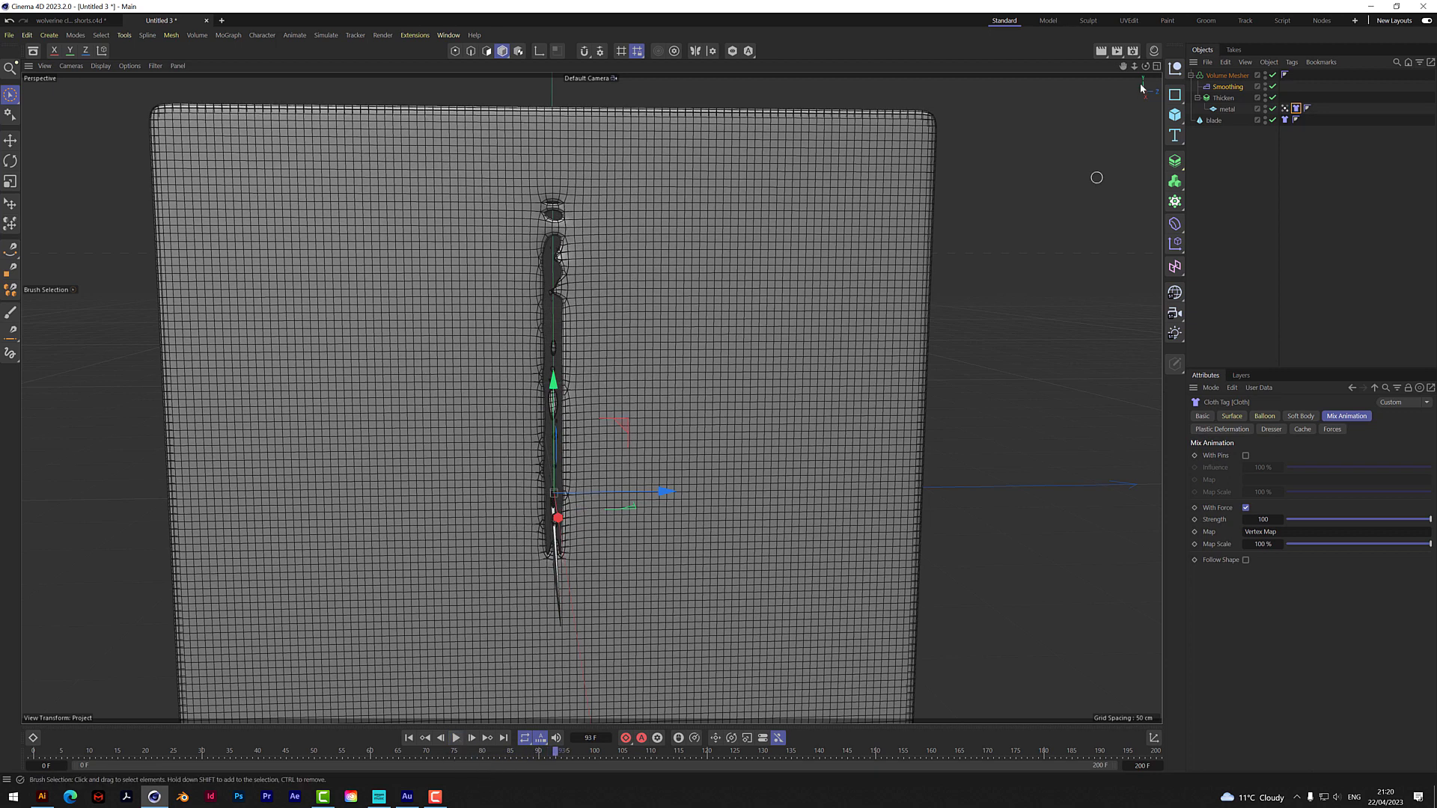
{"action": "left_click_drag", "start_coordinate": [1142, 68], "coordinate": [1123, 89]}
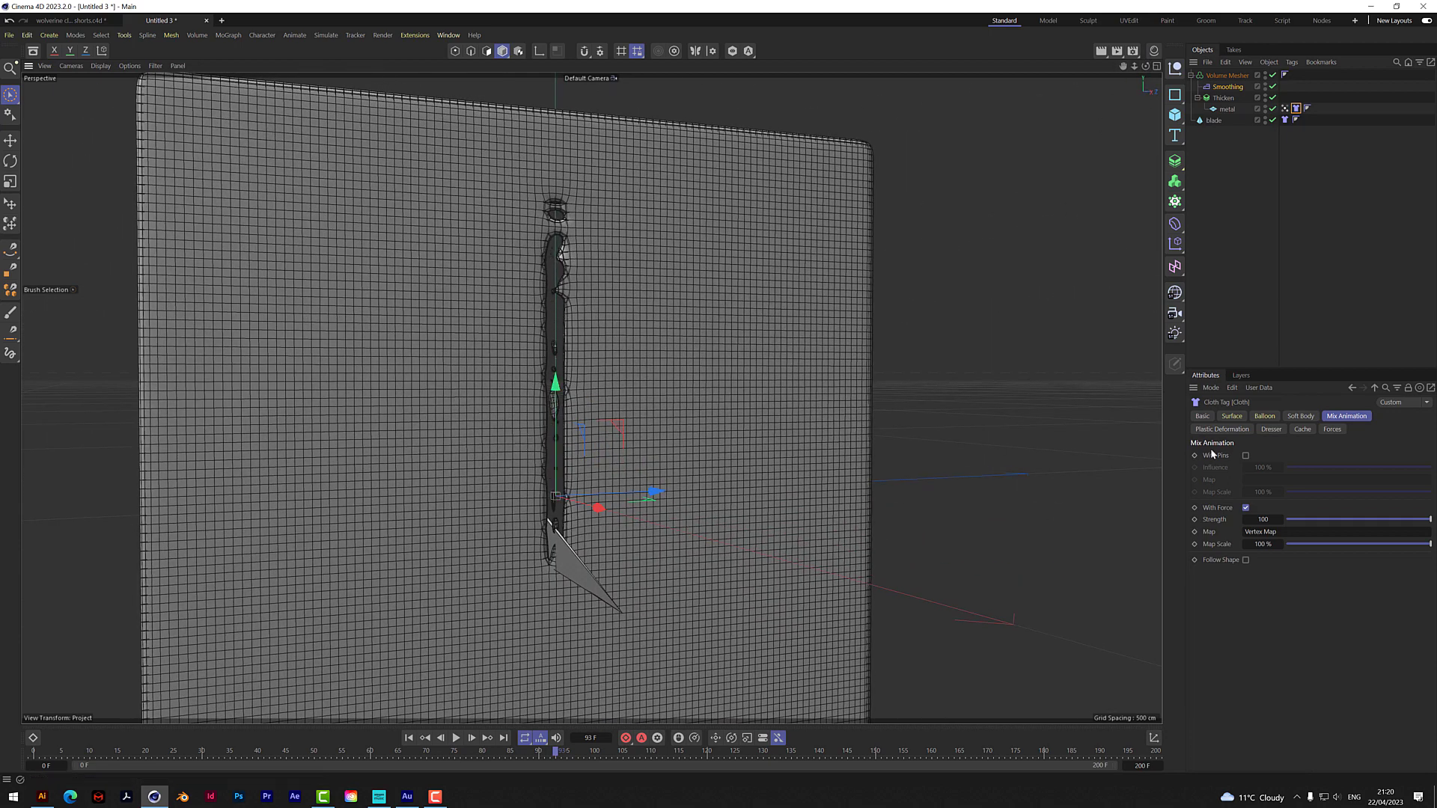
- Review the Cloth tag's Surface settings and the Vertex Map, and check the torn plane with Thicken temporarily disabled
{"action": "left_click", "coordinate": [1234, 416]}
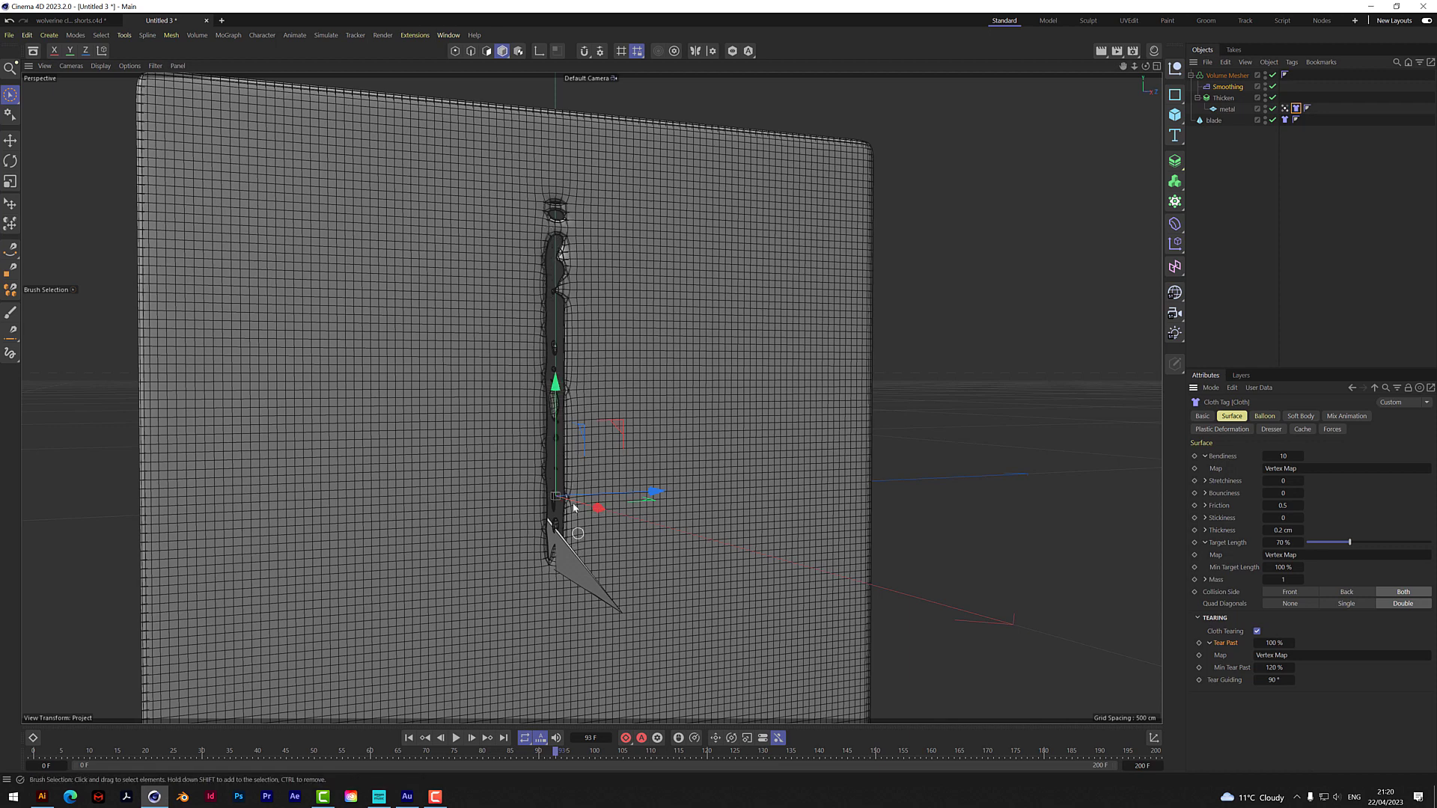
{"action": "left_click", "coordinate": [1285, 108]}
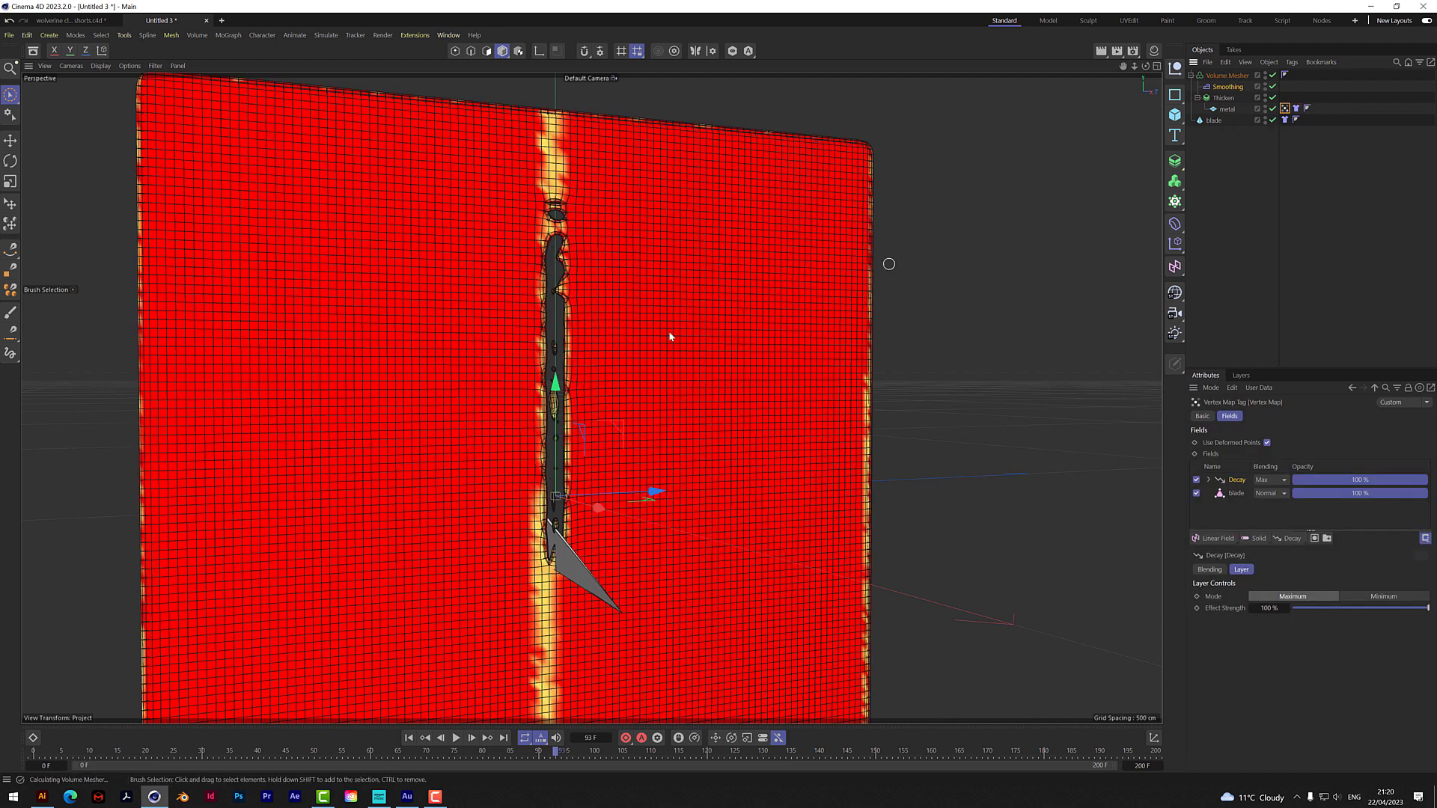
{"action": "left_click", "coordinate": [1273, 98]}
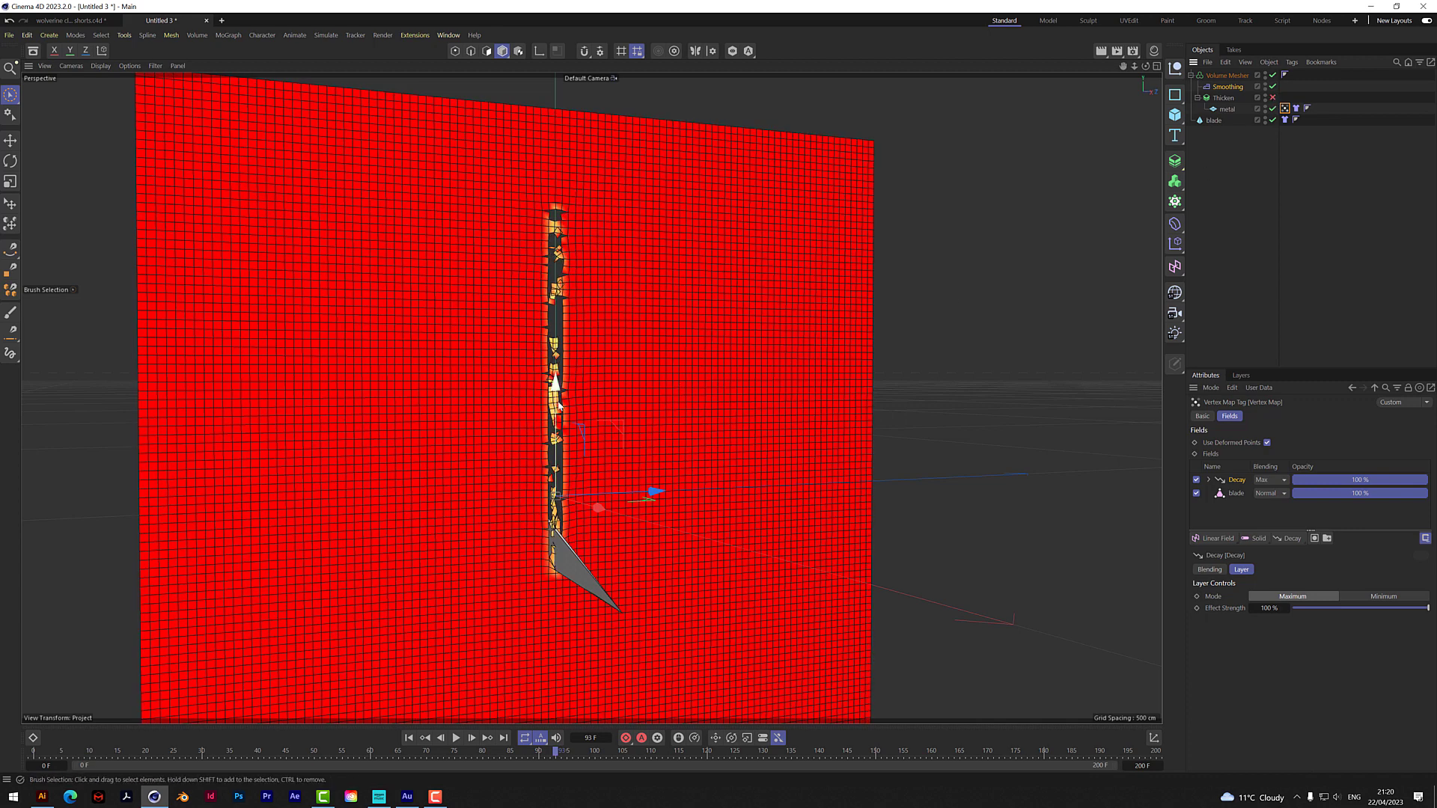
{"action": "left_click", "coordinate": [1271, 98]}
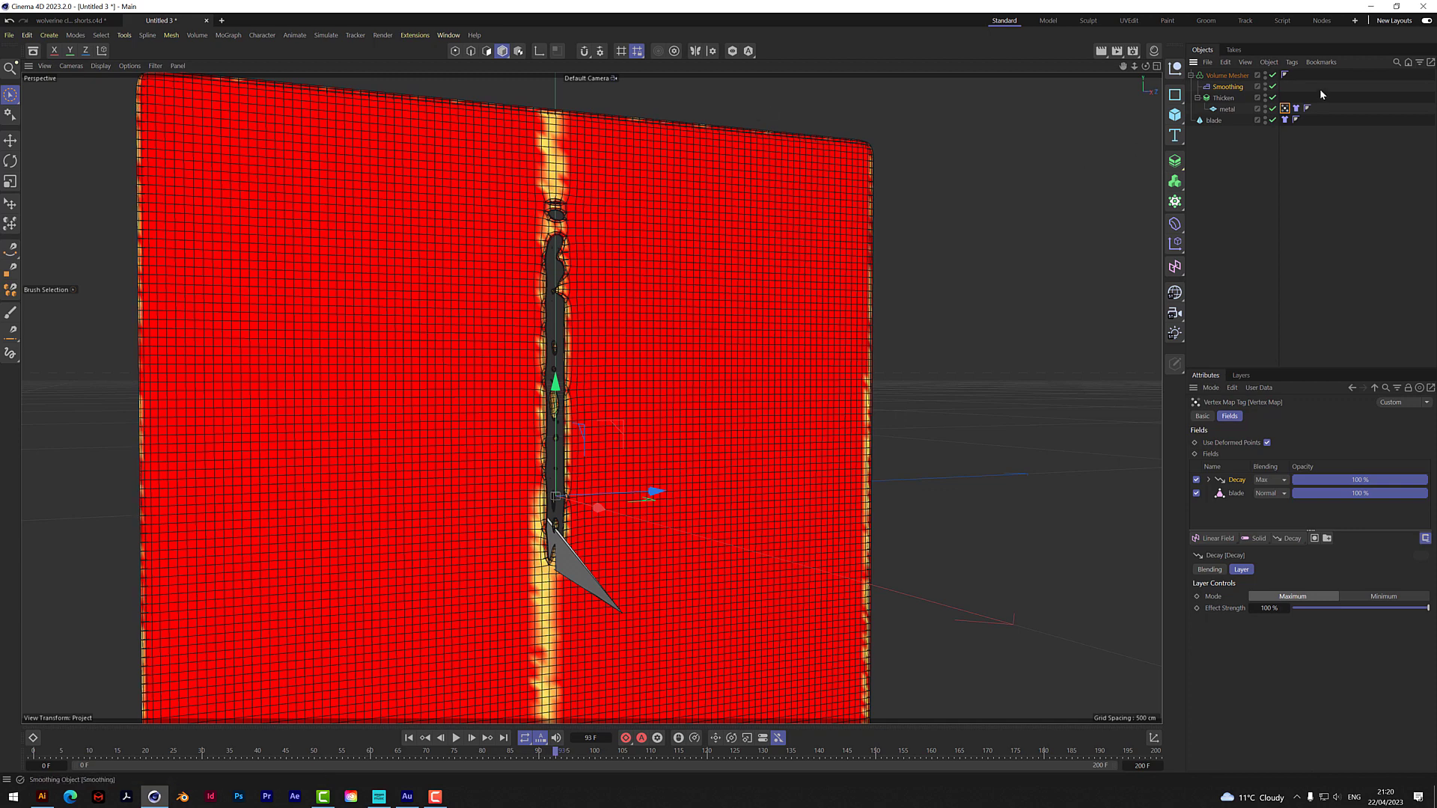
- Set the Smoothing deformer's iterations to 72 and stiffness to 73%, and check the smoothed tear edges
{"action": "left_click", "coordinate": [1227, 87]}
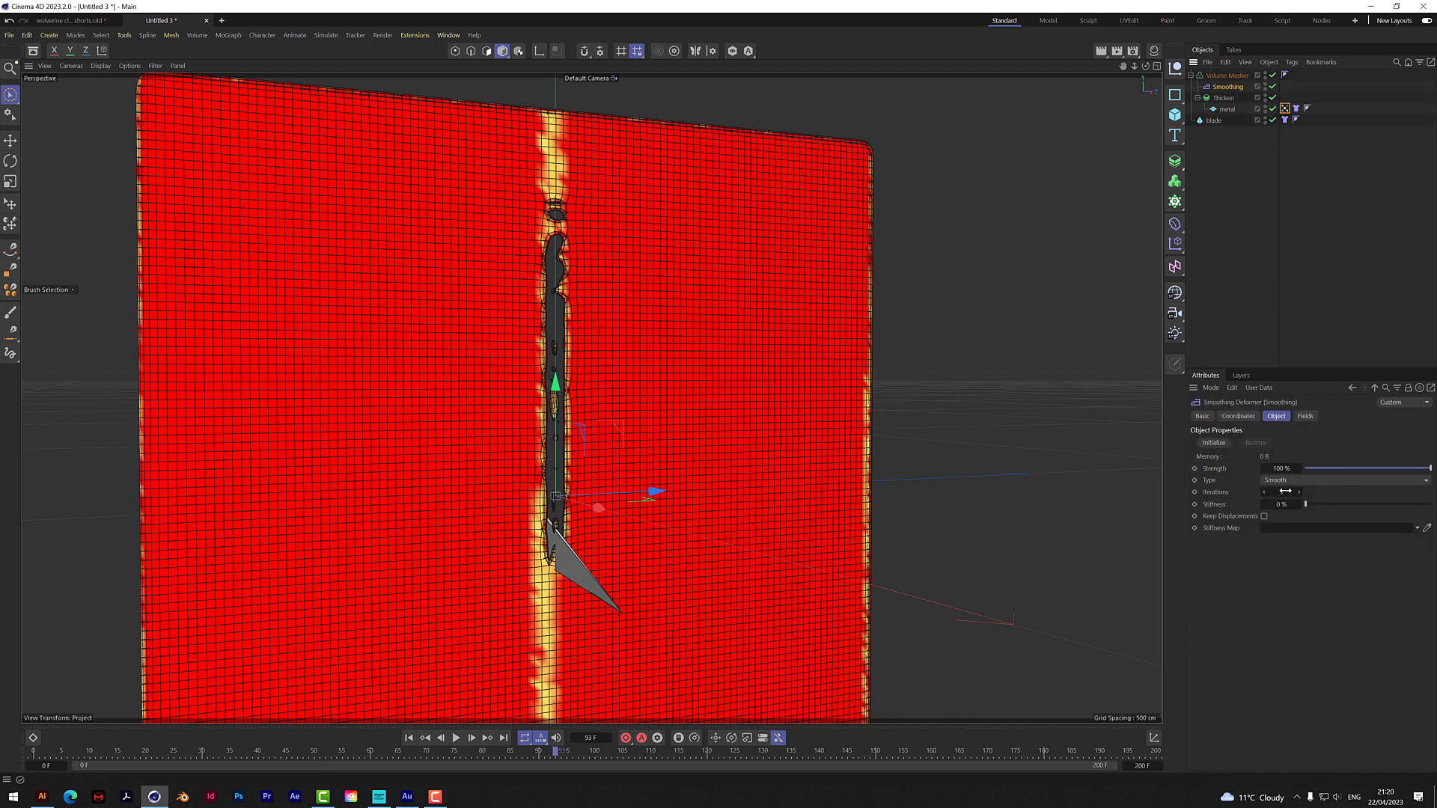
{"action": "left_click_drag", "start_coordinate": [1284, 492], "coordinate": [1355, 492]}
{"action": "mouse_move", "coordinate": [1299, 493]}
{"action": "left_mouse_down"}
{"action": "mouse_move", "coordinate": [1332, 507]}
{"action": "mouse_move", "coordinate": [1274, 502]}
{"action": "left_mouse_up"}
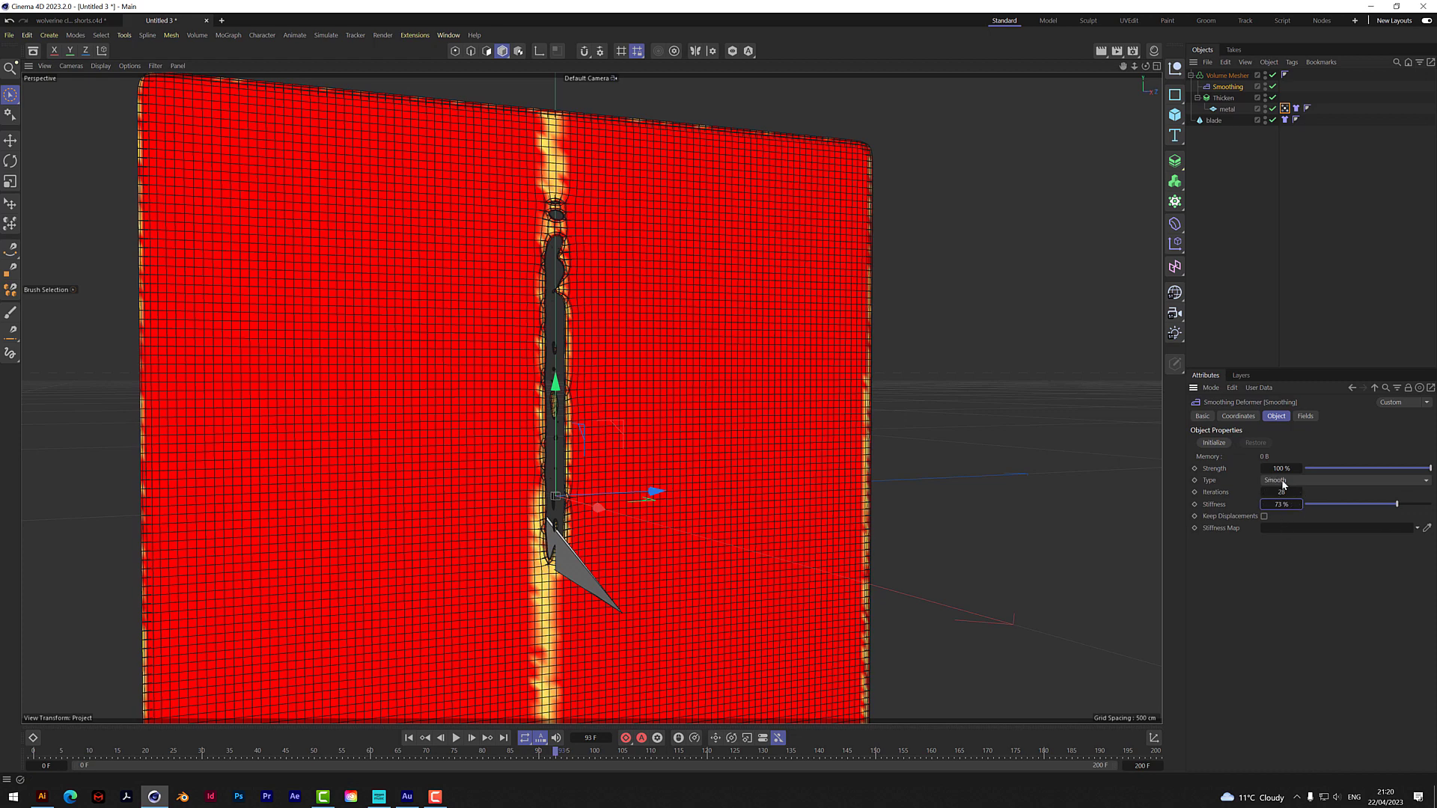
{"action": "left_click_drag", "start_coordinate": [1286, 492], "coordinate": [1321, 492]}
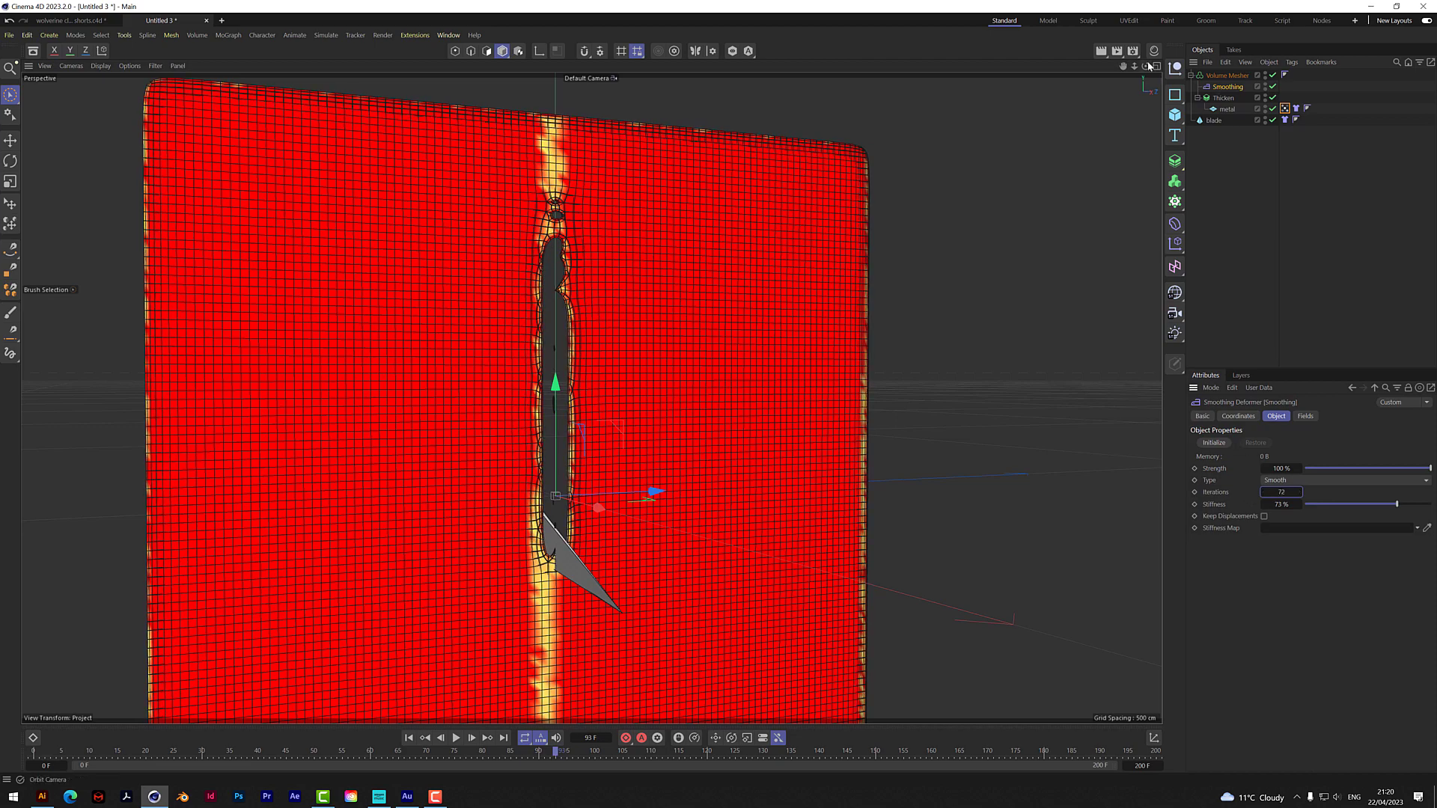
{"action": "mouse_move", "coordinate": [1145, 66]}
{"action": "left_mouse_down"}
{"action": "mouse_move", "coordinate": [1097, 53]}
{"action": "mouse_move", "coordinate": [1122, 74]}
{"action": "left_mouse_up"}
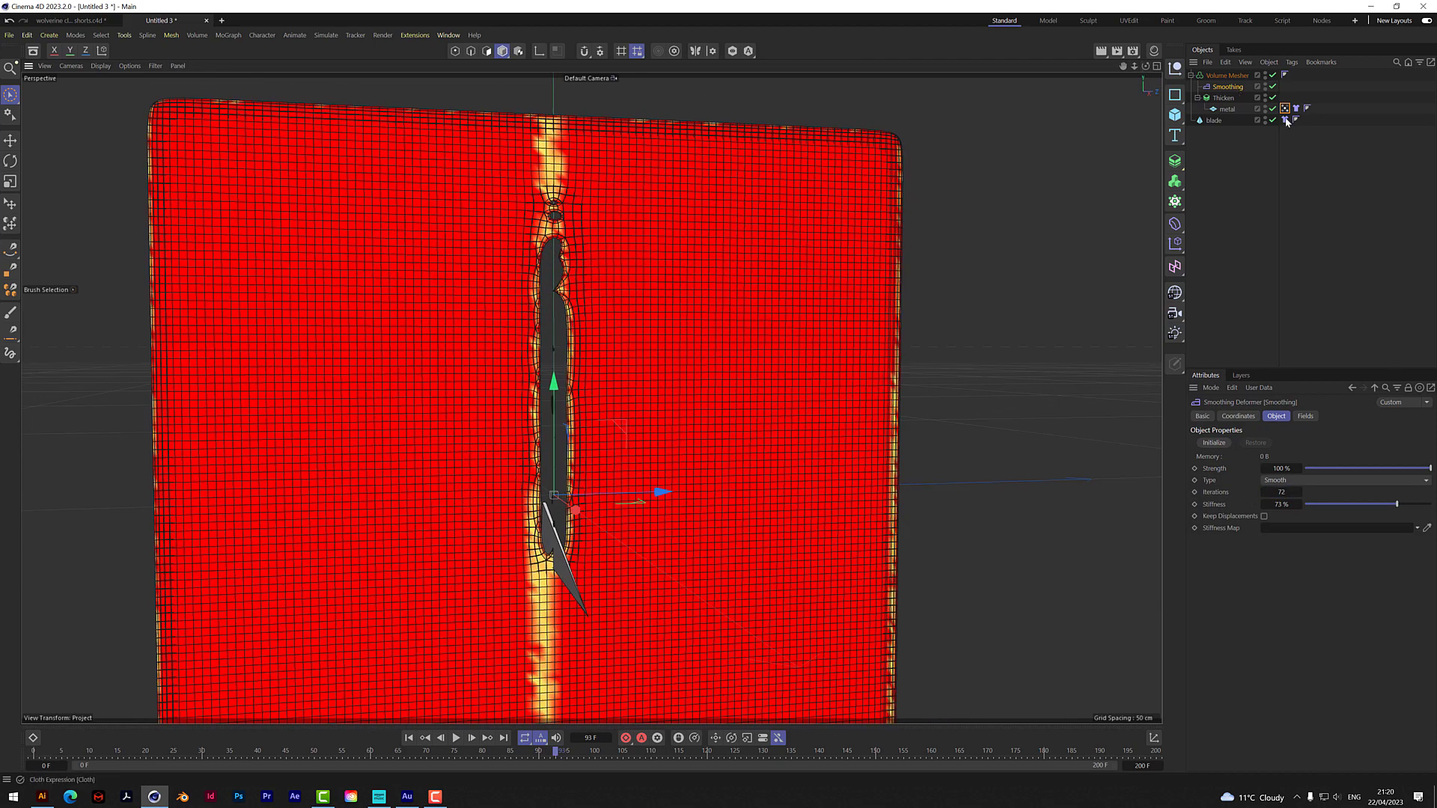
- Set the metal's Cloth tag Target Length to 50% and replay the simulation from the first frame, stopping at frame 90
{"action": "left_click", "coordinate": [1296, 110]}
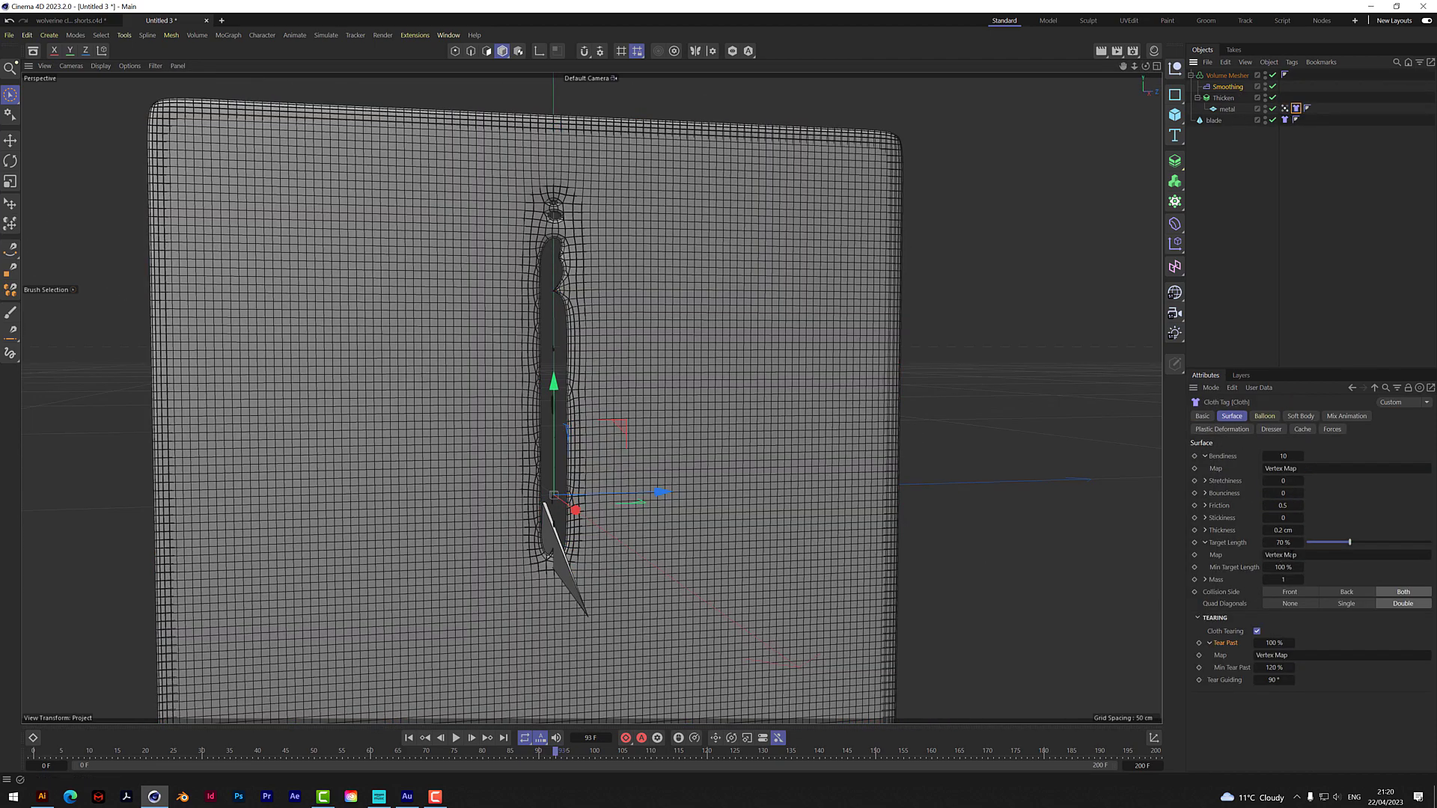
{"action": "left_click", "coordinate": [1289, 542]}
{"action": "key", "text": "Return"}
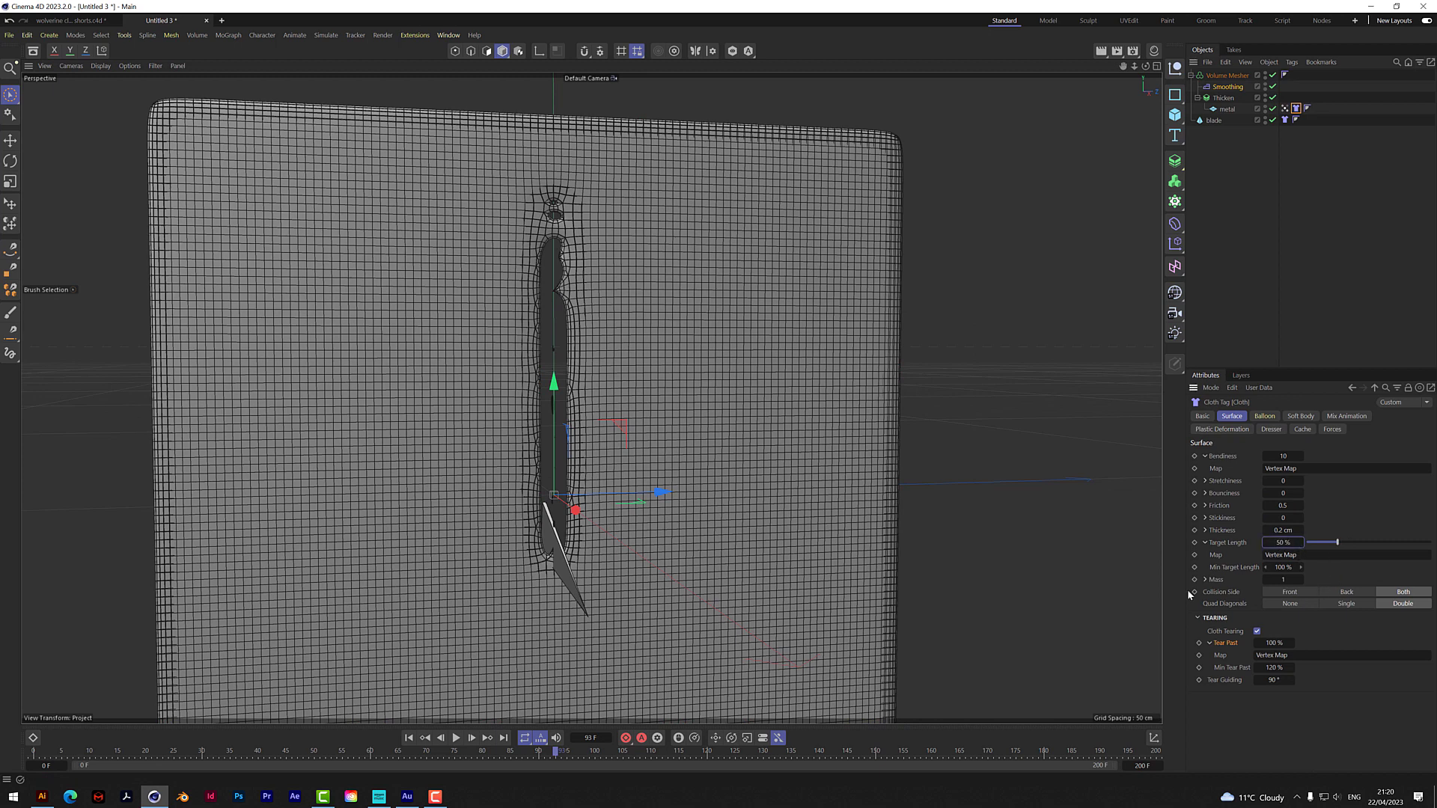
{"action": "left_click", "coordinate": [409, 738]}
{"action": "left_click", "coordinate": [456, 739]}
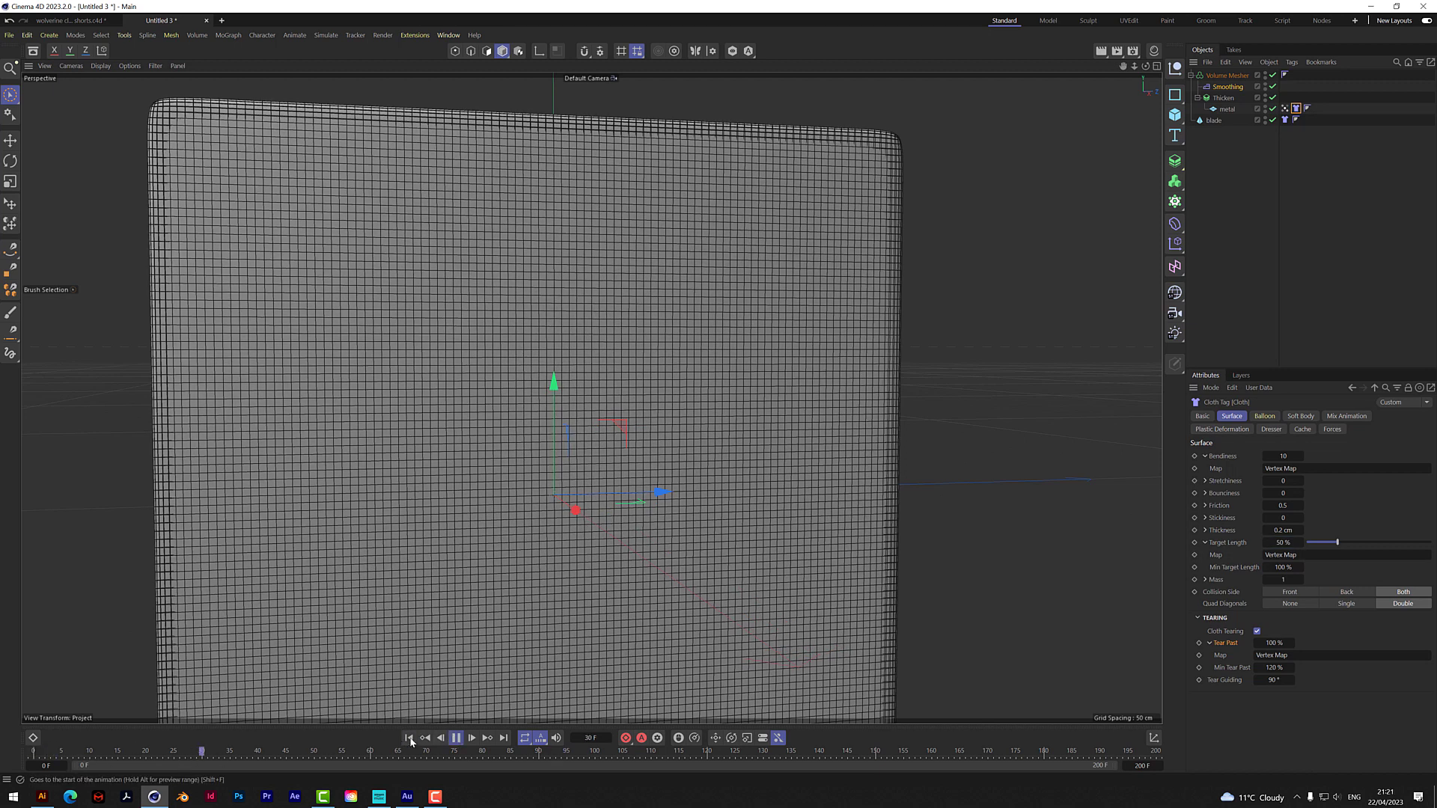
{"action": "left_click", "coordinate": [457, 738]}
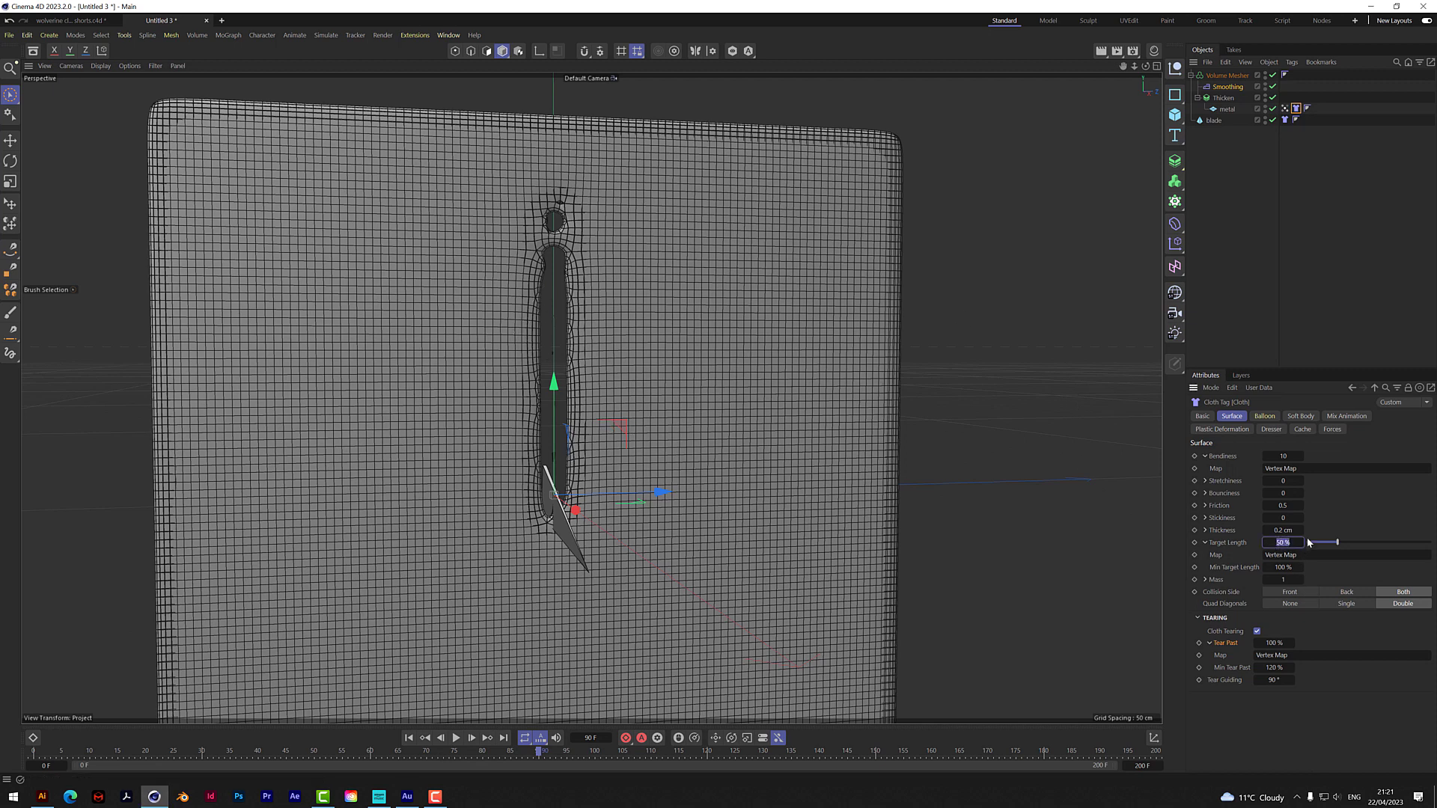
- Set the Target Length to 80%, replay the simulation from the first frame to frame 82, and inspect the tear from an angle
{"action": "left_click", "coordinate": [408, 738]}
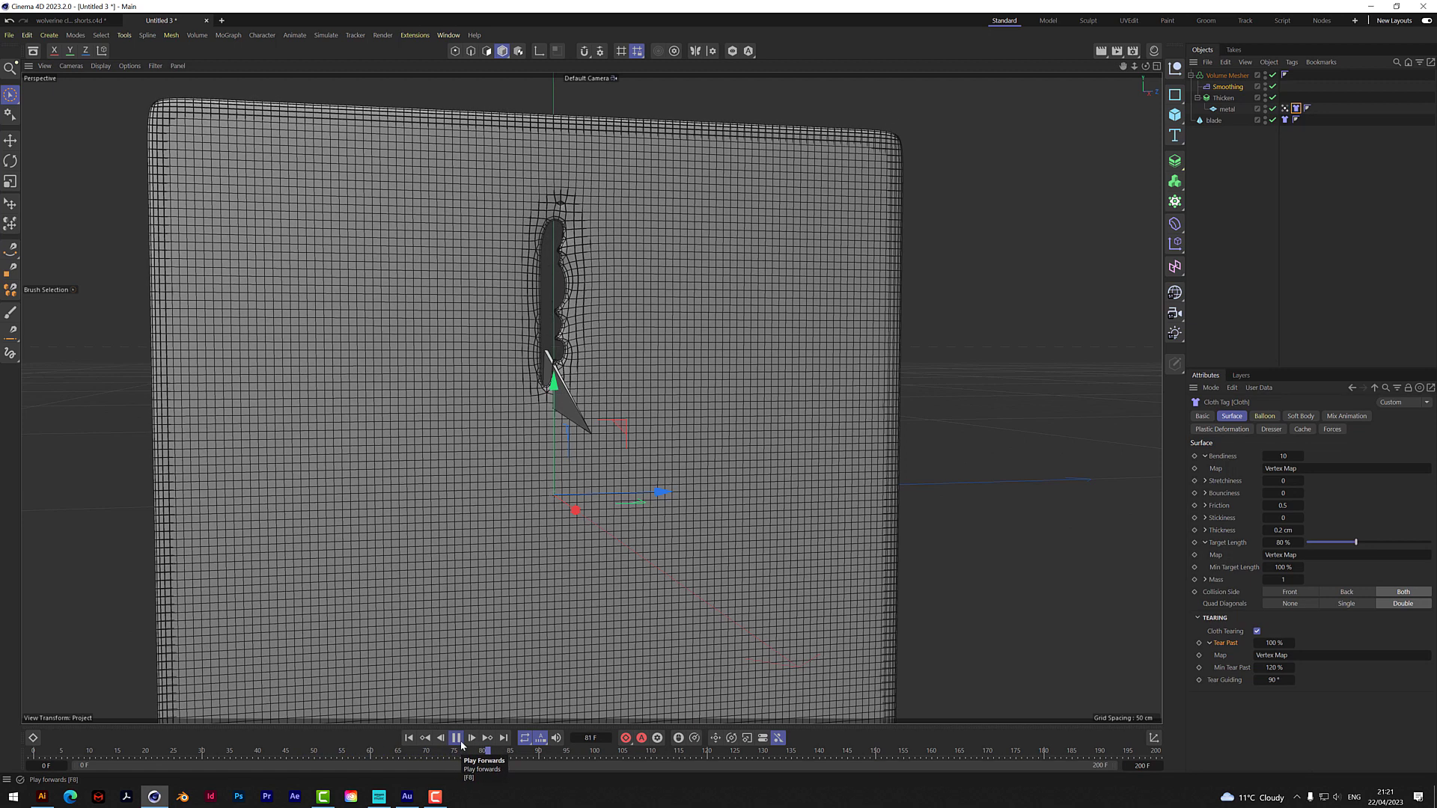
{"action": "left_click", "coordinate": [461, 743]}
{"action": "mouse_move", "coordinate": [1145, 67]}
{"action": "left_mouse_down"}
{"action": "mouse_move", "coordinate": [1047, 73]}
{"action": "mouse_move", "coordinate": [1149, 71]}
{"action": "left_mouse_up"}
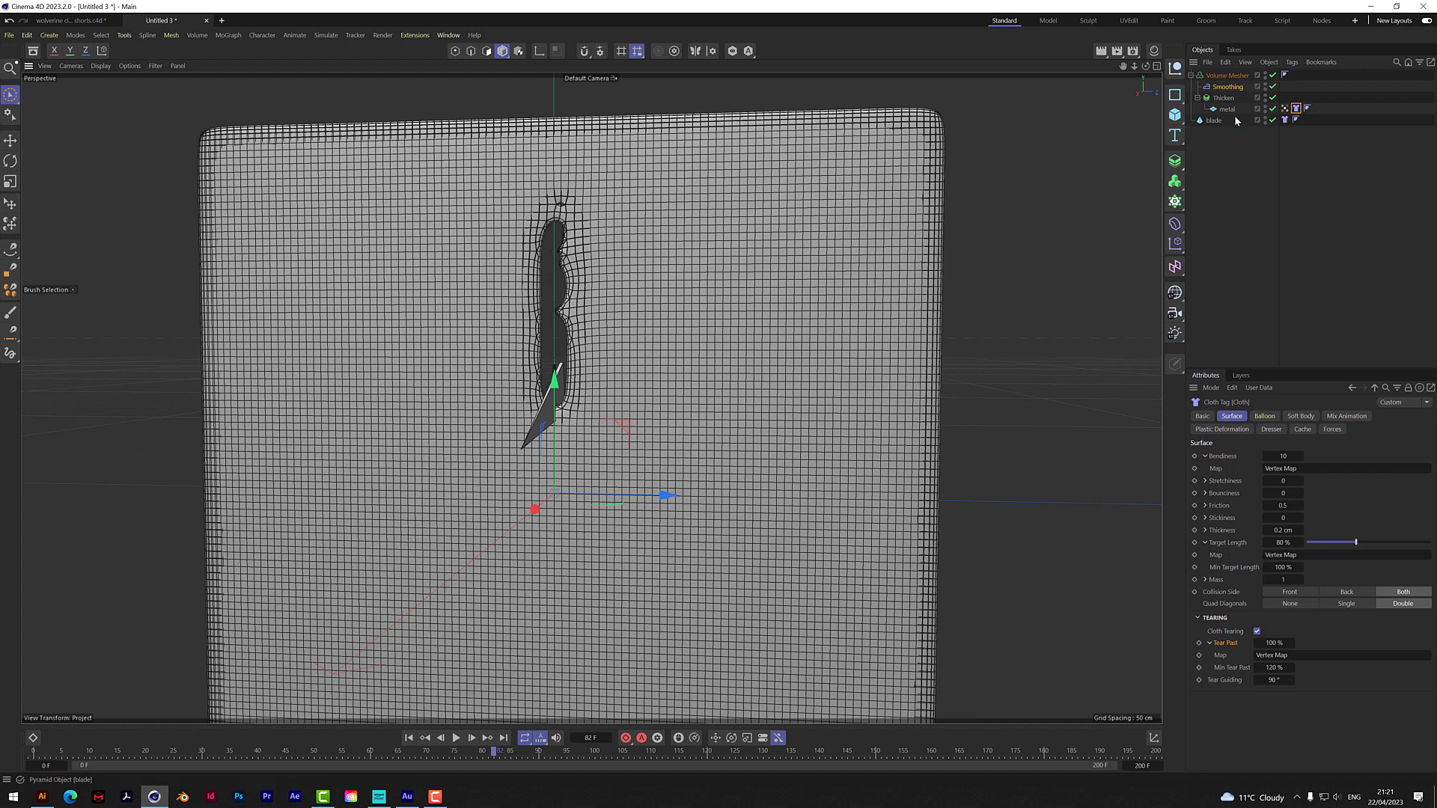
- Set the Smoothing deformer's iterations to 9, stiffness to 72% and strength to 90%, and check the tear from another angle
{"action": "left_click", "coordinate": [1227, 87]}
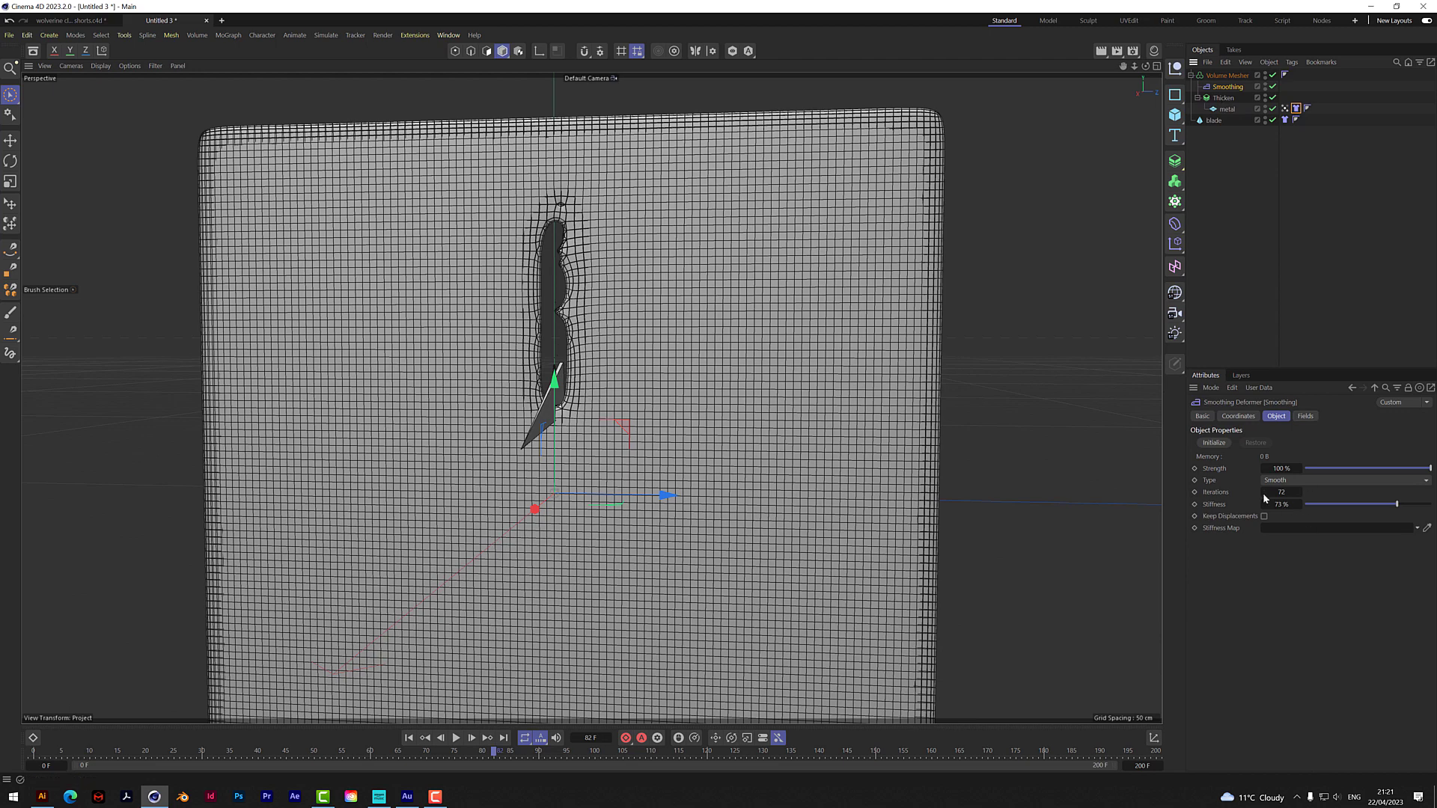
{"action": "mouse_move", "coordinate": [1283, 493]}
{"action": "left_mouse_down"}
{"action": "mouse_move", "coordinate": [1354, 492]}
{"action": "mouse_move", "coordinate": [1254, 506]}
{"action": "mouse_move", "coordinate": [1283, 506]}
{"action": "left_mouse_up"}
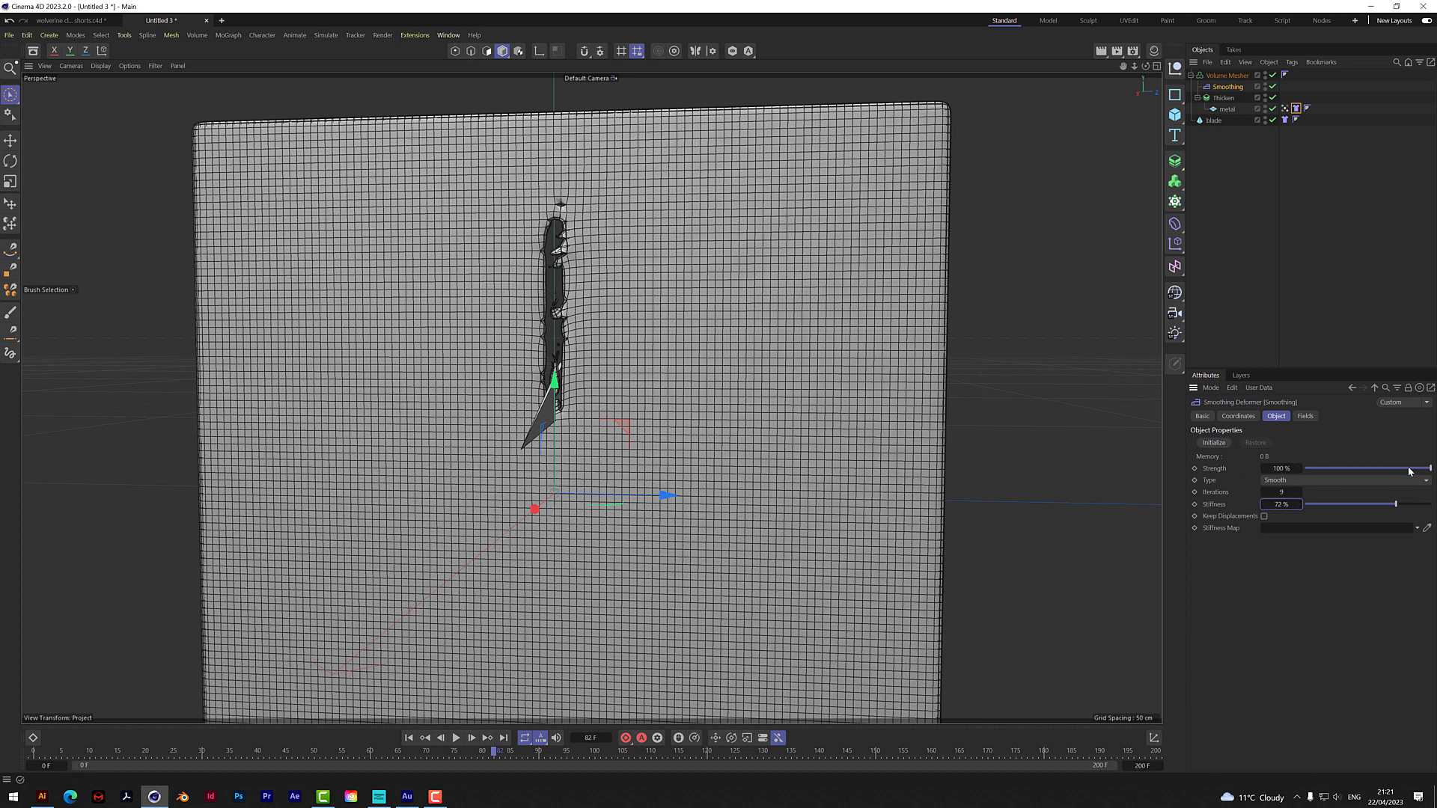
{"action": "mouse_move", "coordinate": [1409, 470]}
{"action": "left_mouse_down"}
{"action": "mouse_move", "coordinate": [1370, 468]}
{"action": "mouse_move", "coordinate": [1417, 469]}
{"action": "left_mouse_up"}
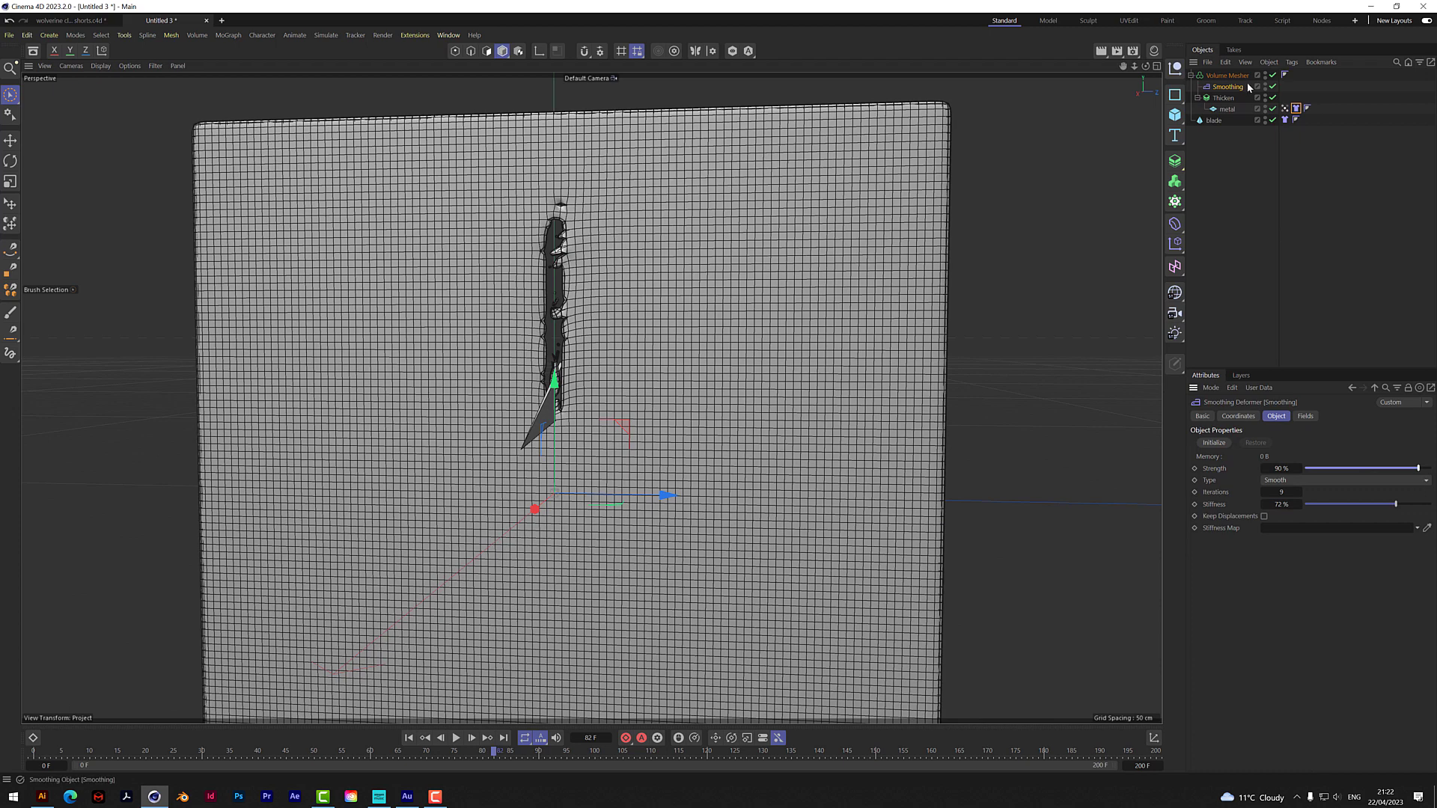
{"action": "left_click_drag", "start_coordinate": [591, 397], "coordinate": [615, 672], "text": "alt"}
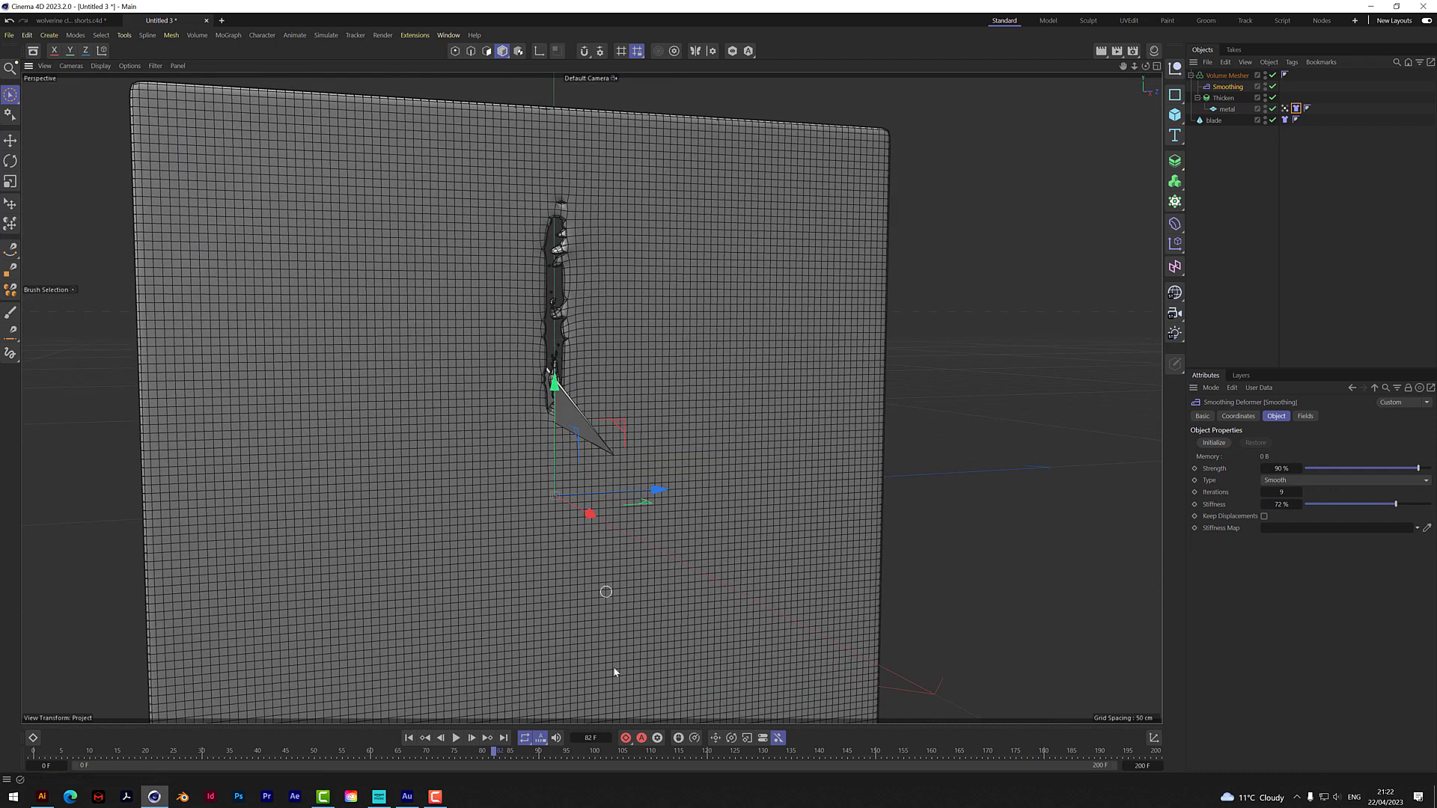
- Continue the simulation to frame 103 to check the tear, and review the project's simulation scene settings
{"action": "left_click", "coordinate": [456, 738]}
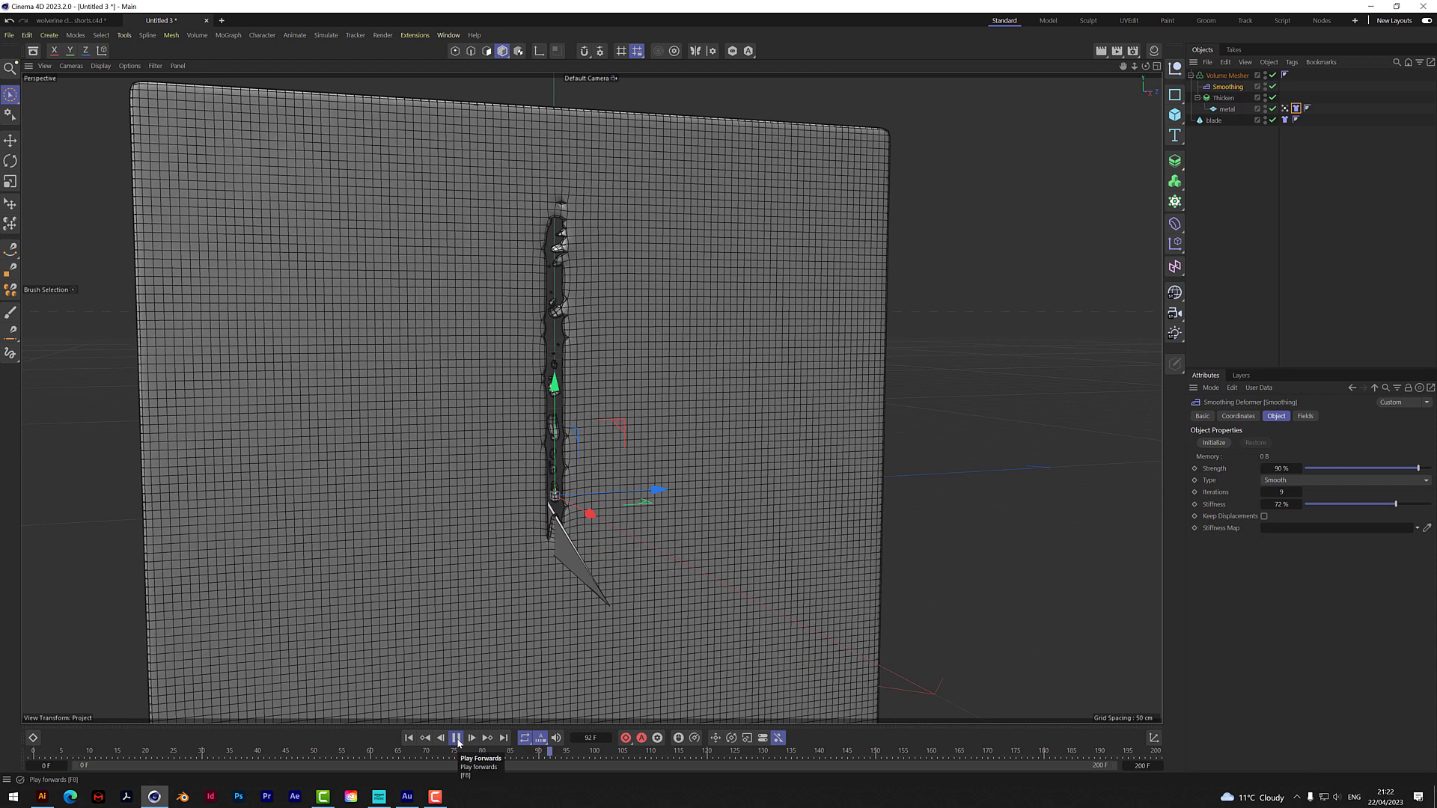
{"action": "left_click", "coordinate": [455, 738]}
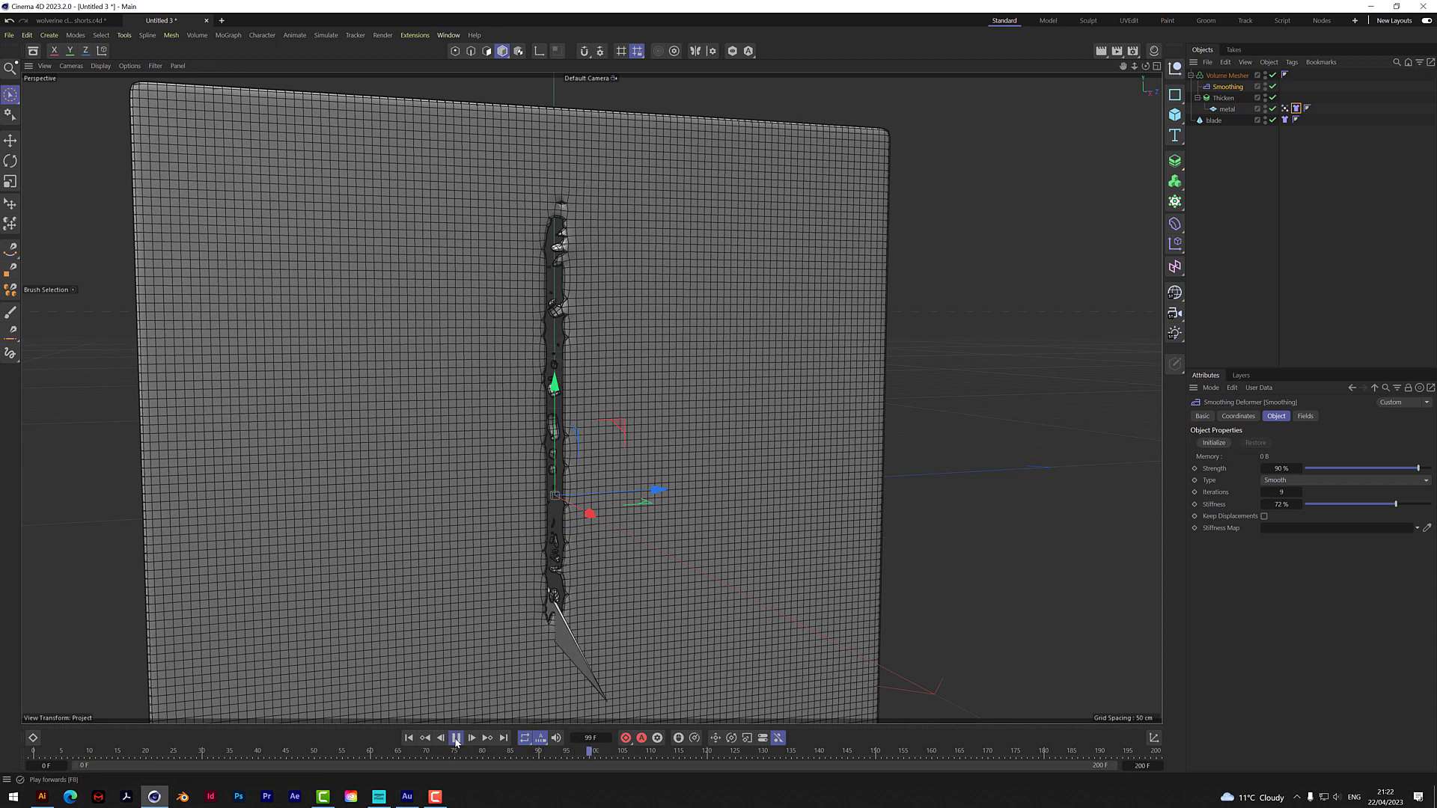
{"action": "left_click", "coordinate": [455, 738]}
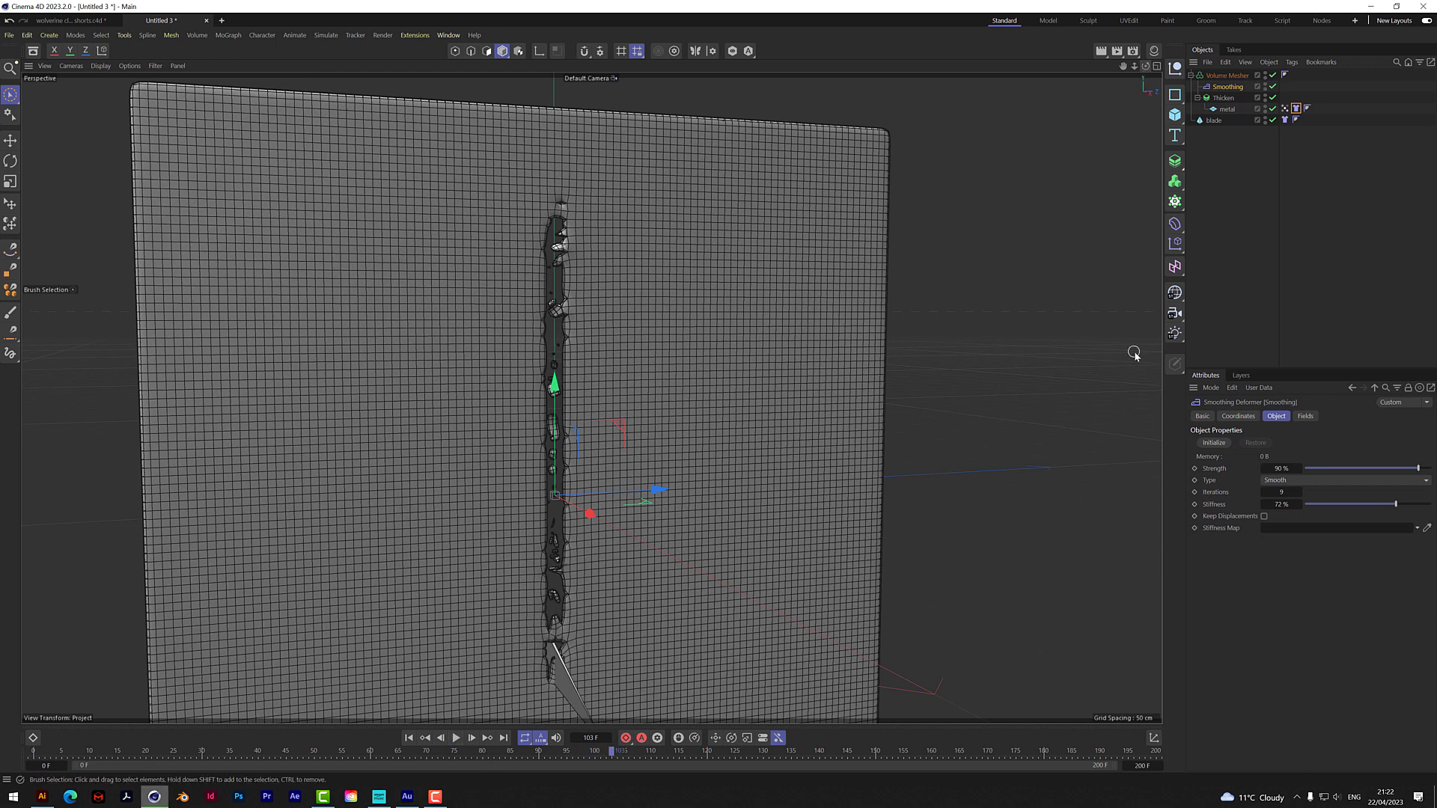
{"action": "key", "text": "ctrl+d"}
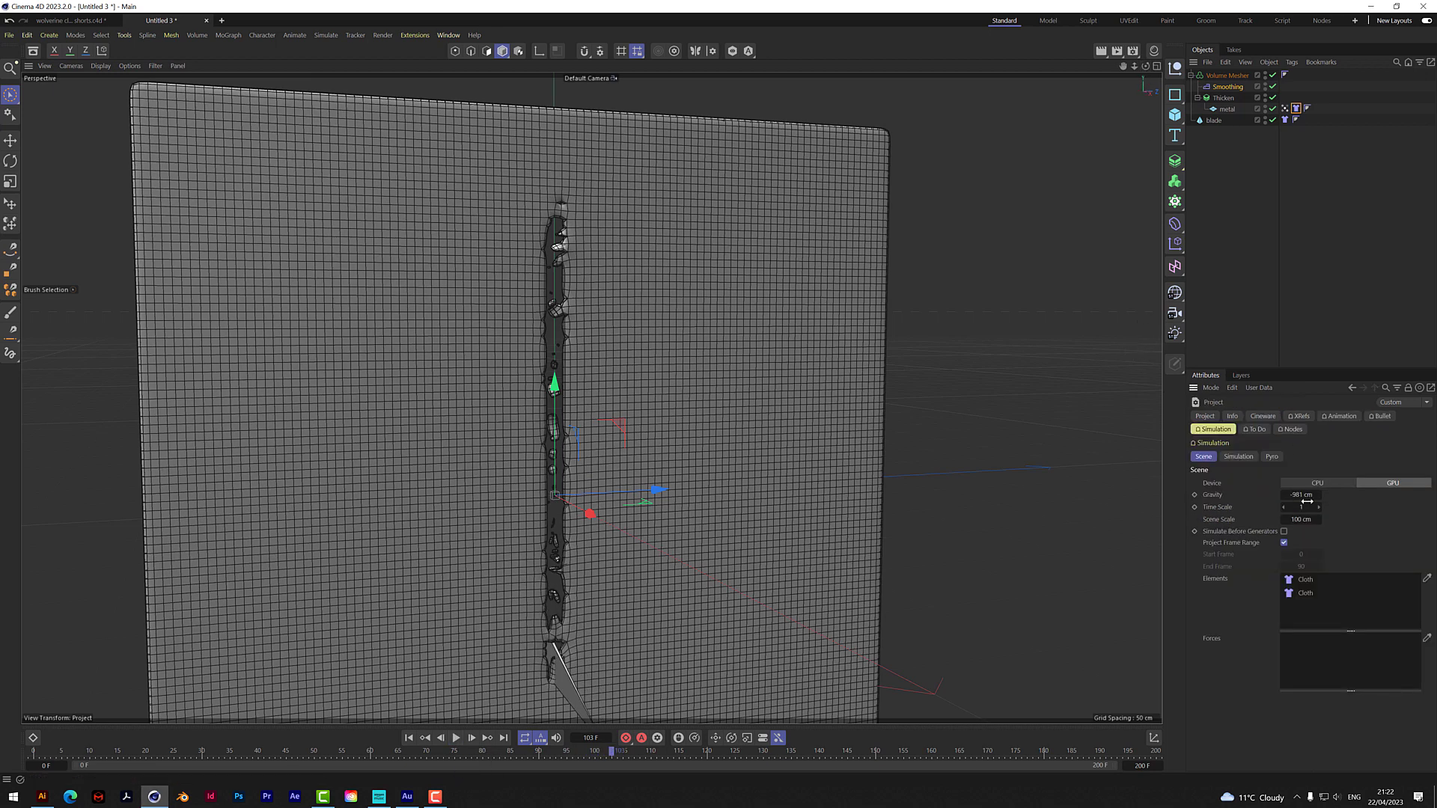
- Set the metal Cloth tag's Mix Animation force strength to 51.2 and replay the simulation from the first frame, stopping at frame 96
{"action": "left_click", "coordinate": [1262, 214]}
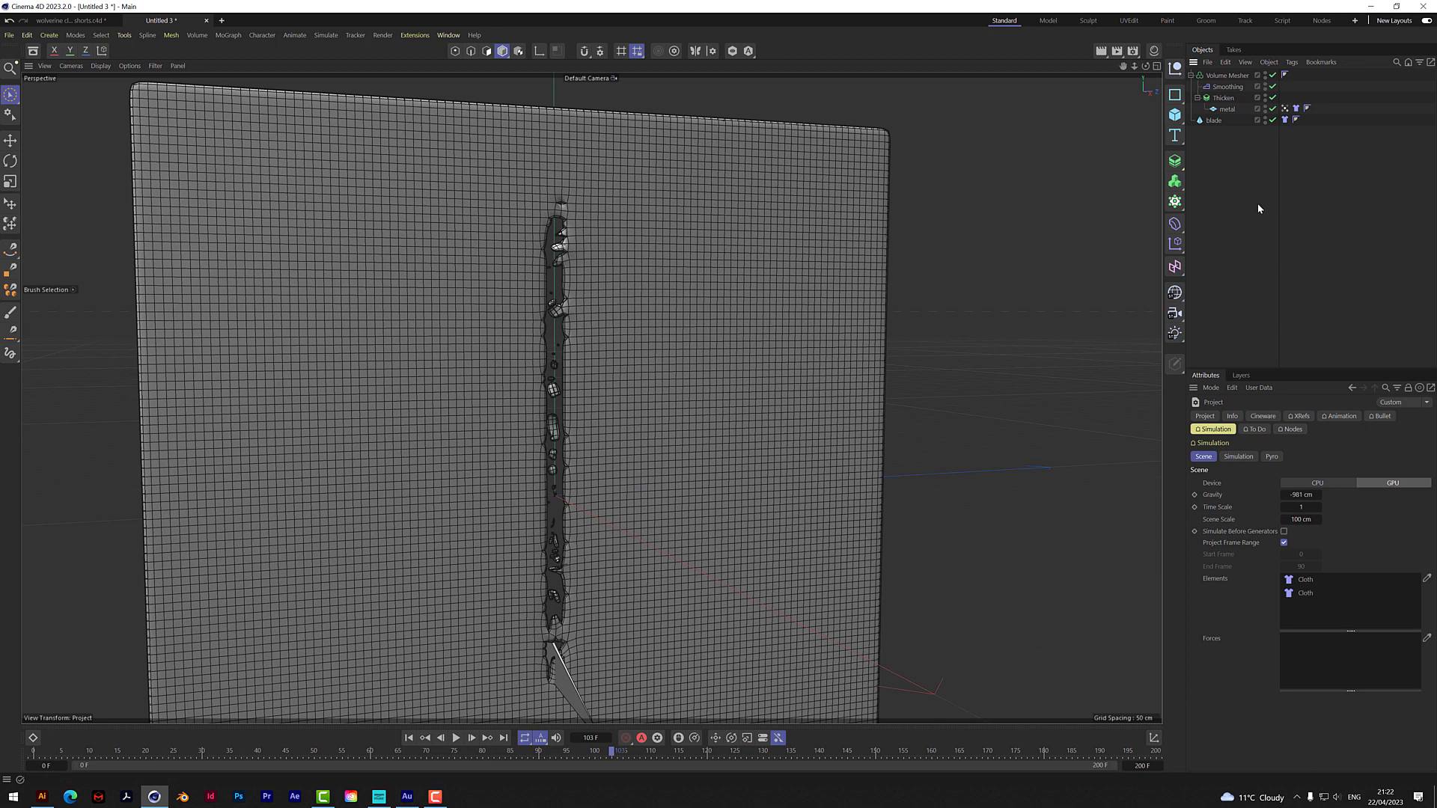
{"action": "left_click", "coordinate": [1285, 109]}
{"action": "left_click", "coordinate": [1294, 110]}
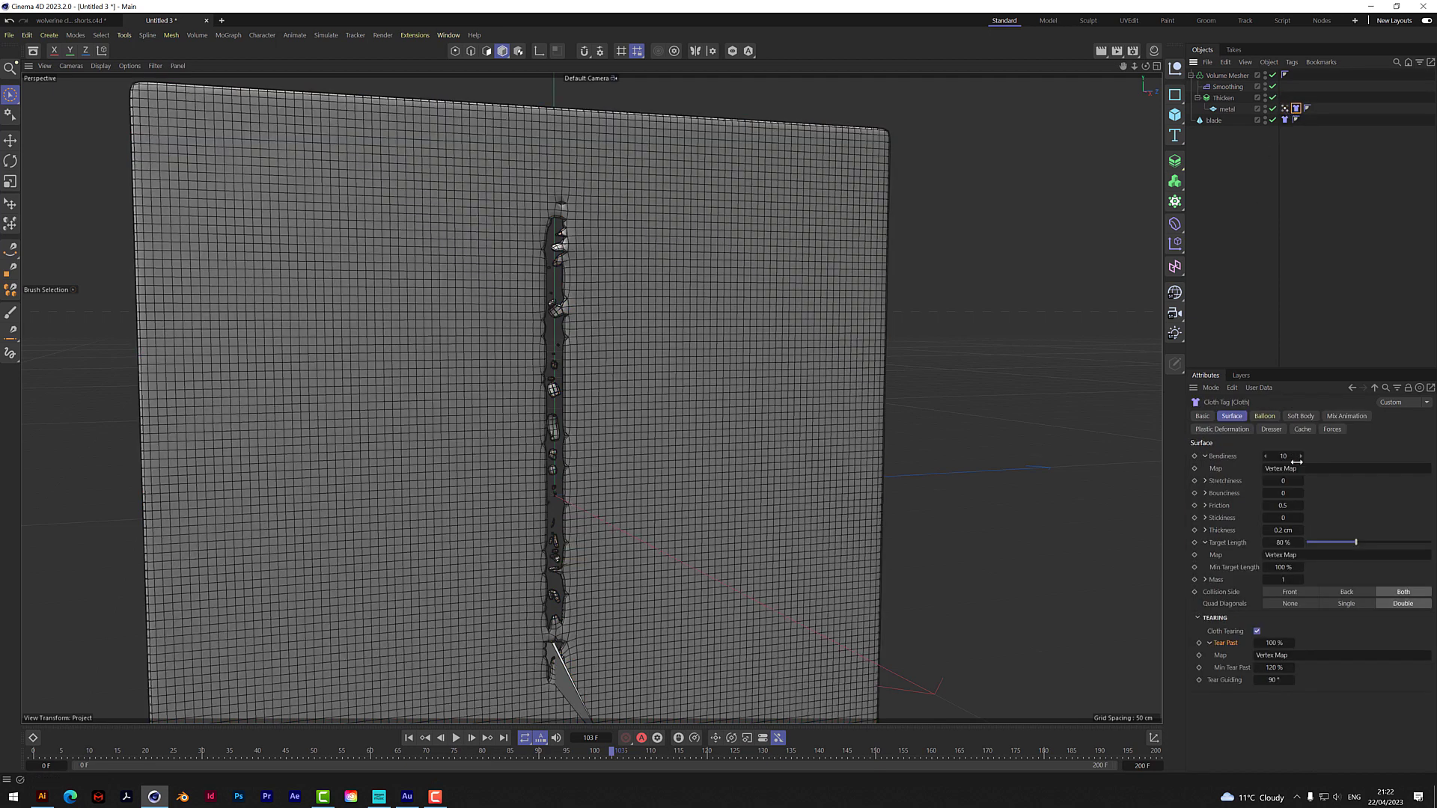
{"action": "left_click", "coordinate": [1358, 418]}
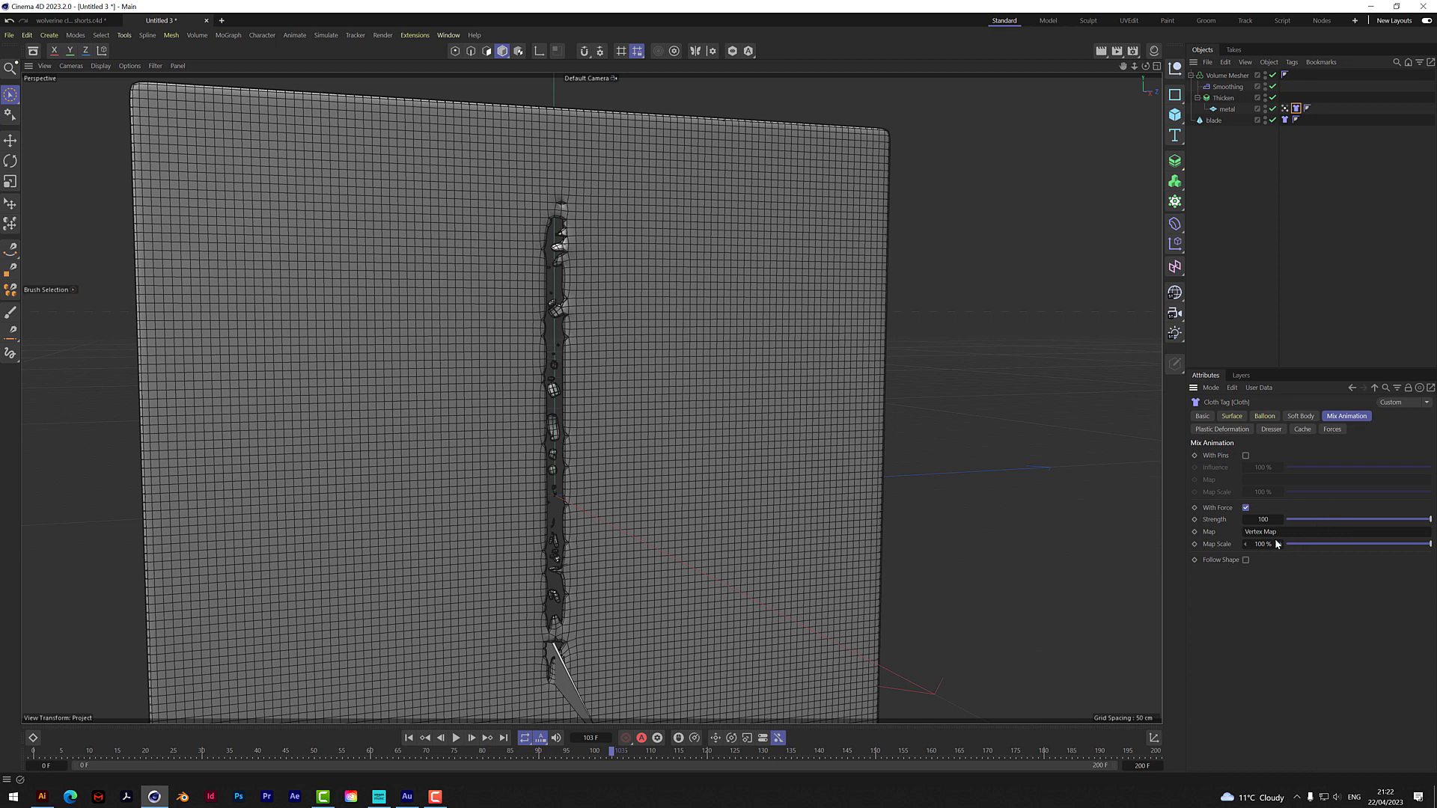
{"action": "left_click", "coordinate": [1361, 518]}
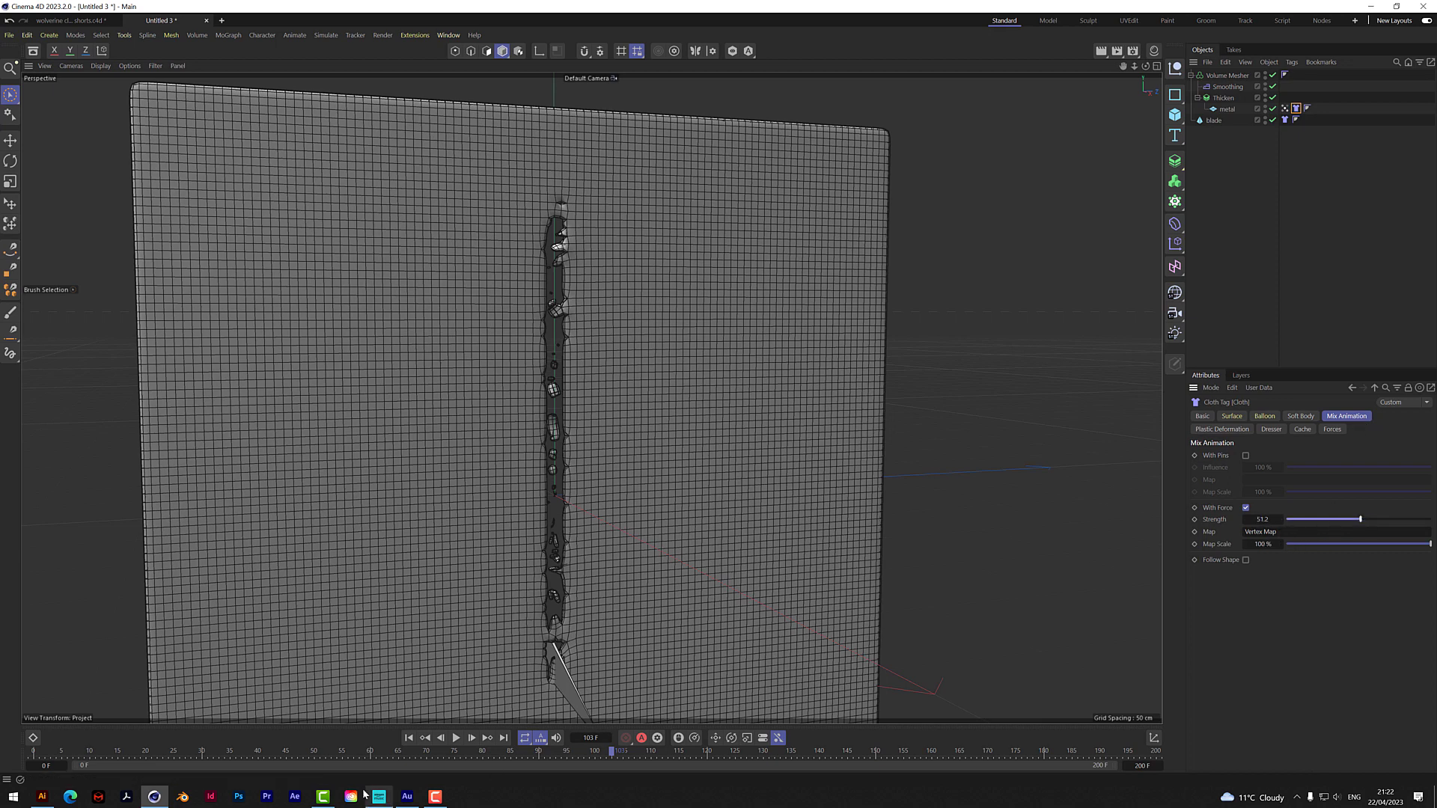
{"action": "left_click", "coordinate": [408, 738]}
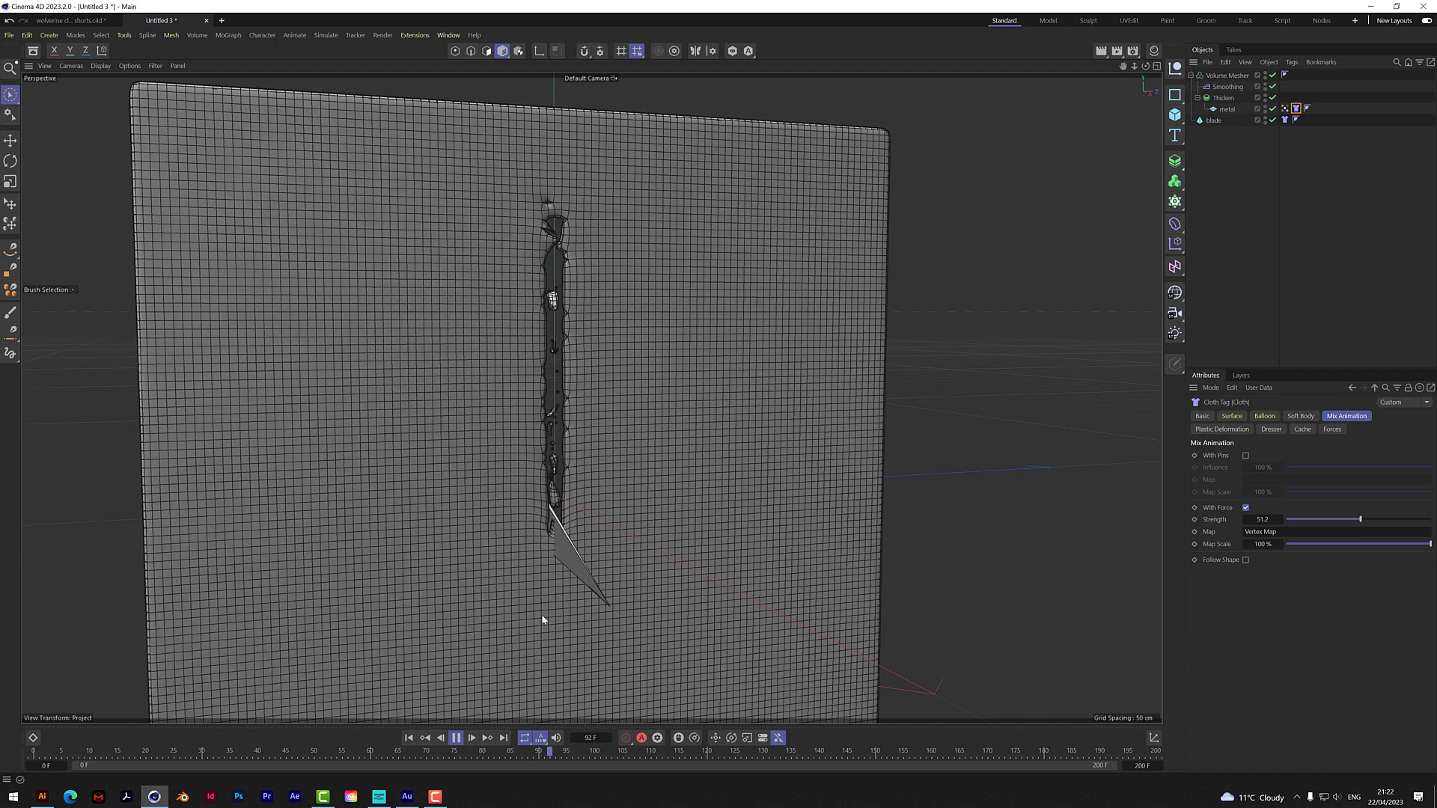
{"action": "left_click", "coordinate": [455, 740]}
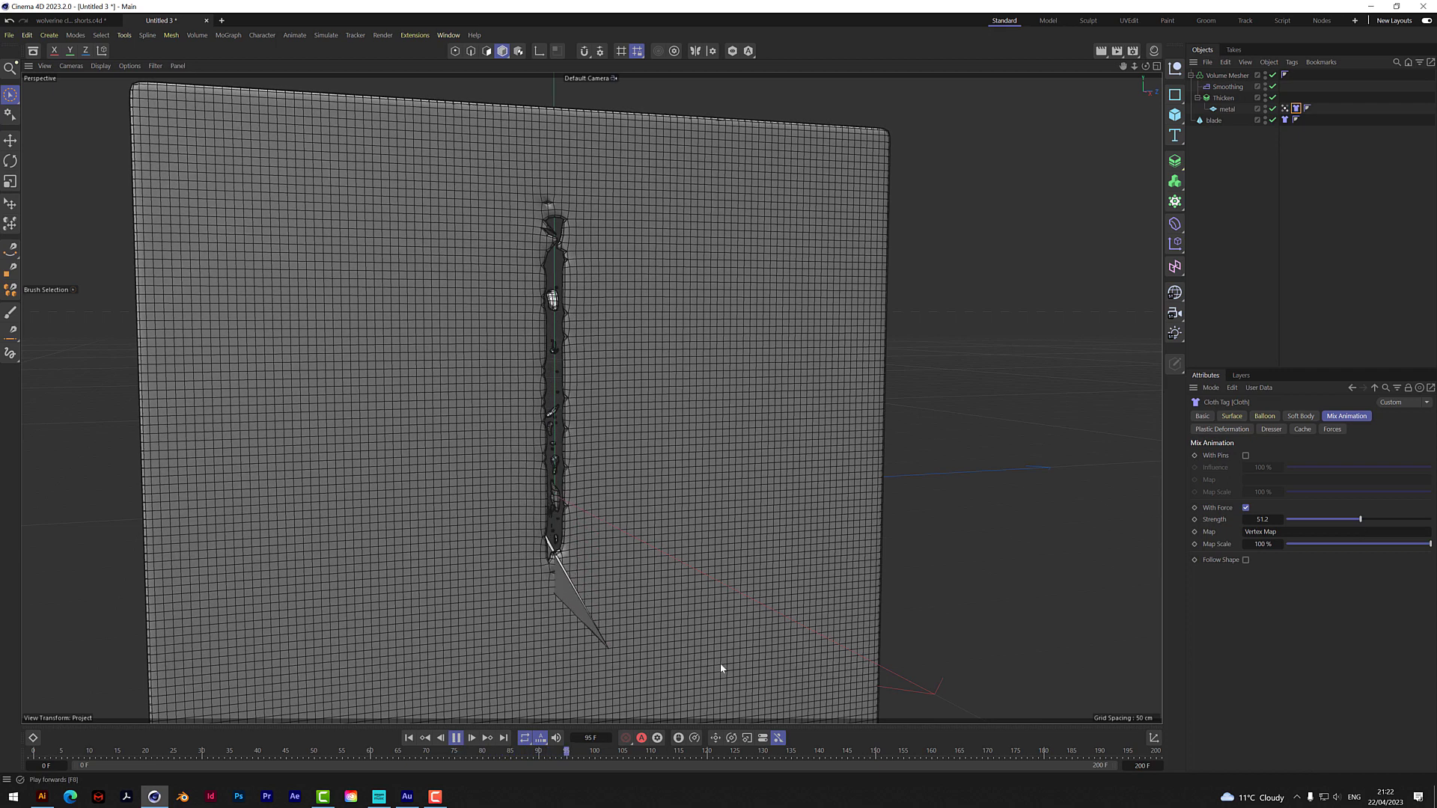
- Lower the Mix Animation force strength to 26.4 and continue the simulation to frame 110
{"action": "left_click", "coordinate": [1326, 520]}
{"action": "left_click", "coordinate": [456, 738]}
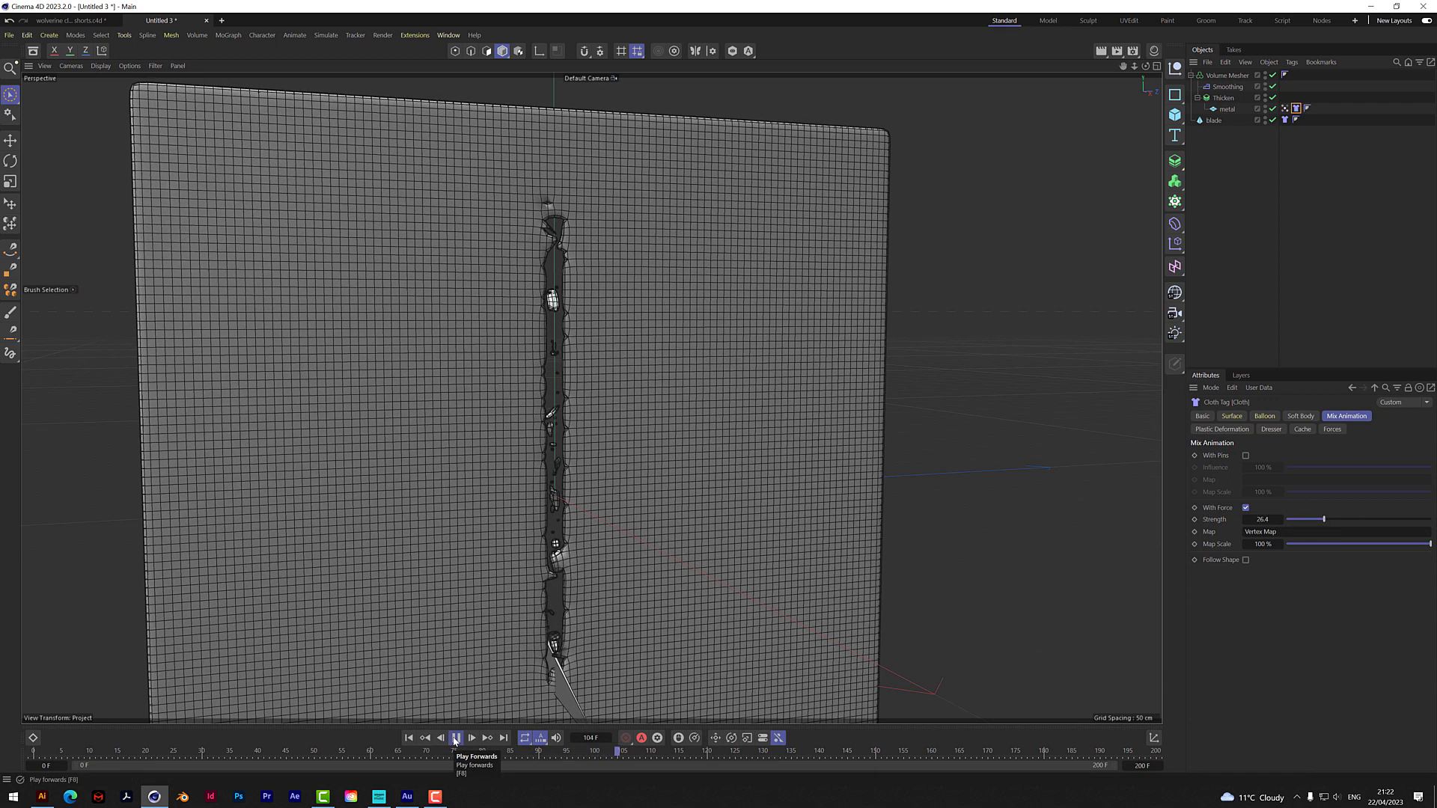
{"action": "left_click", "coordinate": [456, 737]}
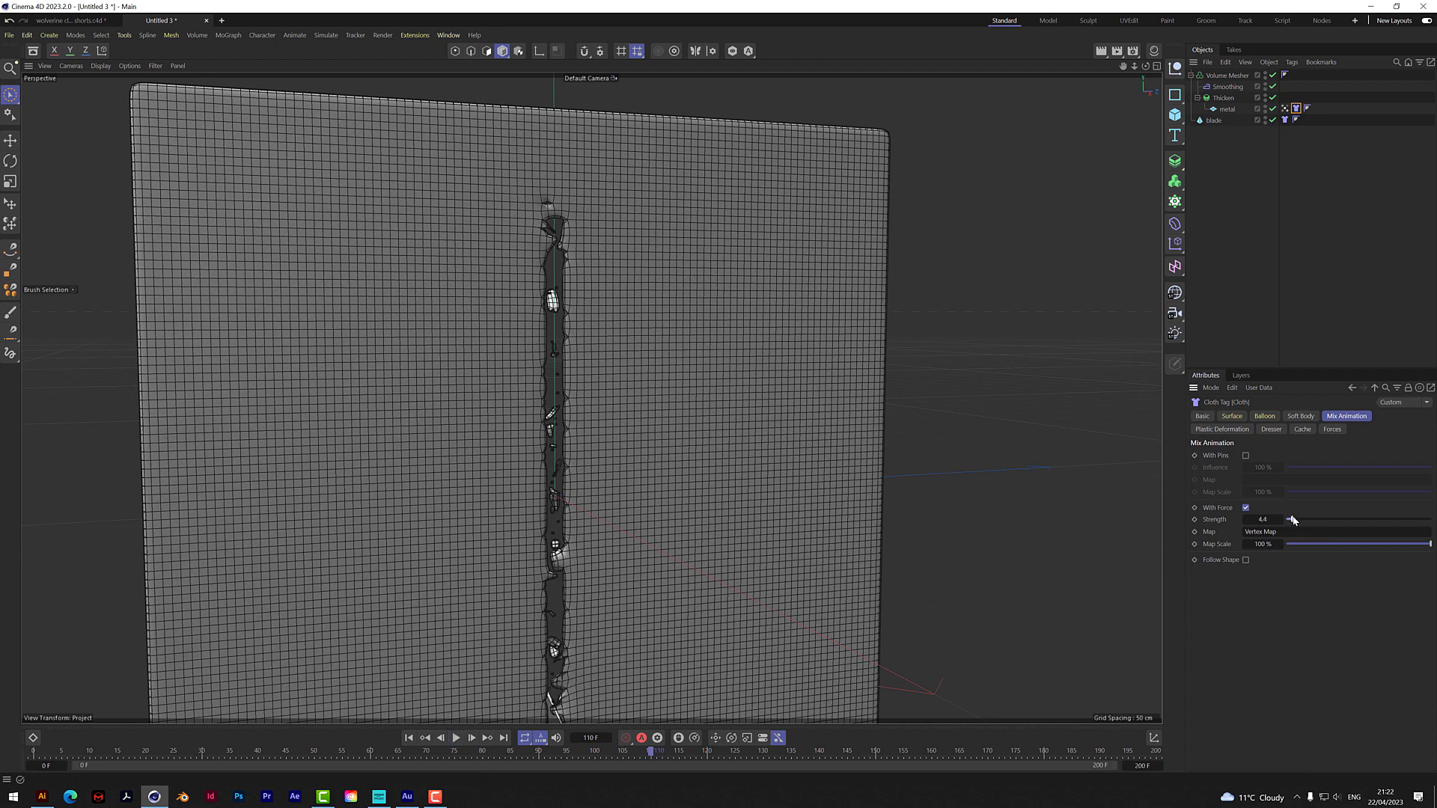
- Set the Mix Animation force strength to 4.4, replay from the first frame to frame 101, and inspect both sides of the tear
{"action": "left_click", "coordinate": [409, 739]}
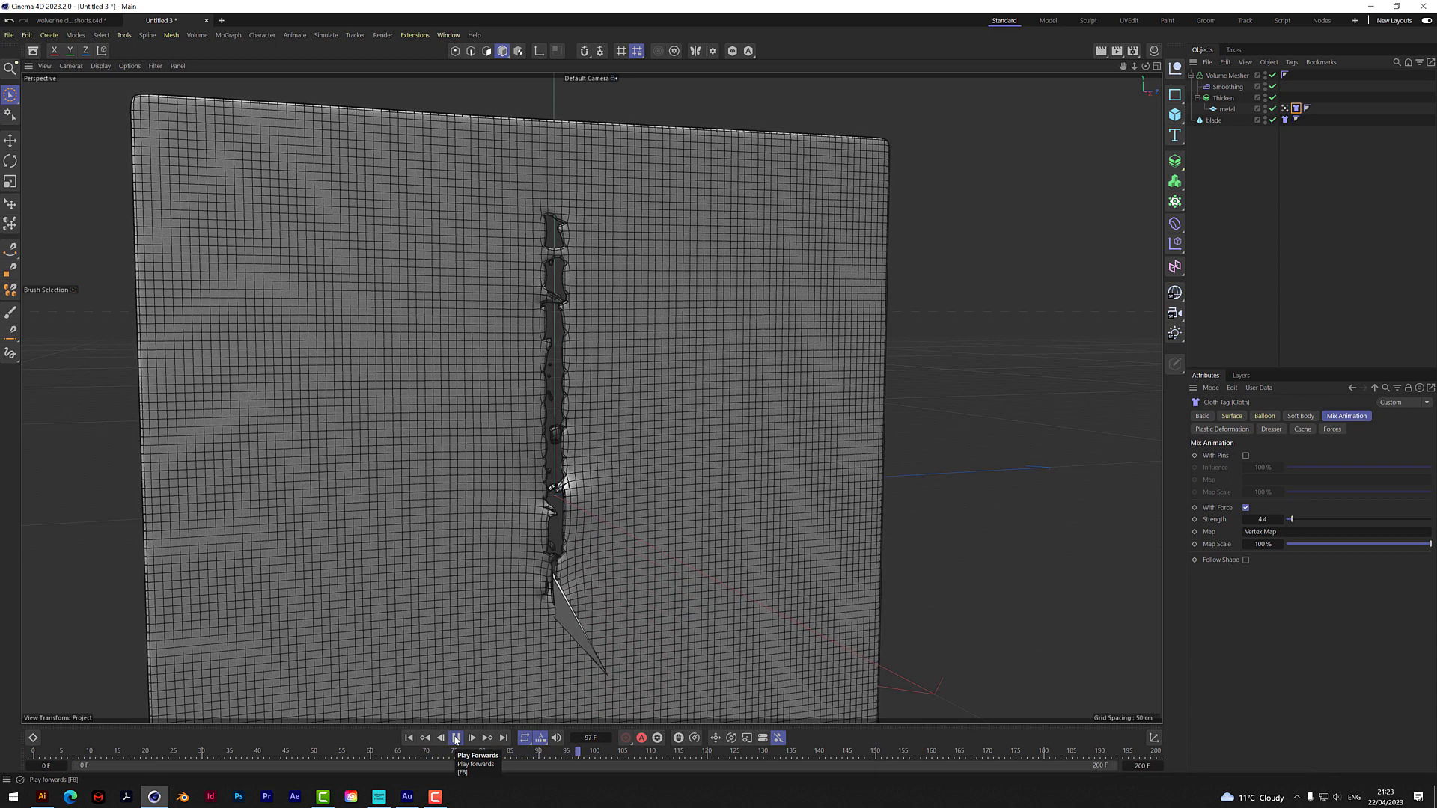
{"action": "left_click", "coordinate": [455, 740]}
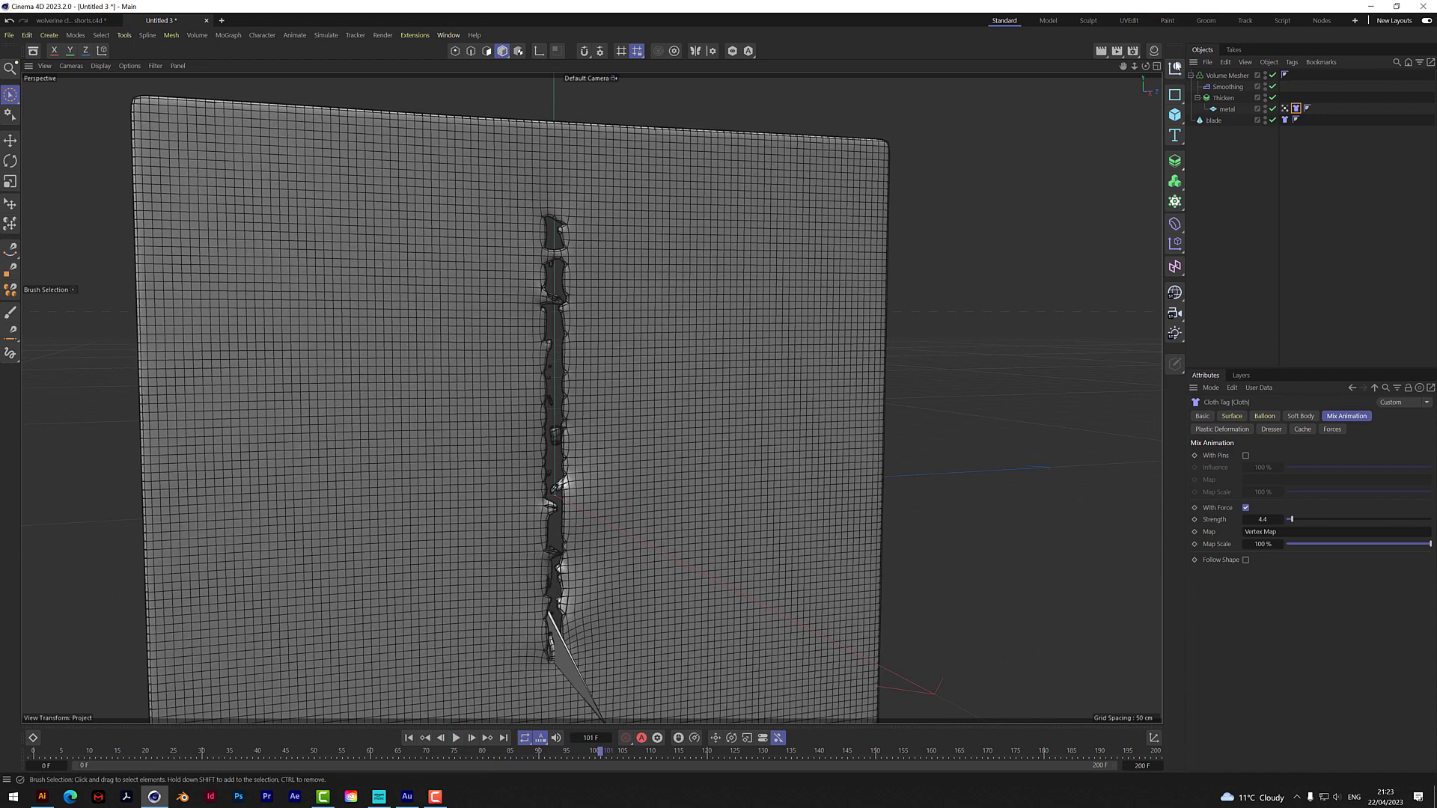
{"action": "left_click_drag", "start_coordinate": [1145, 66], "coordinate": [1063, 48]}
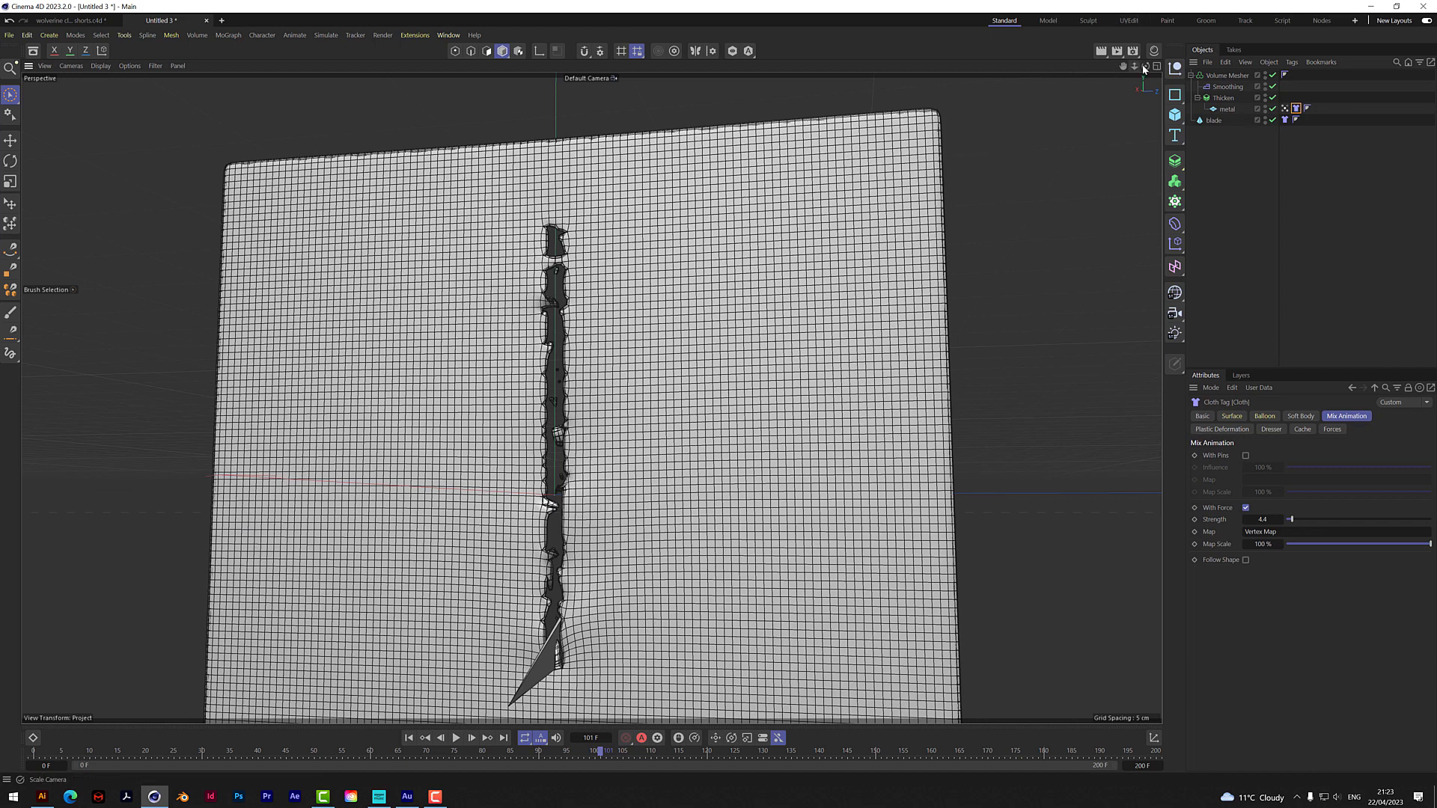
{"action": "left_click_drag", "start_coordinate": [1146, 66], "coordinate": [1239, 91]}
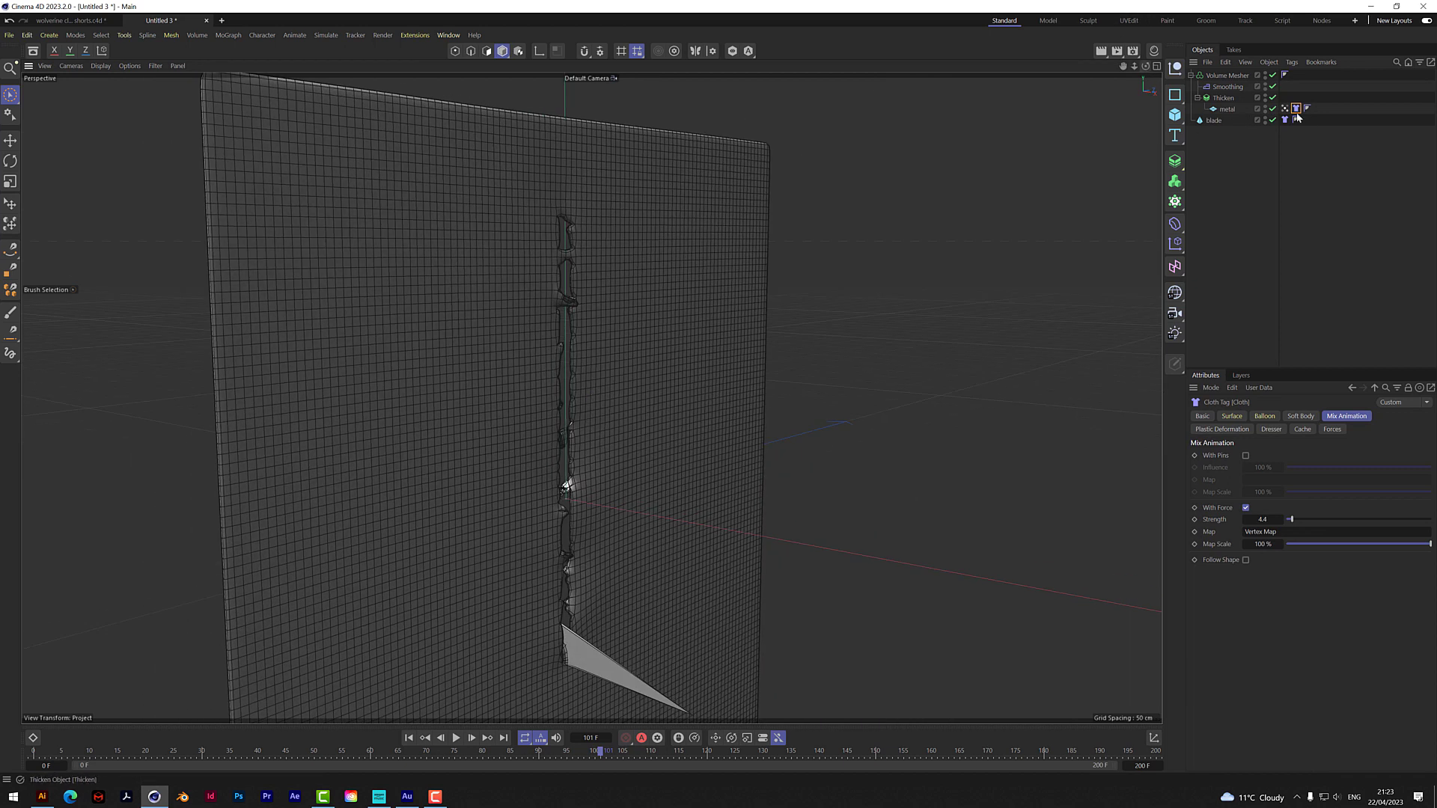
- Try the Thicken generator's Position at -99% and then 100%, comparing the metal's thickness up close along the tear
{"action": "left_click", "coordinate": [1224, 98]}
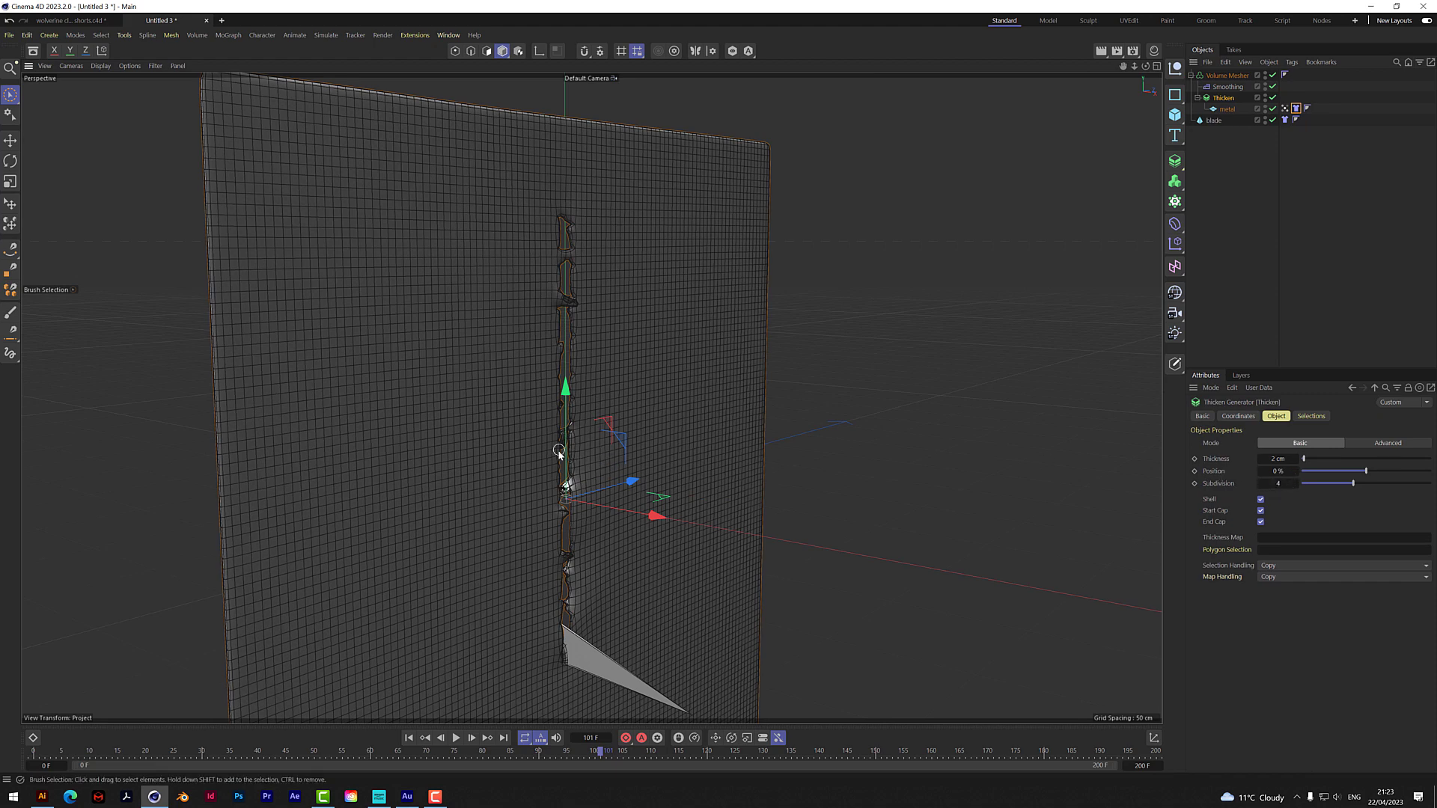
{"action": "scroll", "coordinate": [557, 451], "scroll_direction": "up", "scroll_amount": 2}
{"action": "left_click_drag", "start_coordinate": [1149, 69], "coordinate": [1138, 72]}
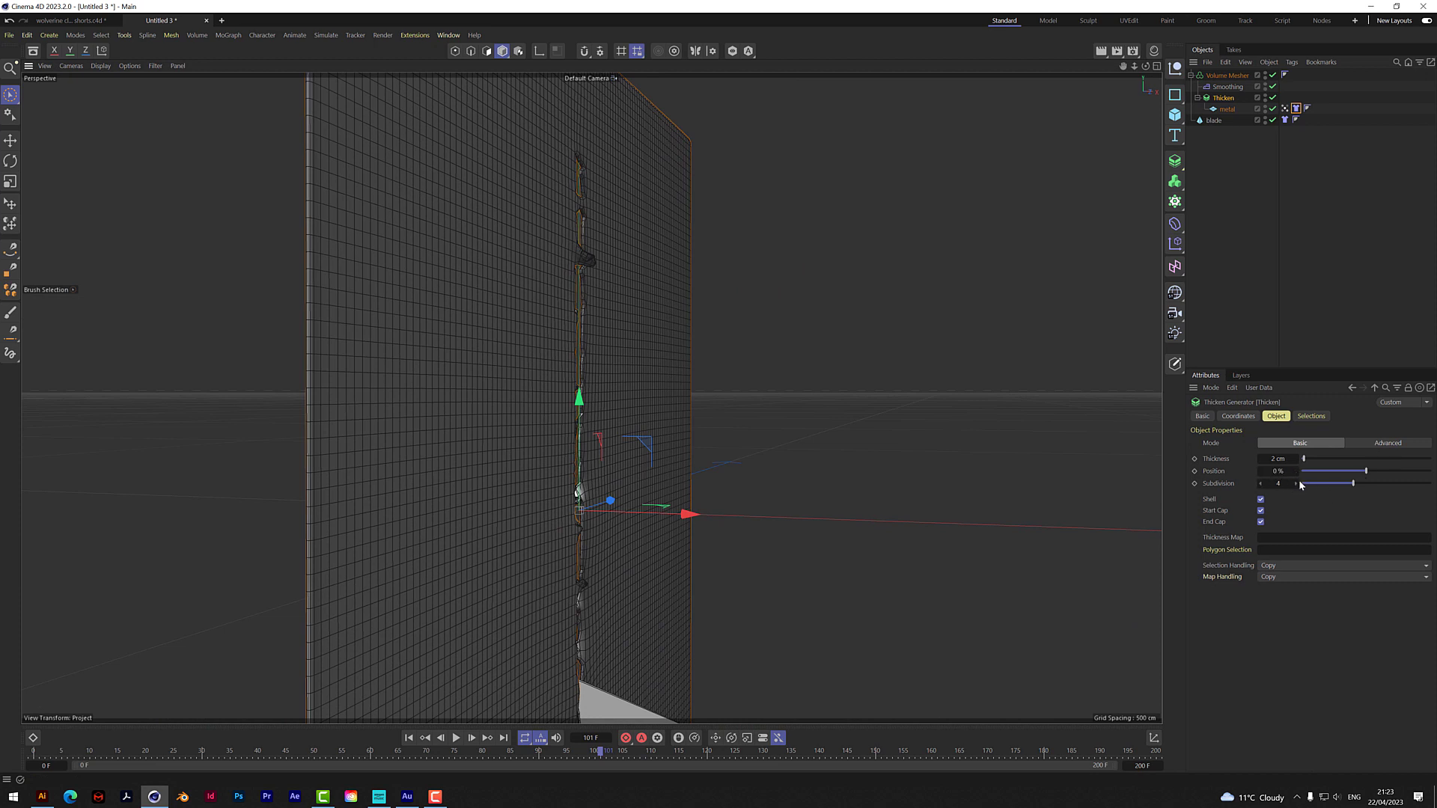
{"action": "left_click_drag", "start_coordinate": [1278, 471], "coordinate": [1212, 471]}
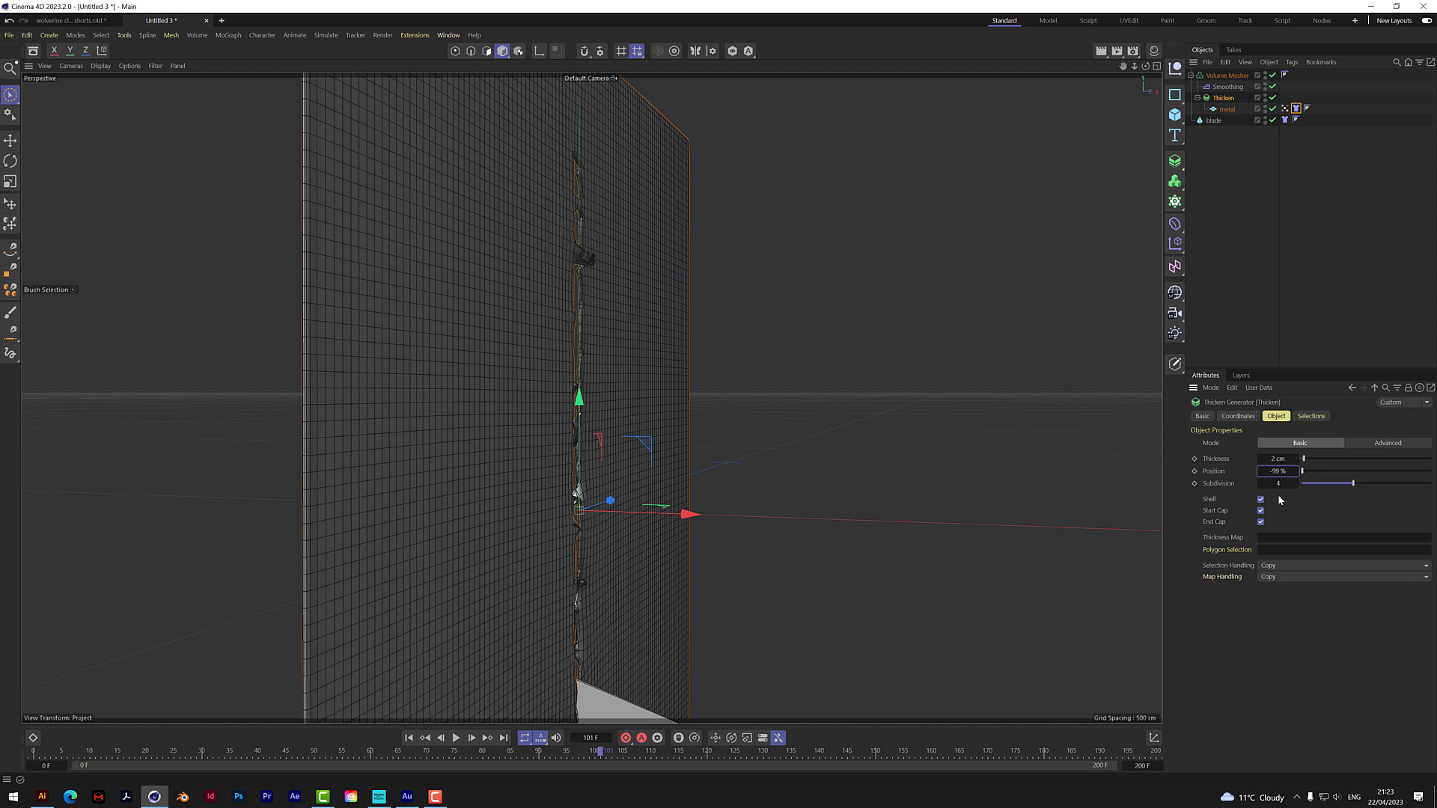
{"action": "left_click_drag", "start_coordinate": [1277, 471], "coordinate": [1347, 471]}
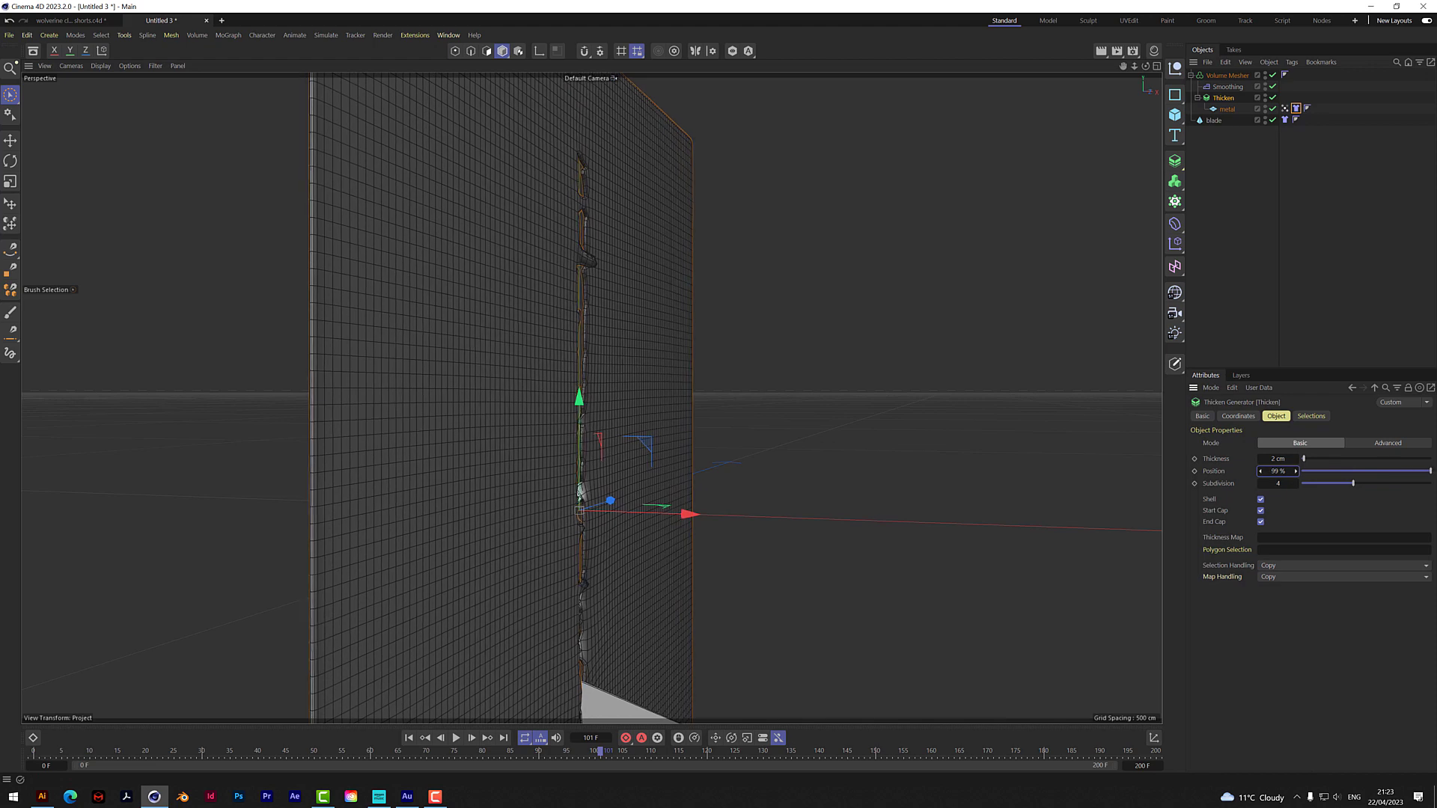
{"action": "scroll", "coordinate": [388, 664], "scroll_direction": "up", "scroll_amount": 3}
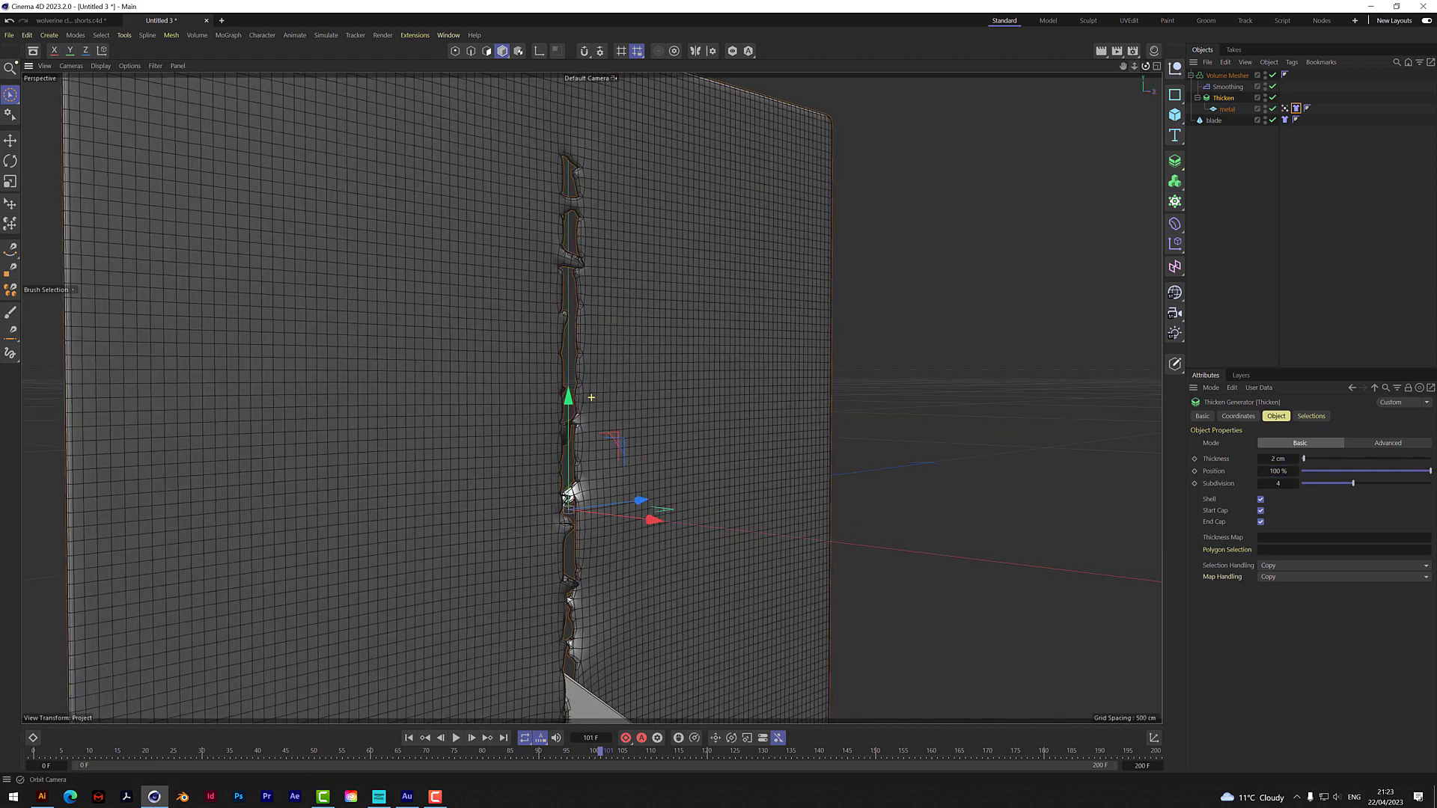
- Replay the simulation from the first frame to frame 78 and set the Thicken Position to -87% while viewing the plane from the side
{"action": "left_click", "coordinate": [409, 738]}
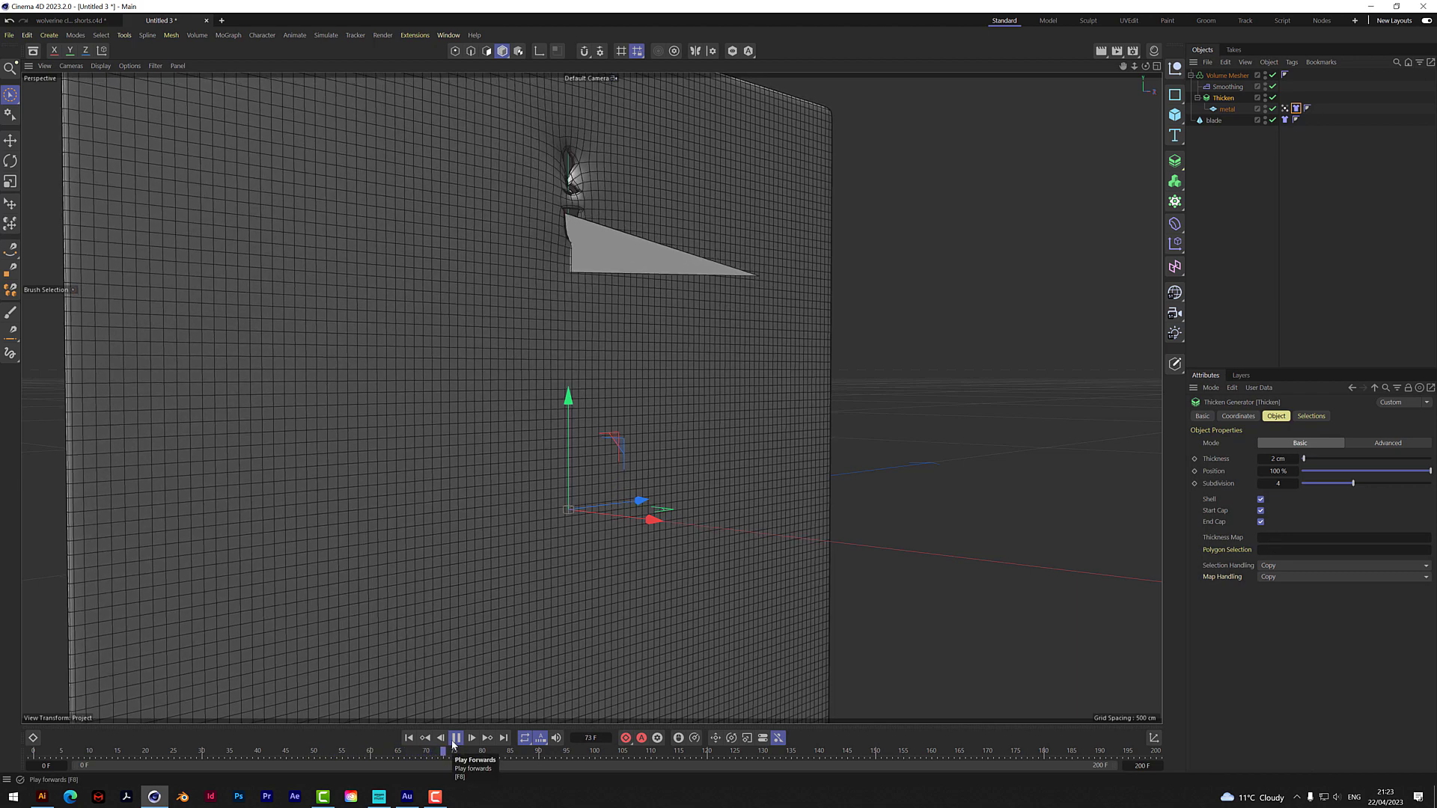
{"action": "left_click_drag", "start_coordinate": [1146, 66], "coordinate": [1262, 88]}
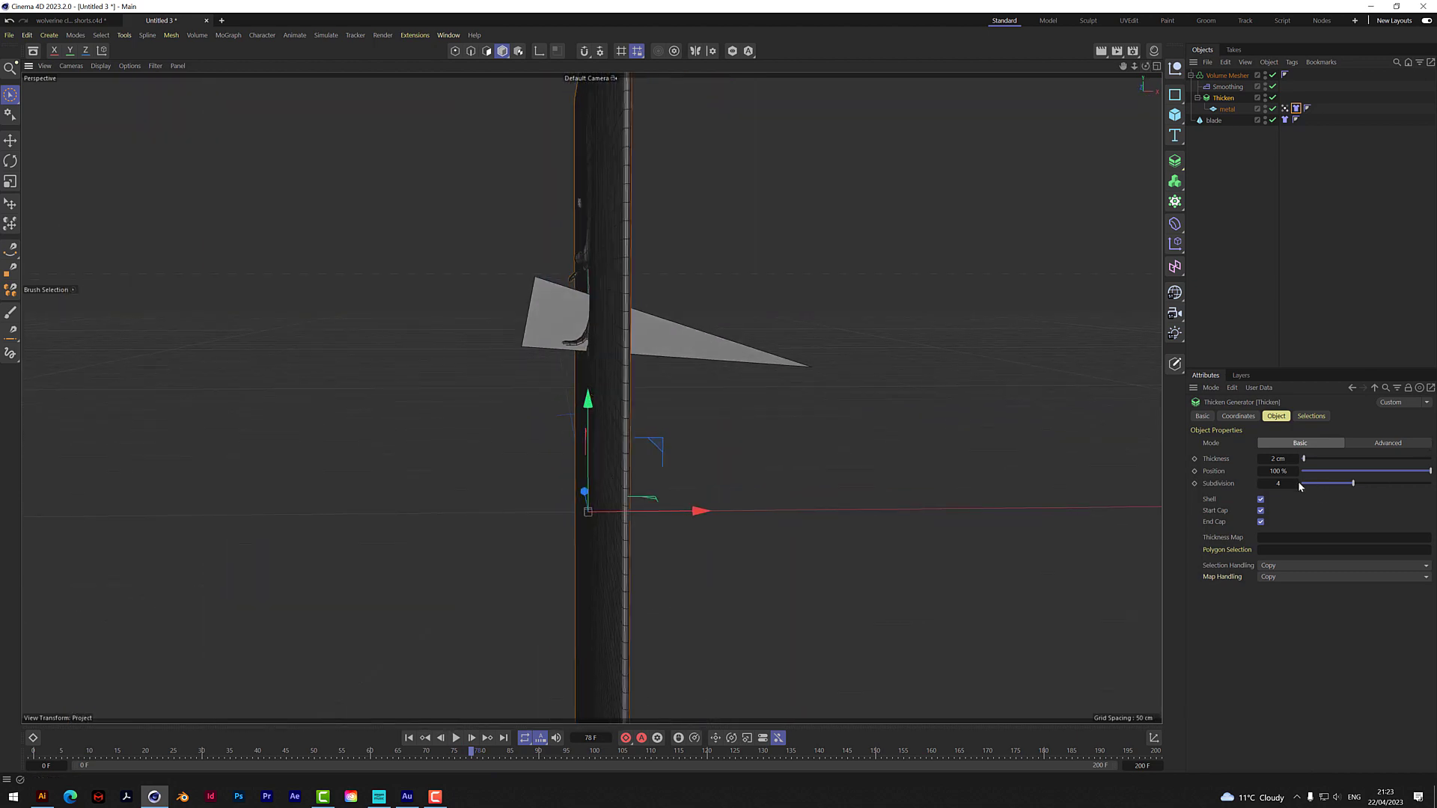
{"action": "left_click_drag", "start_coordinate": [1296, 471], "coordinate": [1296, 621]}
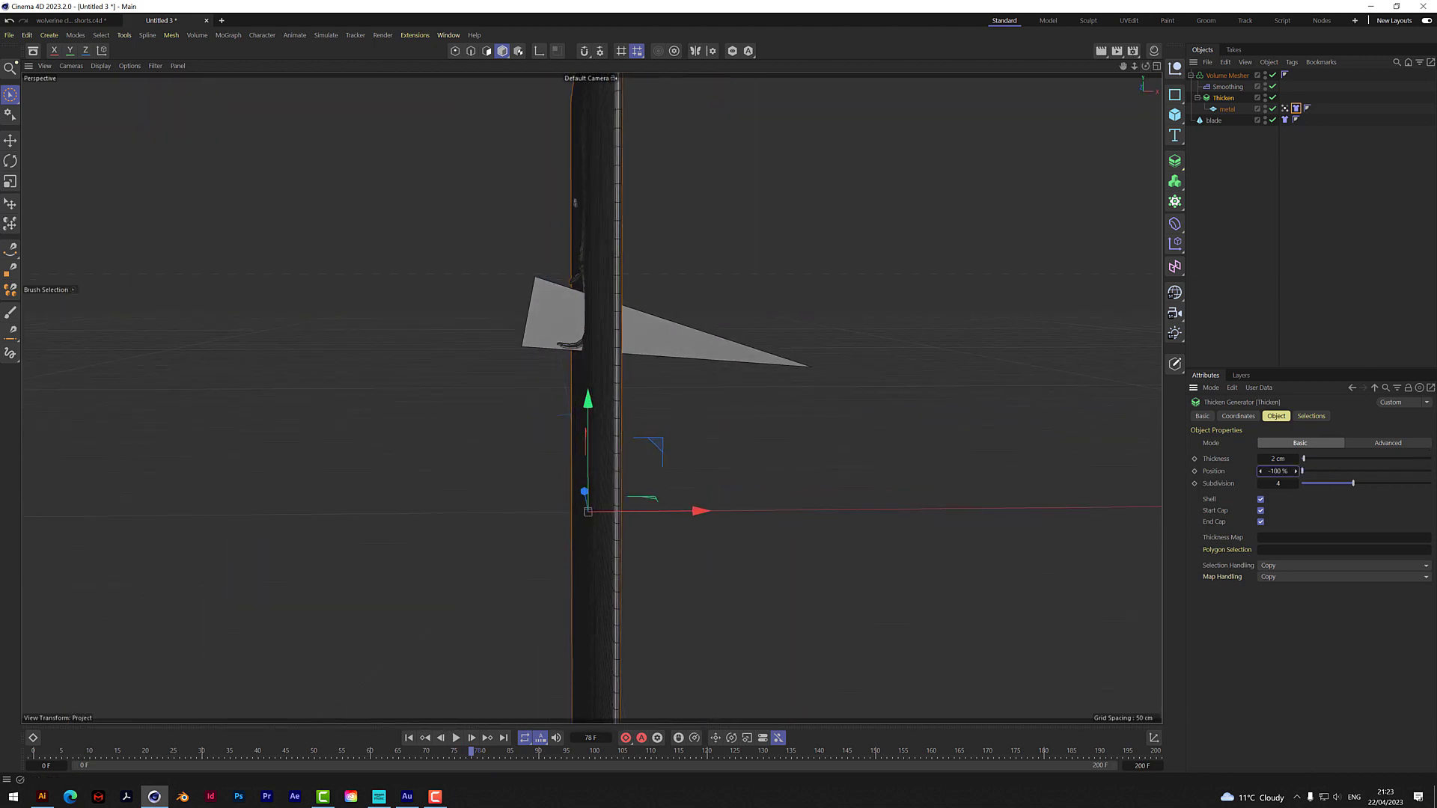
{"action": "left_click_drag", "start_coordinate": [1145, 67], "coordinate": [1067, 46]}
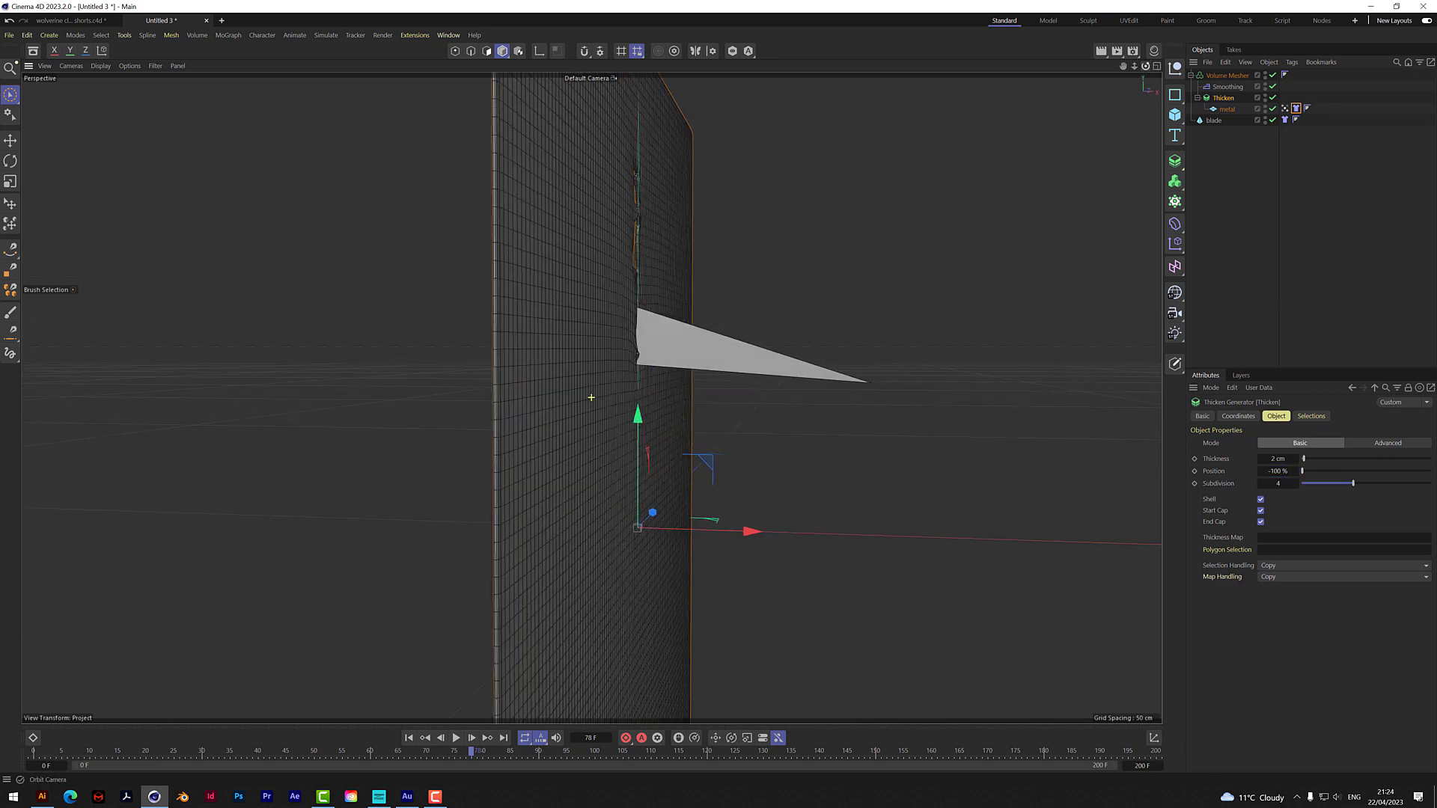
{"action": "mouse_move", "coordinate": [1284, 473]}
{"action": "left_mouse_down"}
{"action": "mouse_move", "coordinate": [1414, 473]}
{"action": "mouse_move", "coordinate": [1284, 473]}
{"action": "left_mouse_up"}
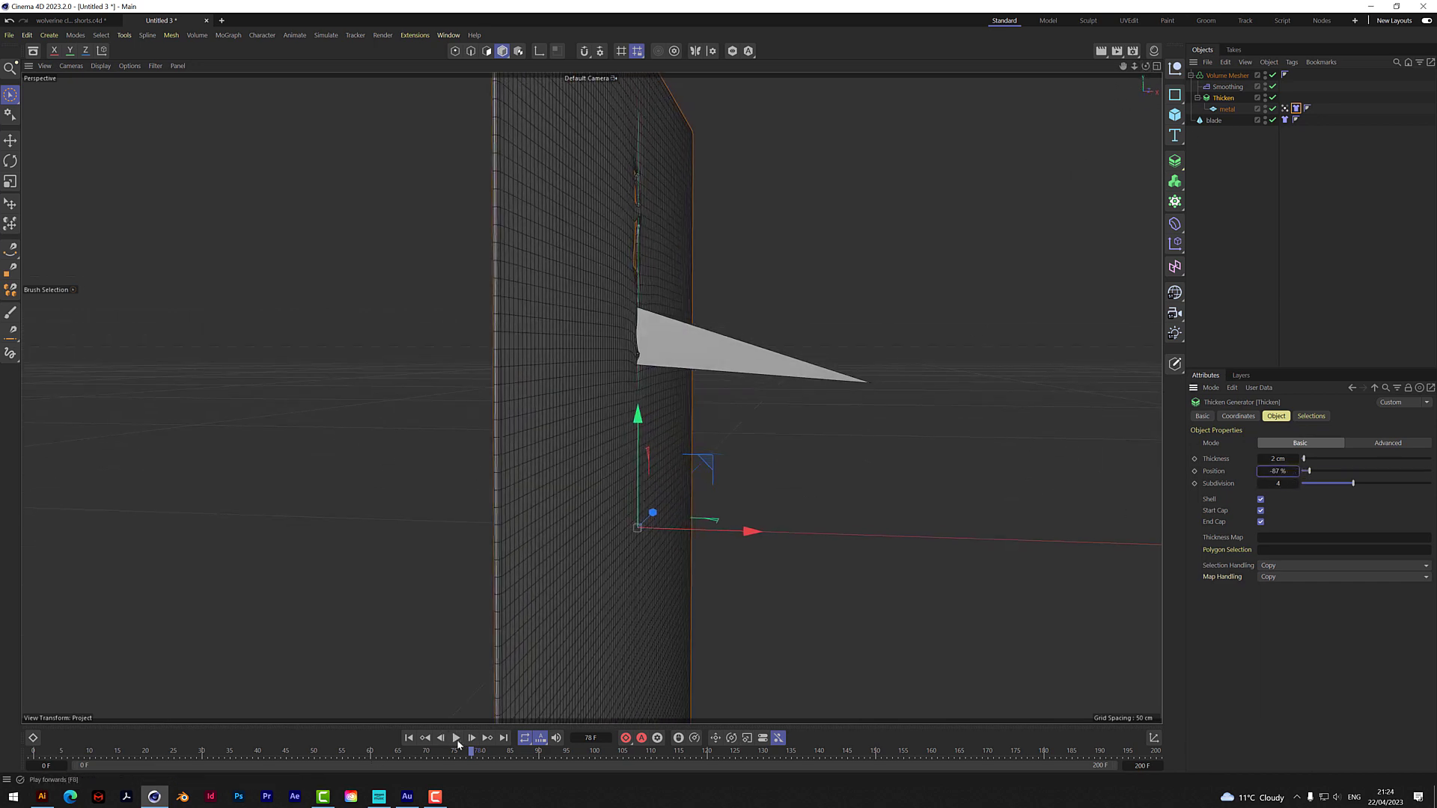
- Continue the simulation to frame 96 and inspect the tear from the front of the plane
{"action": "left_click", "coordinate": [455, 738]}
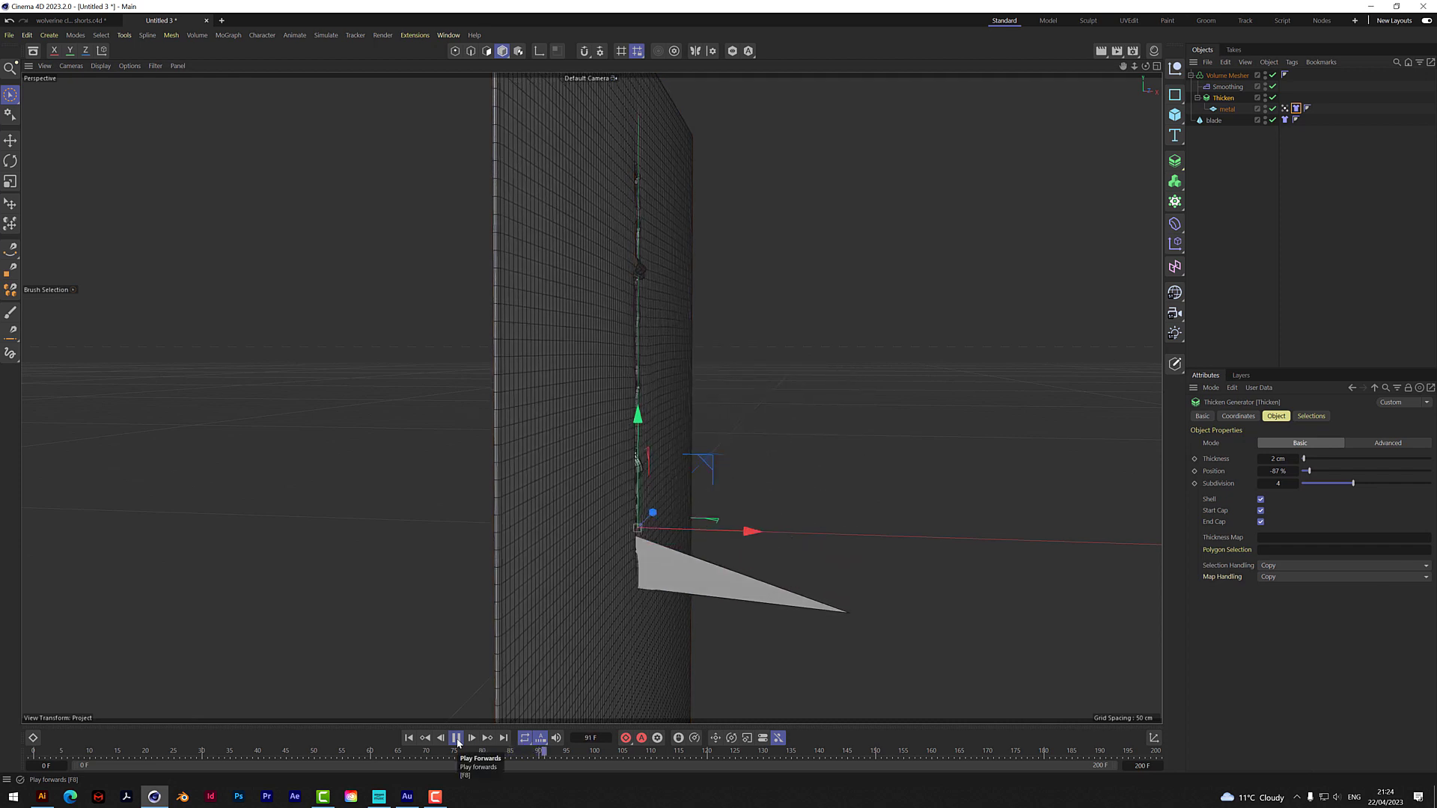
{"action": "left_click", "coordinate": [456, 738]}
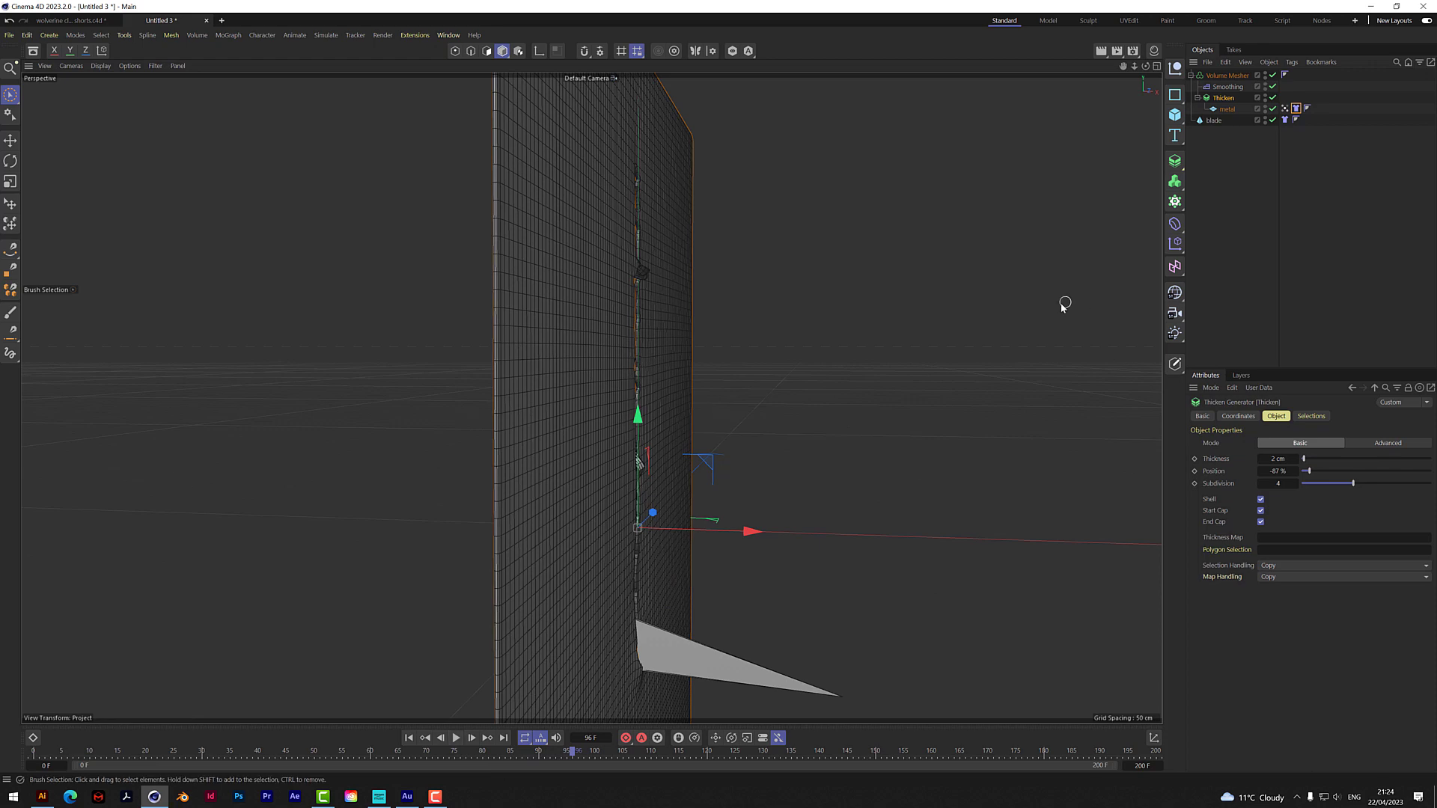
{"action": "left_click_drag", "start_coordinate": [1145, 66], "coordinate": [868, 55]}
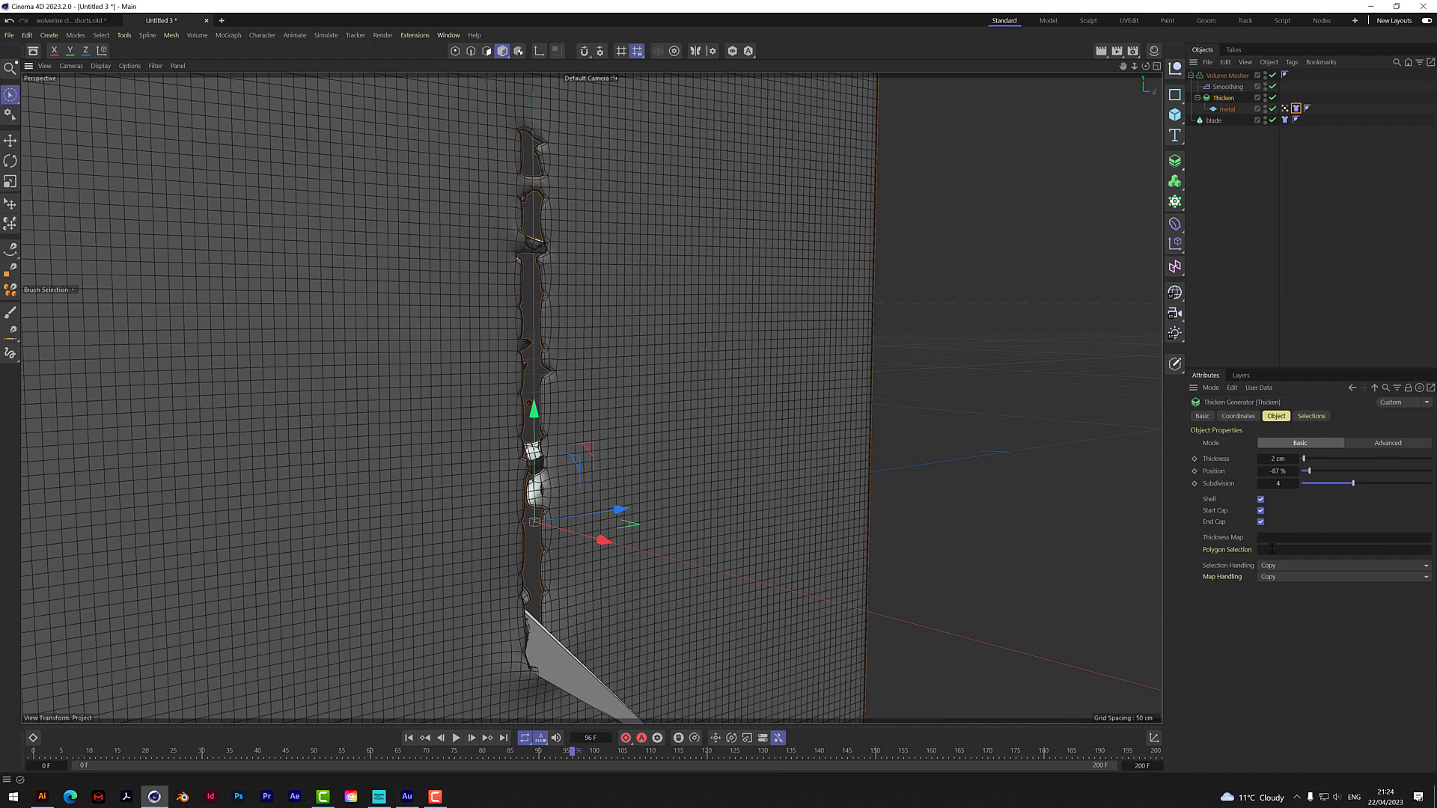
- Assign the metal's vertex map as the Thicken generator's Thickness Map and display the map's weights along the tear
{"action": "left_click_drag", "start_coordinate": [1285, 109], "coordinate": [1285, 542]}
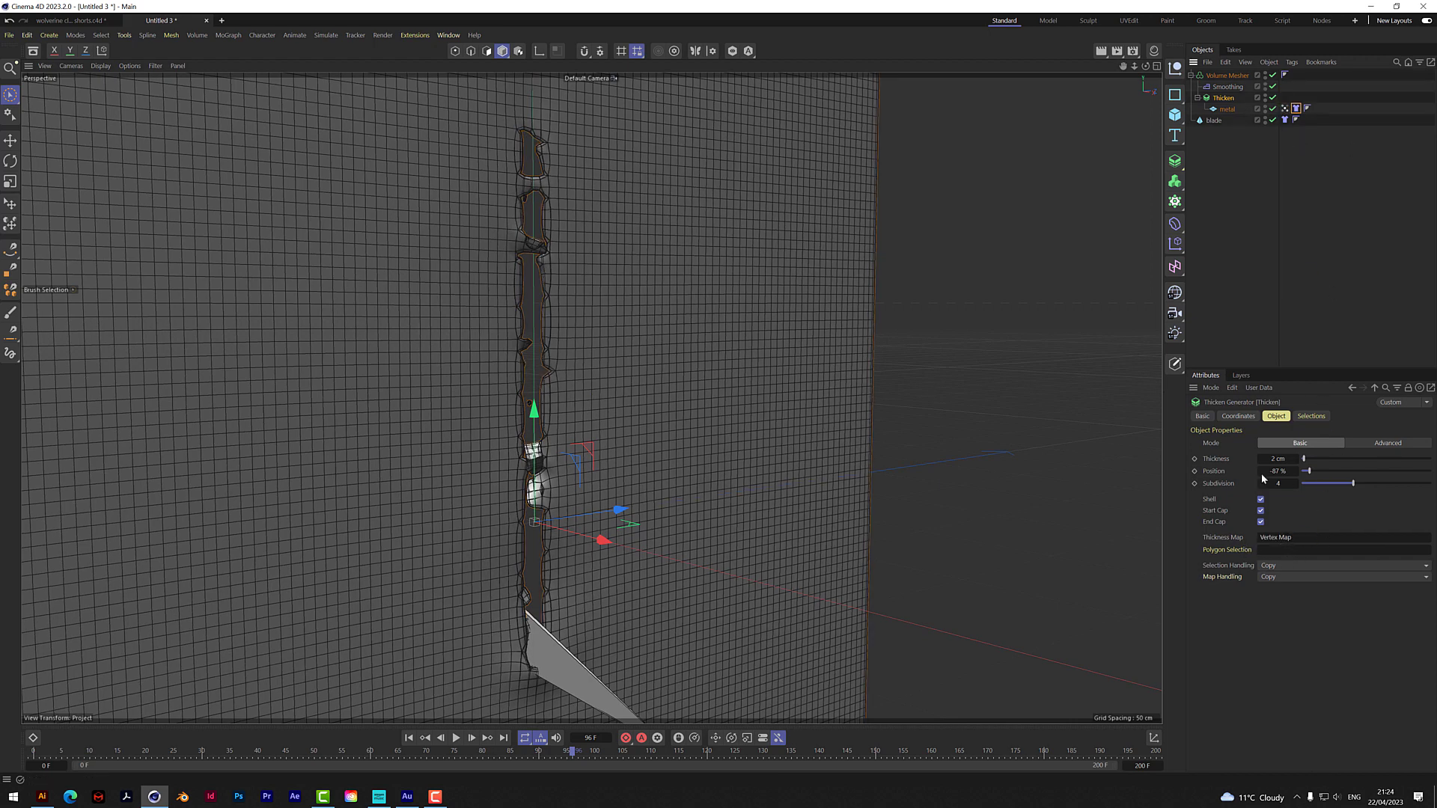
{"action": "left_click_drag", "start_coordinate": [1134, 67], "coordinate": [1185, 100]}
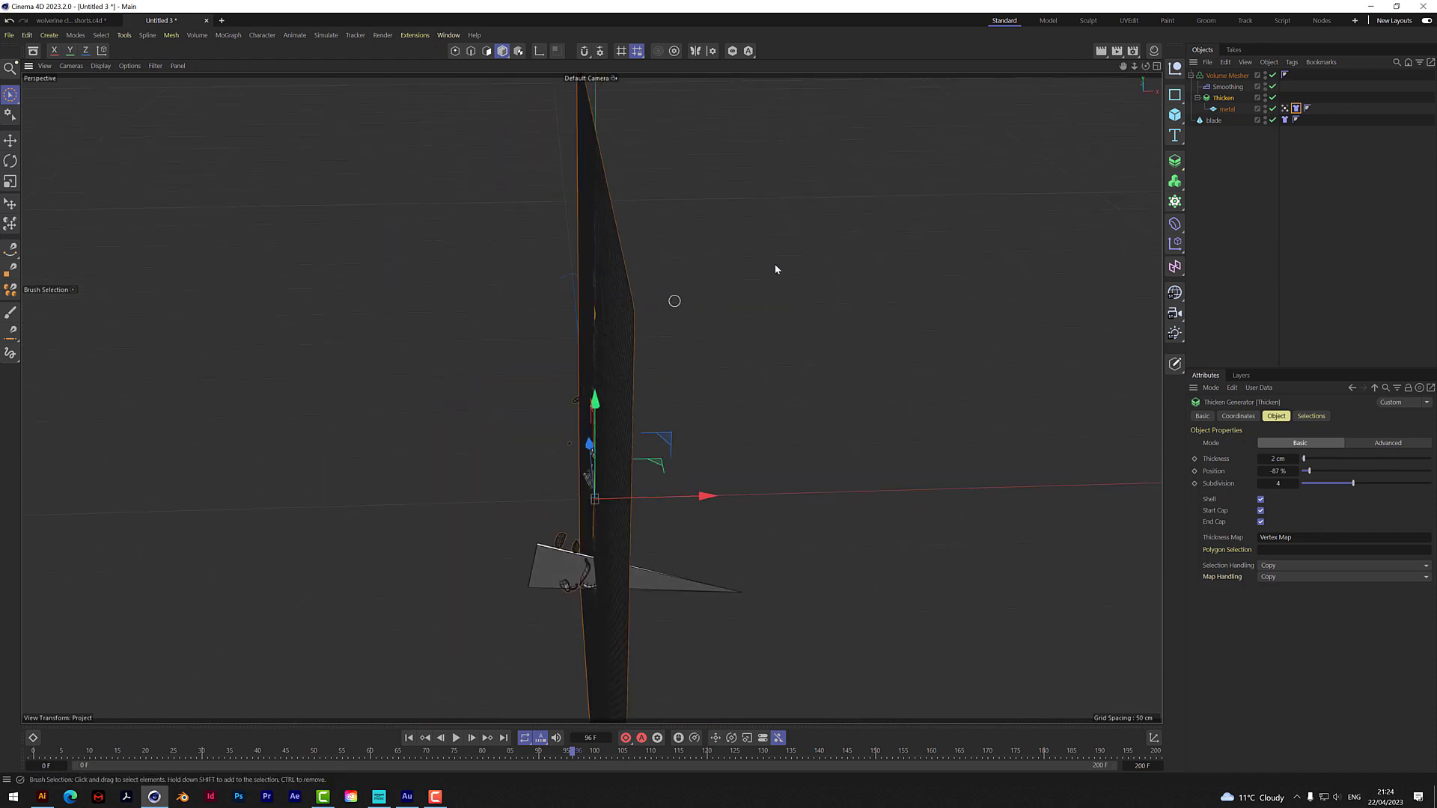
{"action": "left_click_drag", "start_coordinate": [570, 443], "coordinate": [494, 439], "text": "alt"}
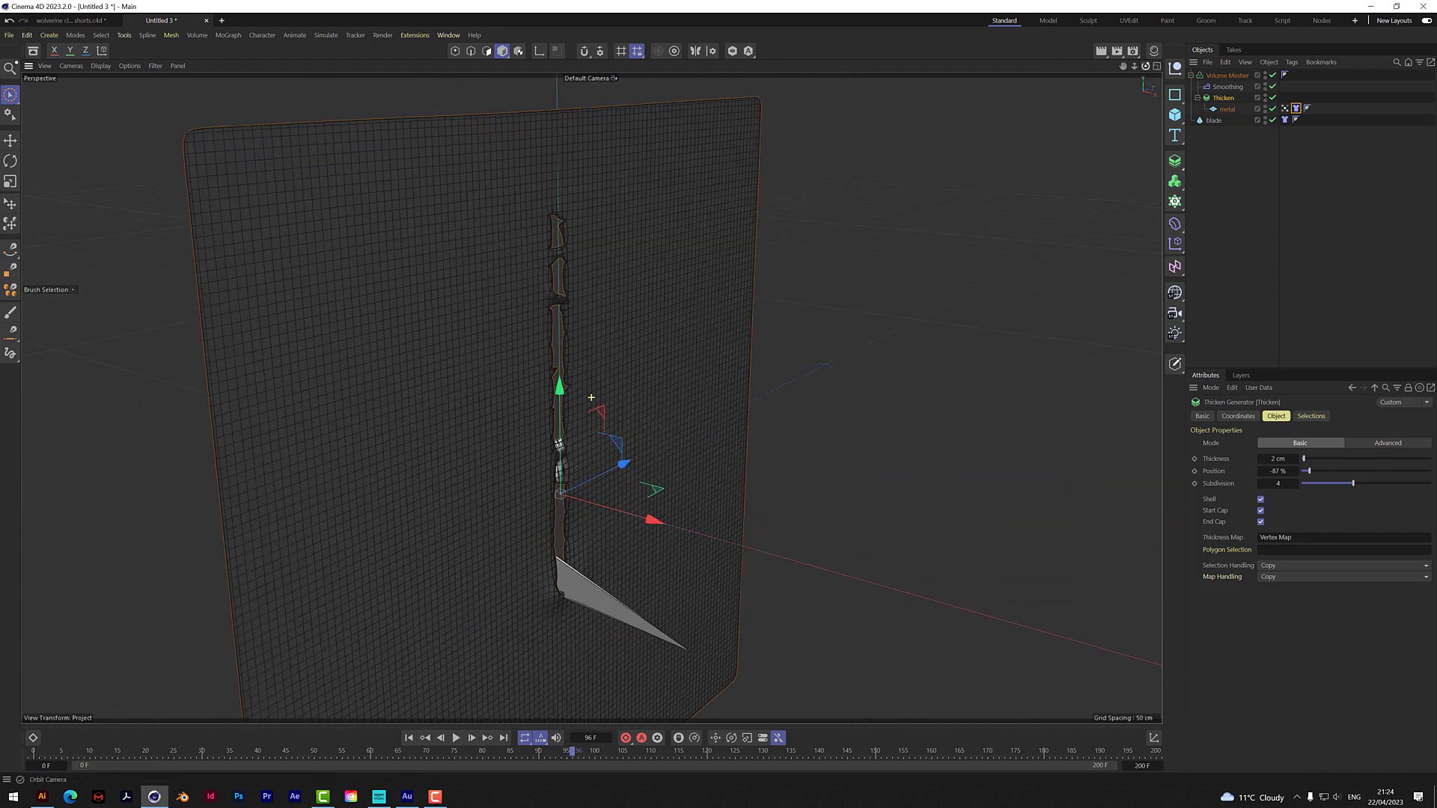
{"action": "scroll", "coordinate": [541, 328], "scroll_direction": "up", "scroll_amount": 5}
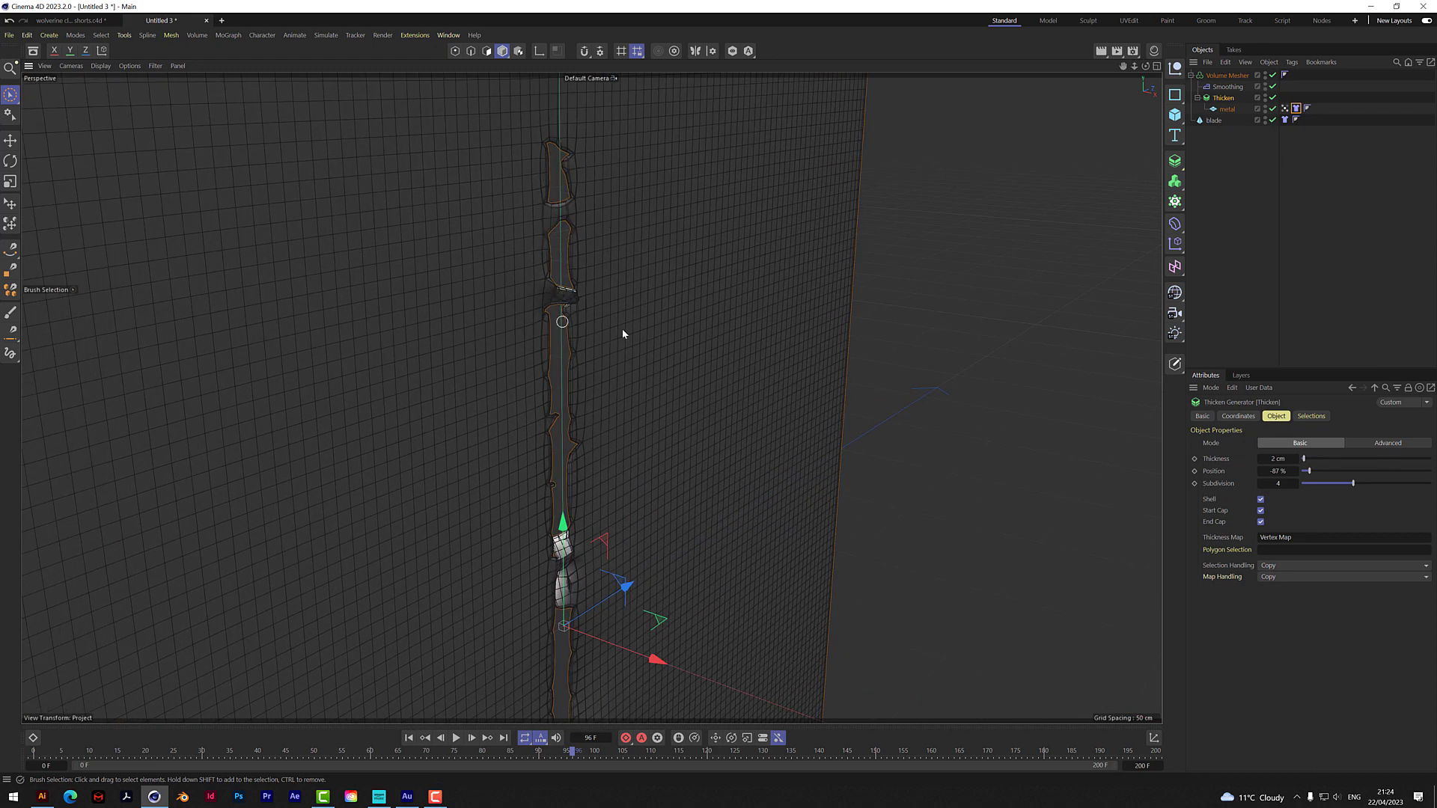
{"action": "left_click", "coordinate": [1285, 108]}
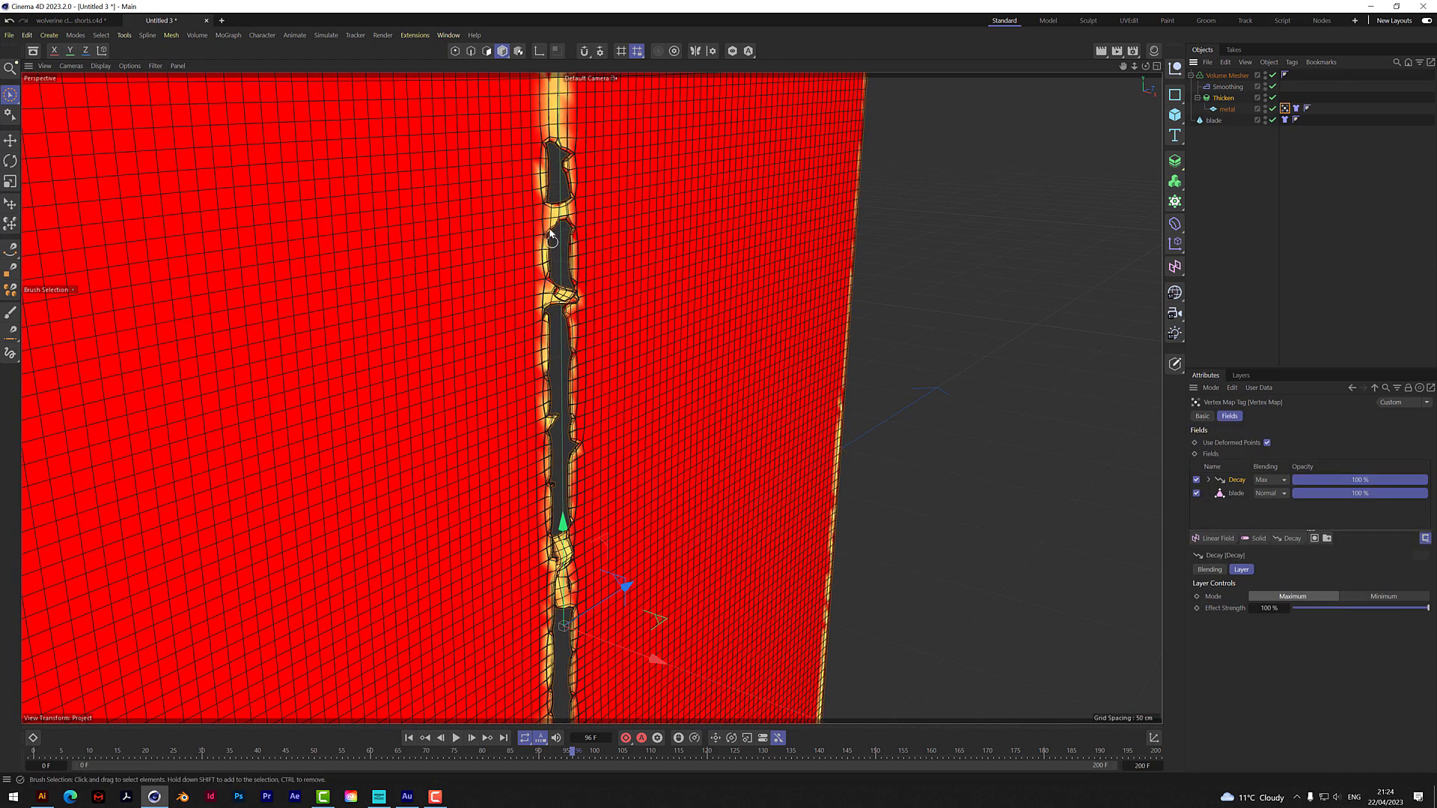
- Set the Thicken generator's Thickness to 19 cm and examine the torn edges
{"action": "left_click", "coordinate": [1224, 98]}
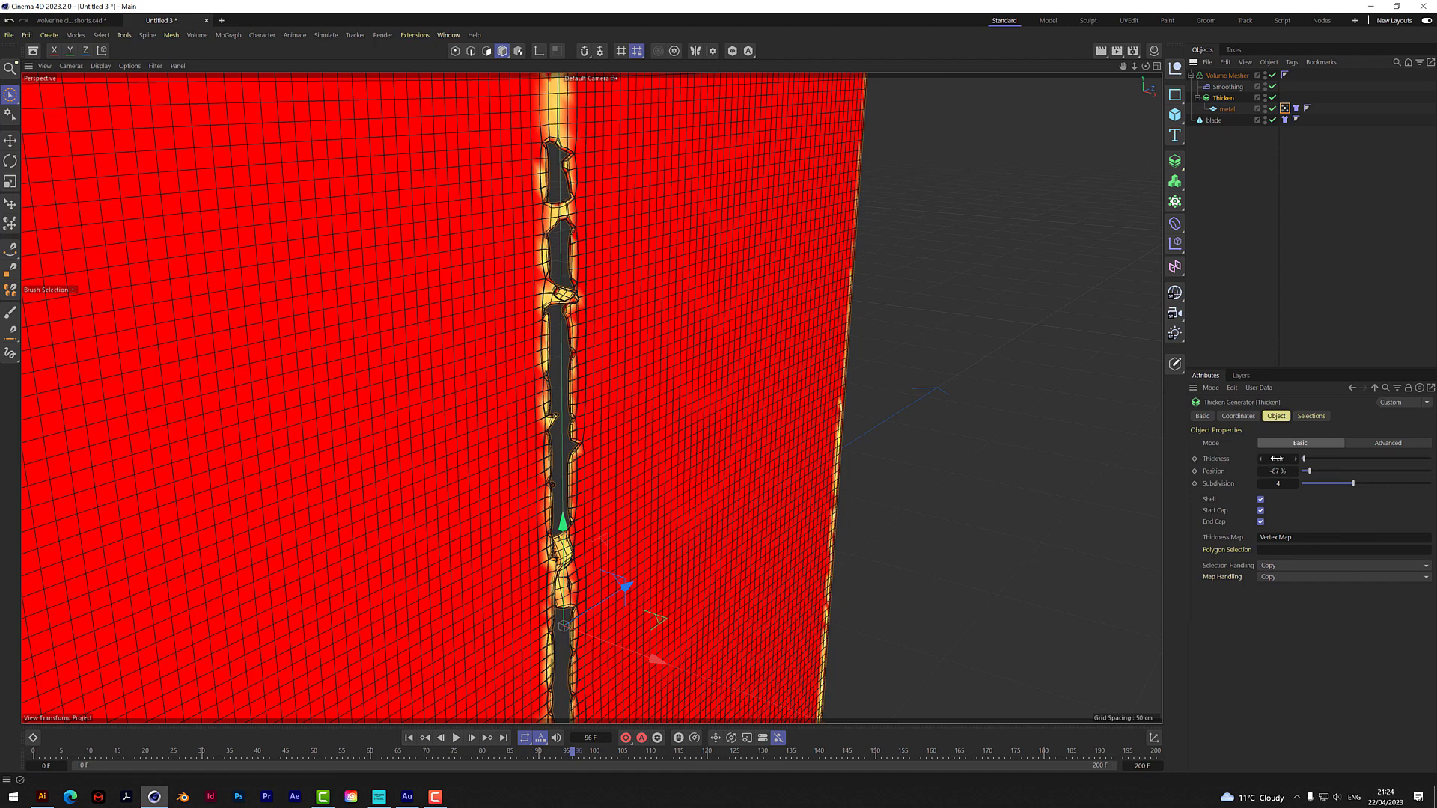
{"action": "left_click_drag", "start_coordinate": [1276, 458], "coordinate": [1313, 459]}
{"action": "scroll", "coordinate": [591, 398], "scroll_direction": "down", "scroll_amount": 3}
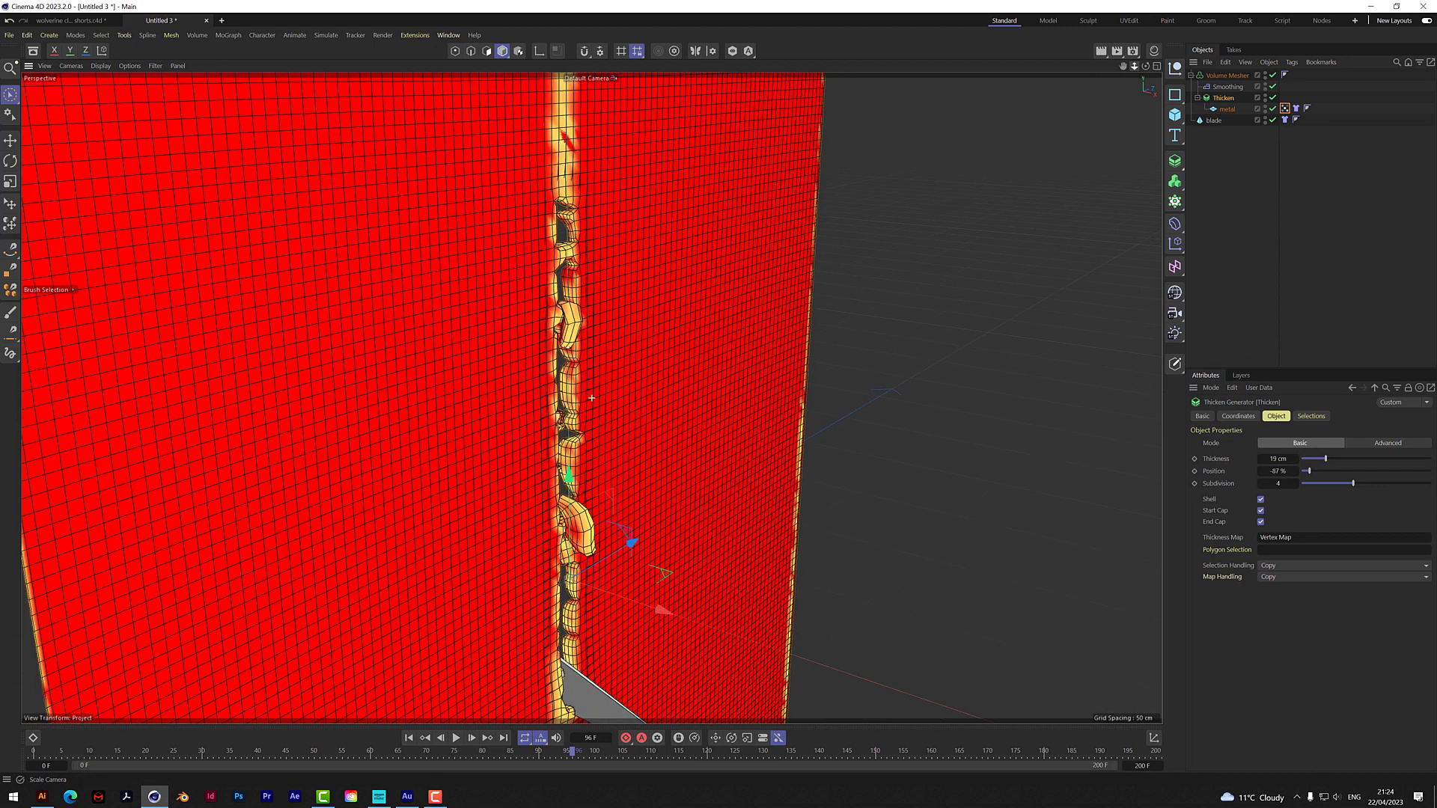
{"action": "right_click_drag", "start_coordinate": [591, 398], "coordinate": [591, 398], "text": "alt"}
{"action": "left_click_drag", "start_coordinate": [591, 399], "coordinate": [591, 397], "text": "alt"}
- Replay the simulation to frame 77 and inspect the thickened tear around the blade up close
{"action": "left_click", "coordinate": [455, 738]}
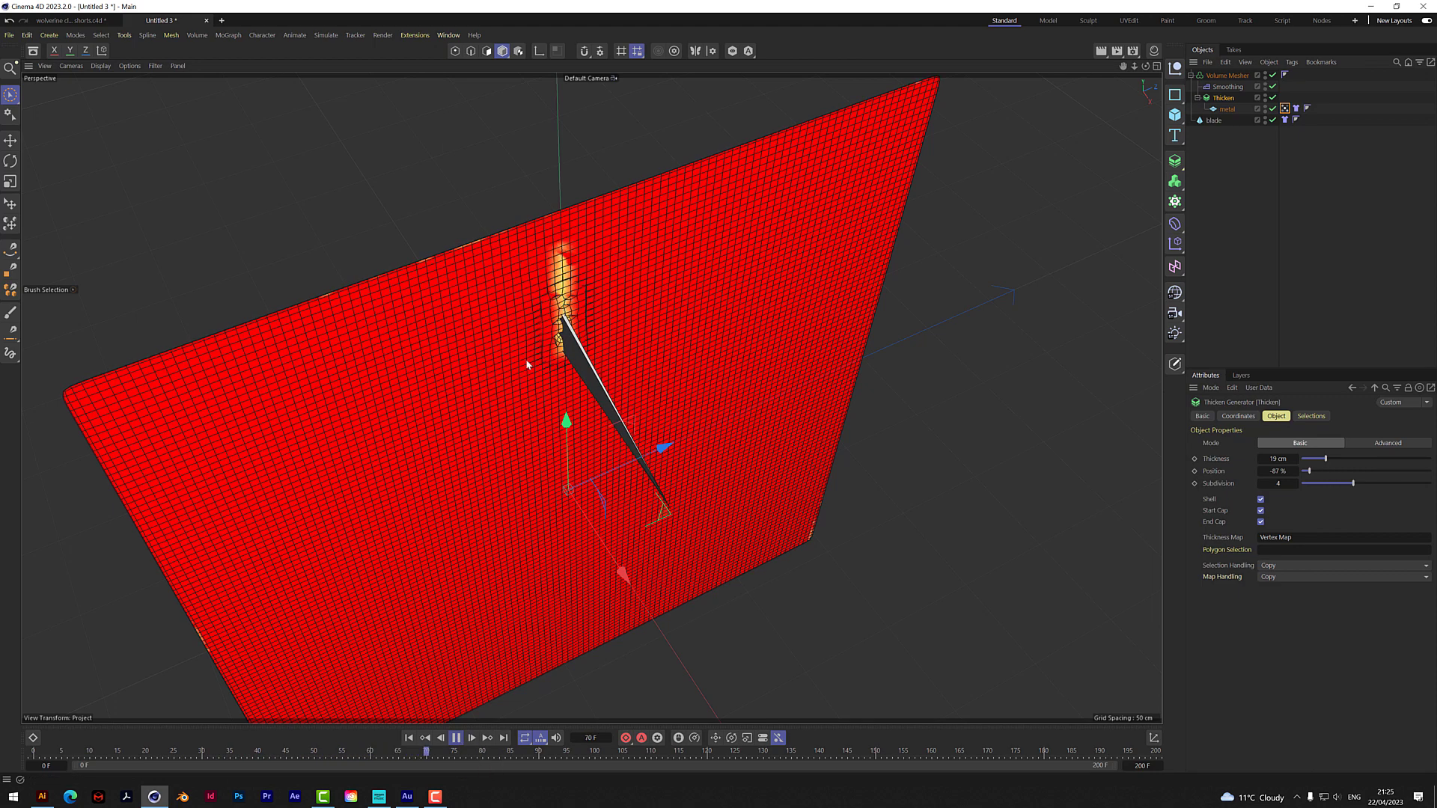
{"action": "left_click", "coordinate": [454, 739]}
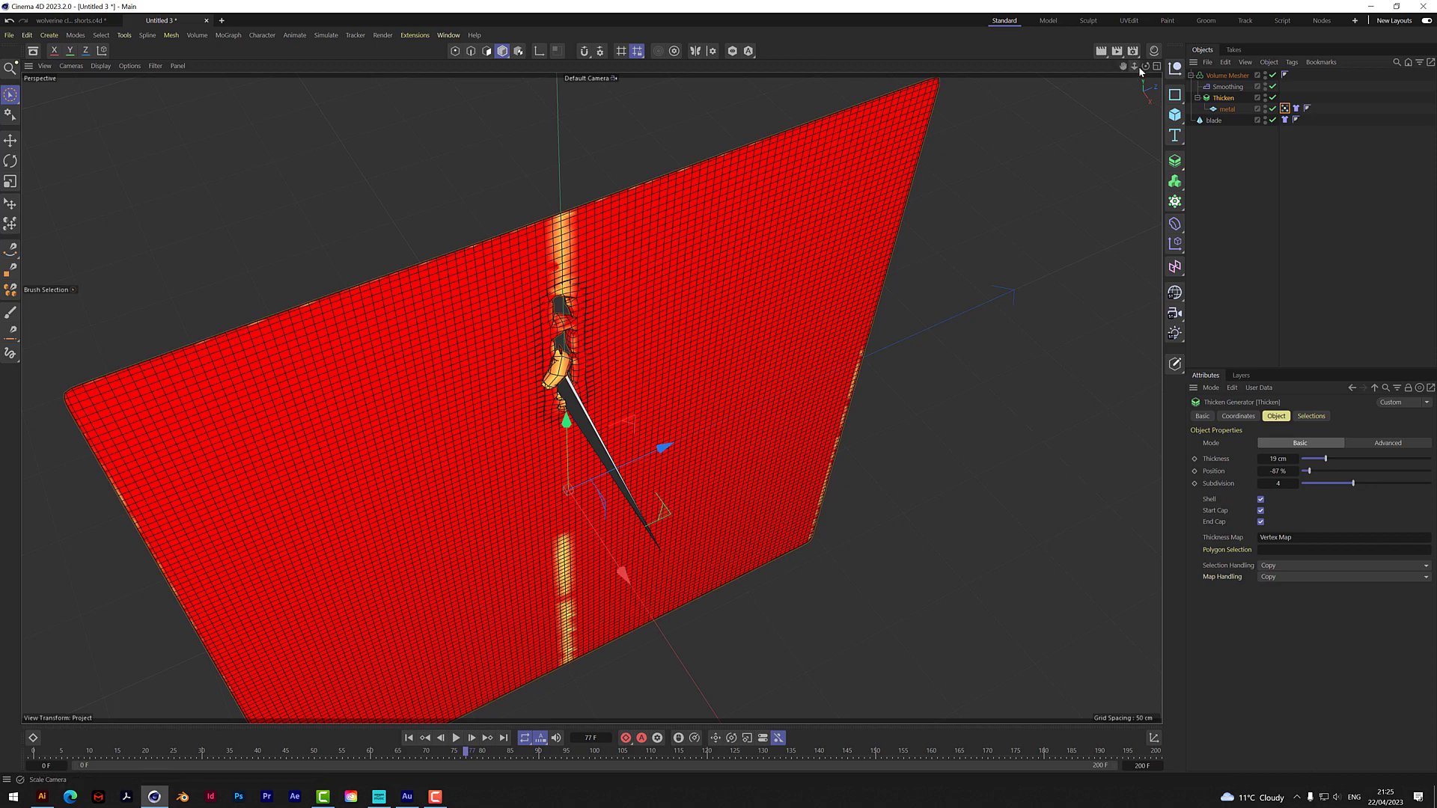
{"action": "mouse_move", "coordinate": [1145, 67]}
{"action": "left_mouse_down"}
{"action": "mouse_move", "coordinate": [1003, 57]}
{"action": "mouse_move", "coordinate": [1123, 68]}
{"action": "mouse_move", "coordinate": [1173, 50]}
{"action": "mouse_move", "coordinate": [1172, 70]}
{"action": "left_mouse_up"}
- Set the Smoothing deformer to 71% strength, 22 iterations and 78% stiffness
{"action": "left_click", "coordinate": [1226, 88]}
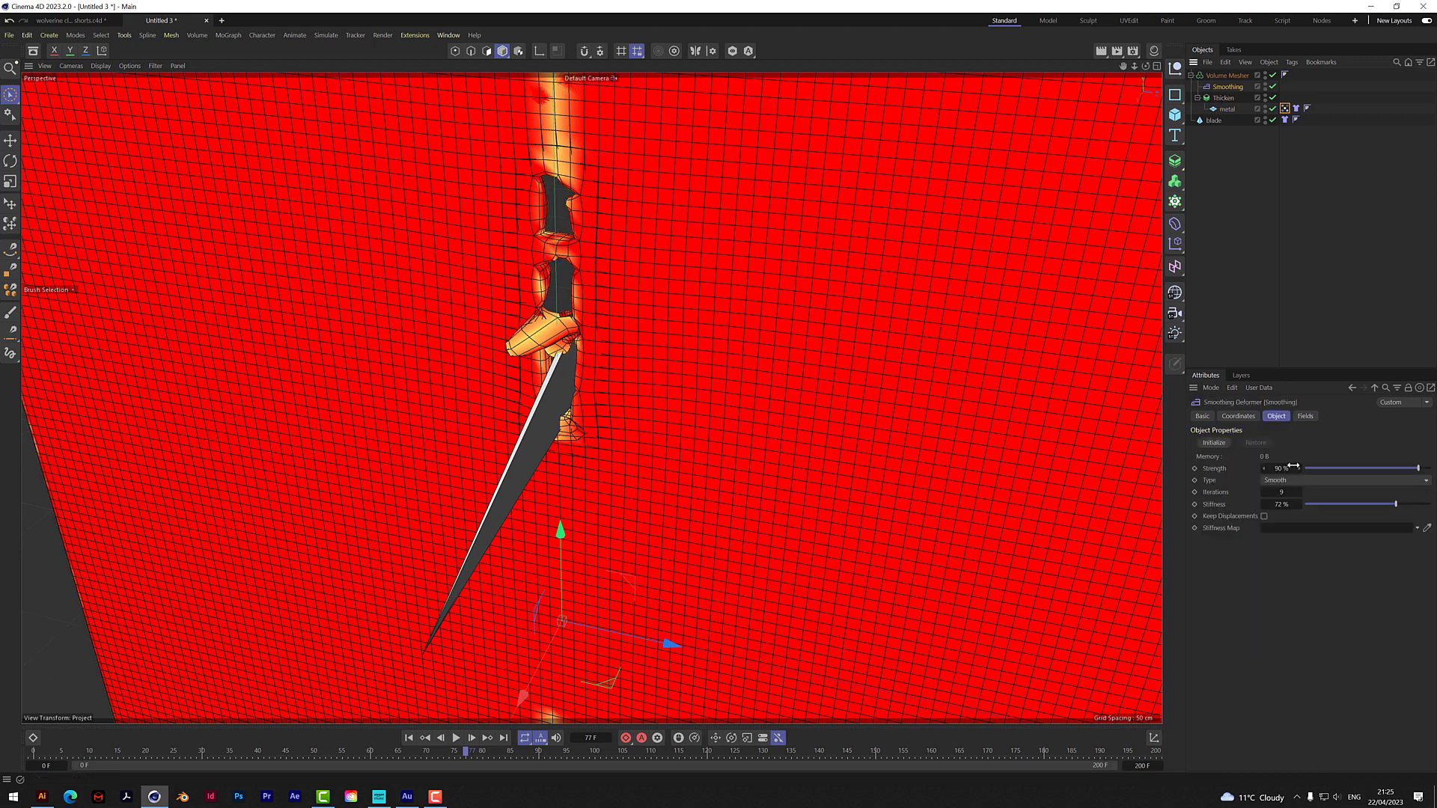
{"action": "left_click_drag", "start_coordinate": [1341, 469], "coordinate": [1394, 469]}
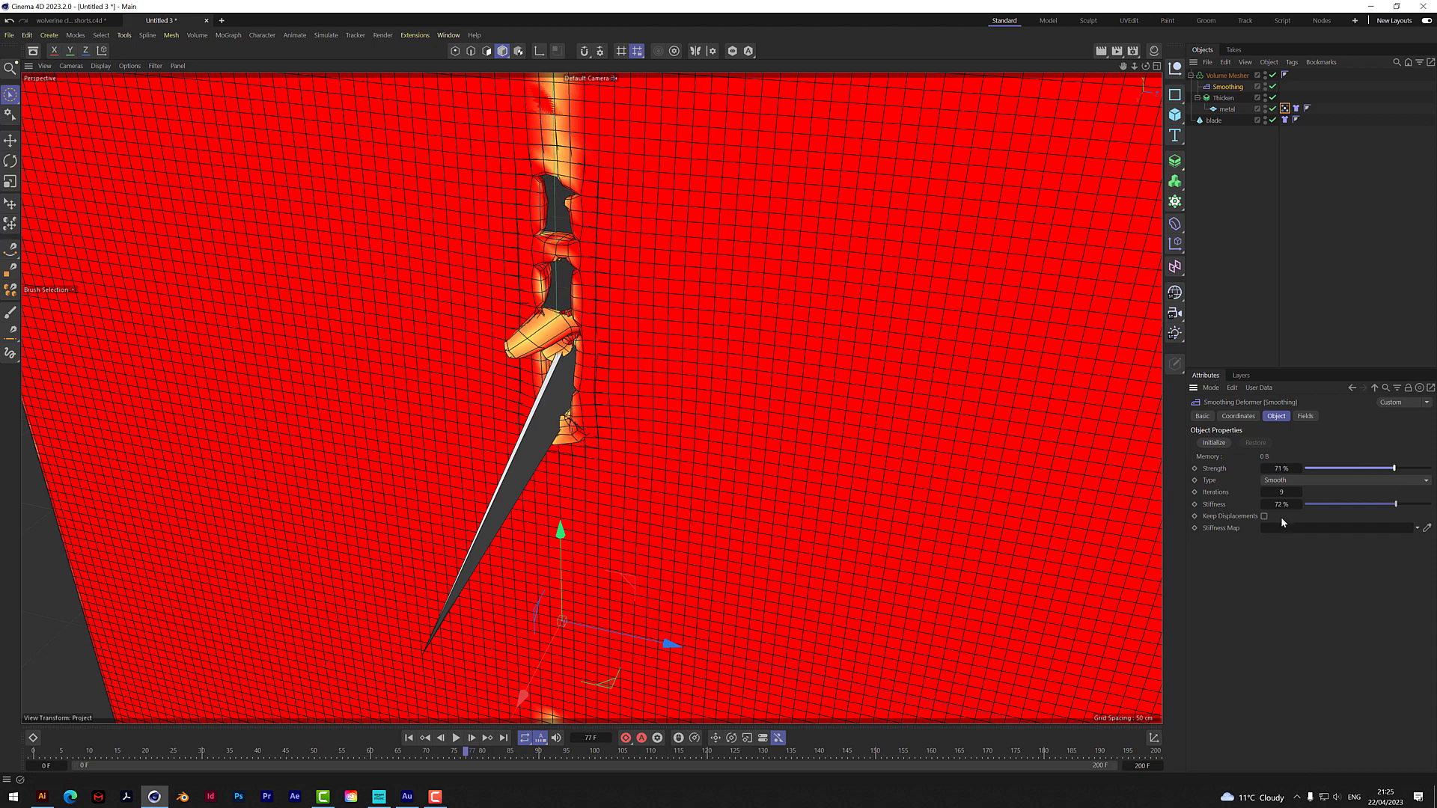
{"action": "mouse_move", "coordinate": [1284, 493]}
{"action": "left_mouse_down"}
{"action": "mouse_move", "coordinate": [1302, 492]}
{"action": "mouse_move", "coordinate": [1254, 505]}
{"action": "mouse_move", "coordinate": [1302, 504]}
{"action": "left_mouse_up"}
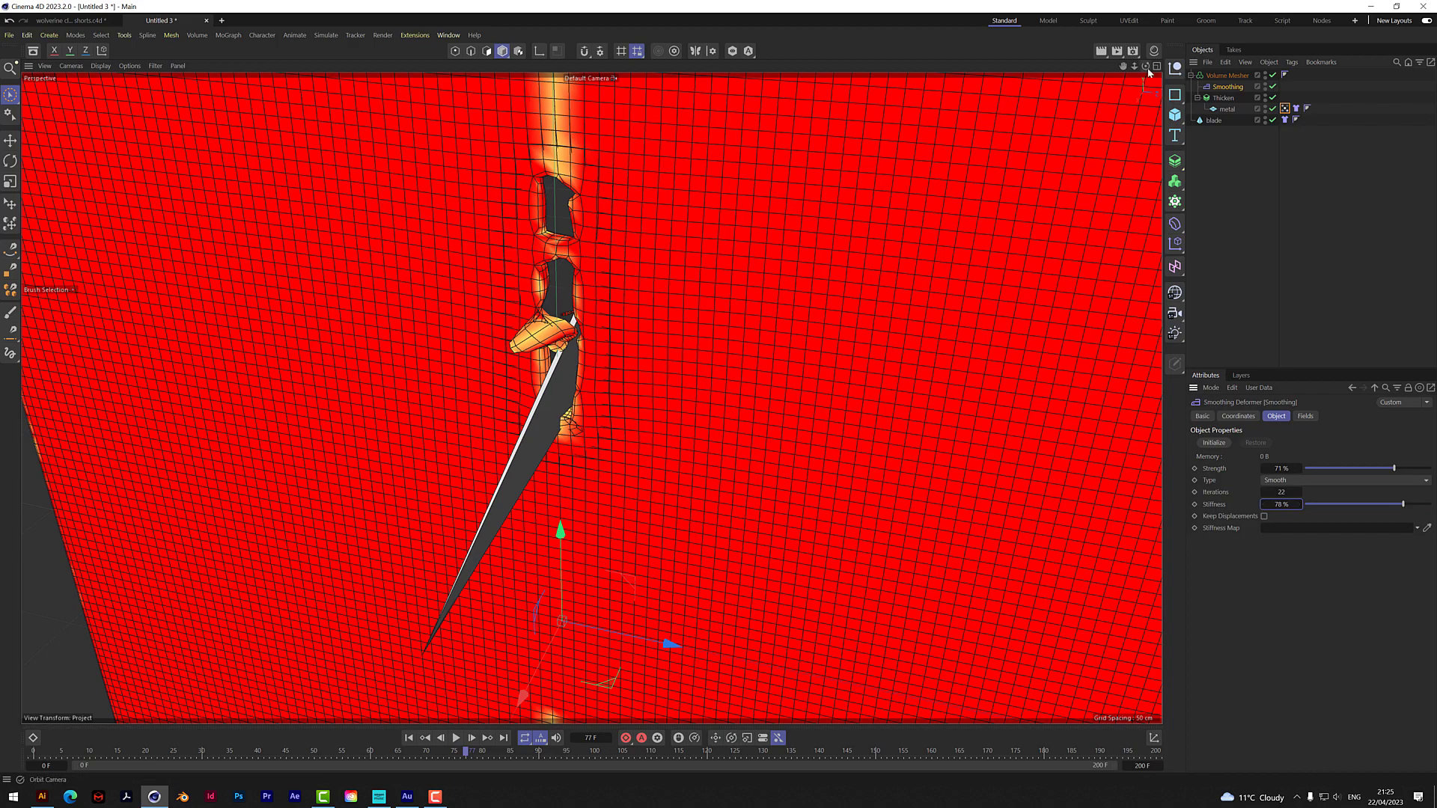
- Inspect the smoothed tear on the plane with the metal's vertex map shown and then hidden
{"action": "mouse_move", "coordinate": [1145, 67]}
{"action": "left_mouse_down"}
{"action": "mouse_move", "coordinate": [1257, 50]}
{"action": "mouse_move", "coordinate": [1142, 66]}
{"action": "left_mouse_up"}
{"action": "left_click_drag", "start_coordinate": [591, 397], "coordinate": [812, 422], "text": "alt"}
{"action": "left_click", "coordinate": [1268, 285]}
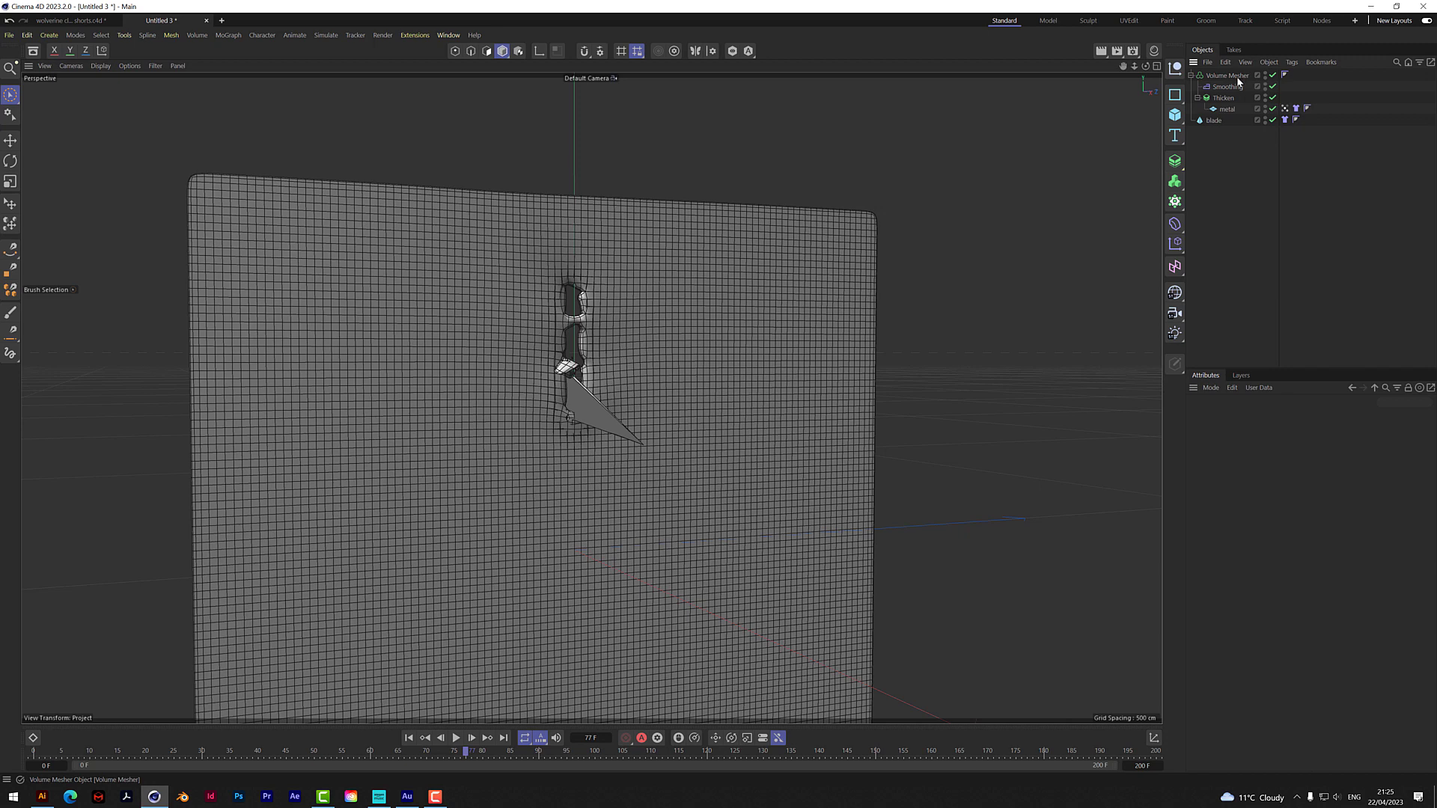
{"action": "left_click", "coordinate": [1285, 109]}
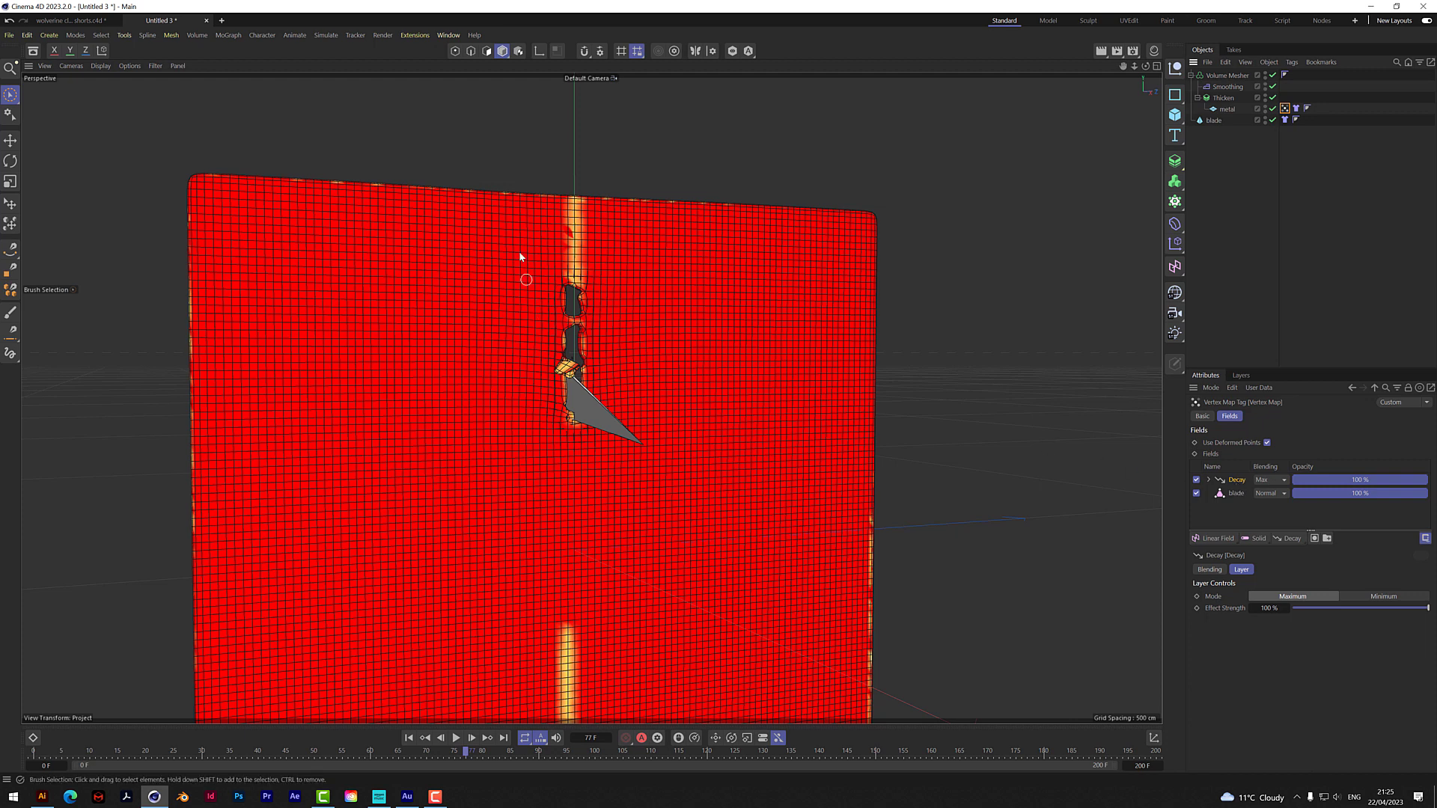
{"action": "left_click", "coordinate": [1210, 191]}
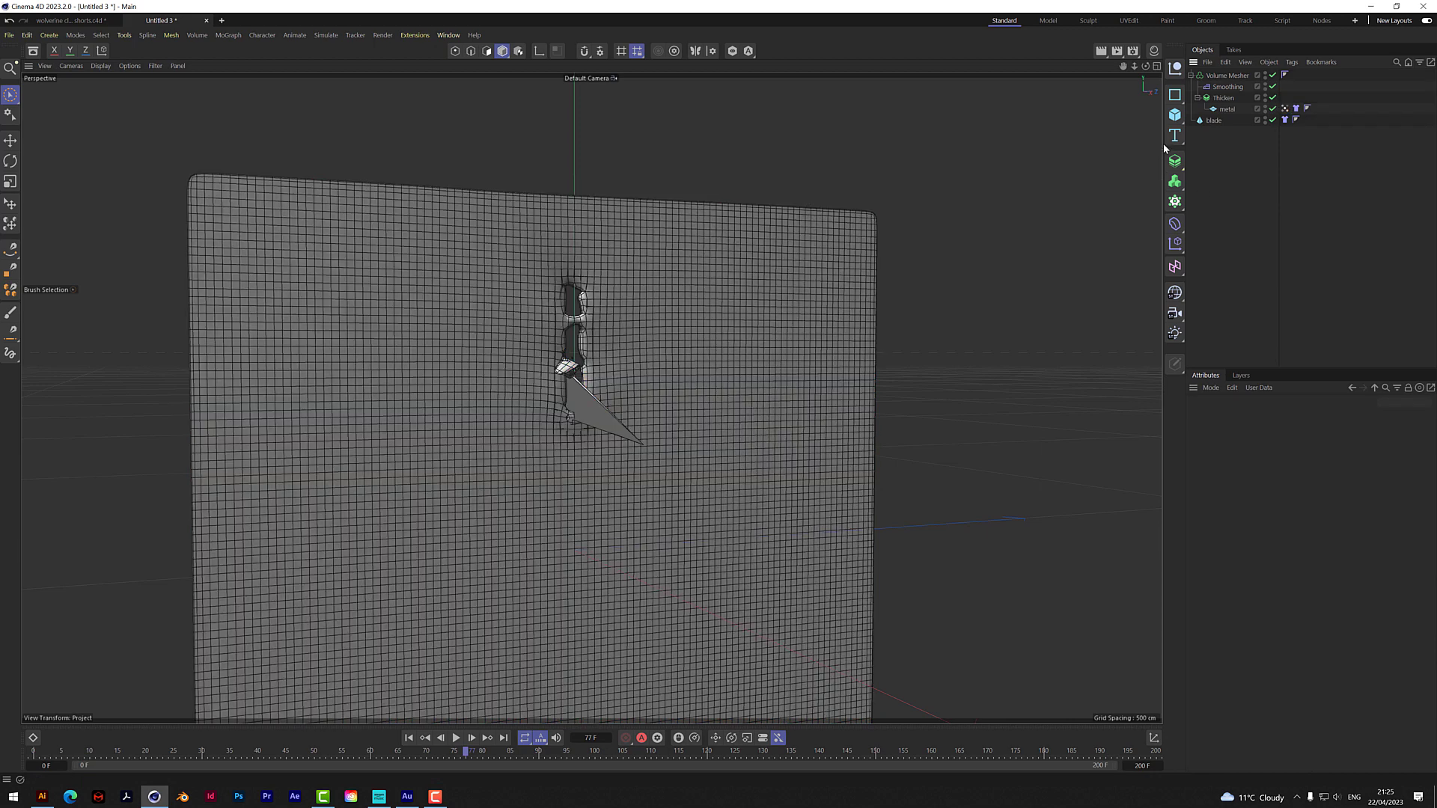
{"action": "scroll", "coordinate": [581, 350], "scroll_direction": "up", "scroll_amount": 2}
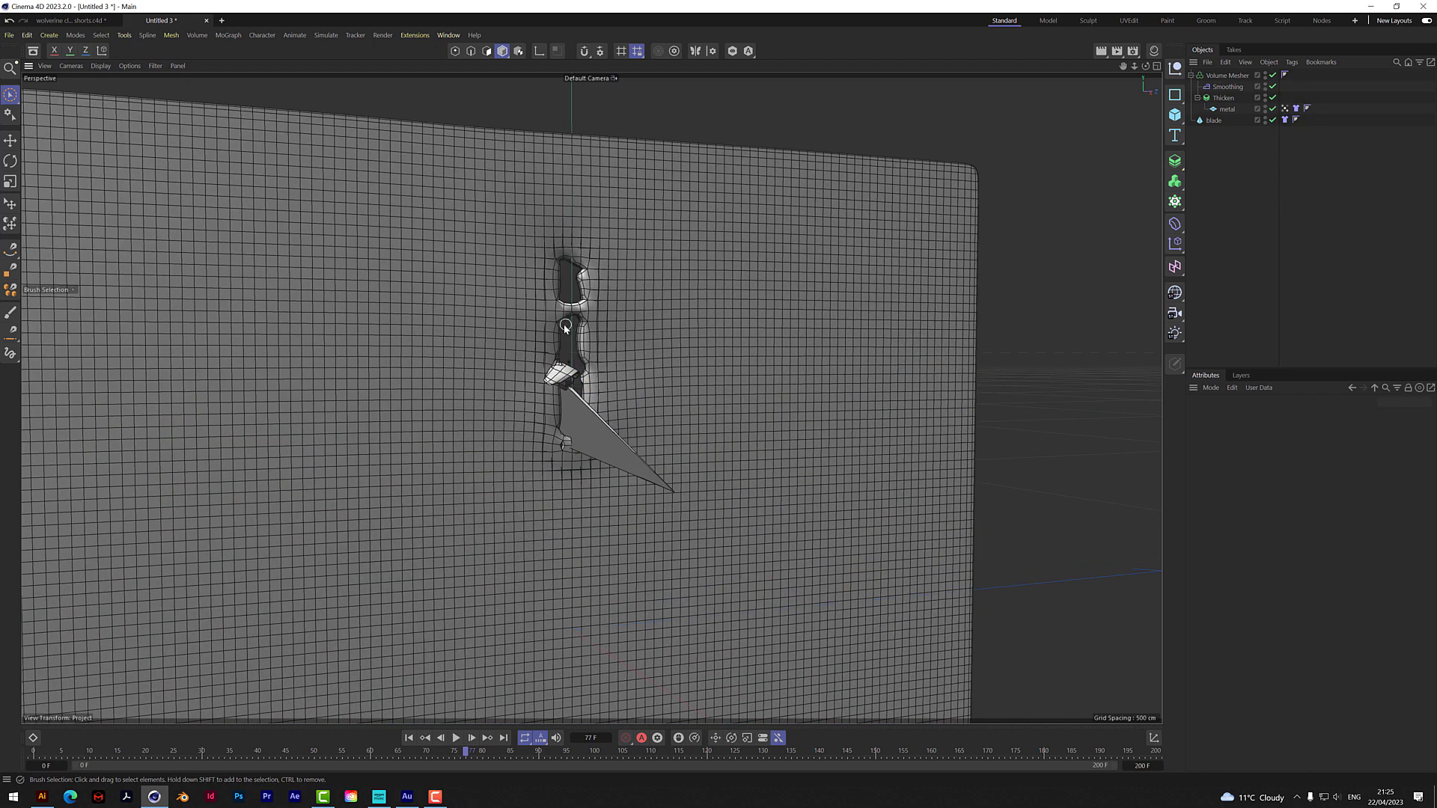
- Search the asset library for "metal", limit the results to materials and browse down to the steel ones
{"action": "left_click", "coordinate": [33, 50]}
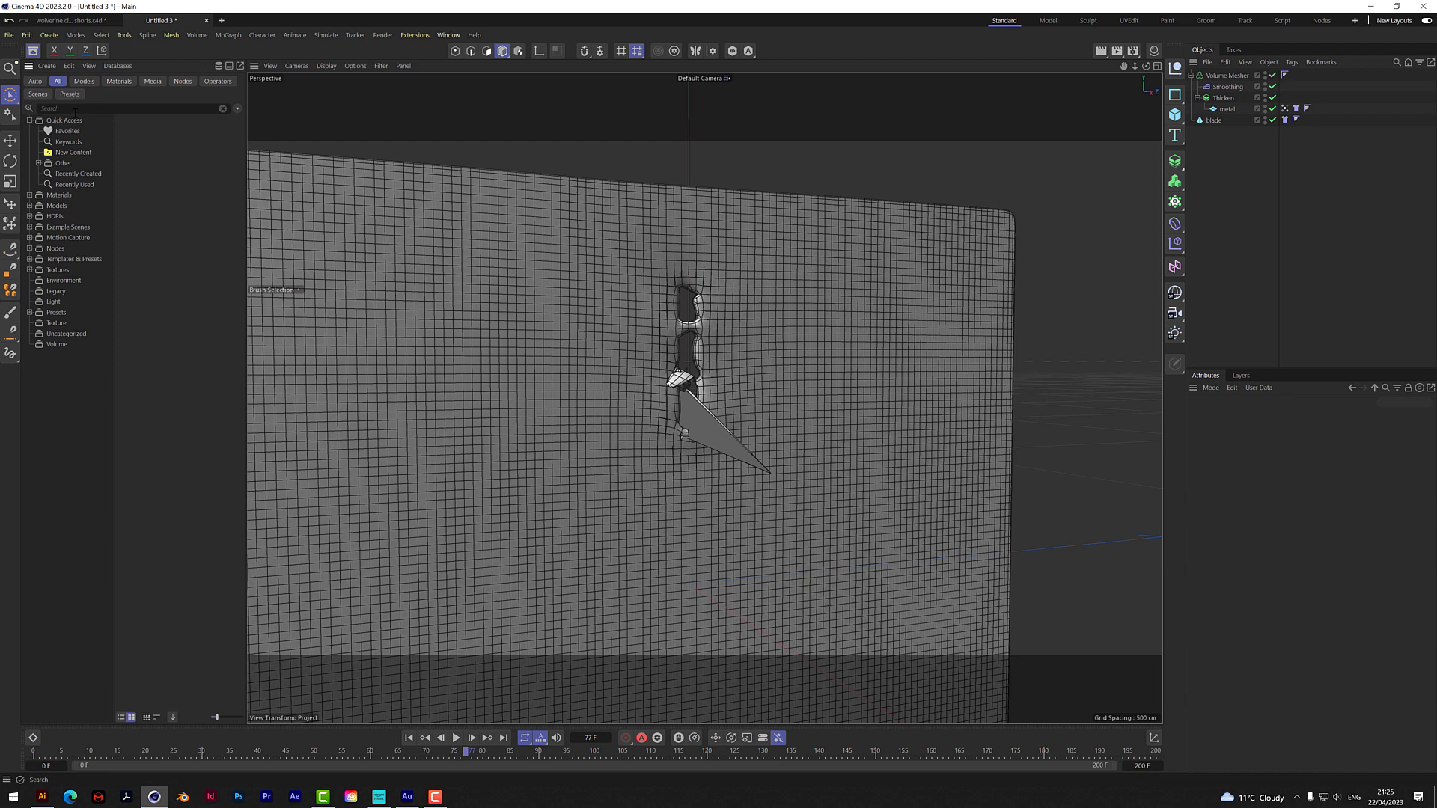
{"action": "left_click", "coordinate": [75, 110]}
{"action": "type", "text": "meta"}
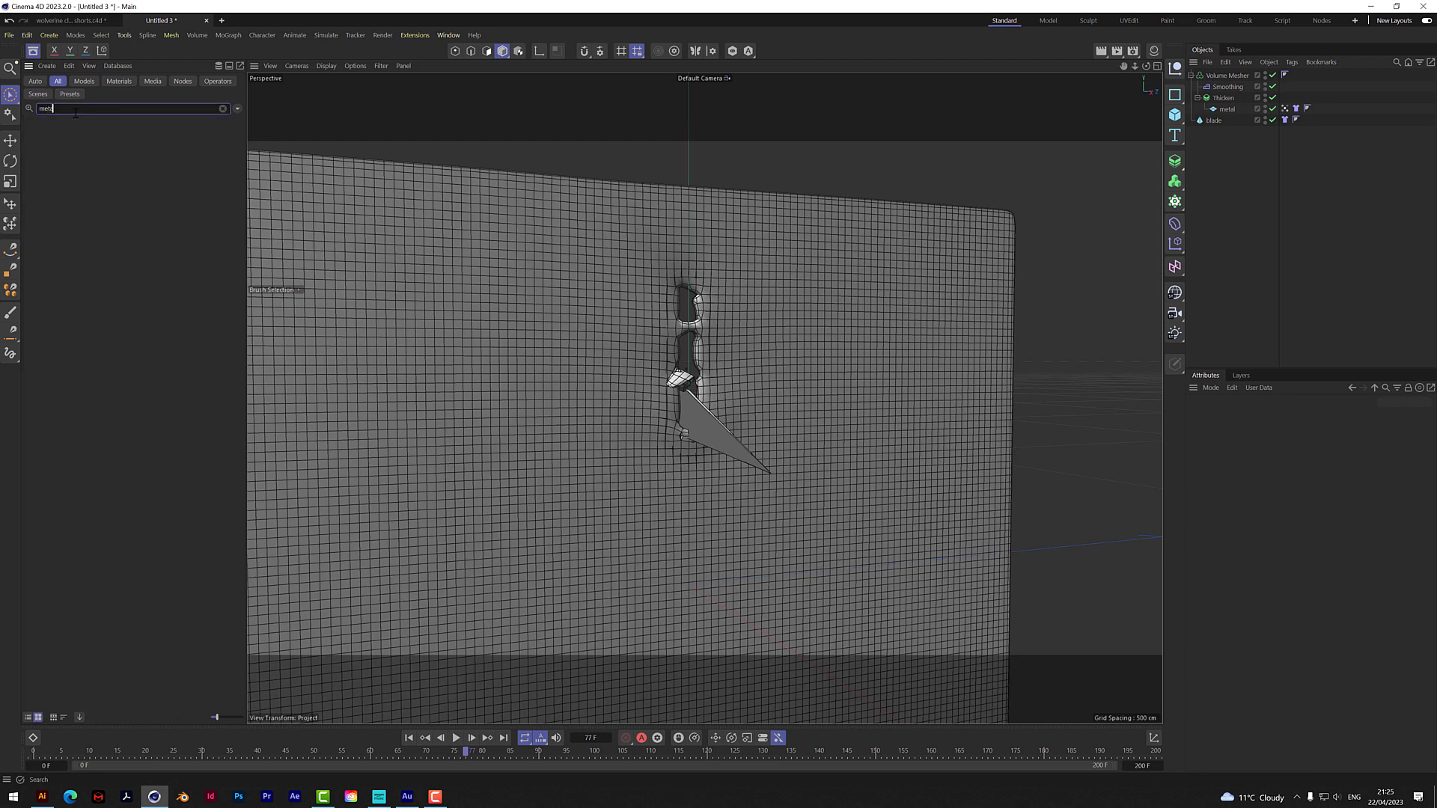
{"action": "type", "text": "l"}
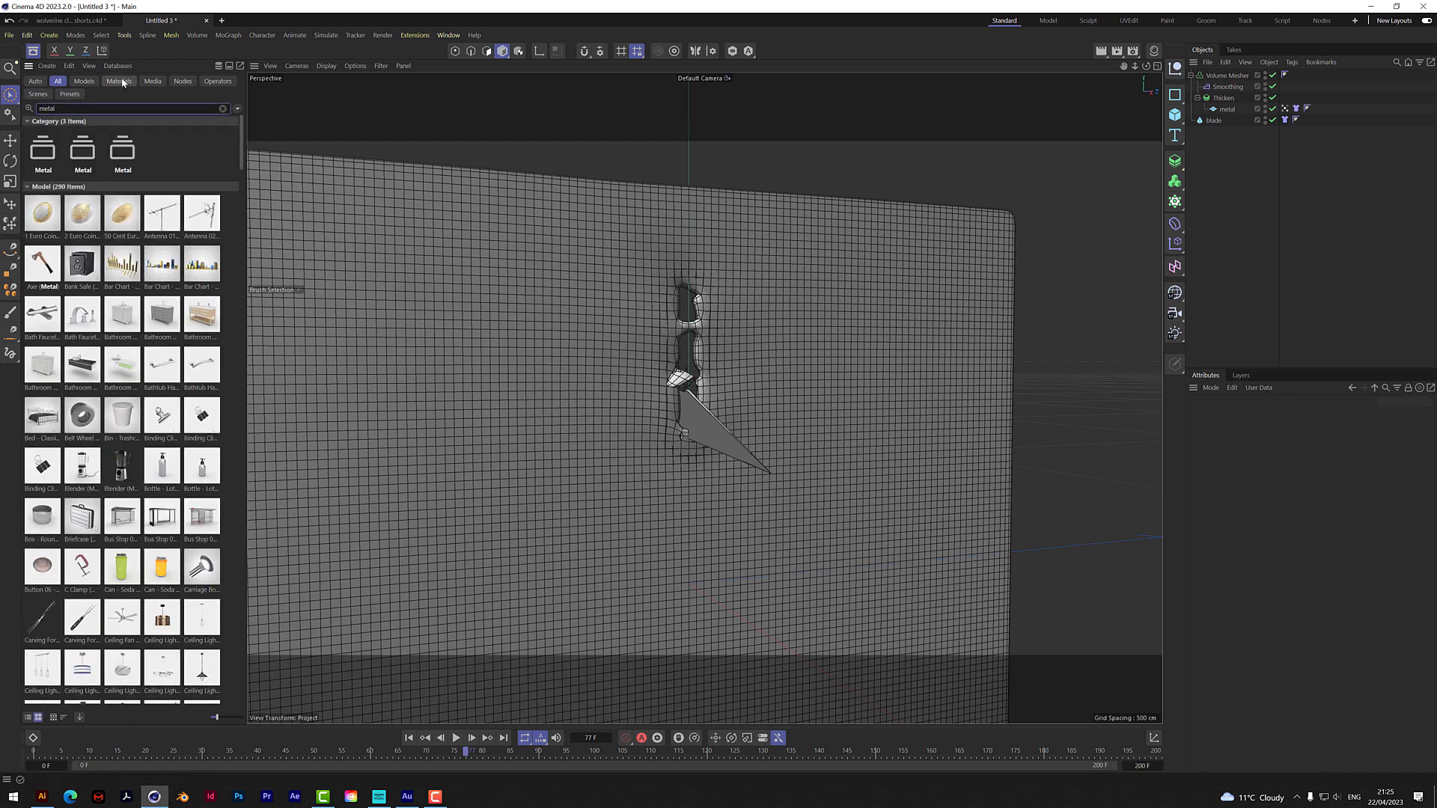
{"action": "left_click", "coordinate": [120, 82]}
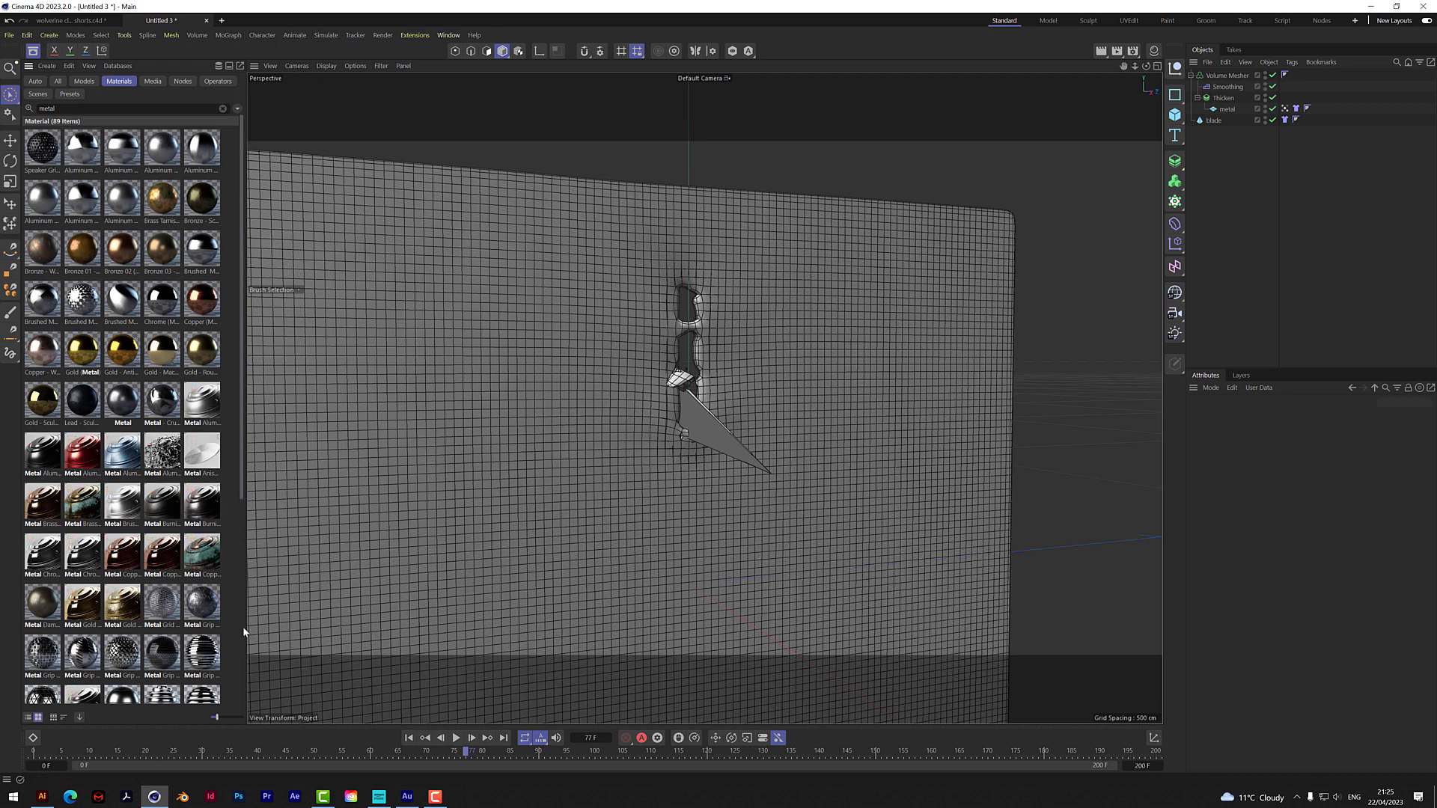
{"action": "left_click_drag", "start_coordinate": [238, 494], "coordinate": [254, 708]}
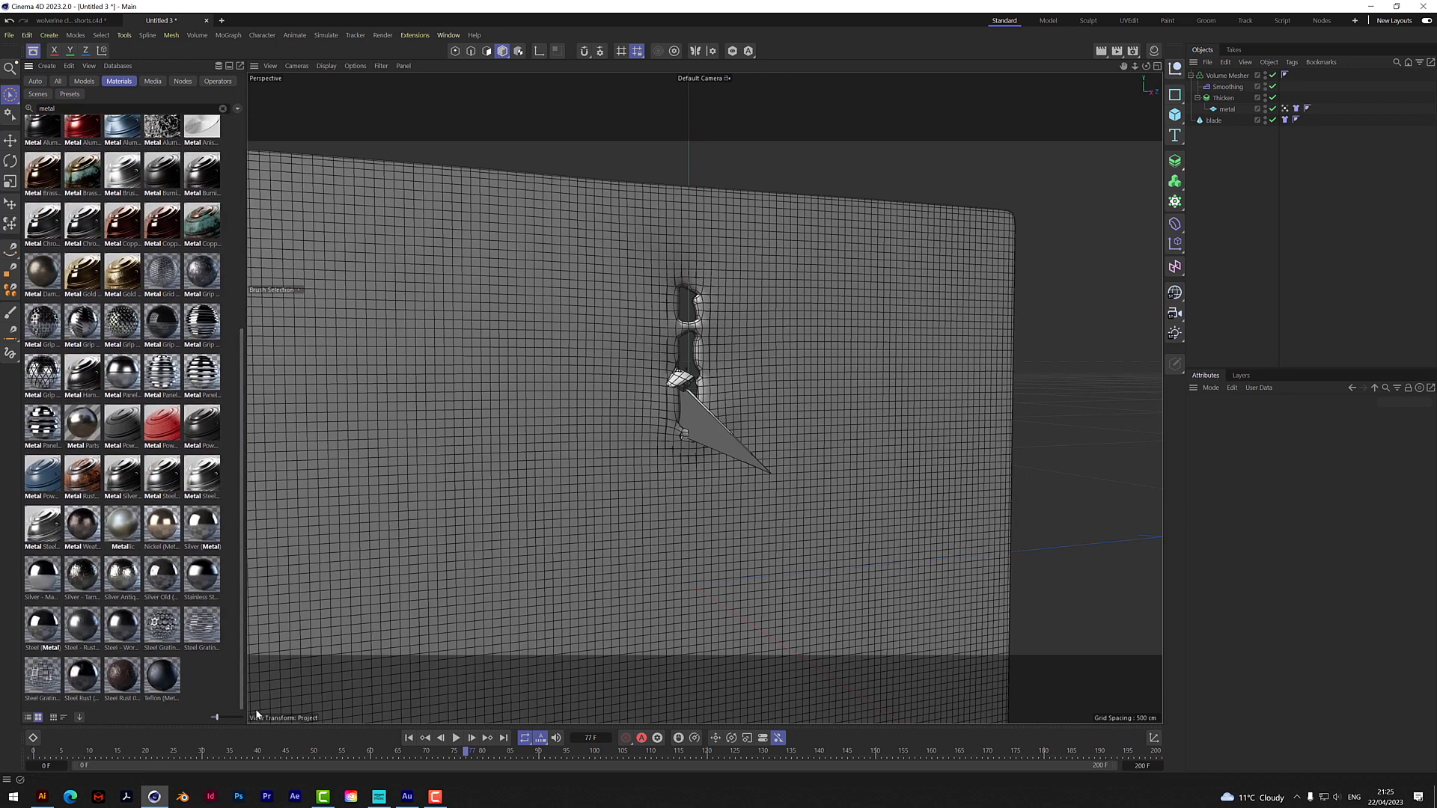
- Load the Stainless Steel - Anisotropy material into the scene's material list and apply it to the Thicken generator
{"action": "left_click", "coordinate": [207, 575]}
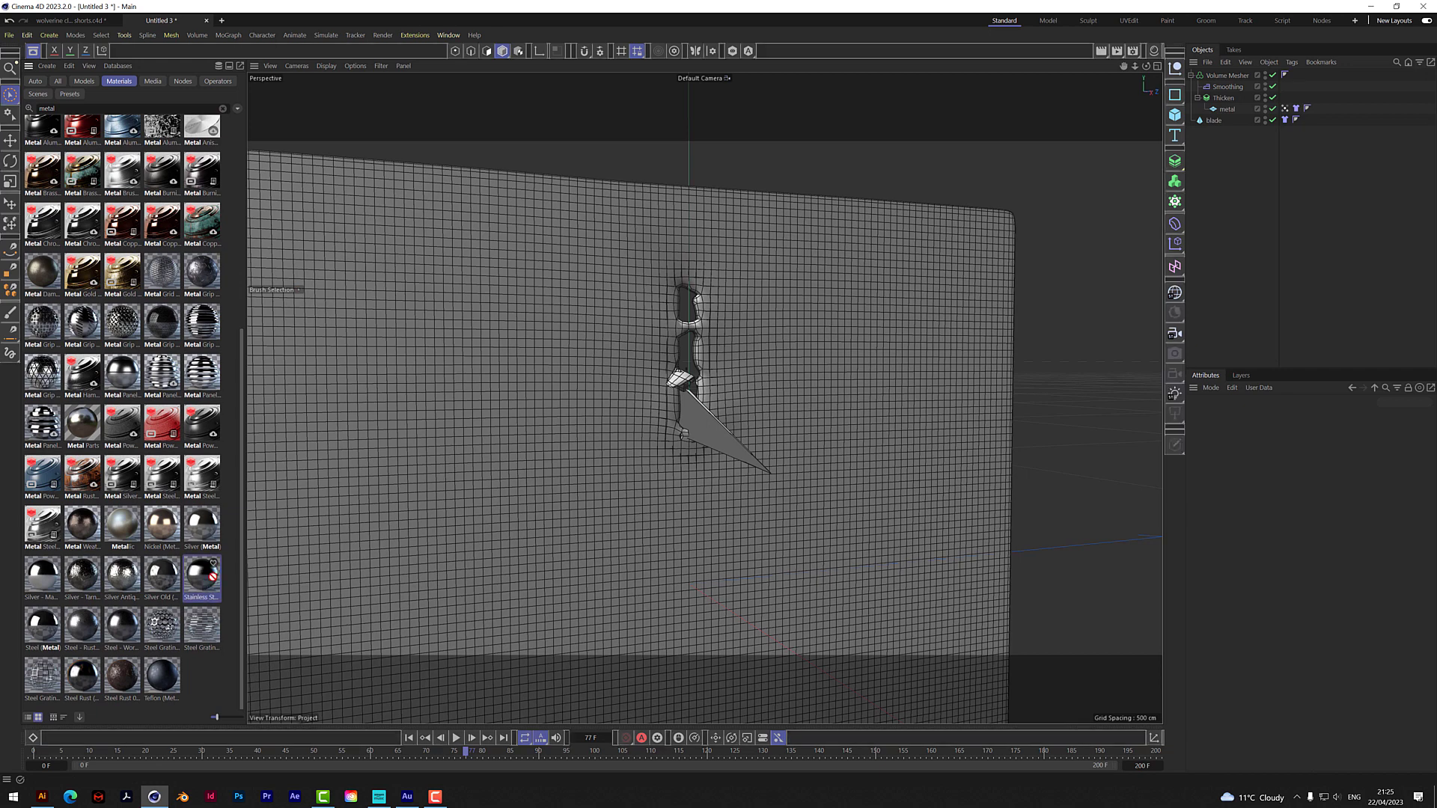
{"action": "left_click", "coordinate": [1157, 53]}
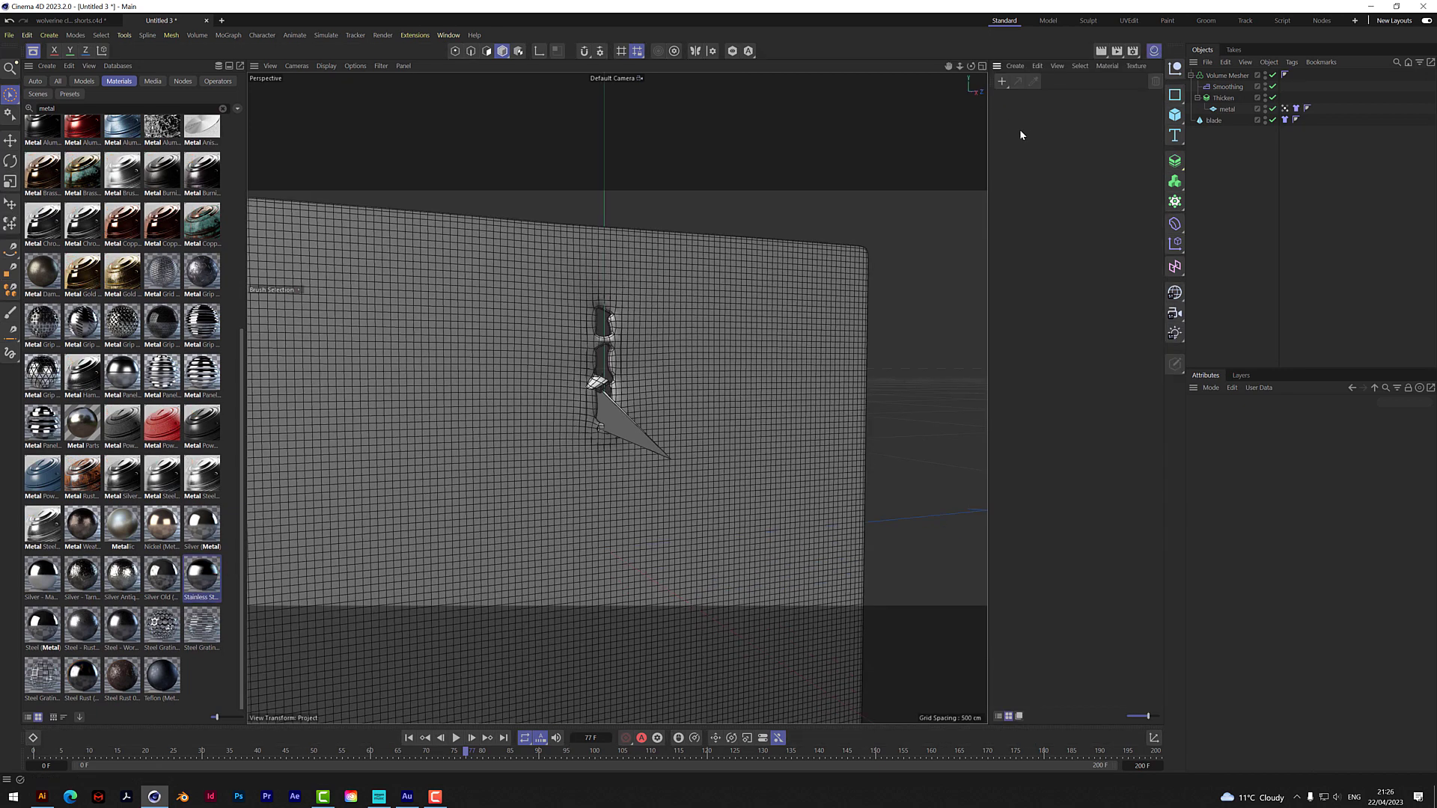
{"action": "double_click", "coordinate": [196, 580]}
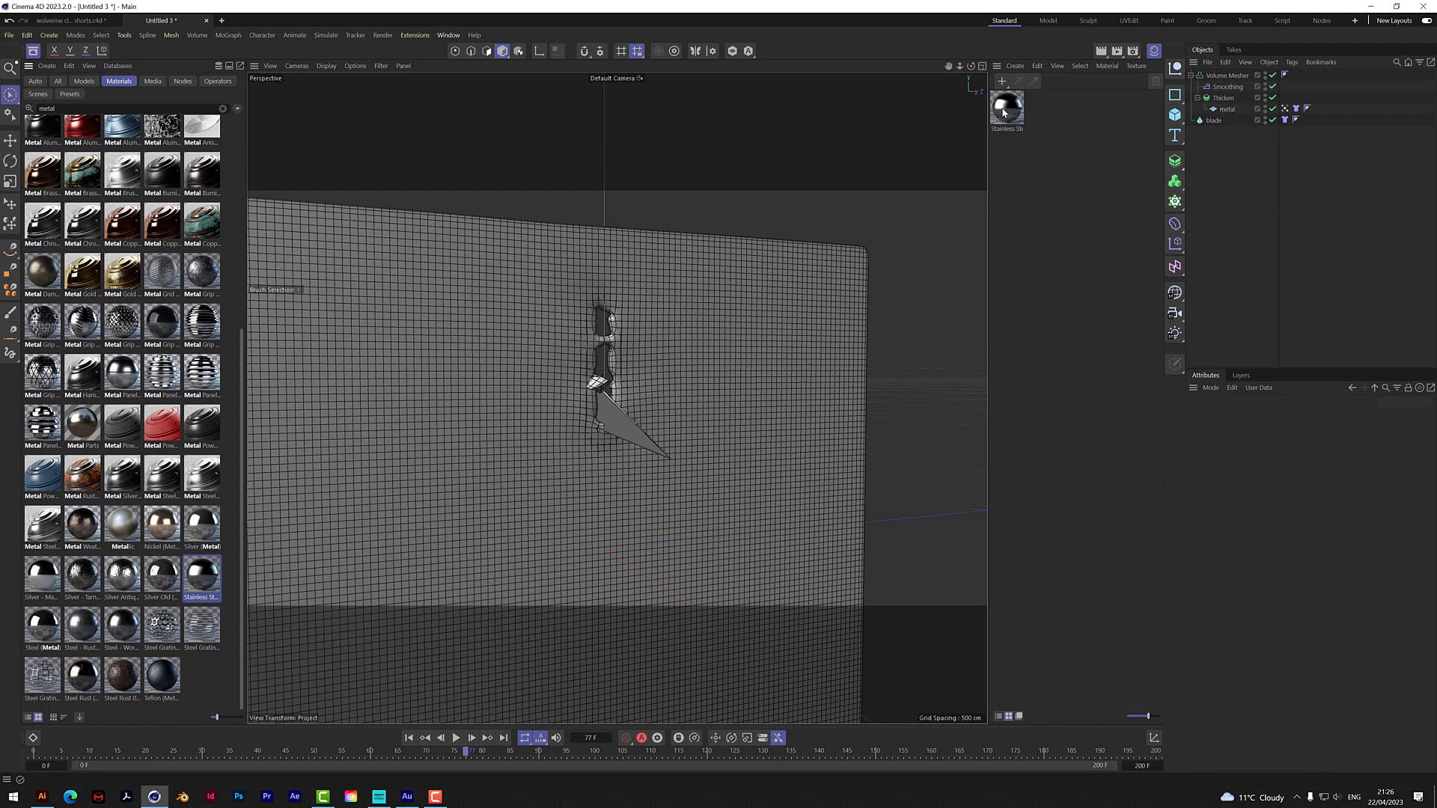
{"action": "mouse_move", "coordinate": [1005, 112]}
{"action": "left_mouse_down"}
{"action": "mouse_move", "coordinate": [1242, 105]}
{"action": "mouse_move", "coordinate": [1228, 98]}
{"action": "left_mouse_up"}
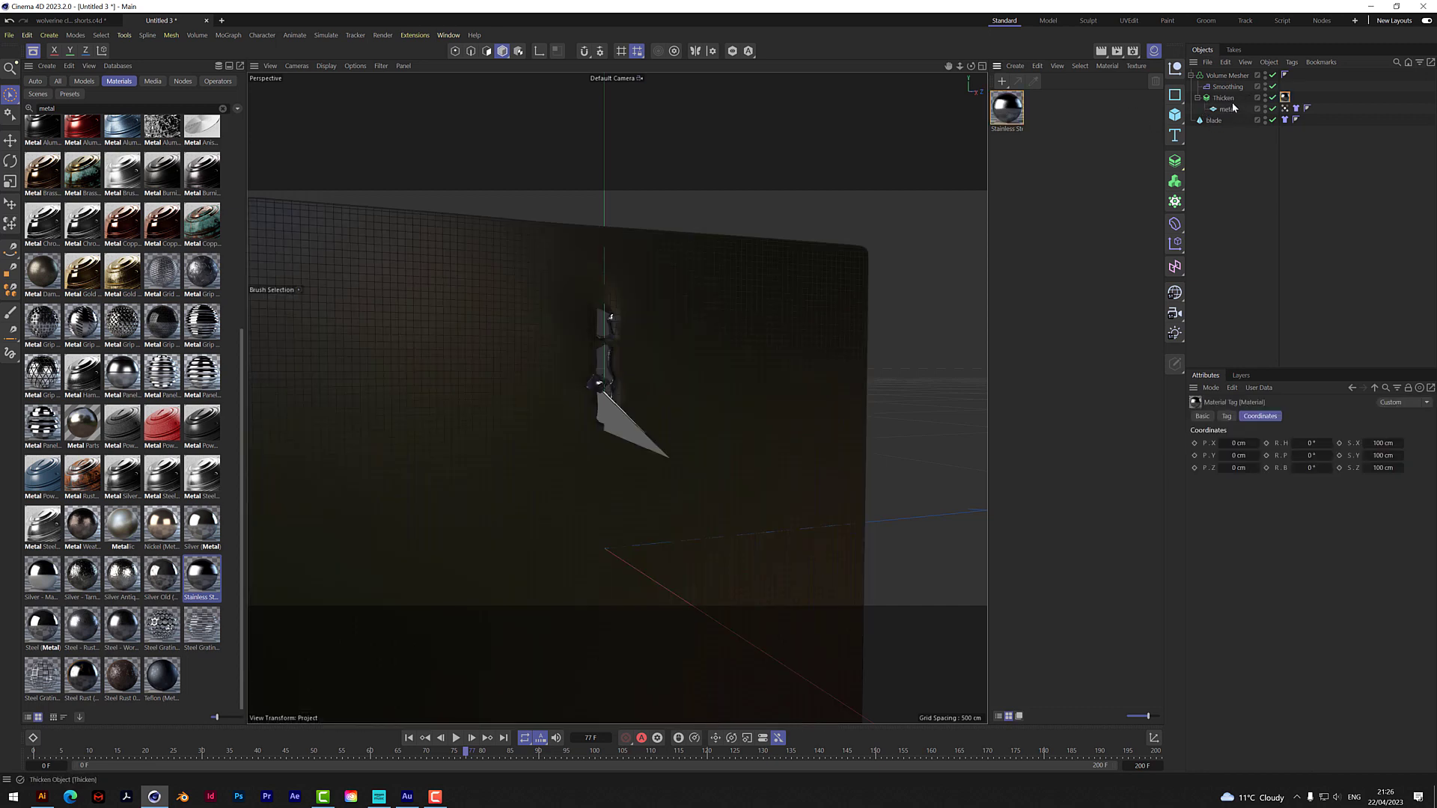
- Enable the Shell, Start Cap and End Cap polygon selections on the Thicken generator
{"action": "left_click", "coordinate": [1225, 98]}
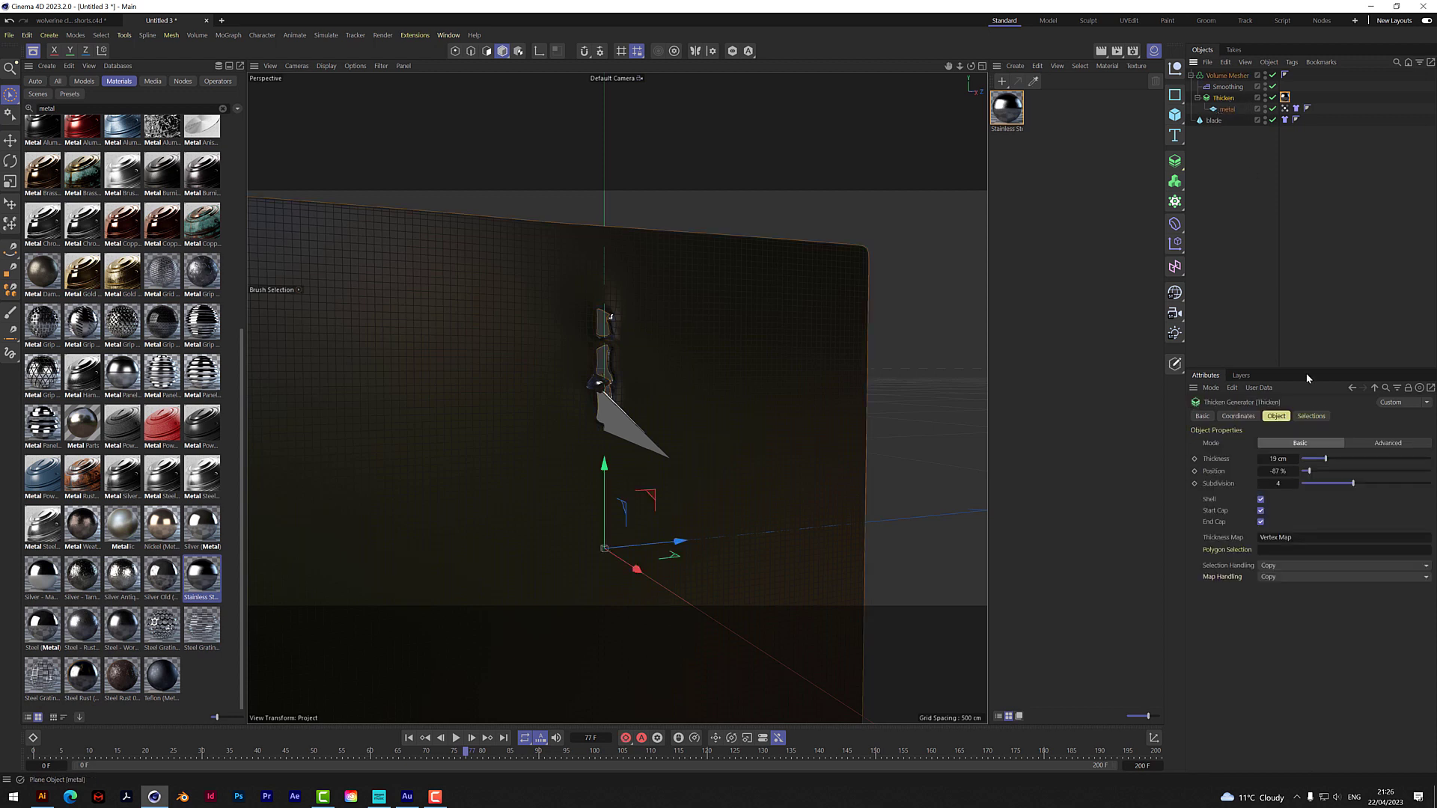
{"action": "left_click", "coordinate": [1315, 417]}
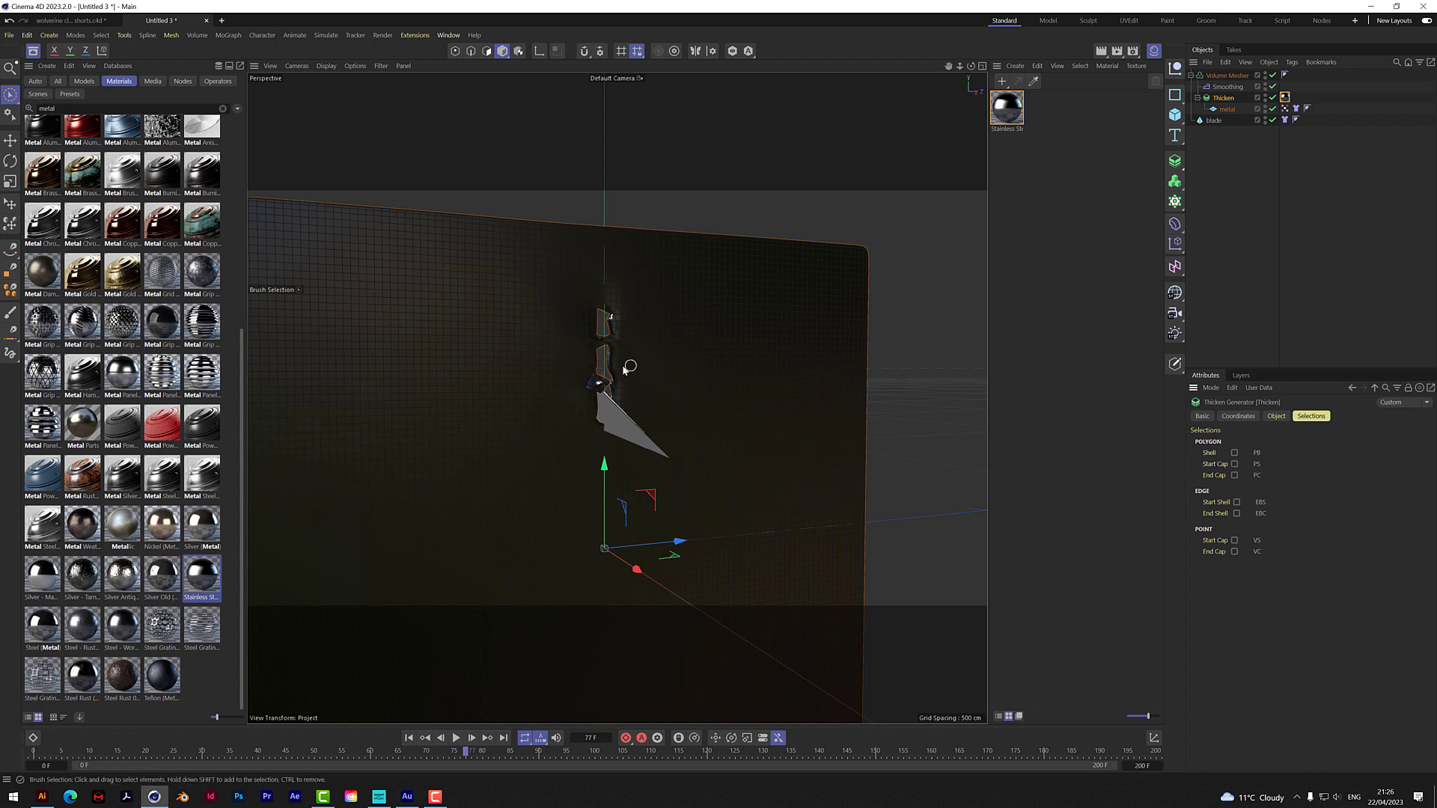
{"action": "scroll", "coordinate": [601, 363], "scroll_direction": "up", "scroll_amount": 4}
{"action": "scroll", "coordinate": [601, 363], "scroll_direction": "up", "scroll_amount": 2}
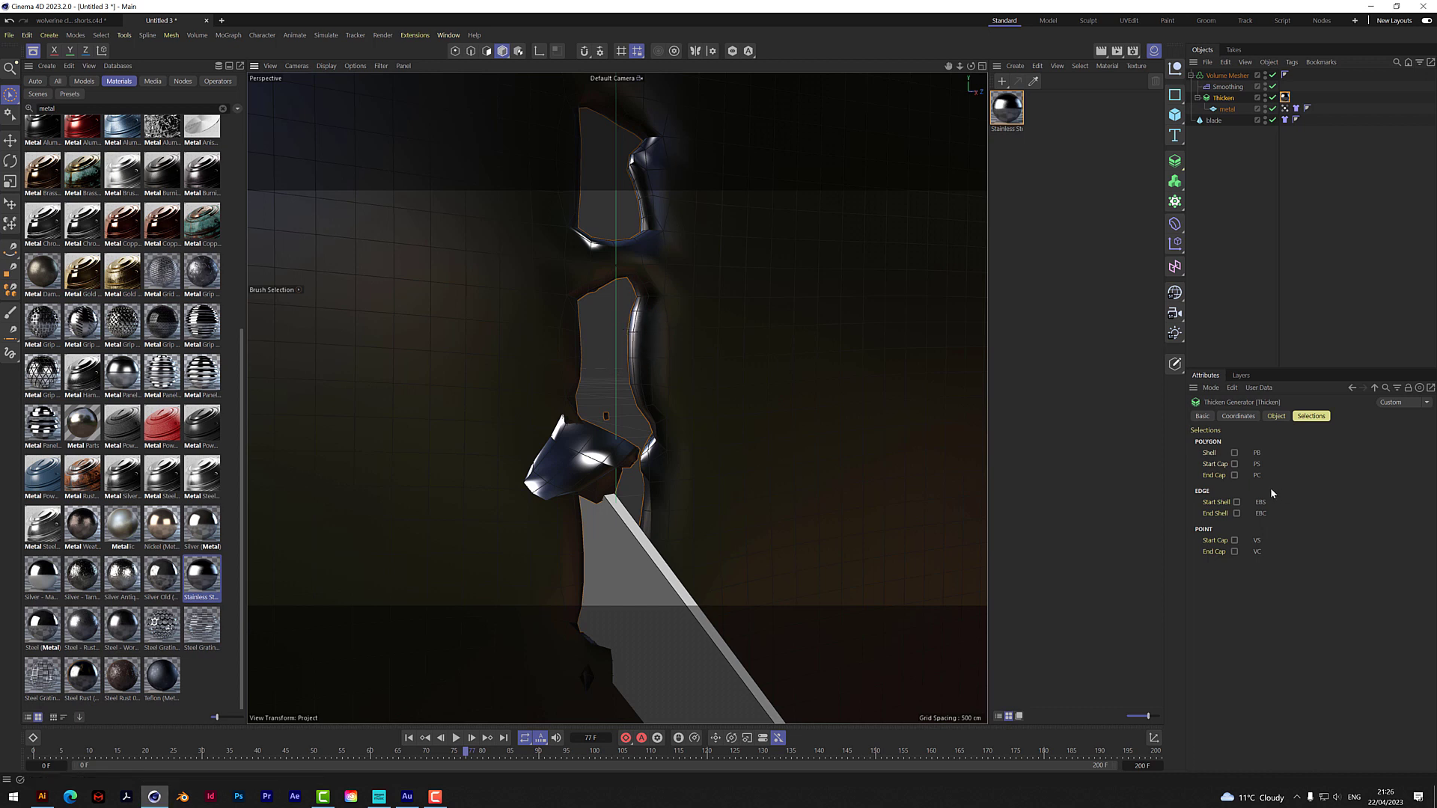
{"action": "left_click", "coordinate": [1233, 453]}
{"action": "left_click", "coordinate": [1234, 464]}
{"action": "left_click", "coordinate": [1234, 475]}
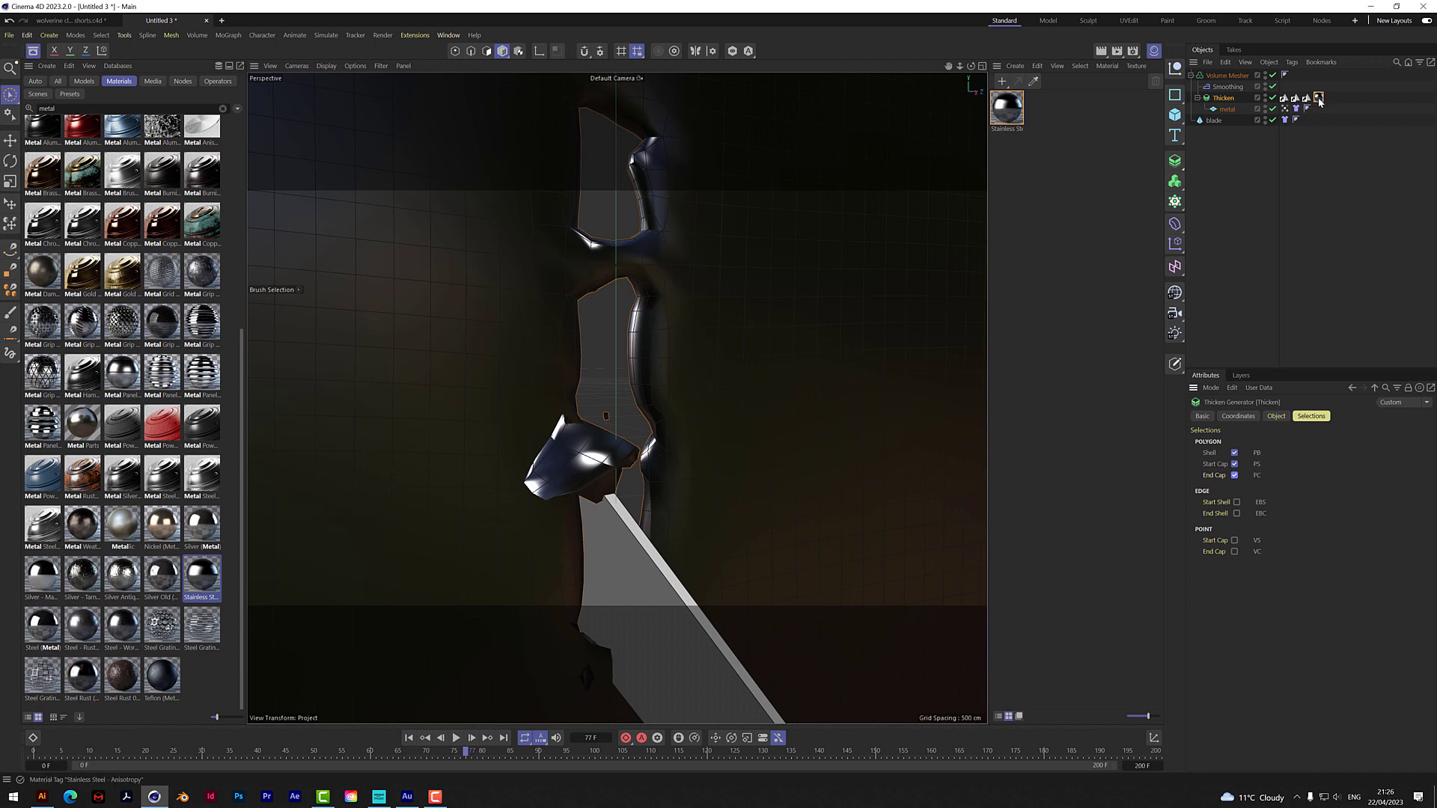
{"action": "mouse_move", "coordinate": [959, 66]}
{"action": "left_mouse_down"}
{"action": "mouse_move", "coordinate": [928, 69]}
{"action": "mouse_move", "coordinate": [995, 74]}
{"action": "left_mouse_up"}
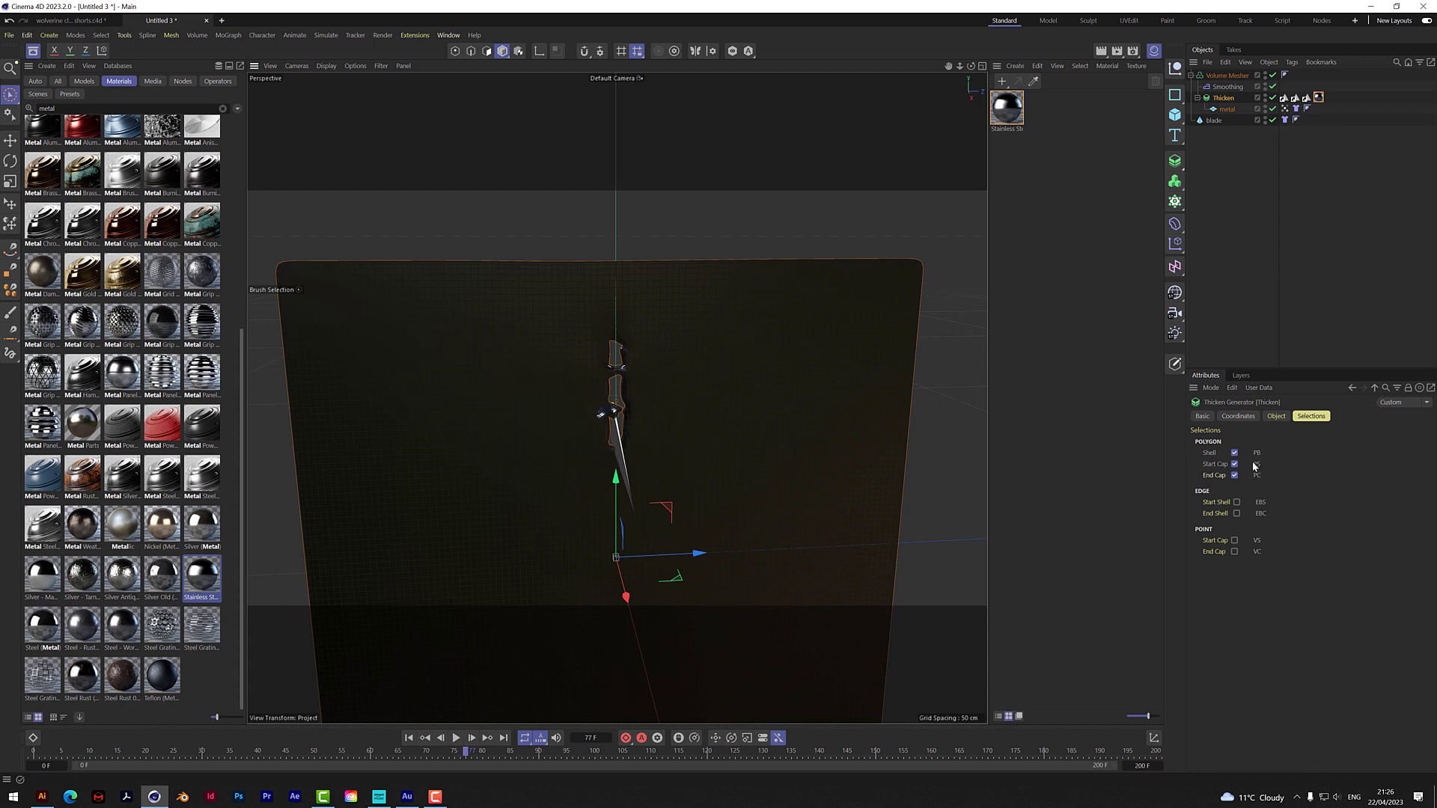
- Restrict the Stainless Steel material tag on the Thicken generator to the PS start cap selection
{"action": "left_click", "coordinate": [1319, 98]}
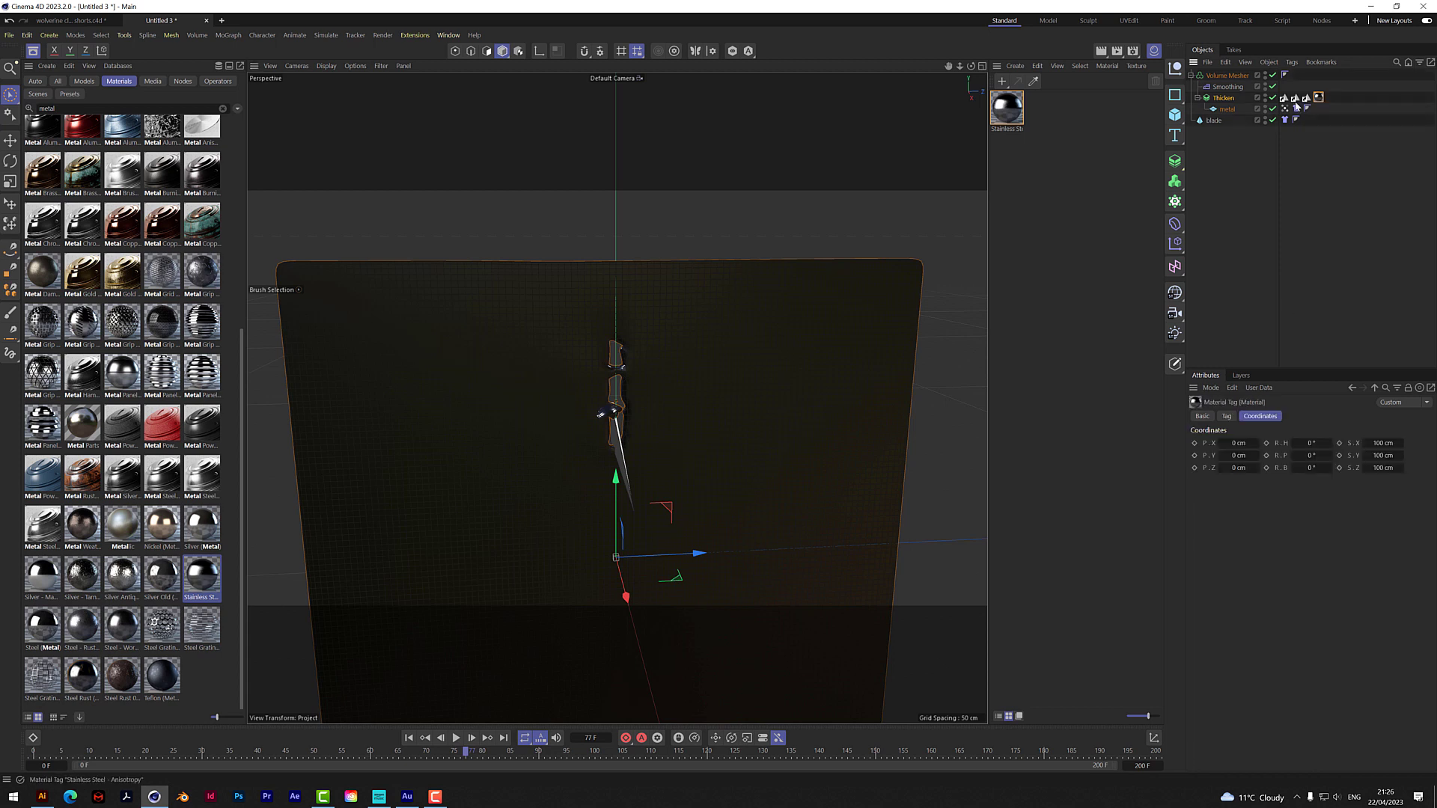
{"action": "left_click", "coordinate": [1227, 417]}
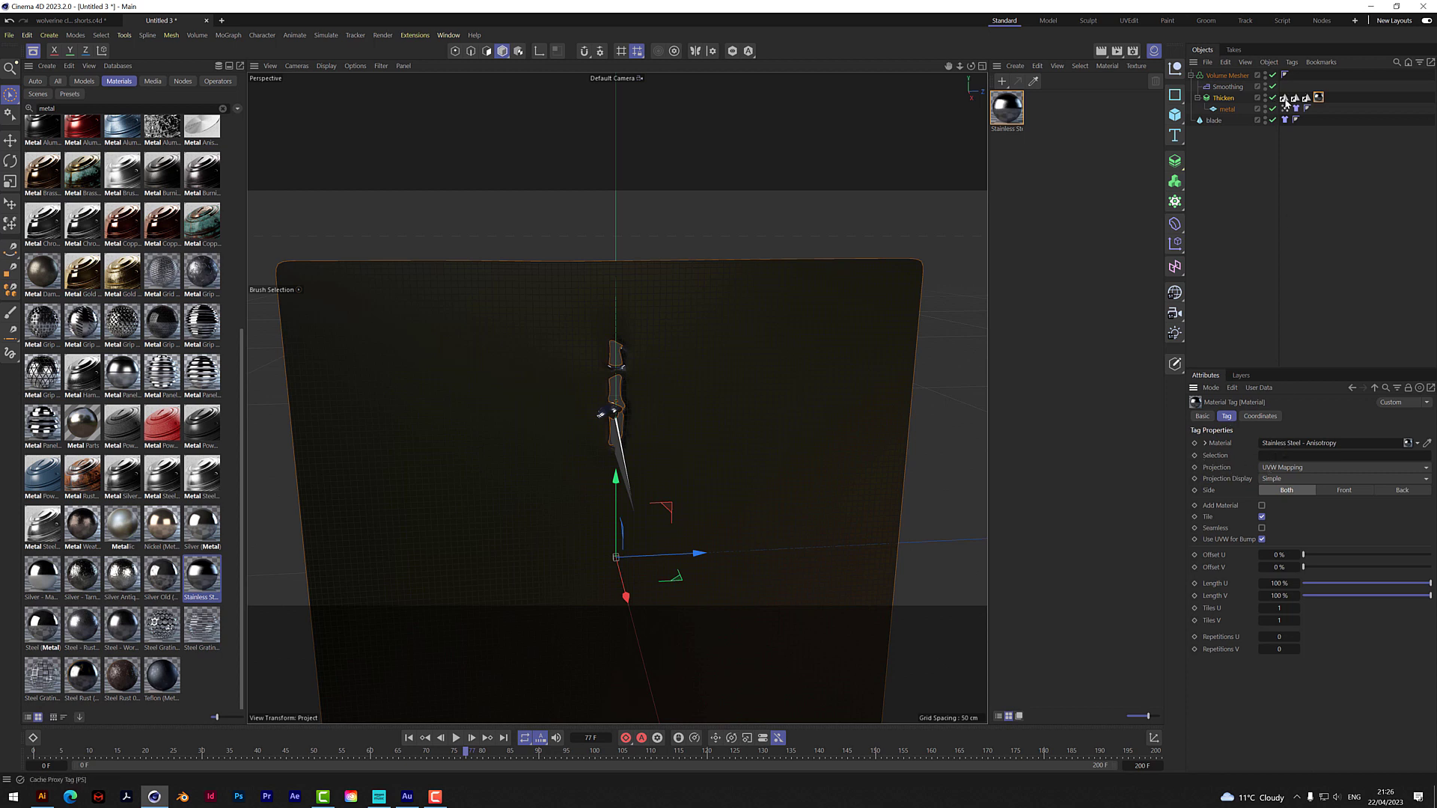
{"action": "left_click_drag", "start_coordinate": [1285, 102], "coordinate": [1298, 280]}
{"action": "left_click_drag", "start_coordinate": [1270, 466], "coordinate": [1272, 456]}
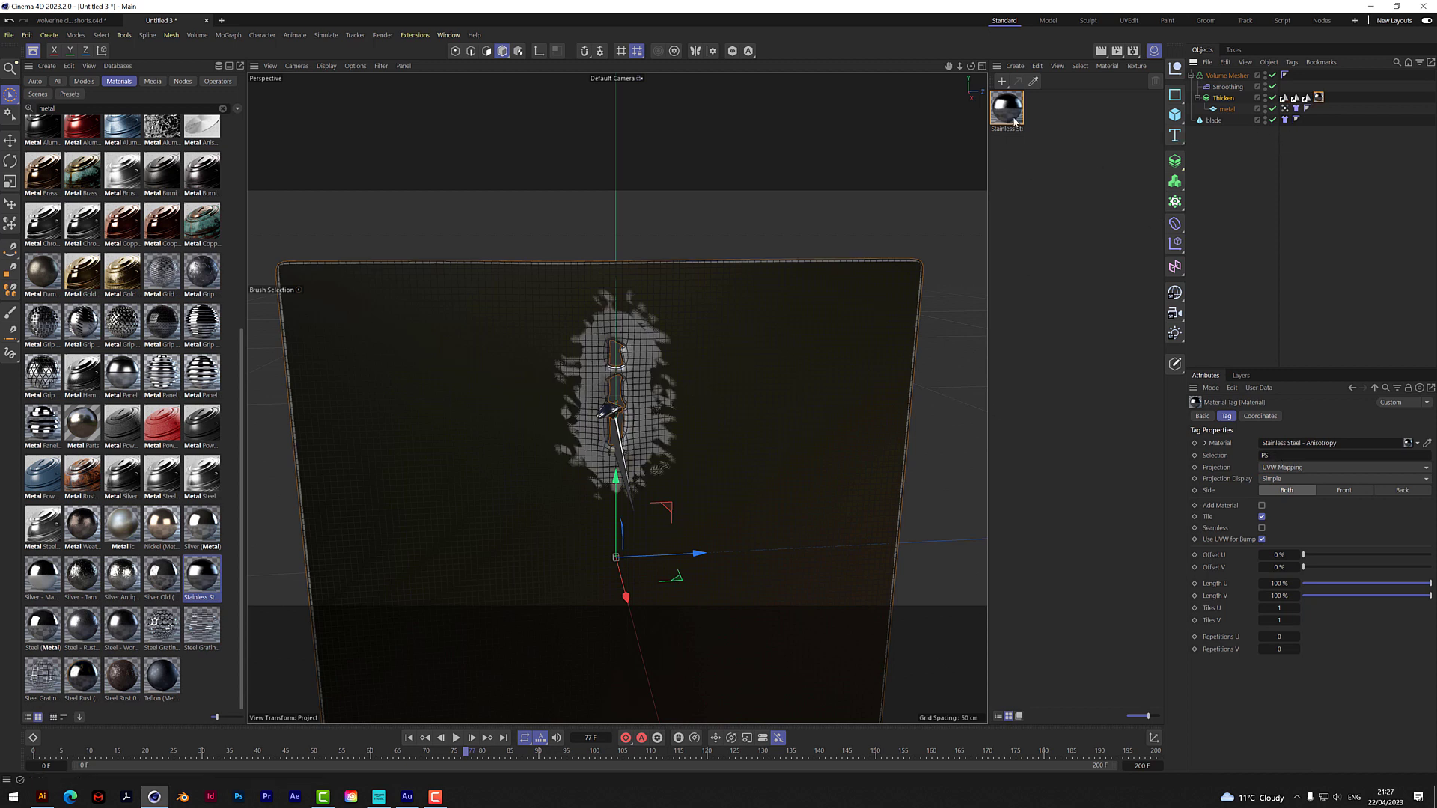
- Apply Stainless Steel to the Thicken generator a second time and restrict that tag to the PC end cap selection
{"action": "left_click_drag", "start_coordinate": [1010, 111], "coordinate": [1234, 99]}
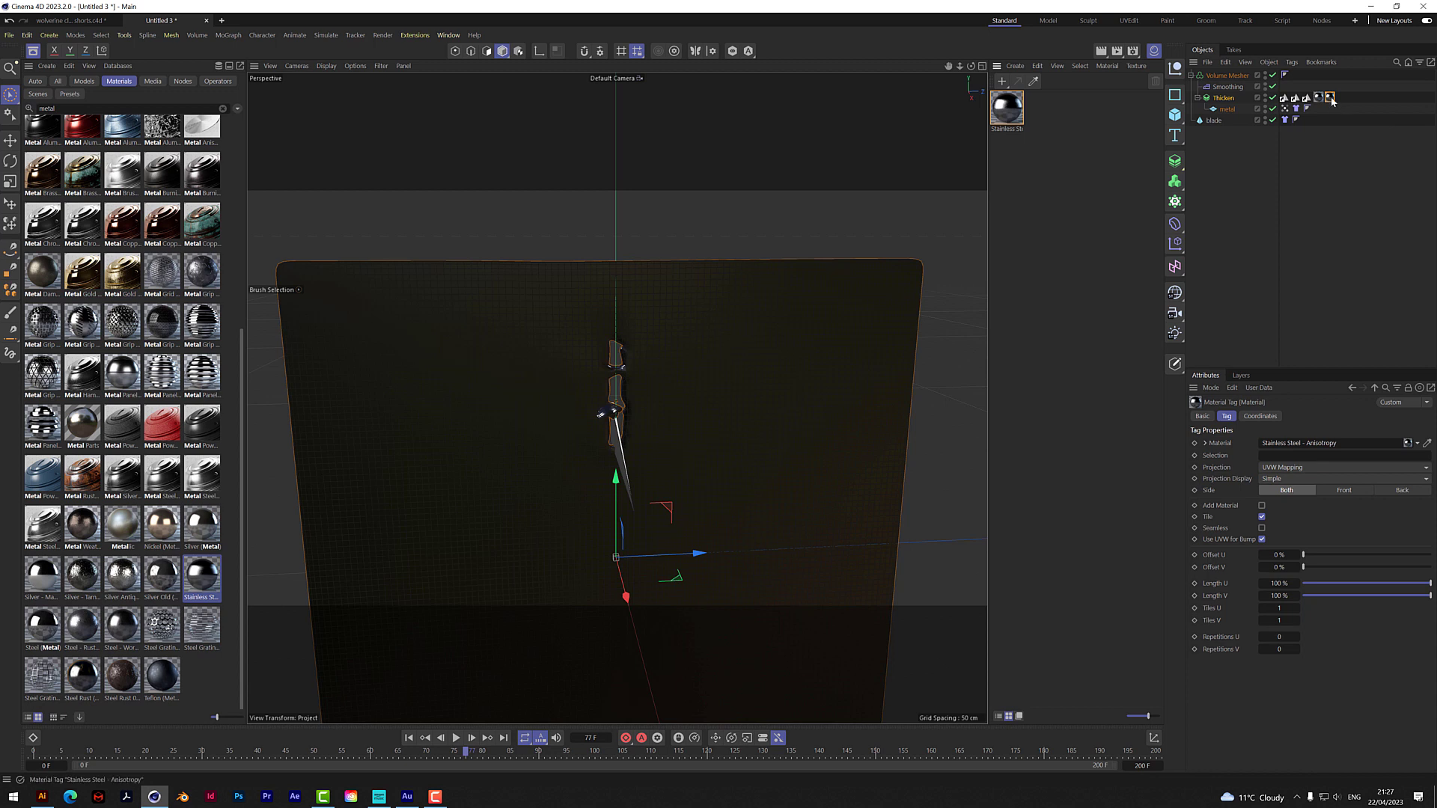
{"action": "left_click", "coordinate": [1237, 101]}
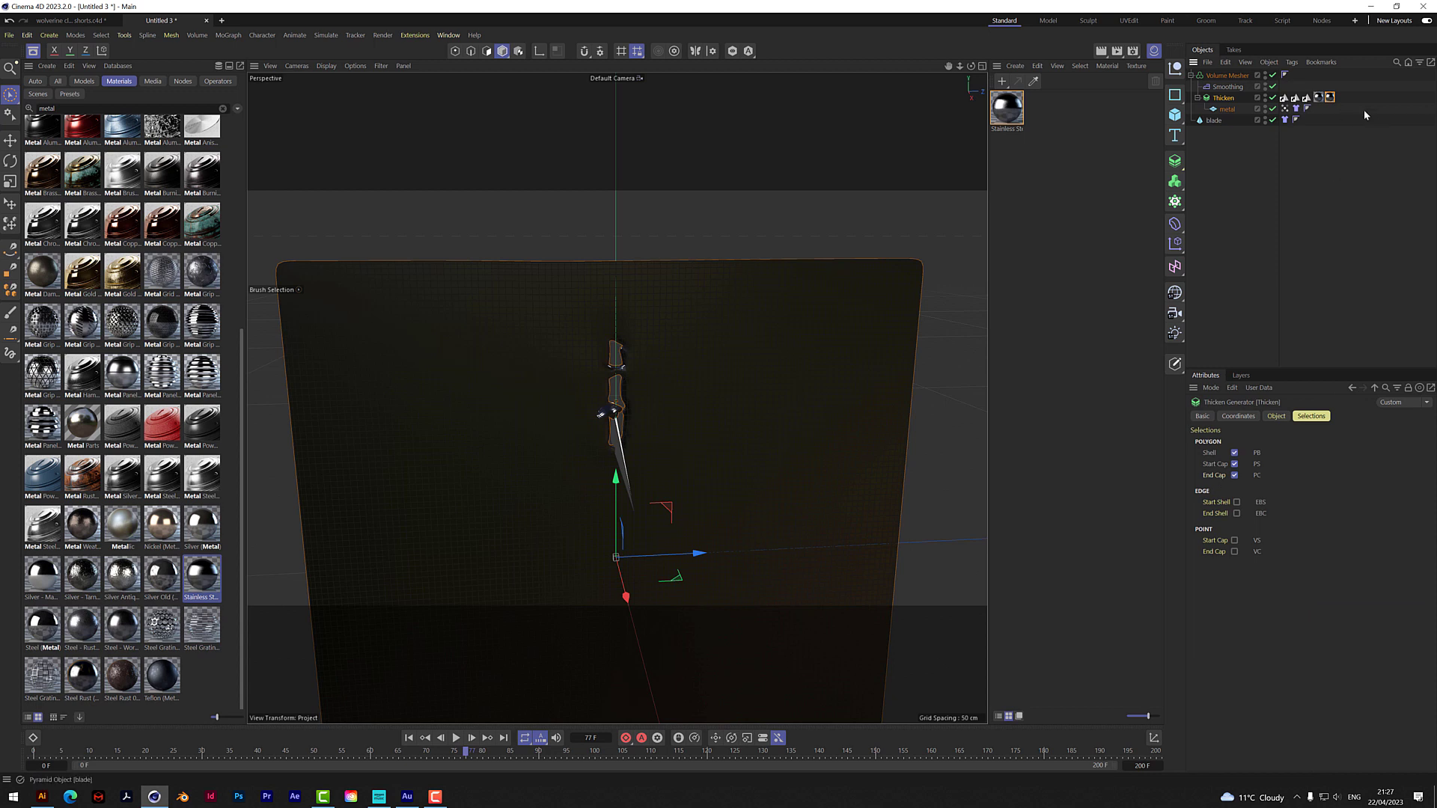
{"action": "left_click", "coordinate": [1329, 98]}
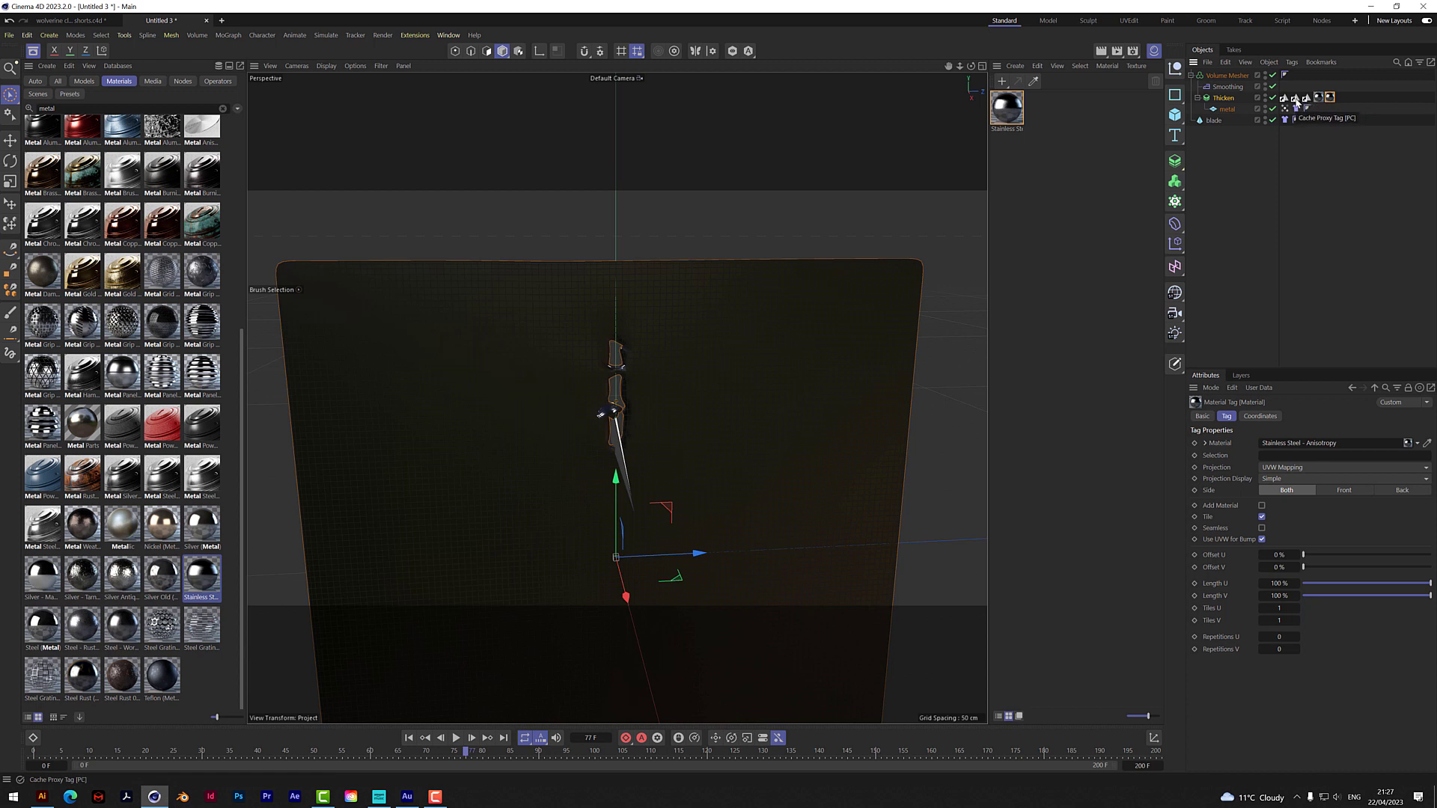
{"action": "left_click_drag", "start_coordinate": [1297, 101], "coordinate": [1286, 458]}
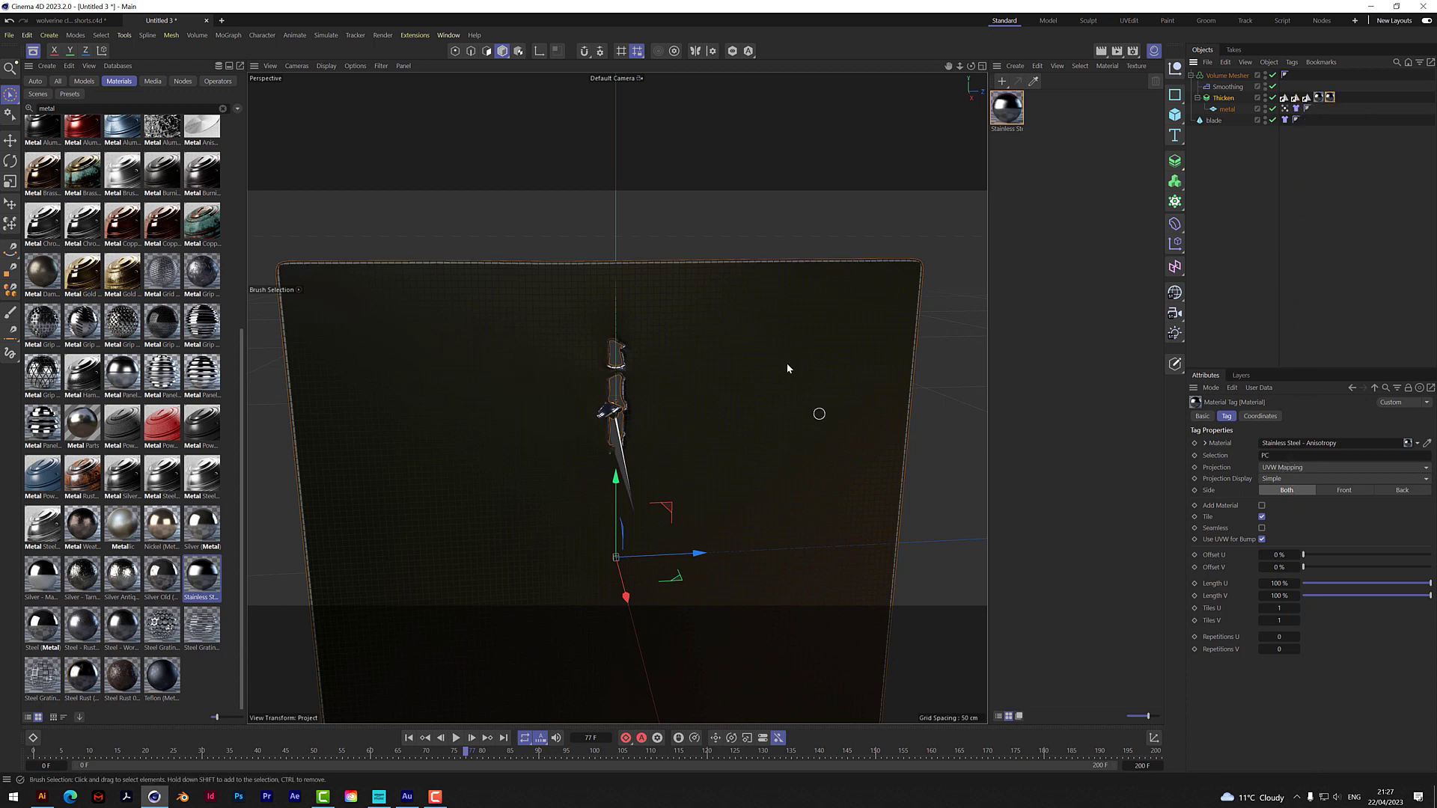
- Load the Silver metal material from the asset library and apply it to the Thicken generator
{"action": "left_click_drag", "start_coordinate": [970, 67], "coordinate": [1003, 62]}
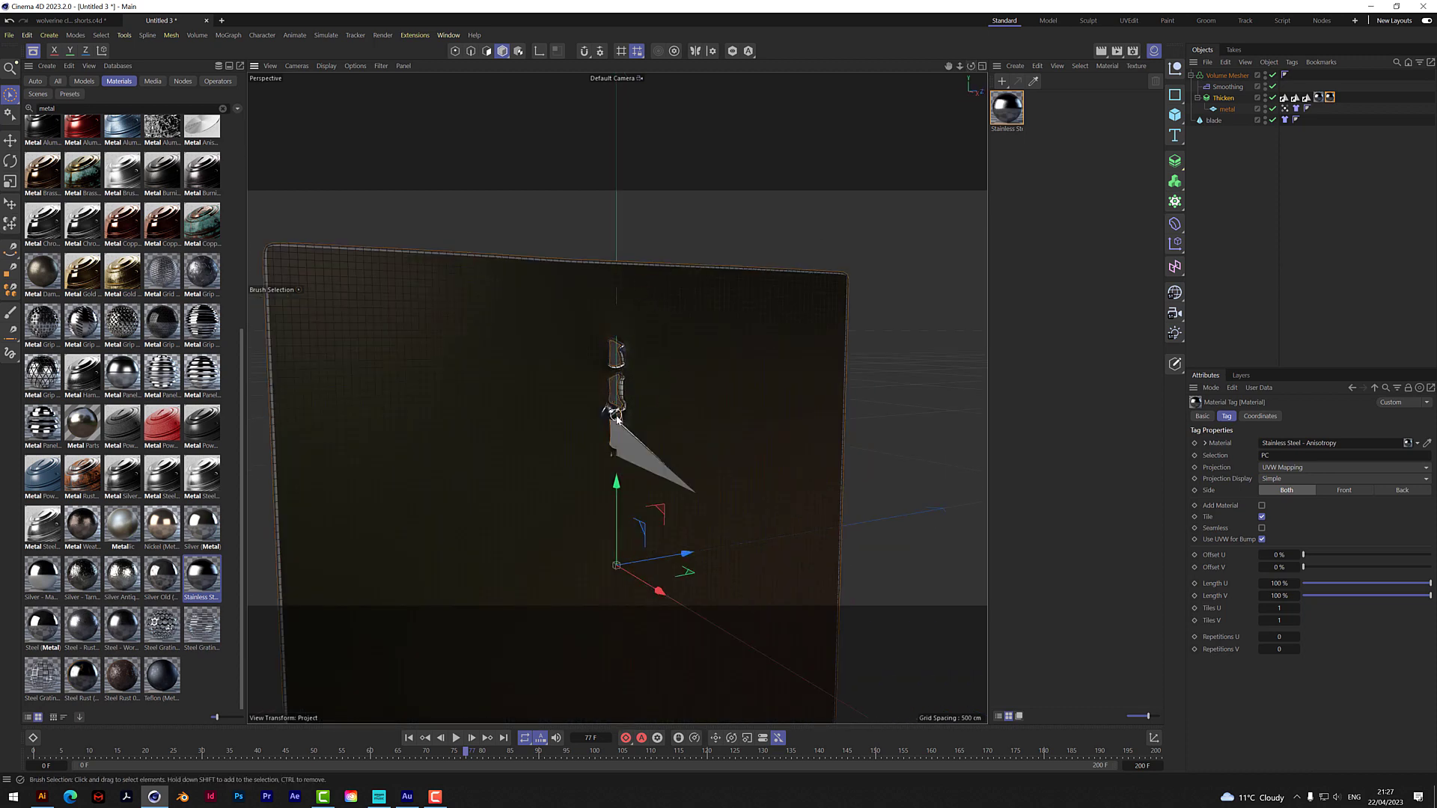
{"action": "scroll", "coordinate": [606, 410], "scroll_direction": "up", "scroll_amount": 6}
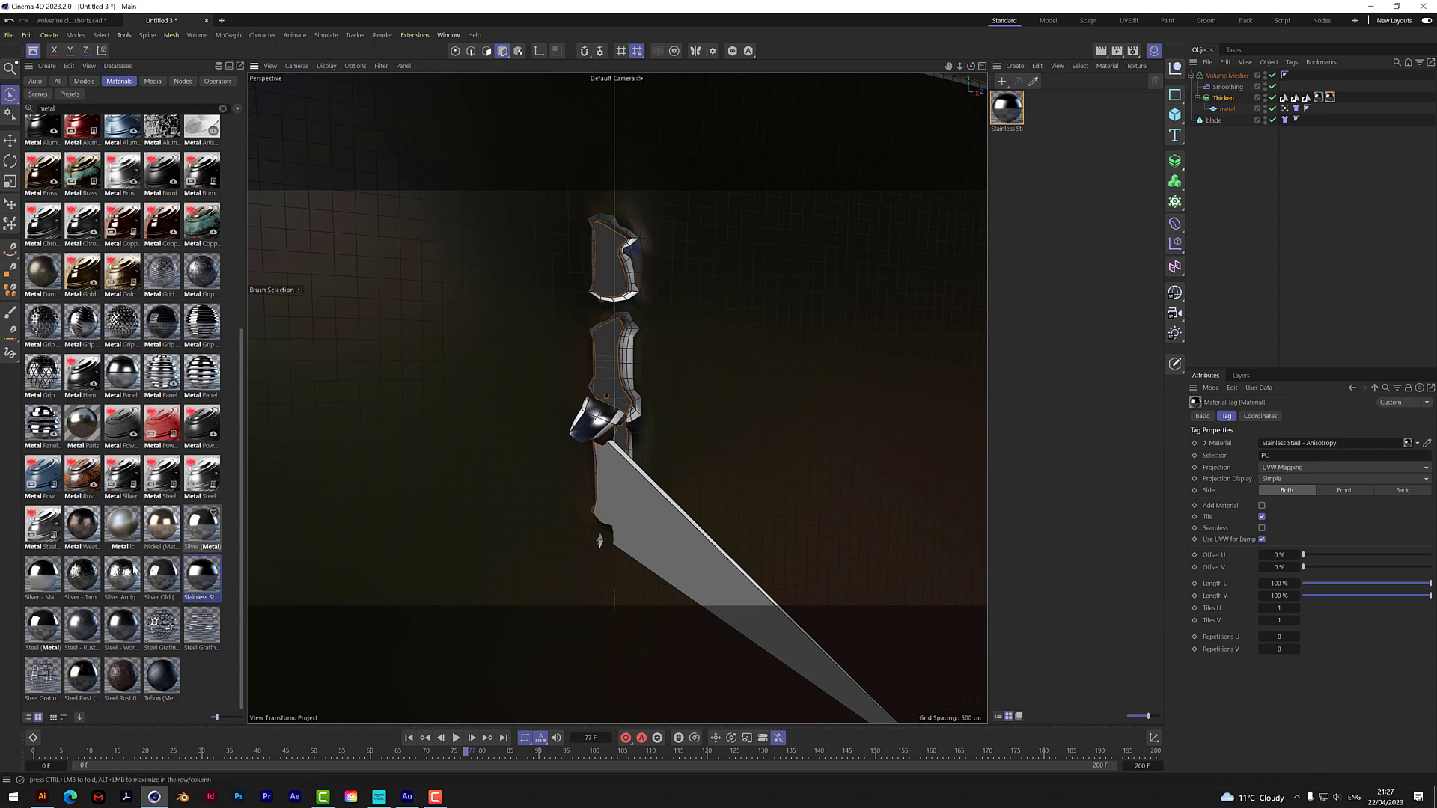
{"action": "double_click", "coordinate": [199, 532]}
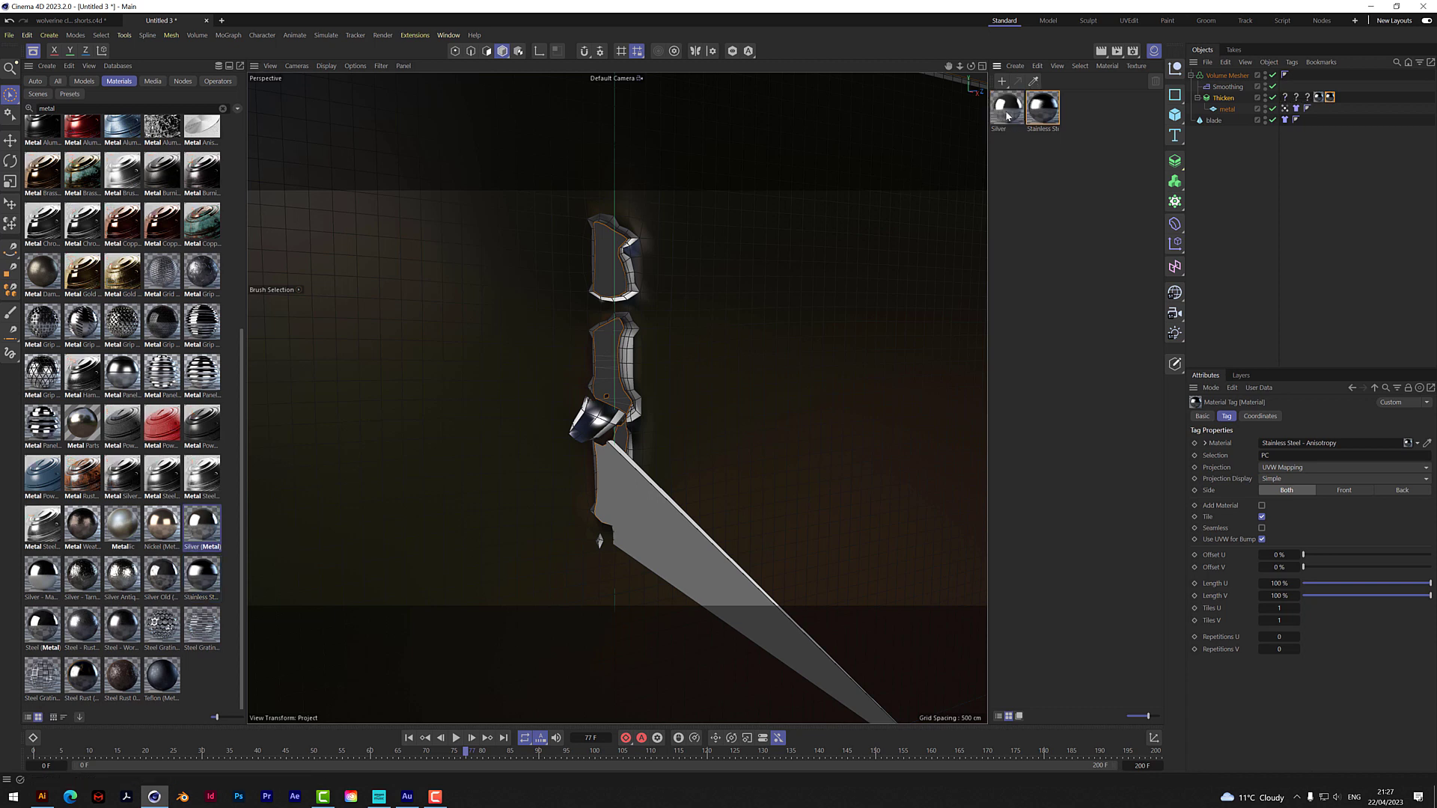
{"action": "left_click_drag", "start_coordinate": [1007, 116], "coordinate": [1233, 98]}
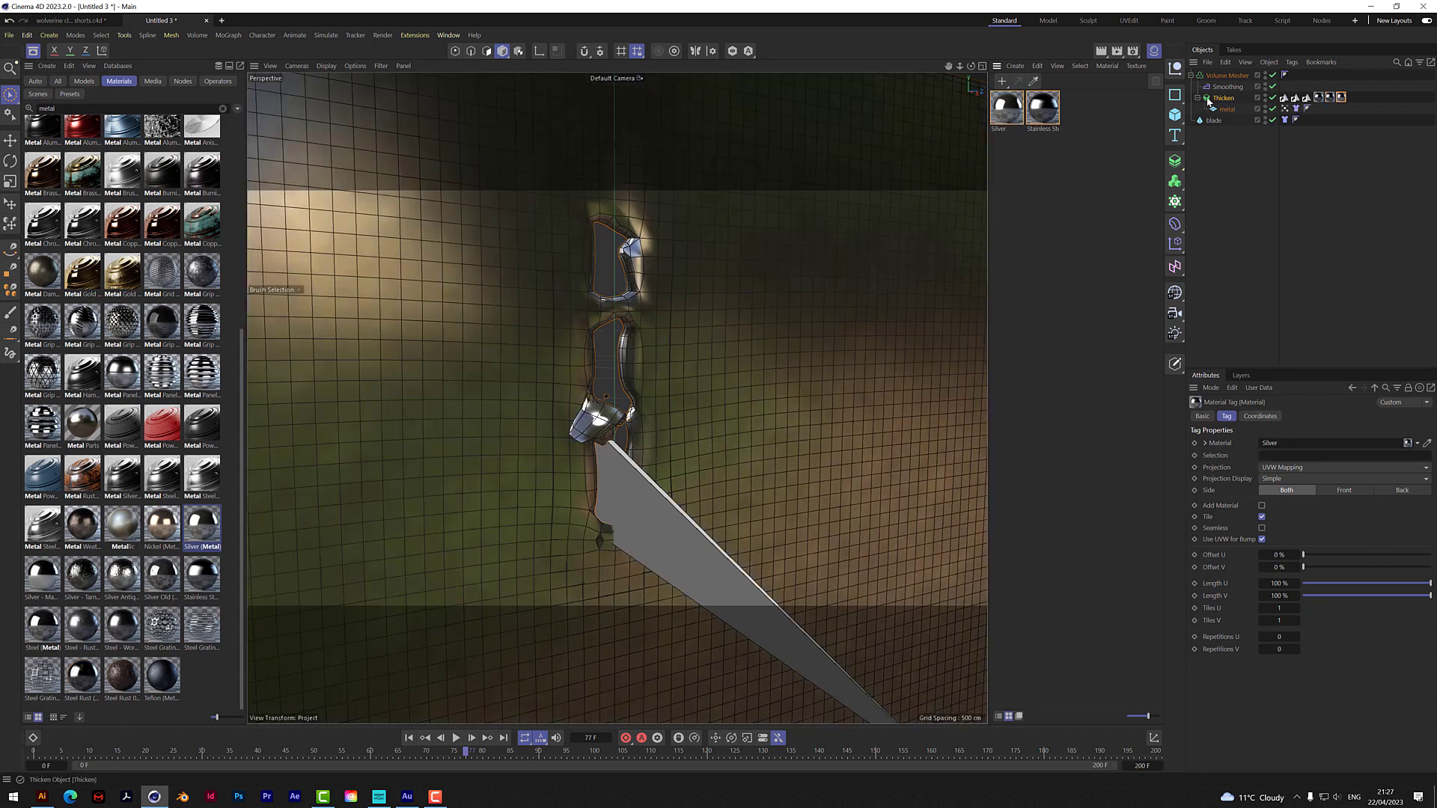
- Restrict the Silver material tag to the PB shell selection and render the view to check the tear
{"action": "left_click", "coordinate": [1207, 100]}
{"action": "left_click", "coordinate": [1309, 416]}
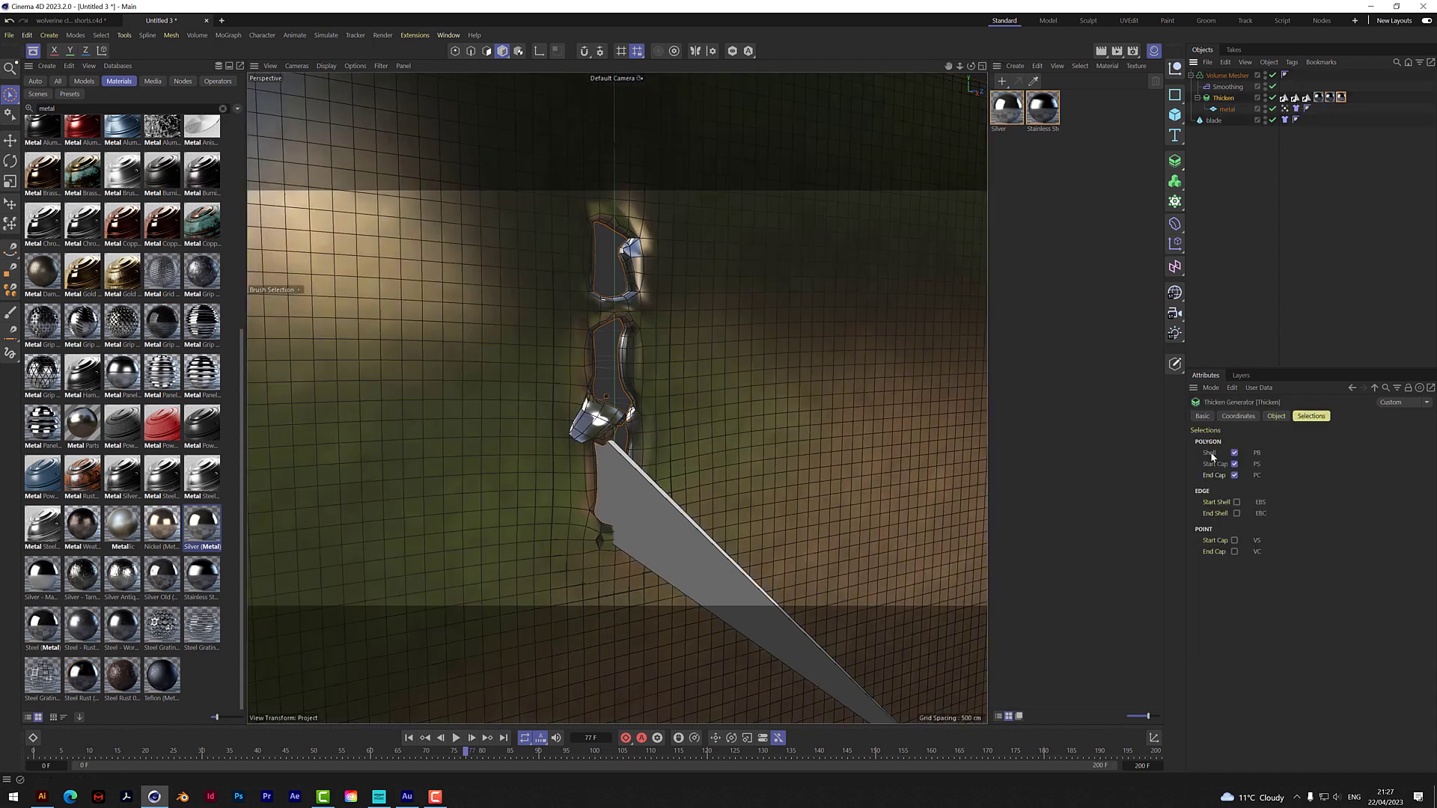
{"action": "left_click", "coordinate": [1341, 98]}
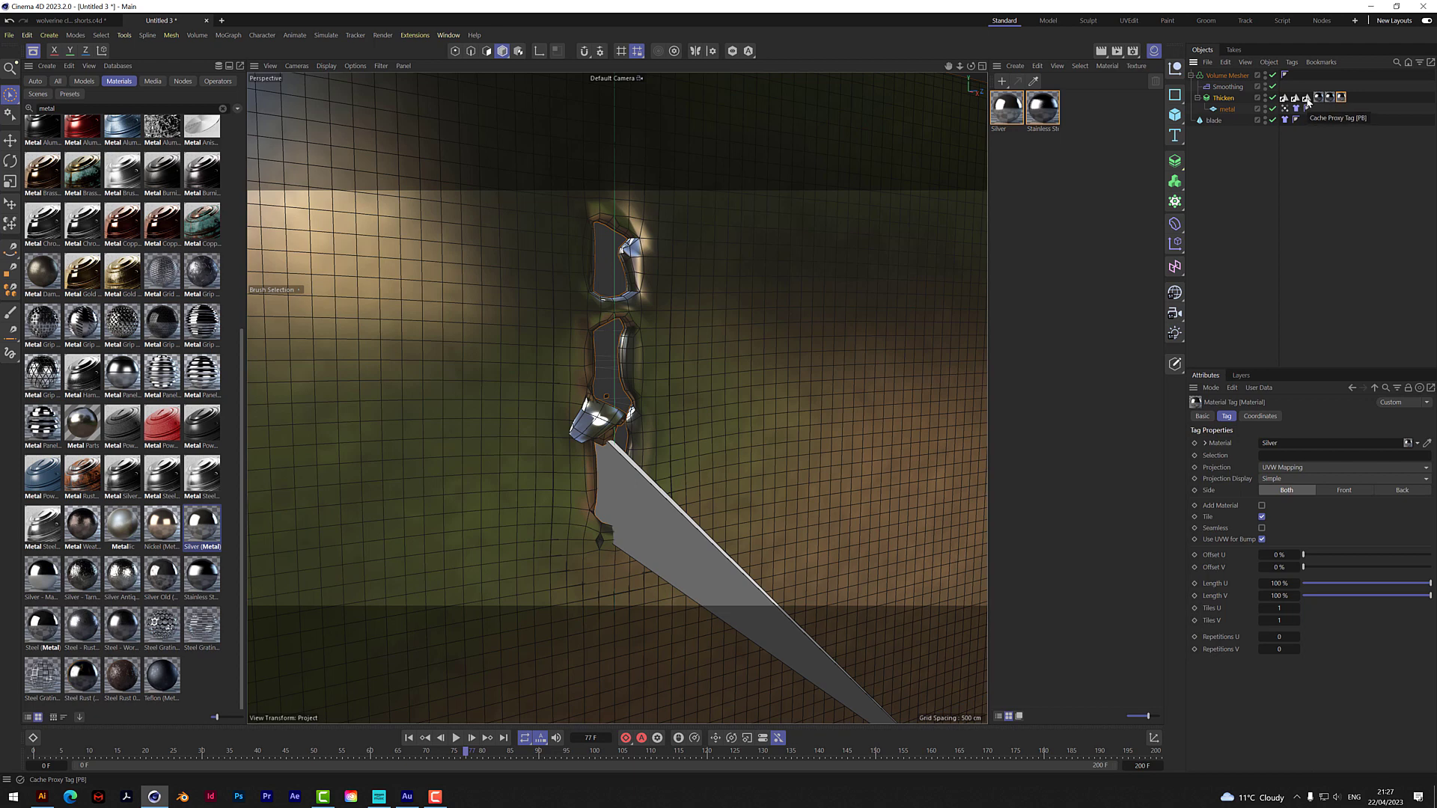
{"action": "left_click_drag", "start_coordinate": [1308, 103], "coordinate": [1284, 456]}
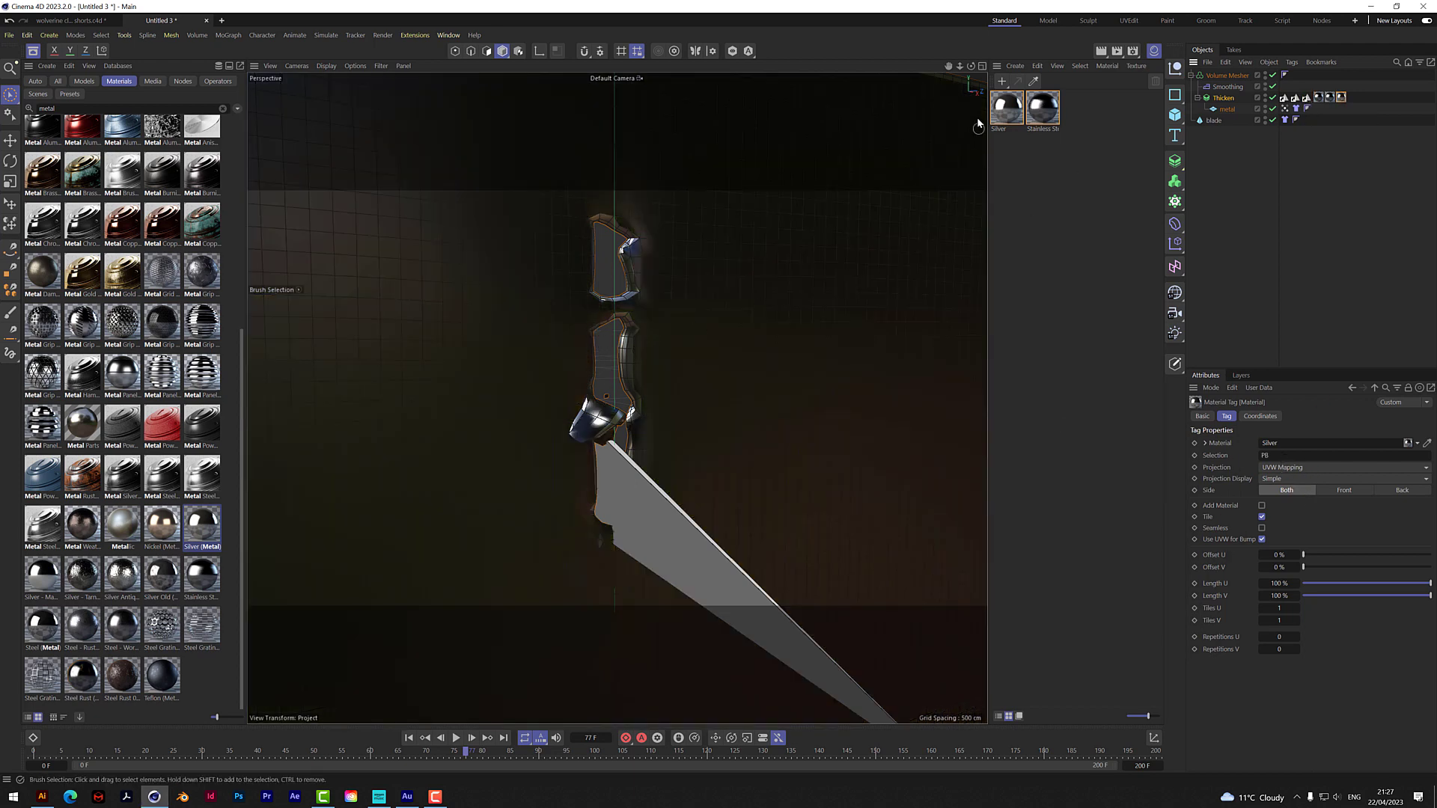
{"action": "left_click", "coordinate": [1102, 51]}
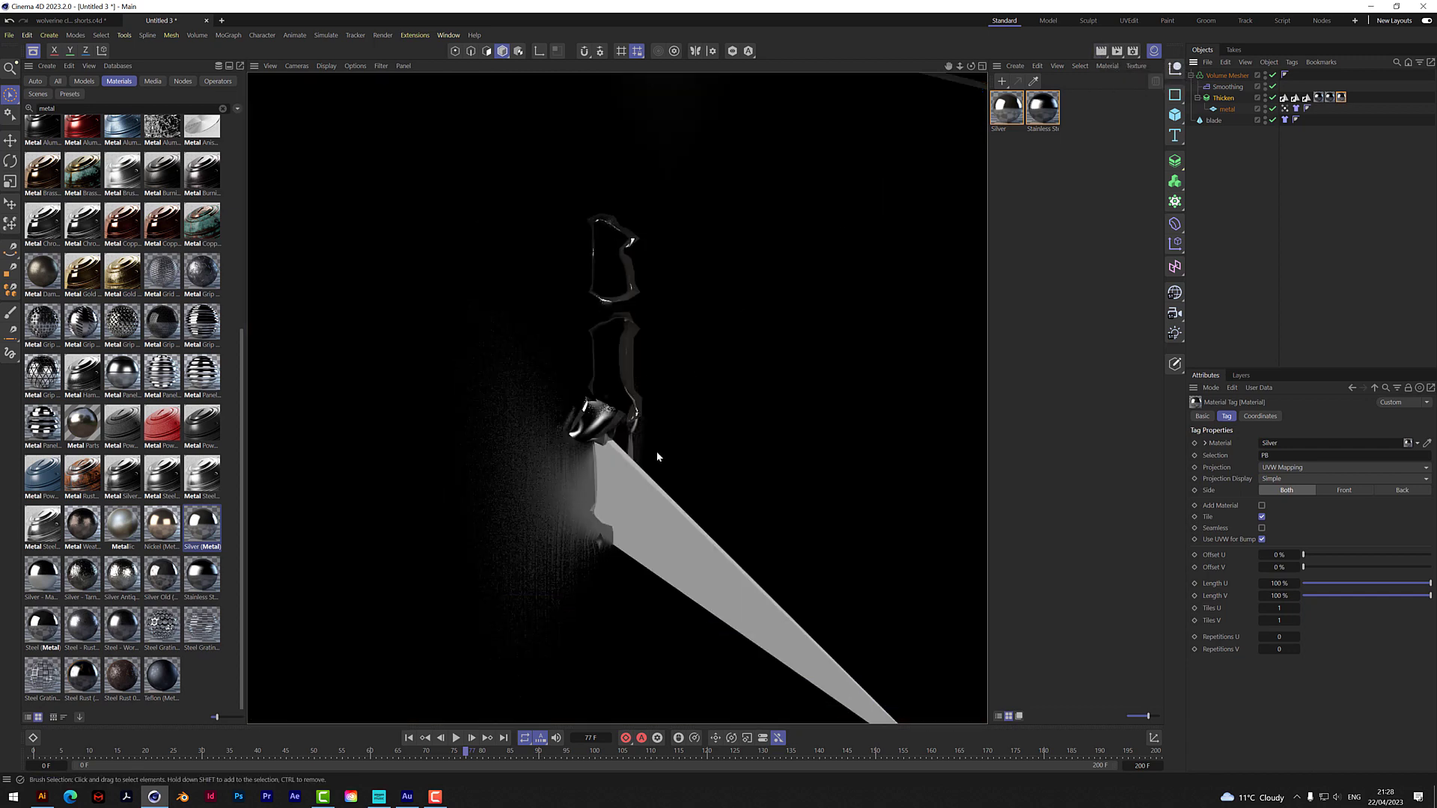
{"action": "left_click", "coordinate": [1238, 217]}
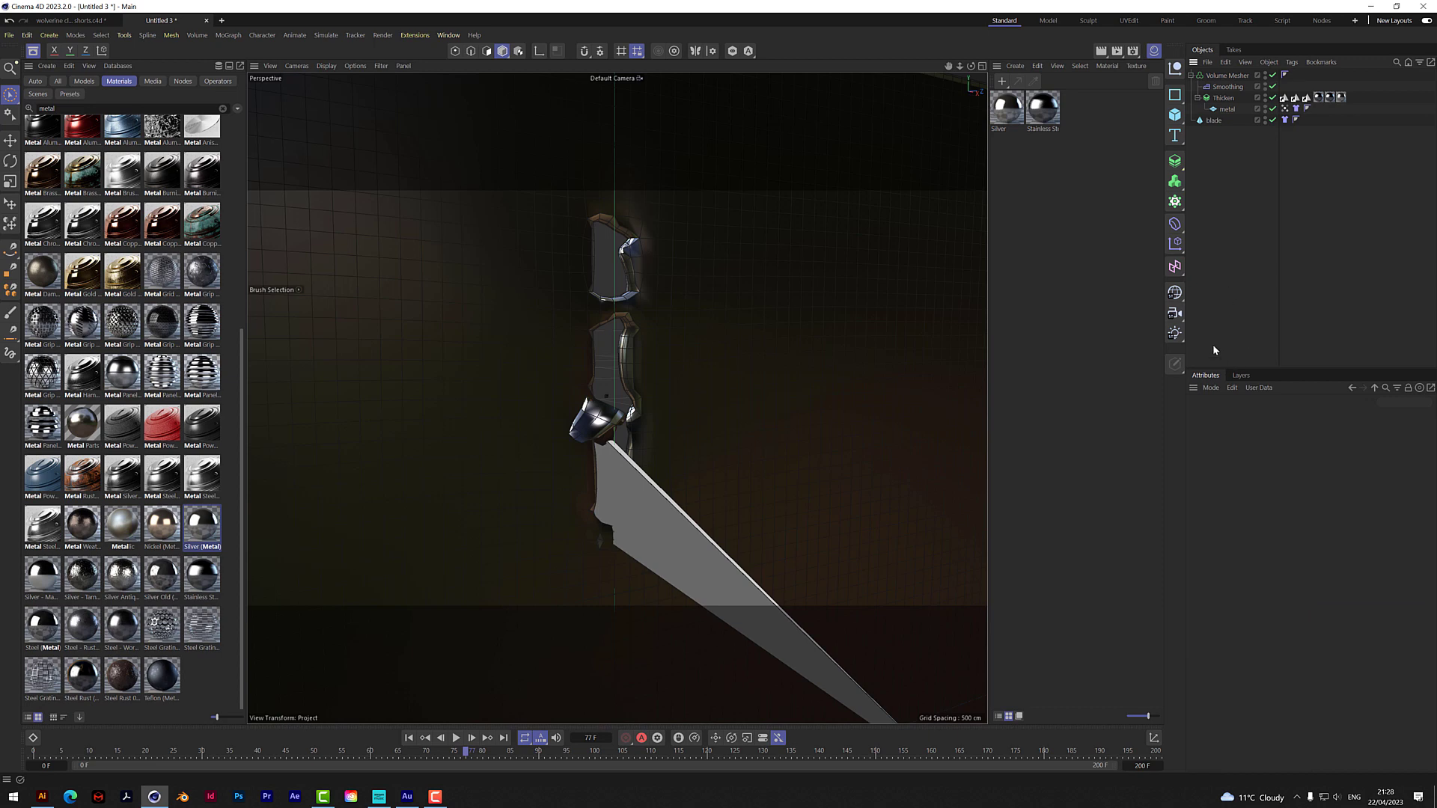
- Add a Sky object and search the asset library for "hdri", with the category filter set to Auto
{"action": "left_click", "coordinate": [1176, 294]}
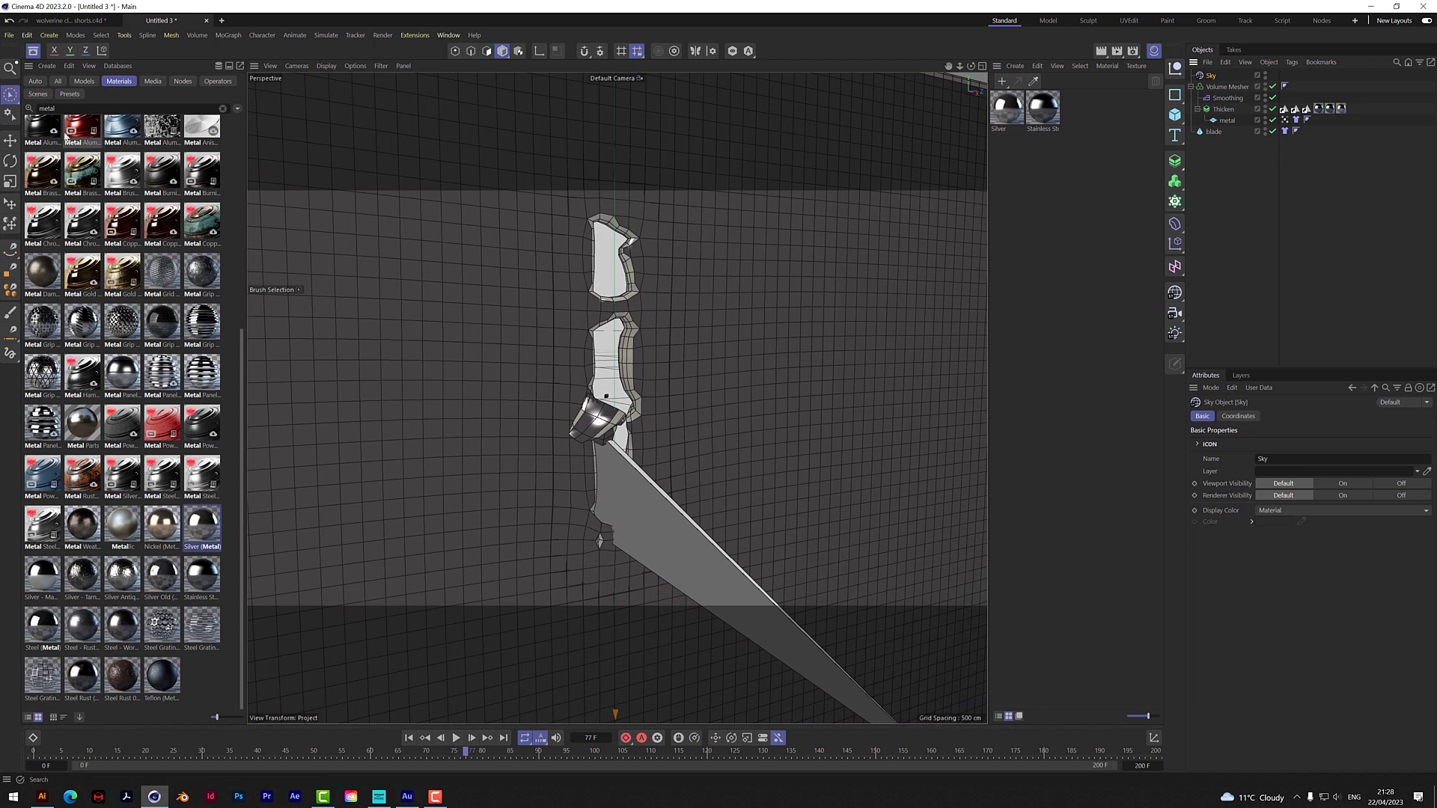
{"action": "left_click_drag", "start_coordinate": [69, 109], "coordinate": [3, 115]}
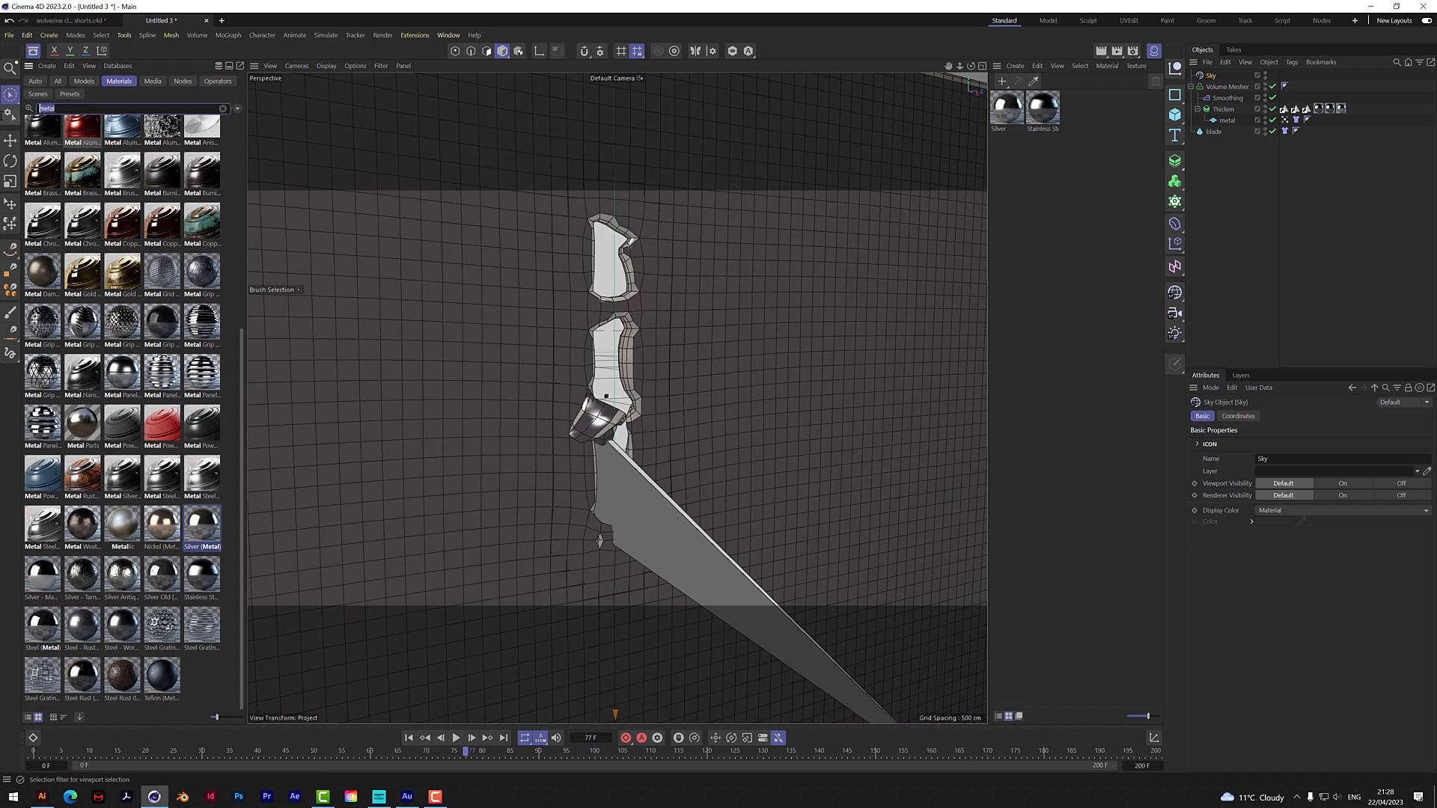
{"action": "type", "text": "hdri"}
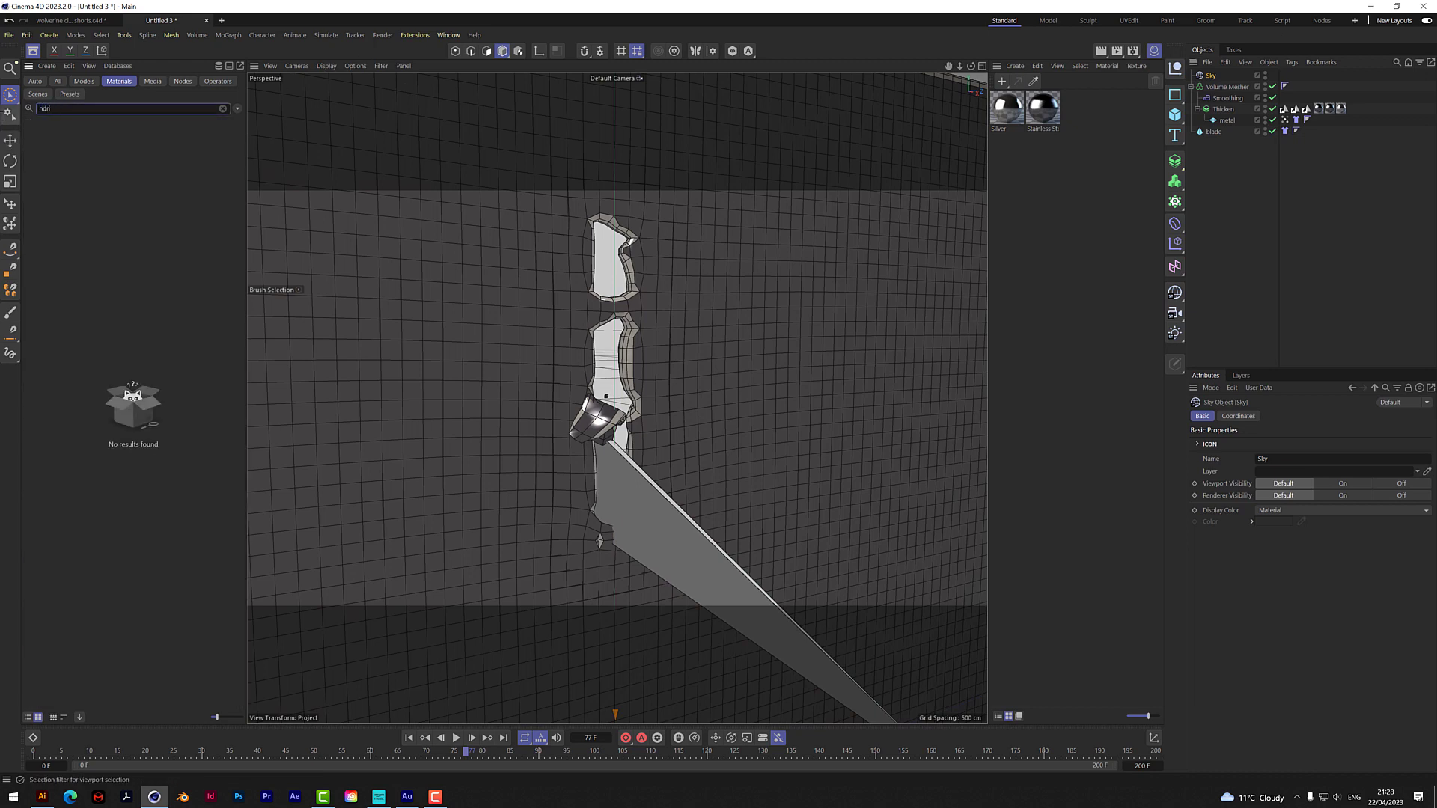
{"action": "left_click", "coordinate": [35, 81]}
{"action": "scroll", "coordinate": [168, 314], "scroll_direction": "down", "scroll_amount": 5}
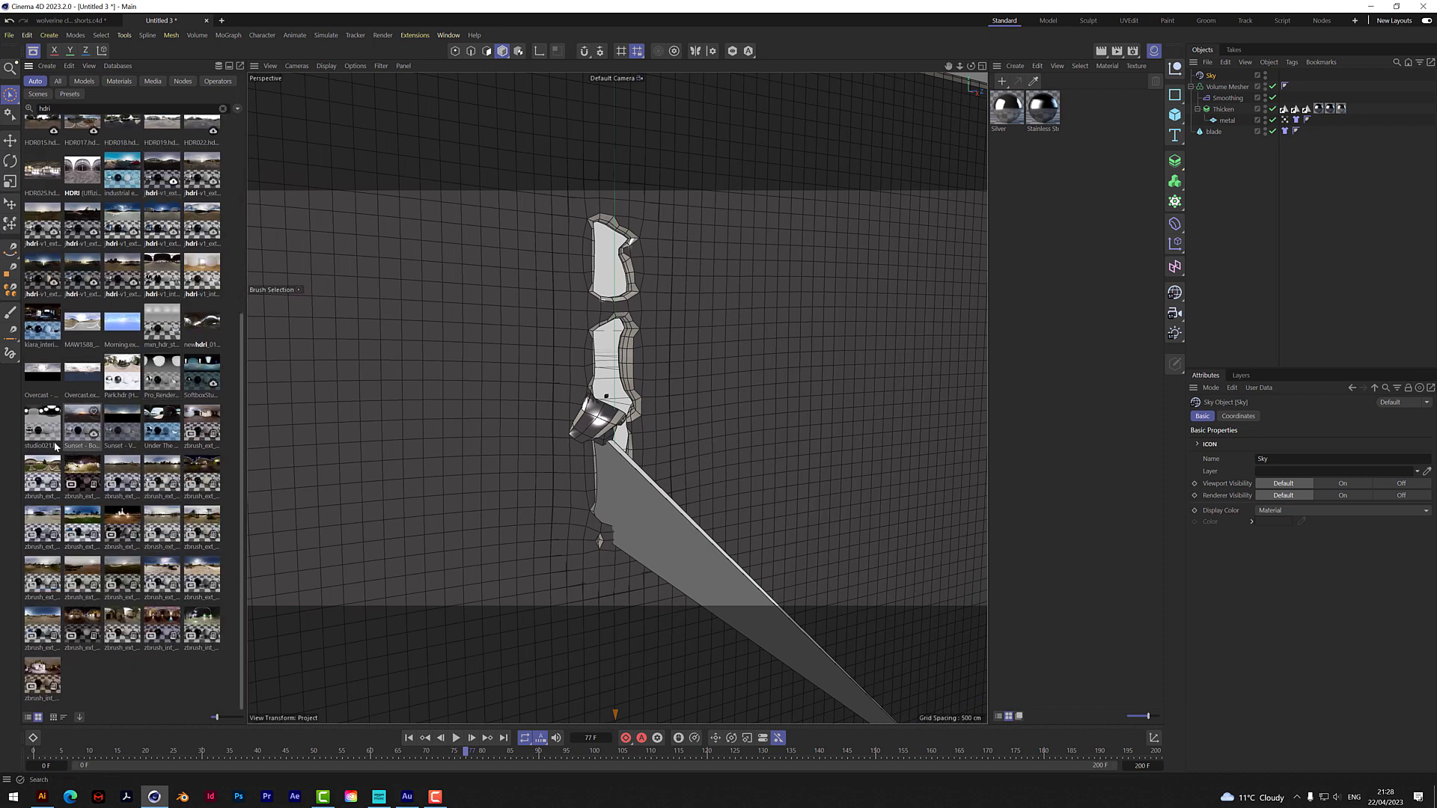
- Apply the studio021 HDRI material to the Sky object and render the view
{"action": "left_click_drag", "start_coordinate": [46, 433], "coordinate": [1019, 230]}
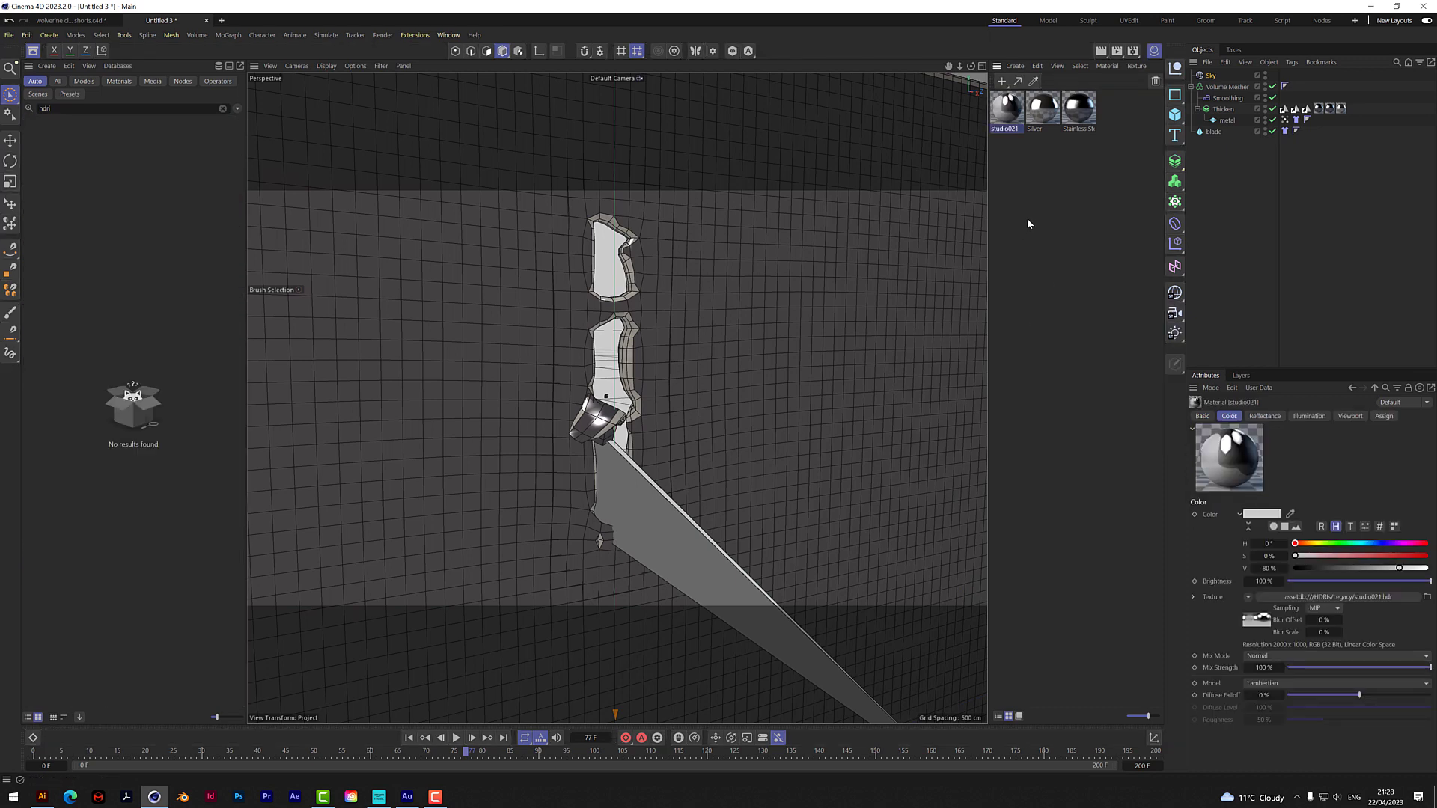
{"action": "left_click_drag", "start_coordinate": [1006, 109], "coordinate": [1213, 77]}
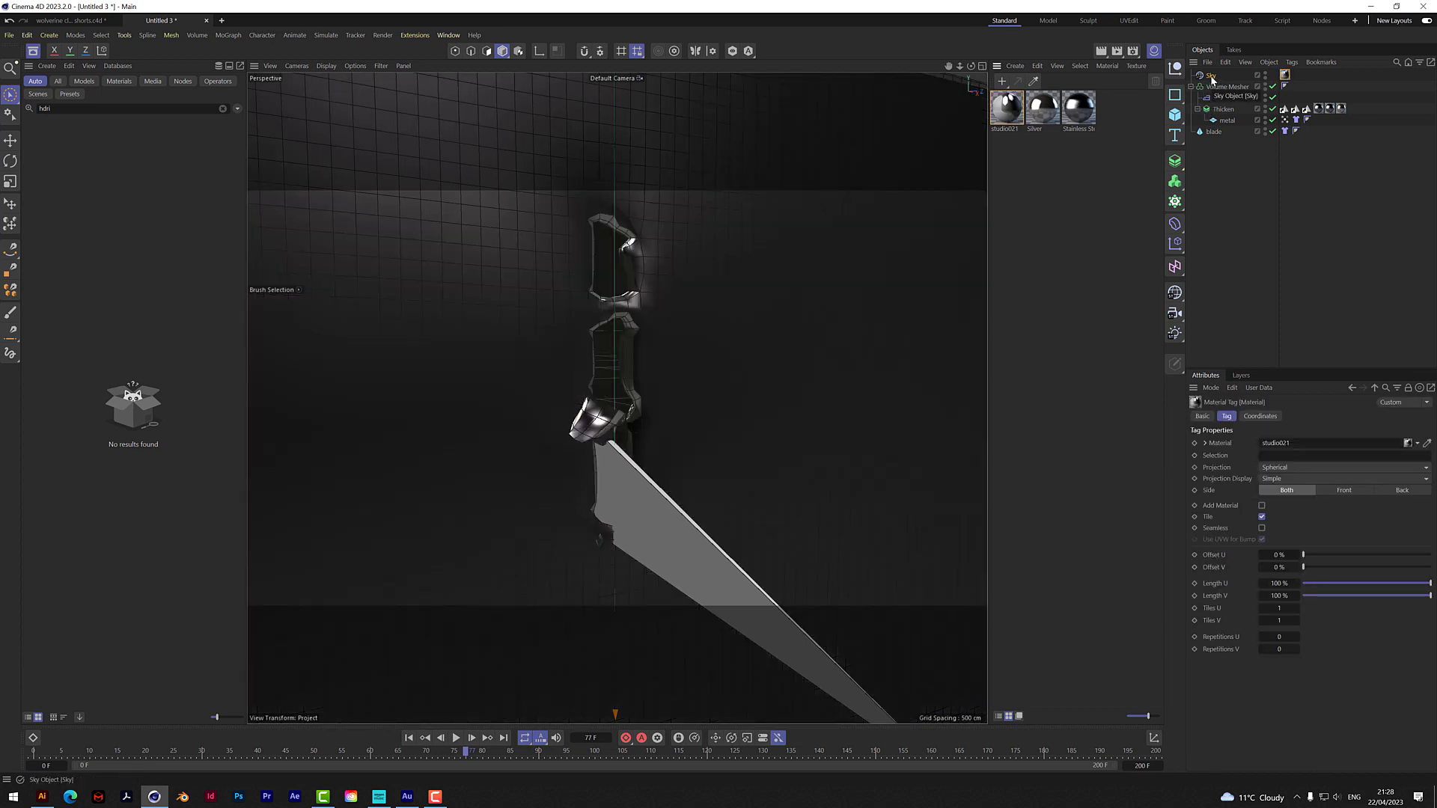
{"action": "left_click", "coordinate": [1101, 51]}
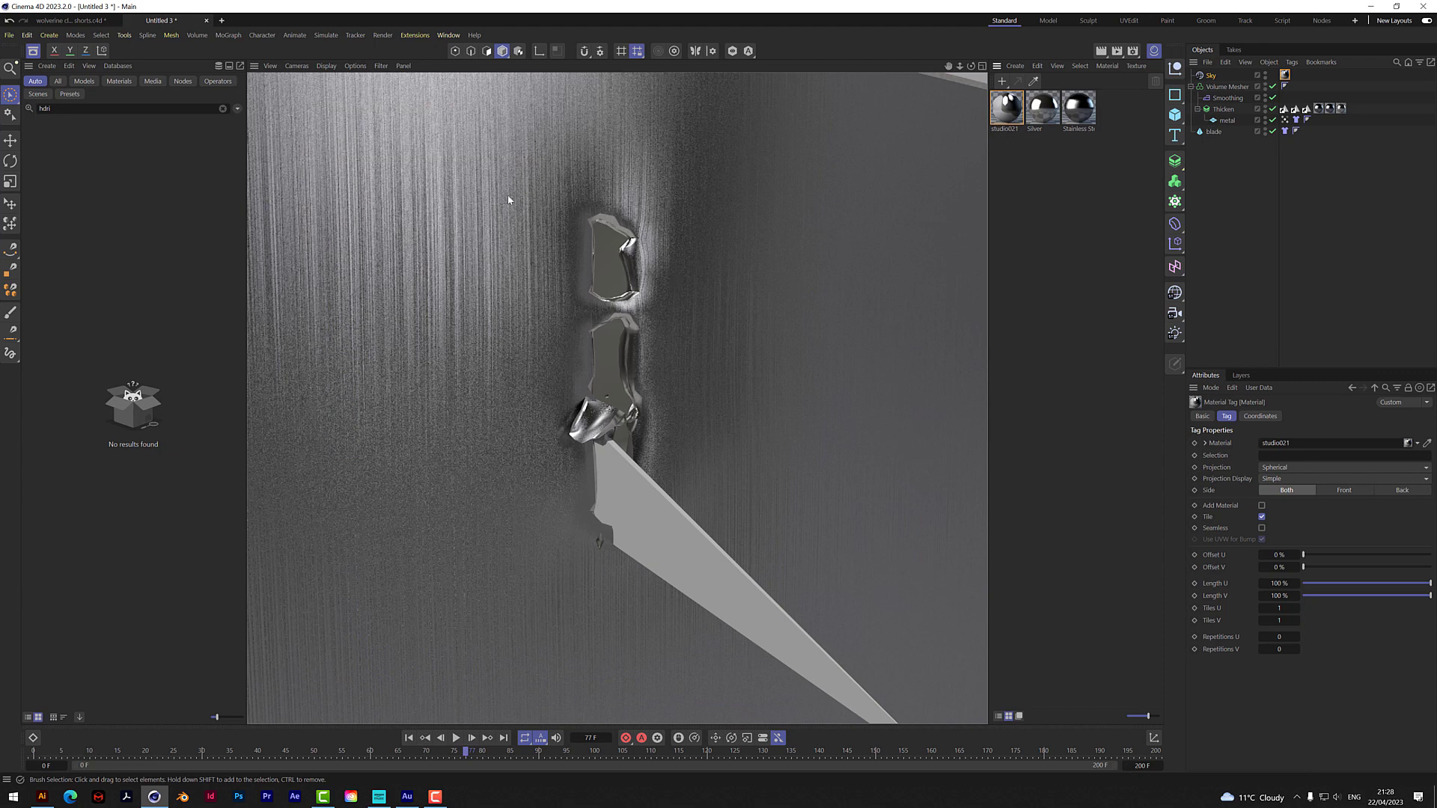
- Search the asset library for "gold" and load the first Gold material into the scene
{"action": "left_click", "coordinate": [66, 107]}
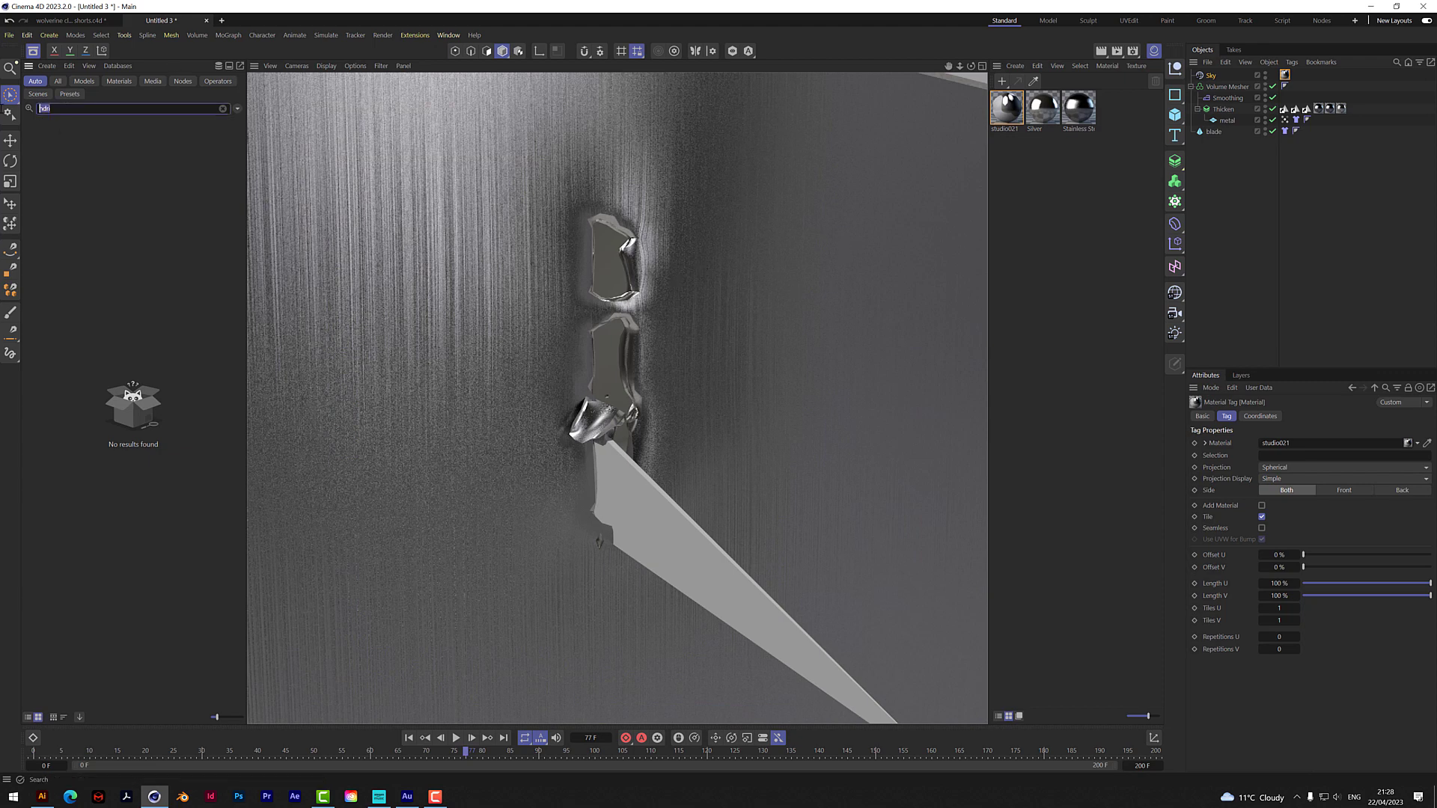
{"action": "type", "text": "gold"}
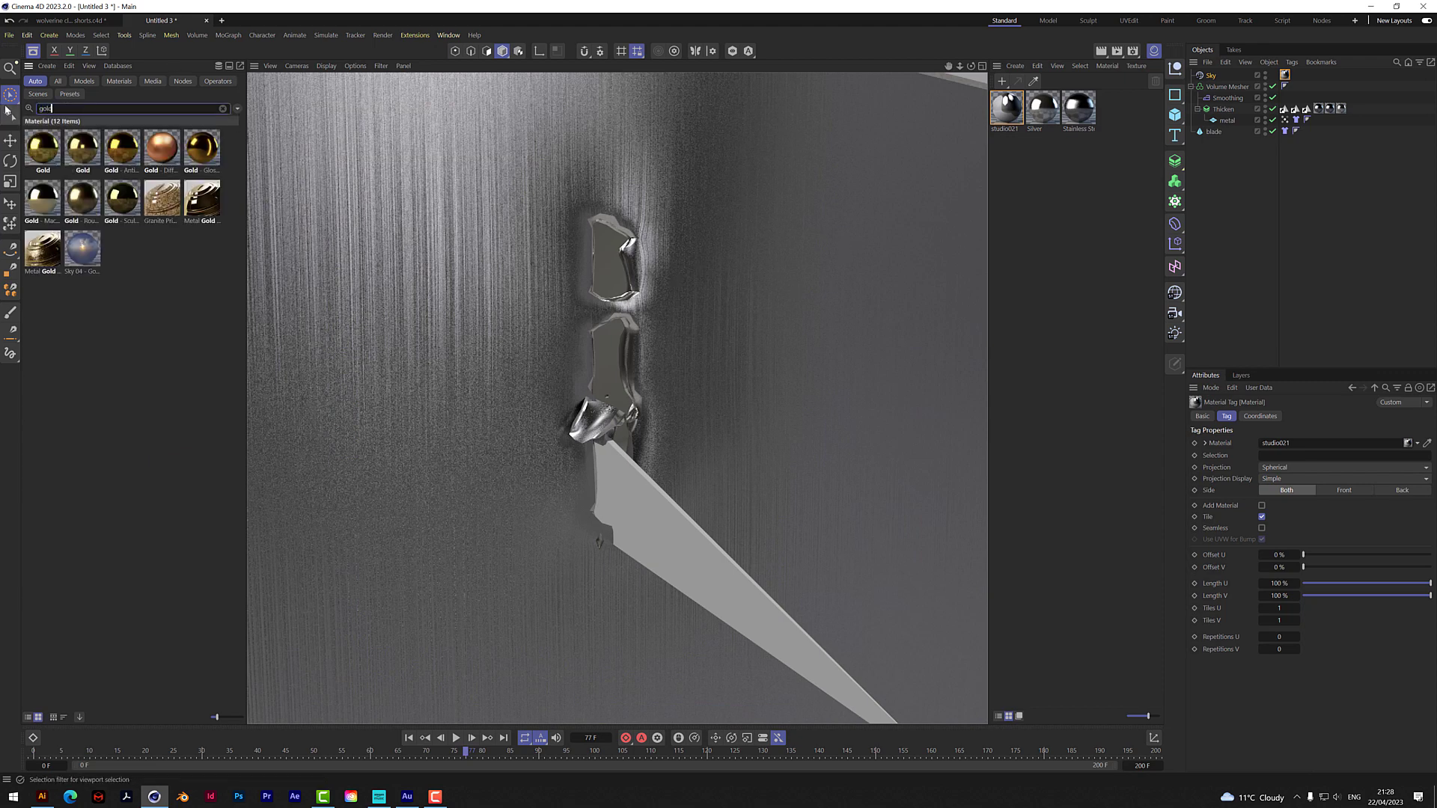
{"action": "double_click", "coordinate": [43, 153]}
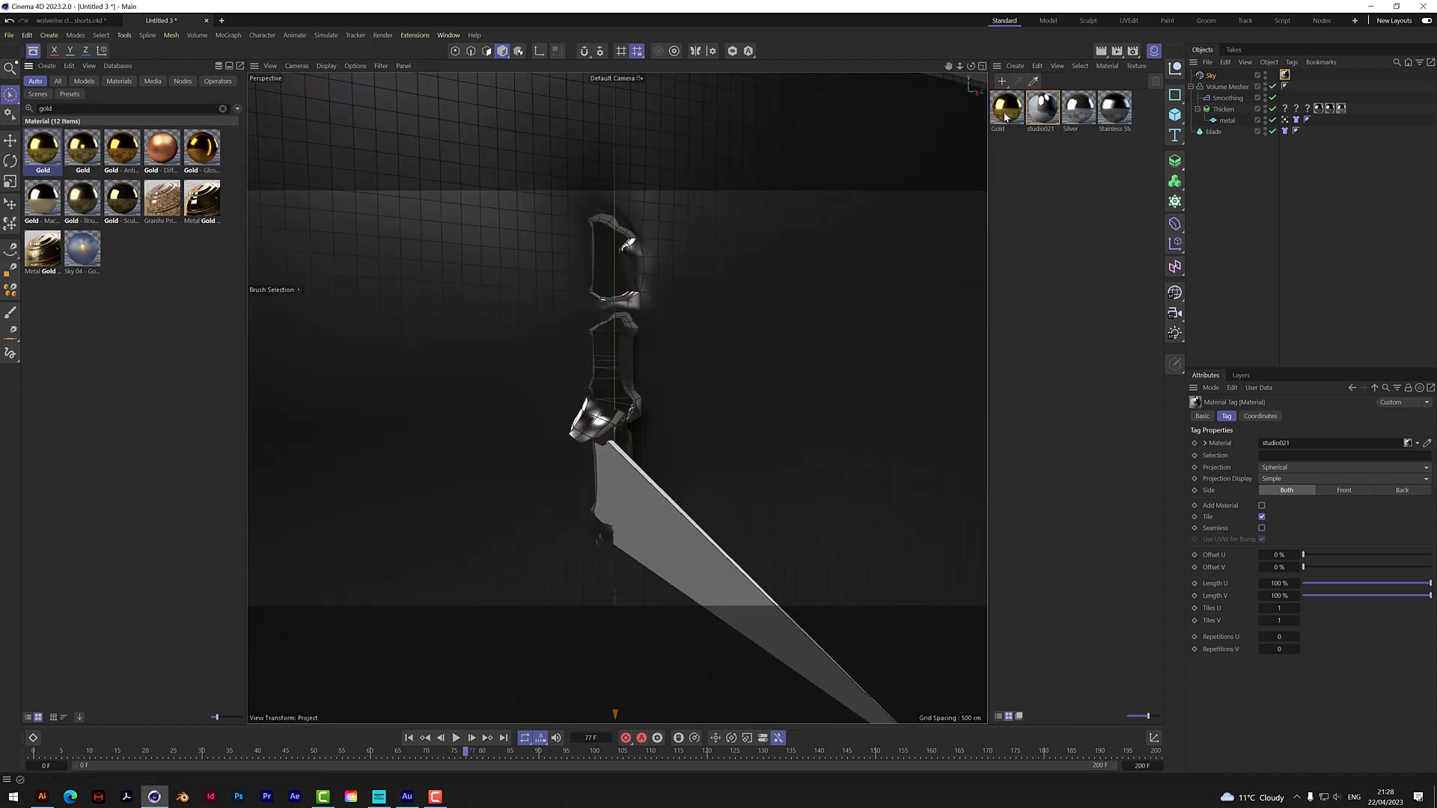
- Replace Stainless Steel with Gold on both cap material tags of the Thicken generator and render the view
{"action": "left_click_drag", "start_coordinate": [1006, 118], "coordinate": [1320, 113]}
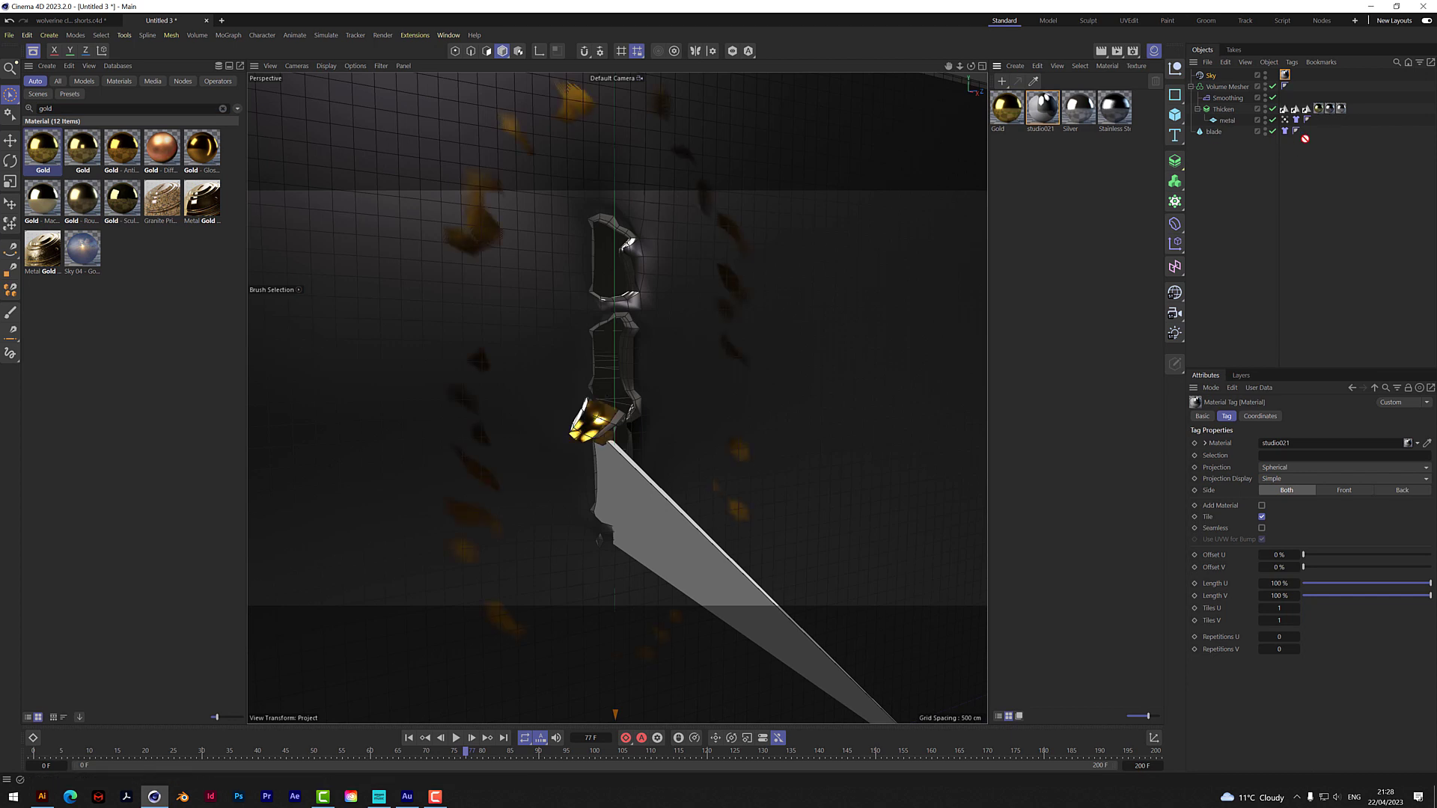
{"action": "left_click_drag", "start_coordinate": [1332, 113], "coordinate": [1331, 112]}
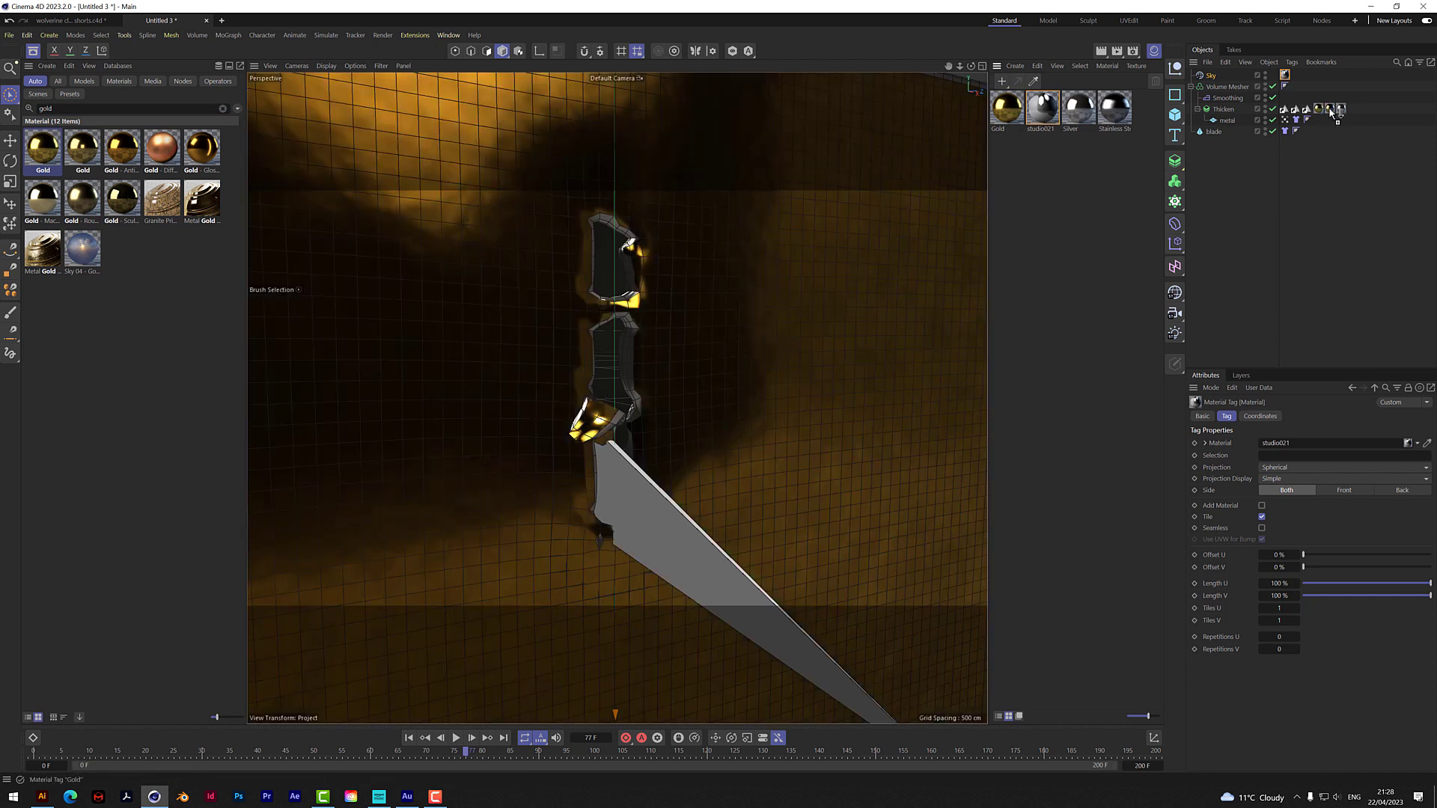
{"action": "left_click", "coordinate": [1102, 52]}
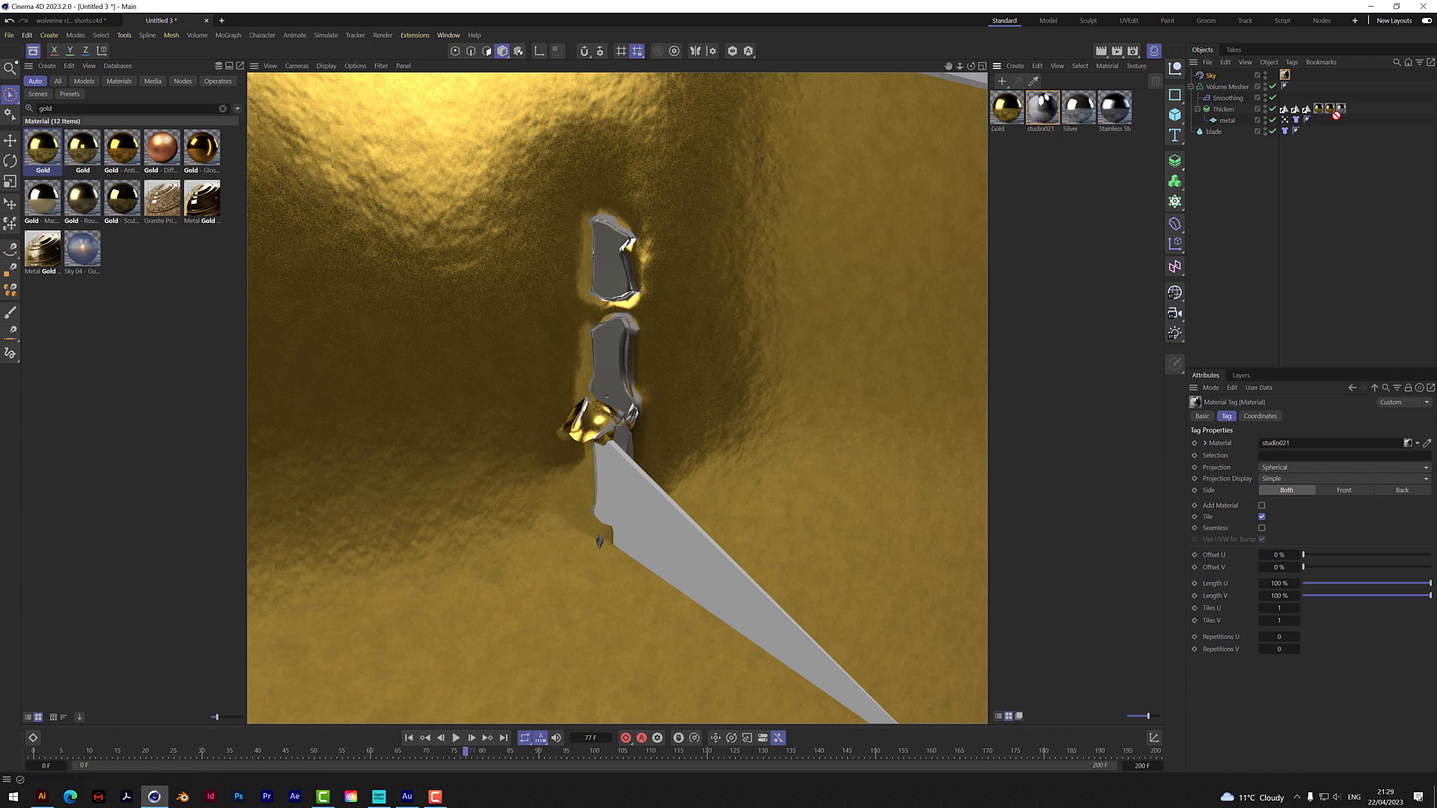
- Try a silver-coloured metal on the PC end cap material tag and compare both sides of the plane
{"action": "left_click_drag", "start_coordinate": [1333, 110], "coordinate": [1330, 111]}
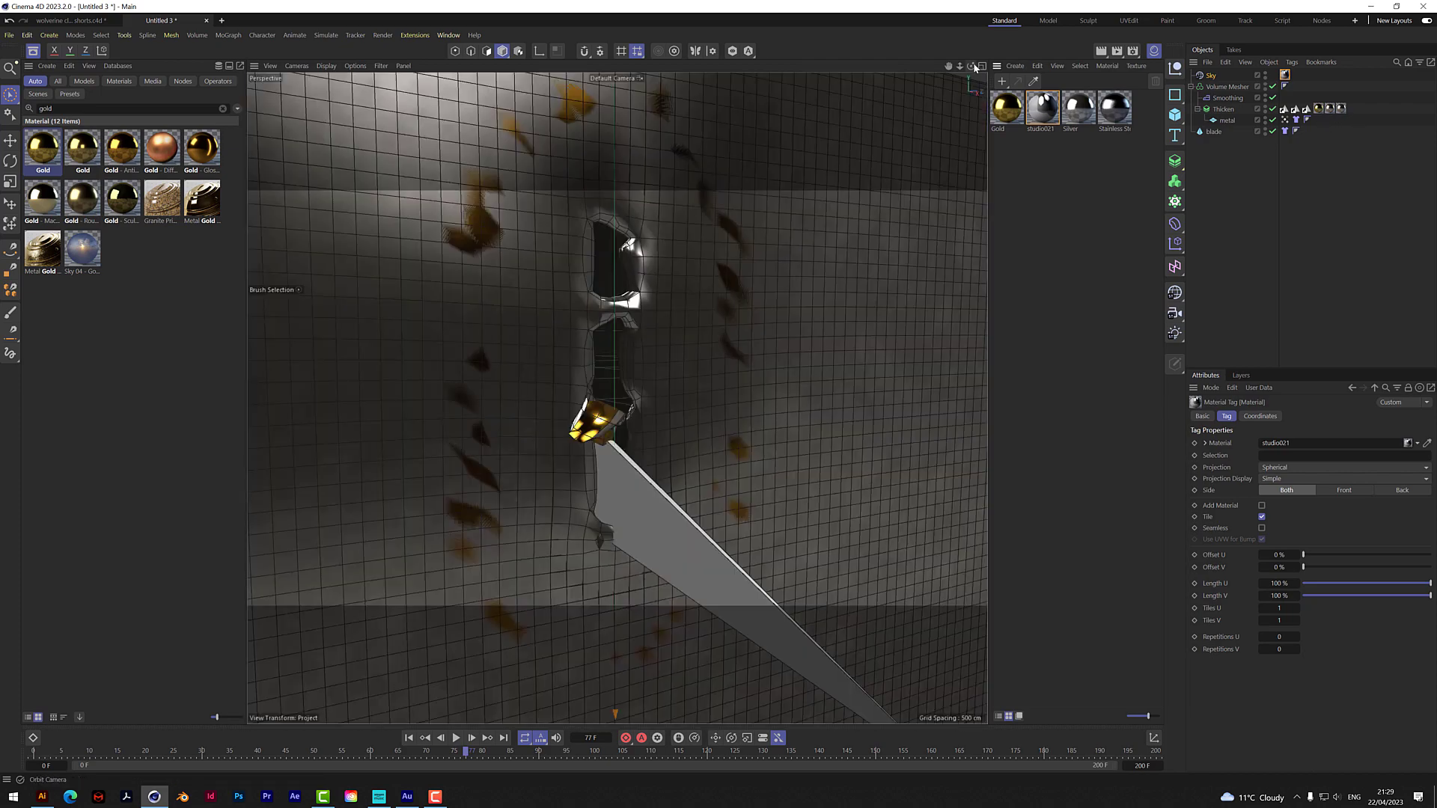
{"action": "left_click_drag", "start_coordinate": [971, 69], "coordinate": [883, 71]}
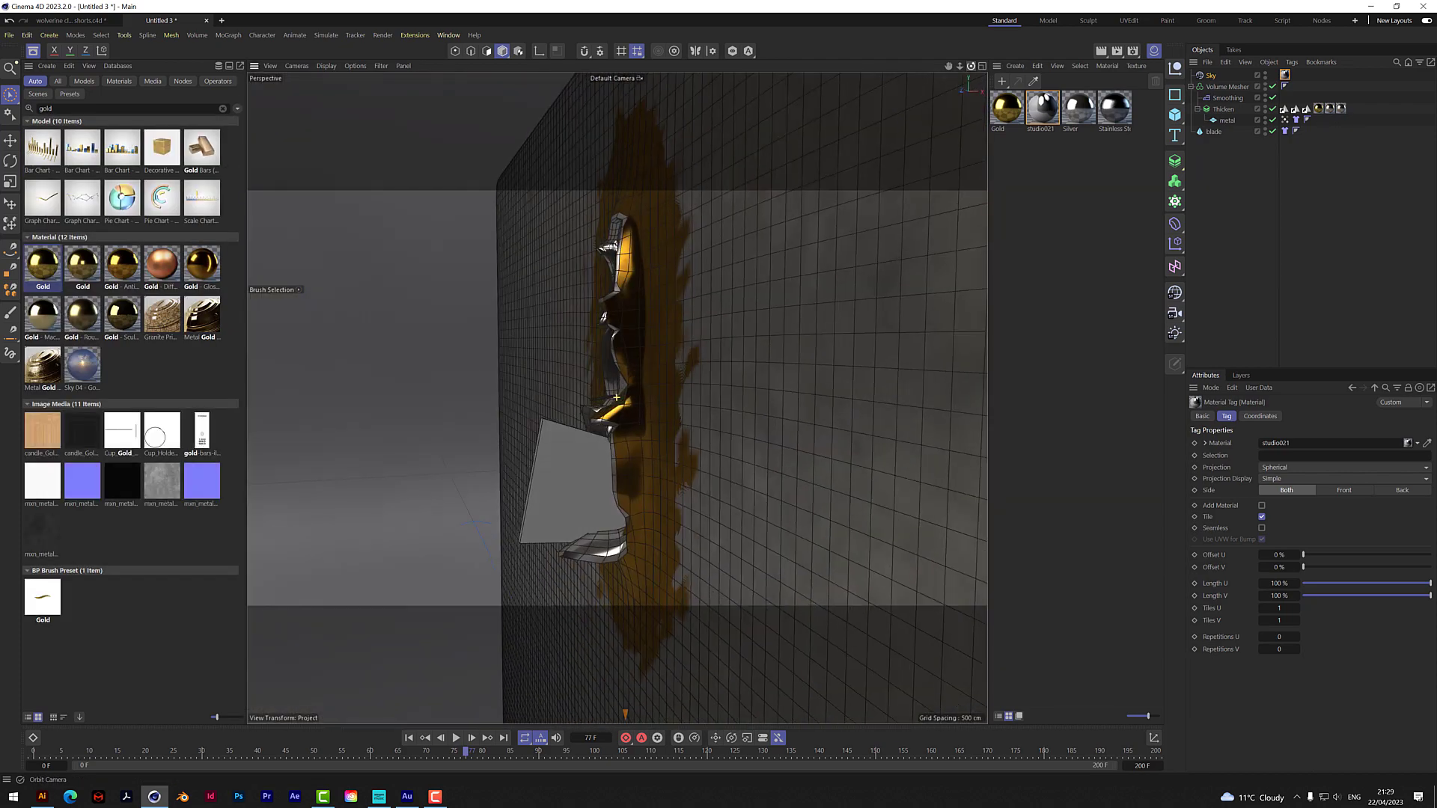
{"action": "left_click_drag", "start_coordinate": [971, 66], "coordinate": [1040, 72]}
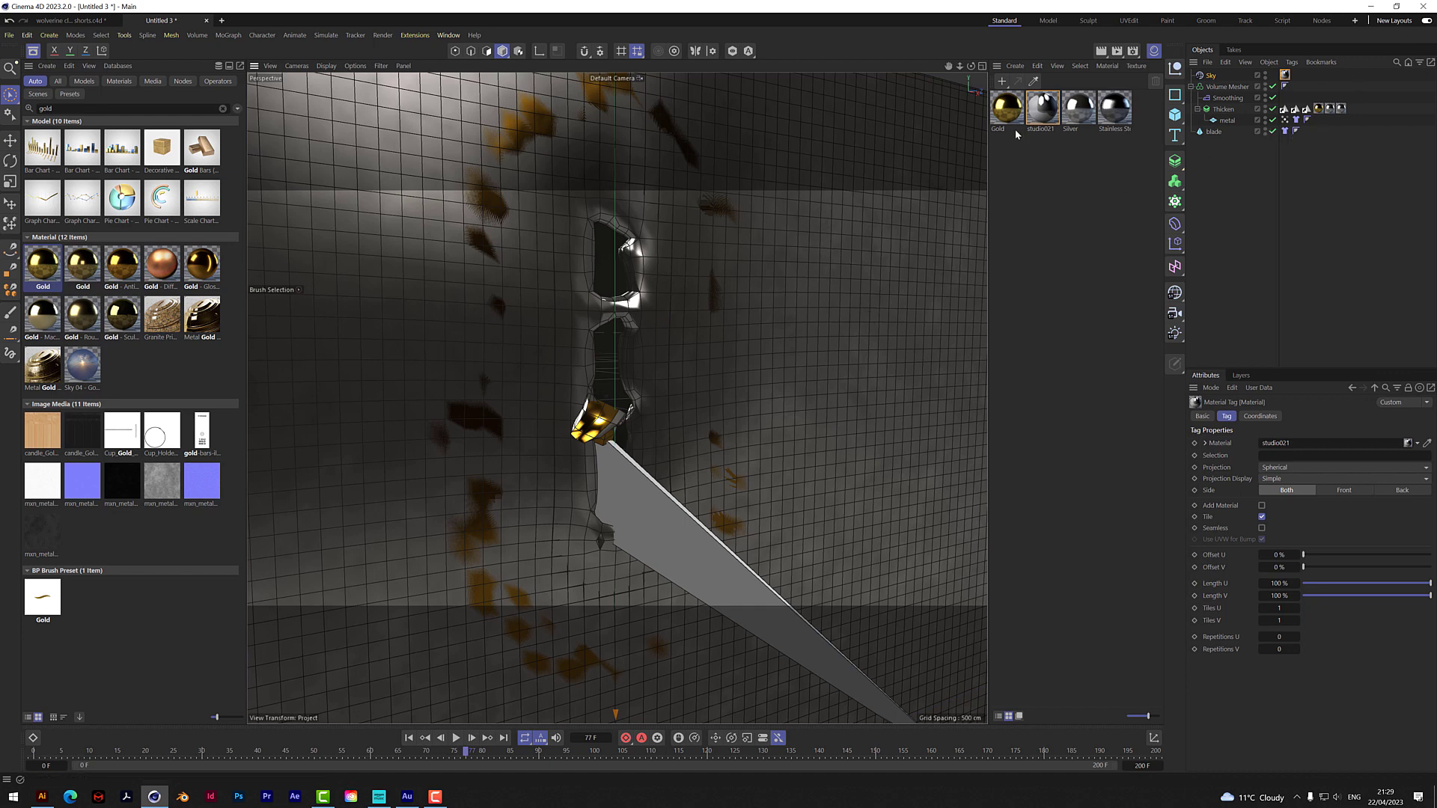
- Assign the Gold material to the PC end cap tag and inspect the torn metal up close and from both sides
{"action": "left_click_drag", "start_coordinate": [1010, 118], "coordinate": [866, 83]}
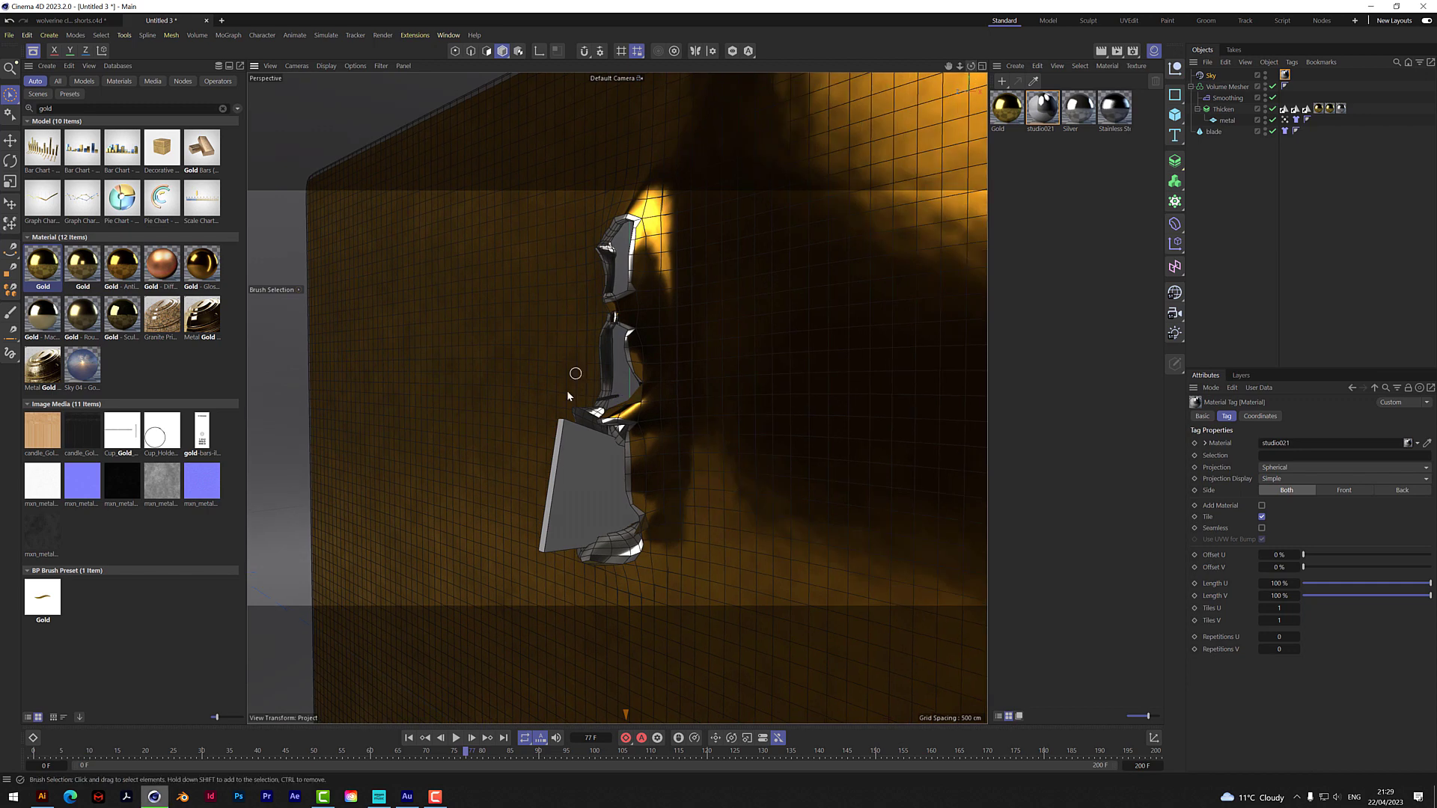
{"action": "scroll", "coordinate": [646, 357], "scroll_direction": "up", "scroll_amount": 6}
{"action": "scroll", "coordinate": [648, 351], "scroll_direction": "down", "scroll_amount": 2}
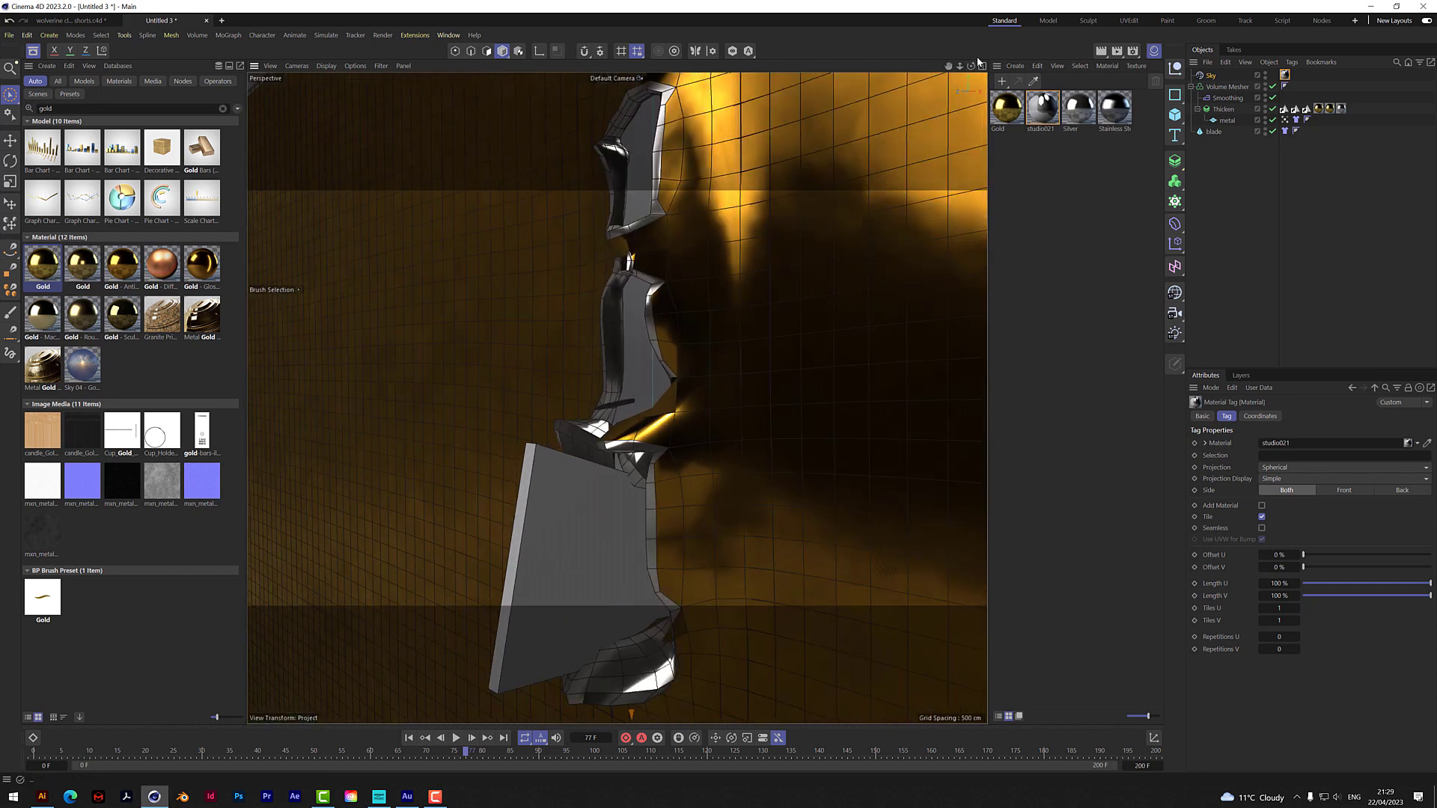
{"action": "left_click_drag", "start_coordinate": [971, 65], "coordinate": [907, 30]}
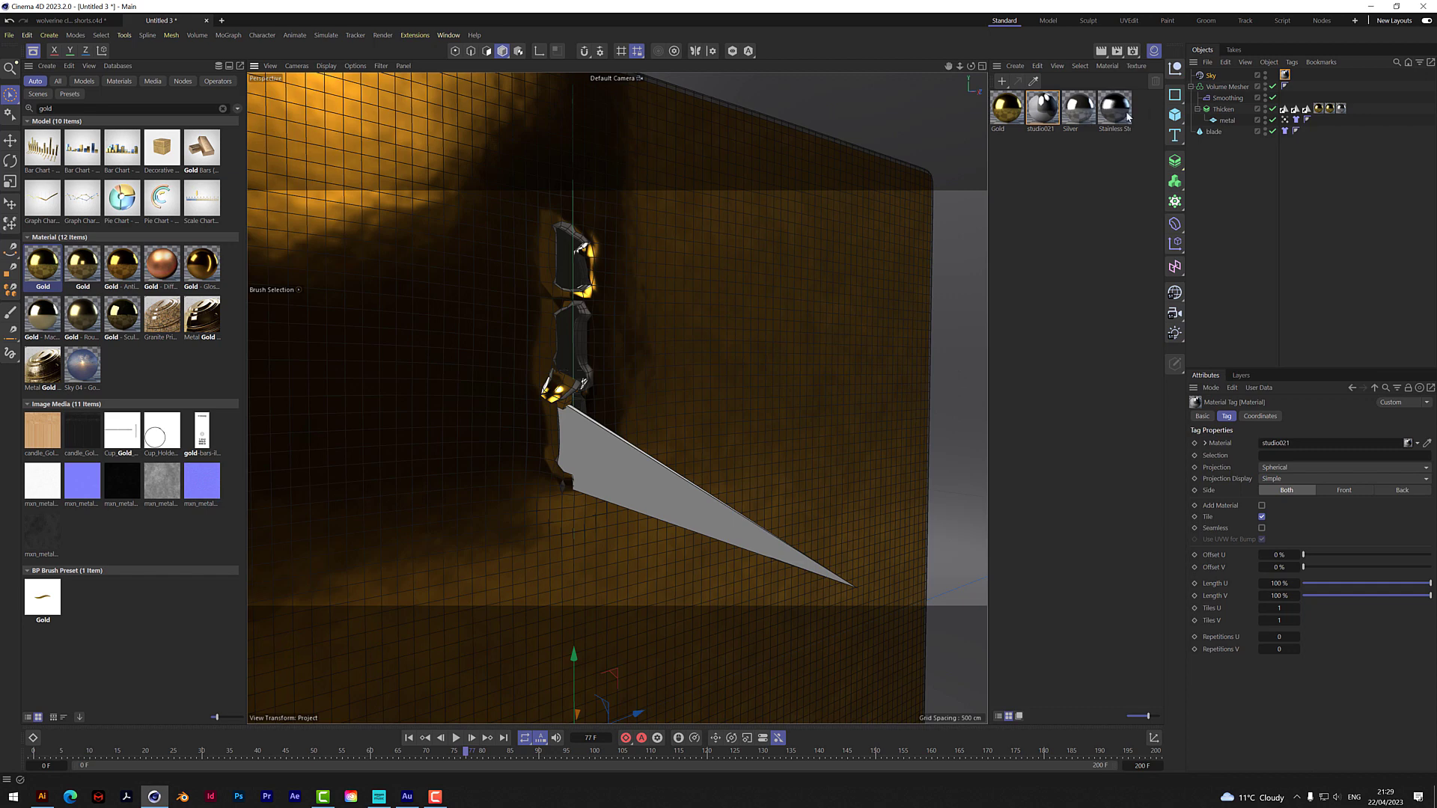
- Assign the Stainless Steel - Anisotropy material to the blade and play the tearing animation forward to frame 89
{"action": "left_click_drag", "start_coordinate": [1126, 113], "coordinate": [1126, 109]}
{"action": "left_click_drag", "start_coordinate": [1221, 135], "coordinate": [1218, 132]}
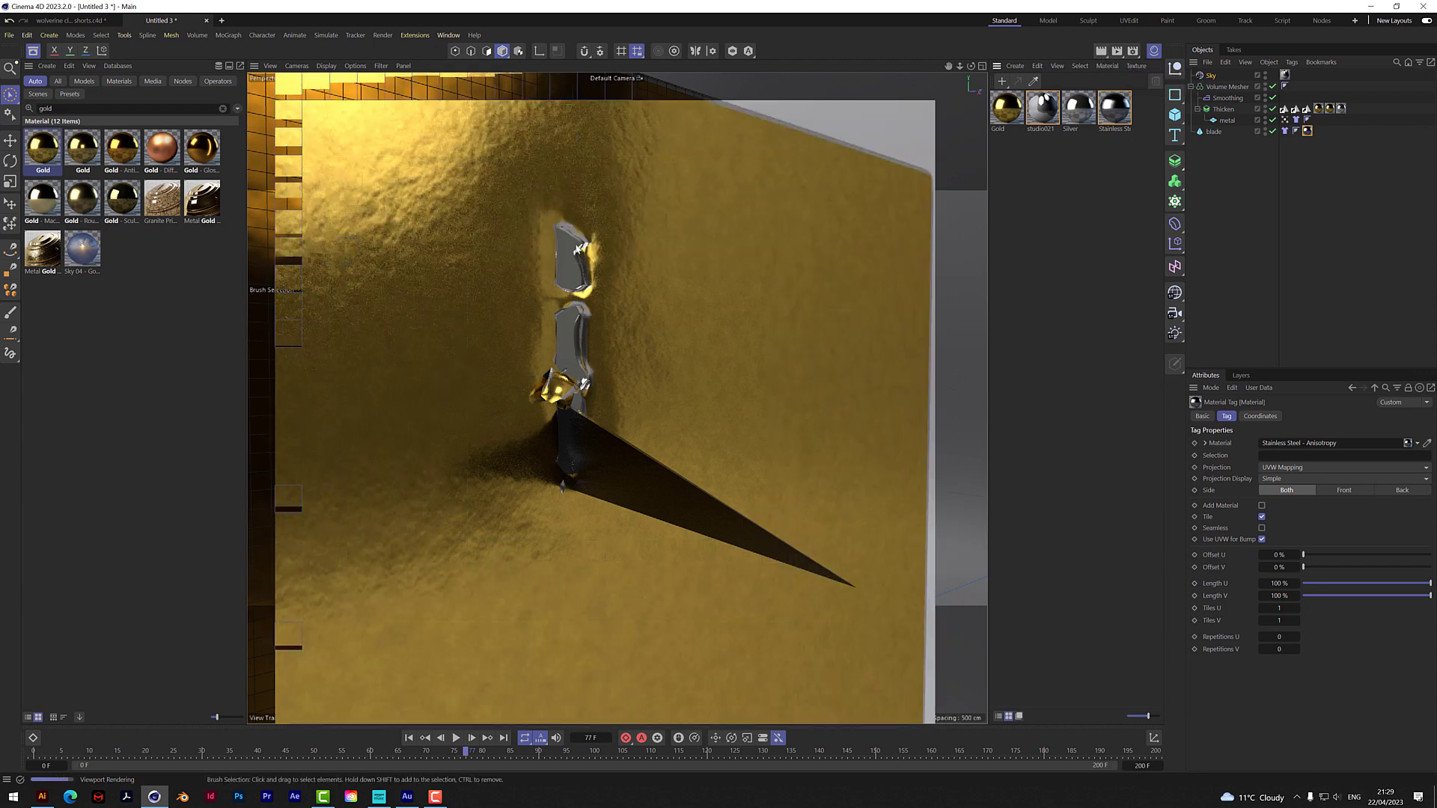
{"action": "left_click", "coordinate": [456, 738]}
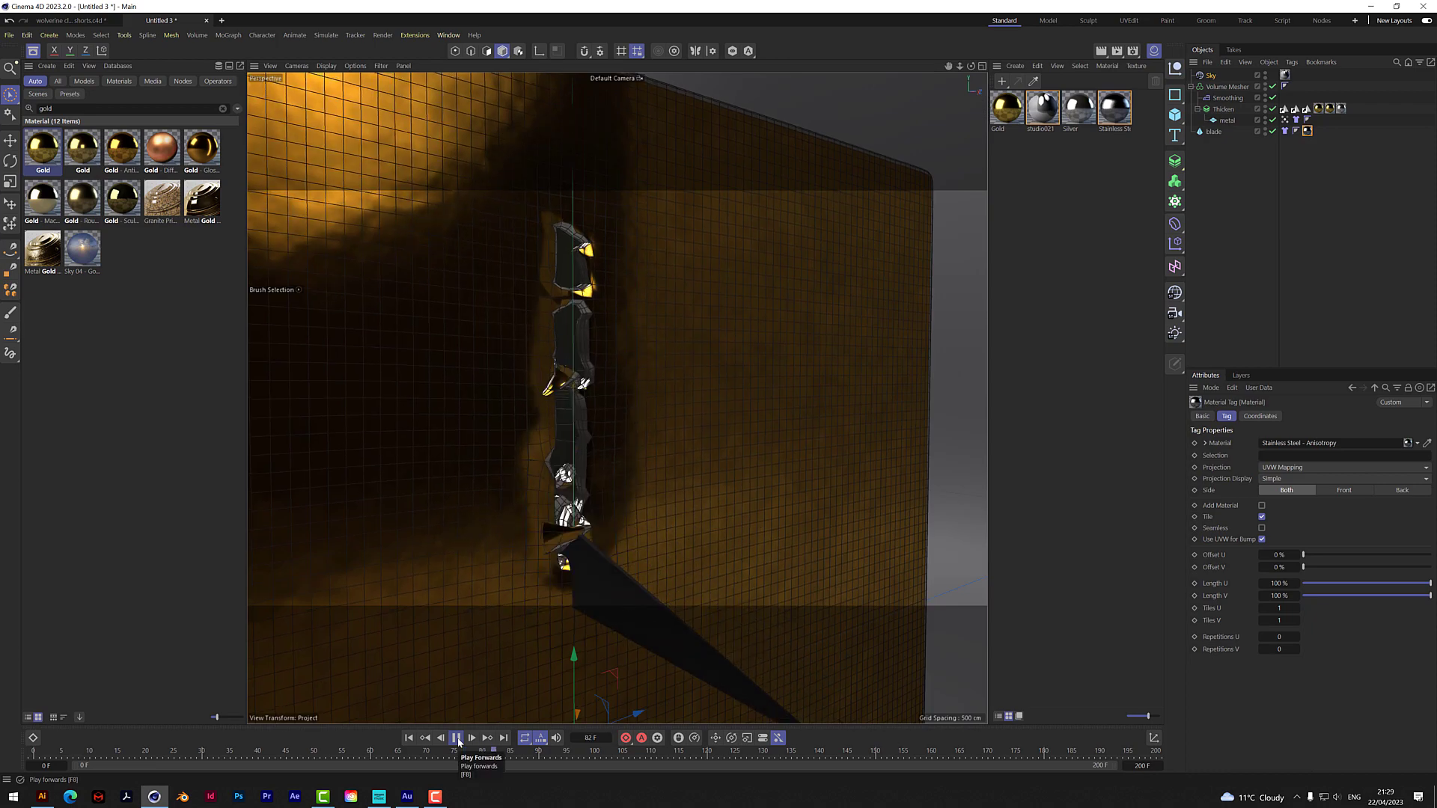
{"action": "left_click", "coordinate": [455, 738]}
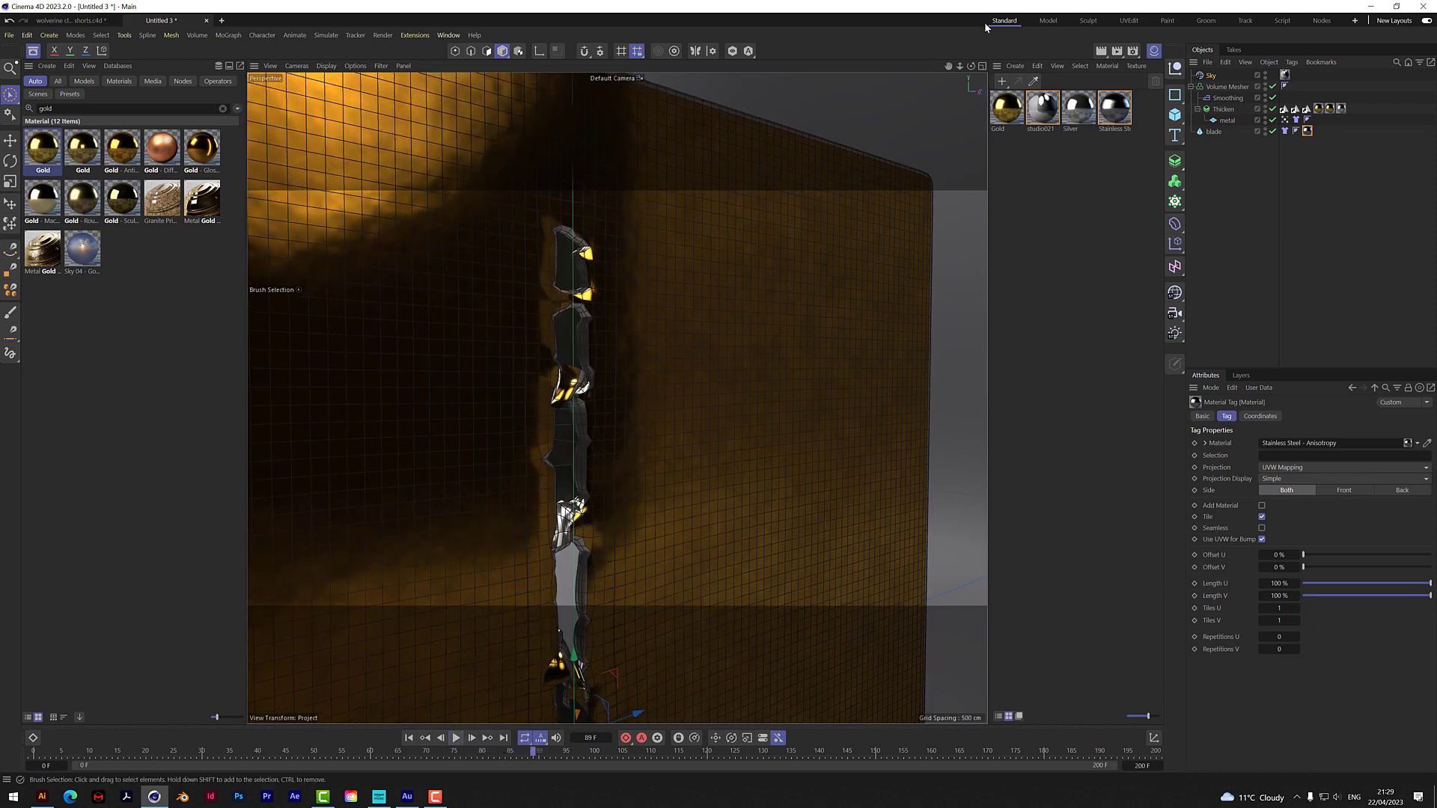
- Inspect the steel blade and torn gold metal from both sides, playing the animation on to frame 100
{"action": "left_click_drag", "start_coordinate": [971, 66], "coordinate": [965, 1]}
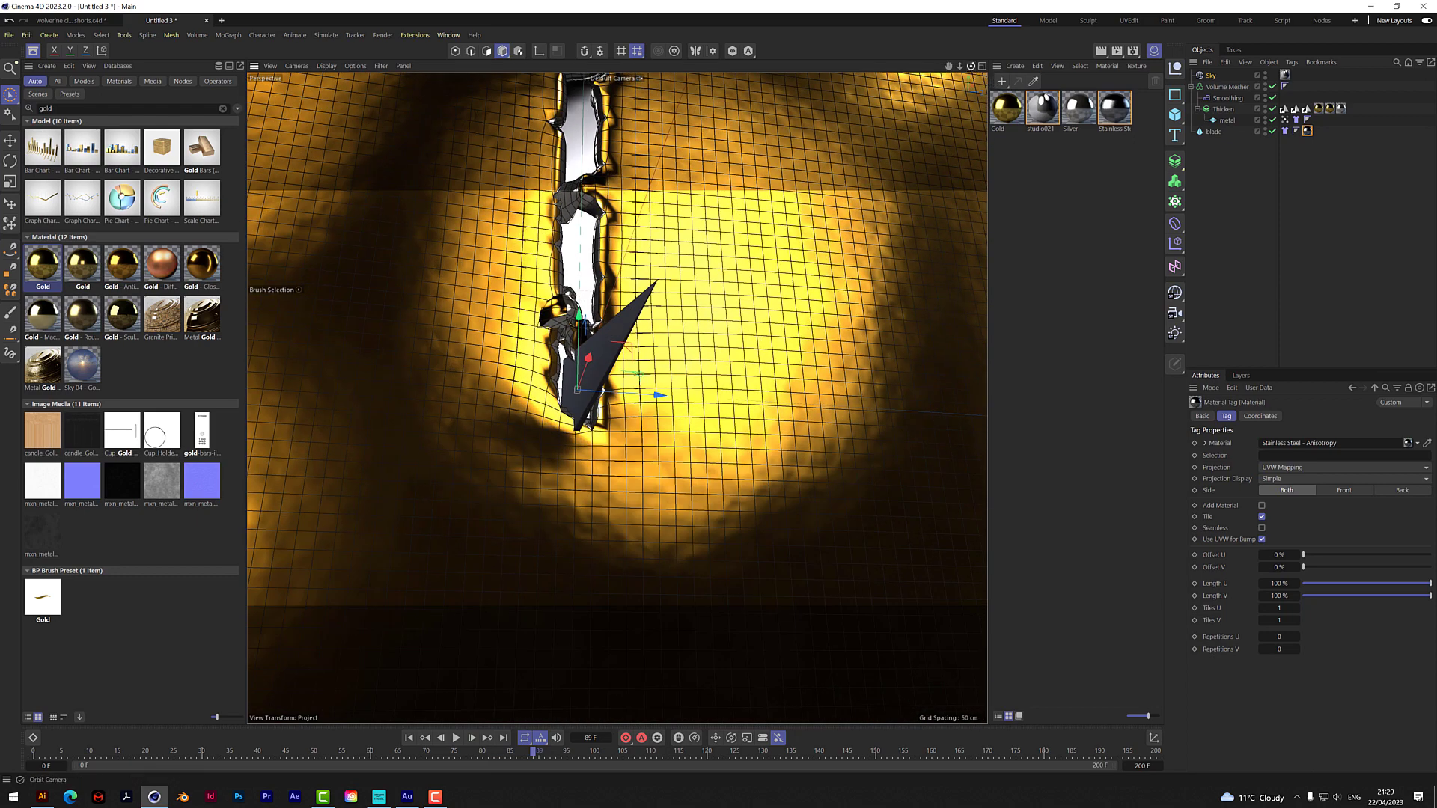
{"action": "left_click_drag", "start_coordinate": [970, 66], "coordinate": [1025, 155]}
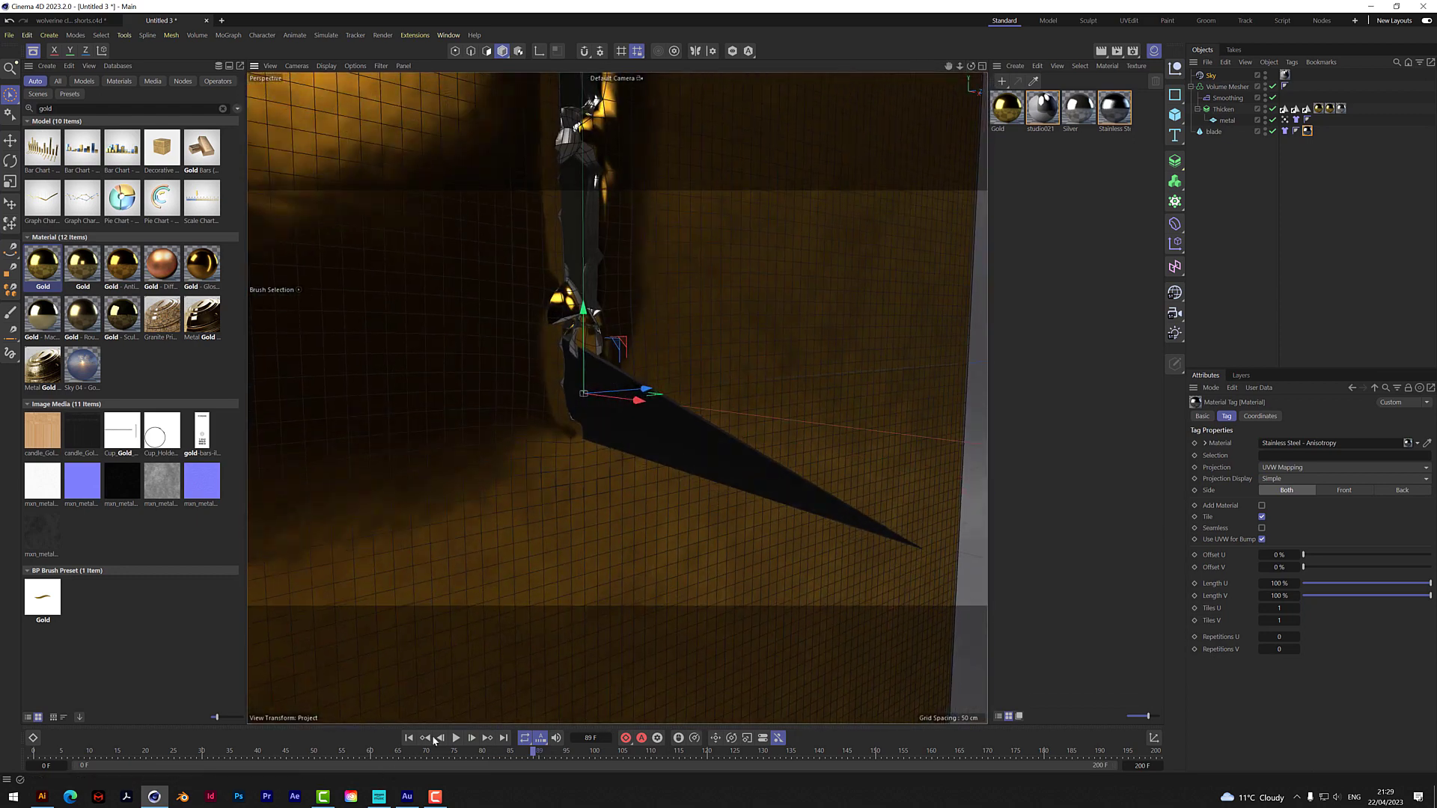
{"action": "left_click", "coordinate": [455, 738]}
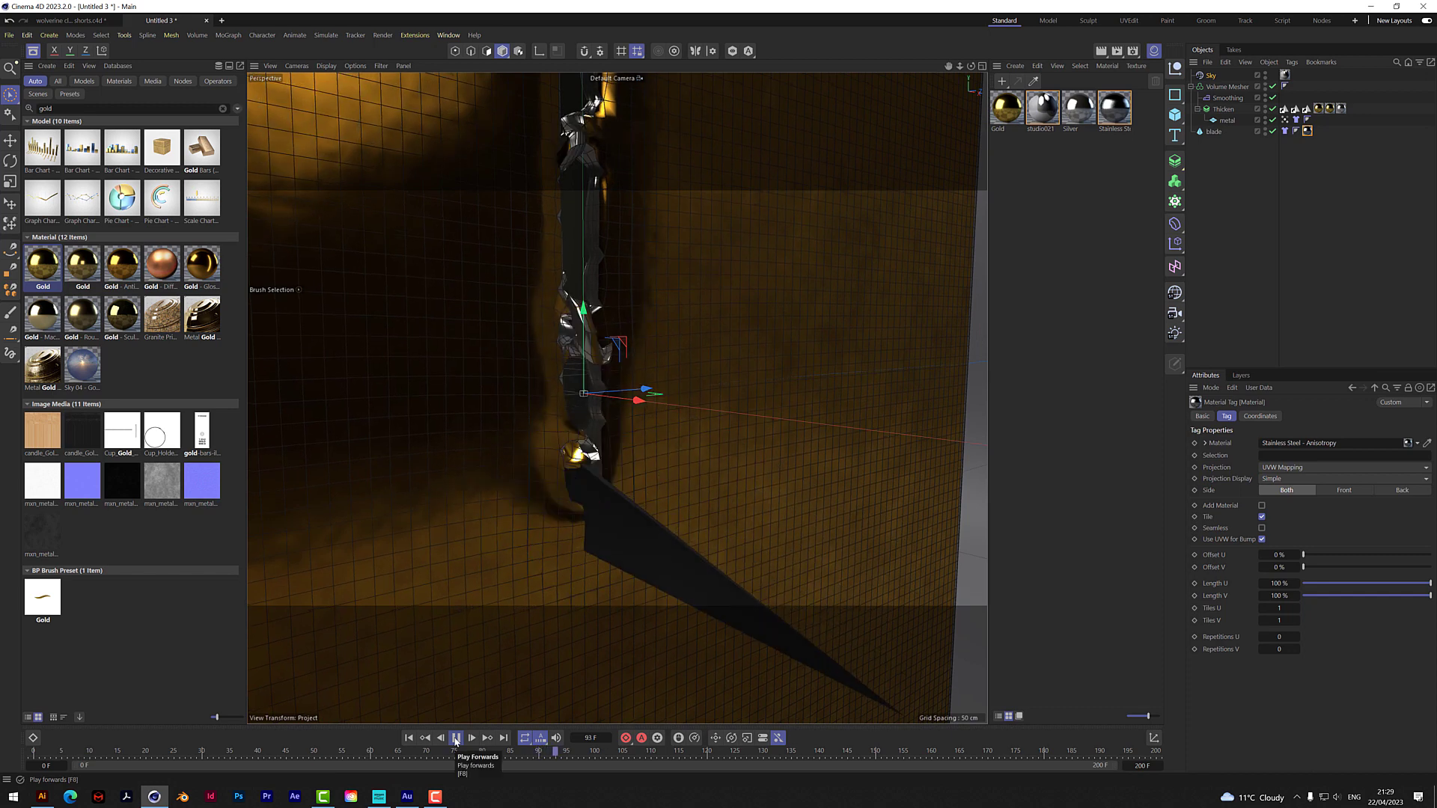
{"action": "left_click", "coordinate": [455, 738]}
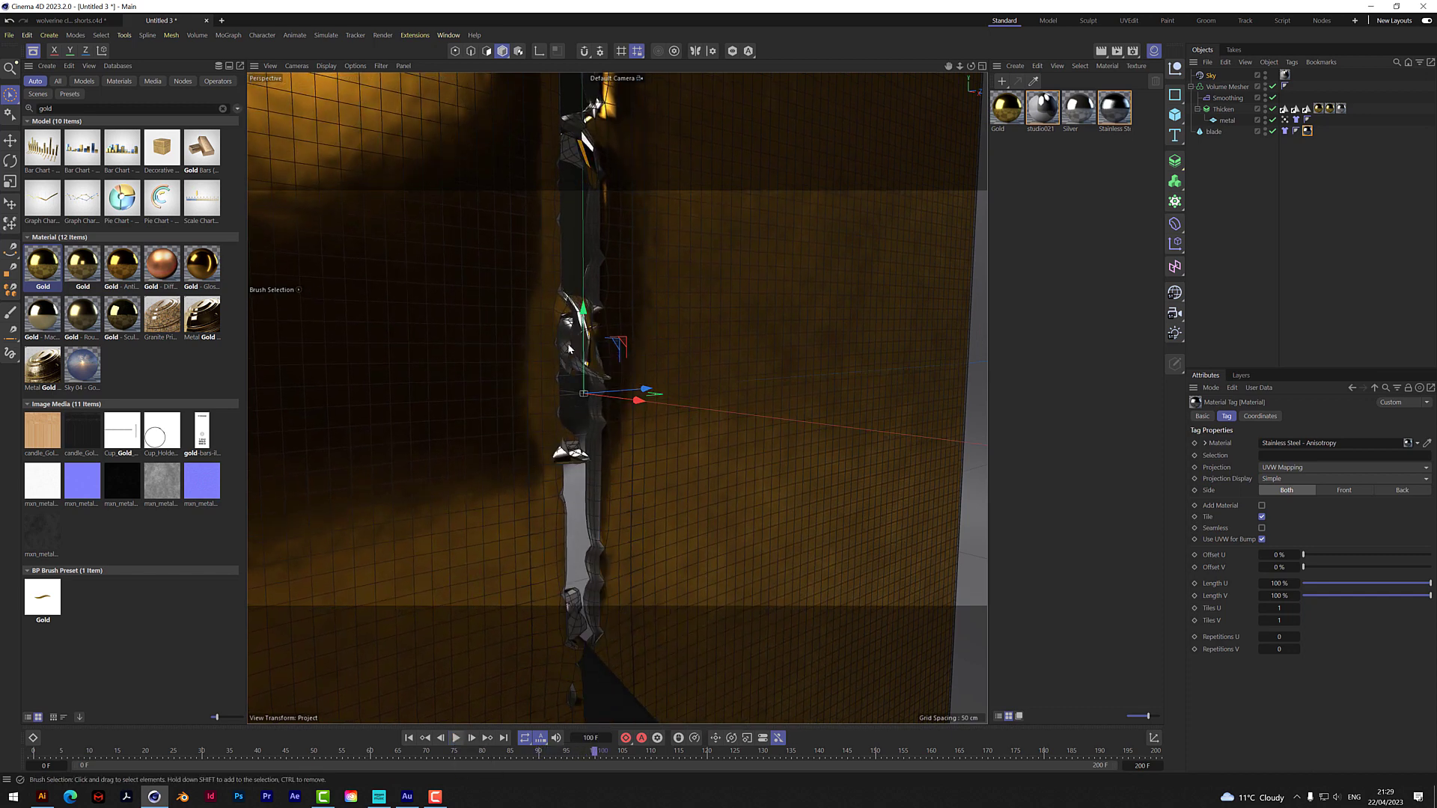
{"action": "left_click_drag", "start_coordinate": [969, 70], "coordinate": [975, 68]}
- Switch to the open wolverine claws YouTube shorts project and render the view of its torn metal at frame 64
{"action": "left_click", "coordinate": [69, 20]}
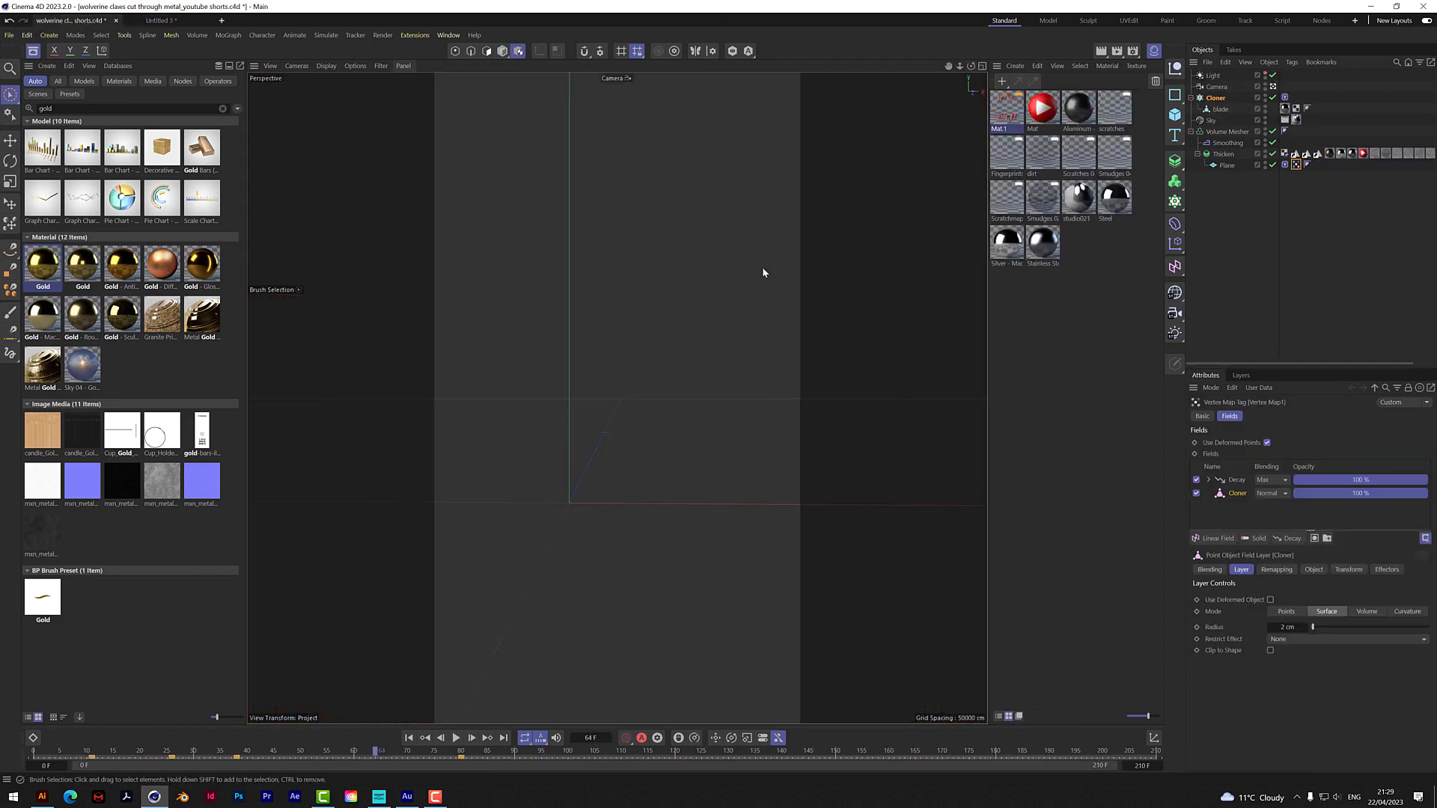
{"action": "scroll", "coordinate": [608, 382], "scroll_direction": "up", "scroll_amount": 5}
{"action": "scroll", "coordinate": [603, 390], "scroll_direction": "down", "scroll_amount": 5}
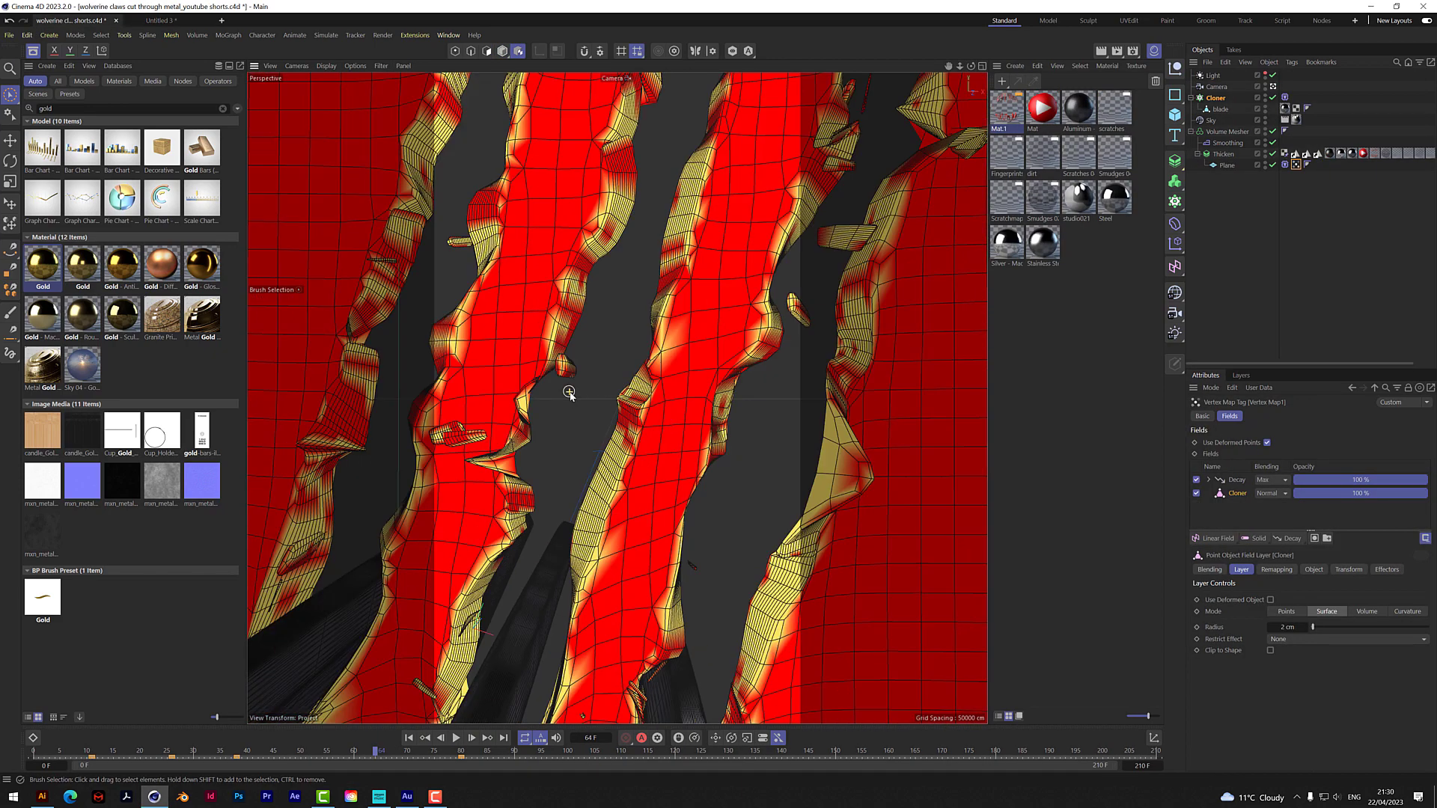
{"action": "left_click", "coordinate": [1102, 51]}
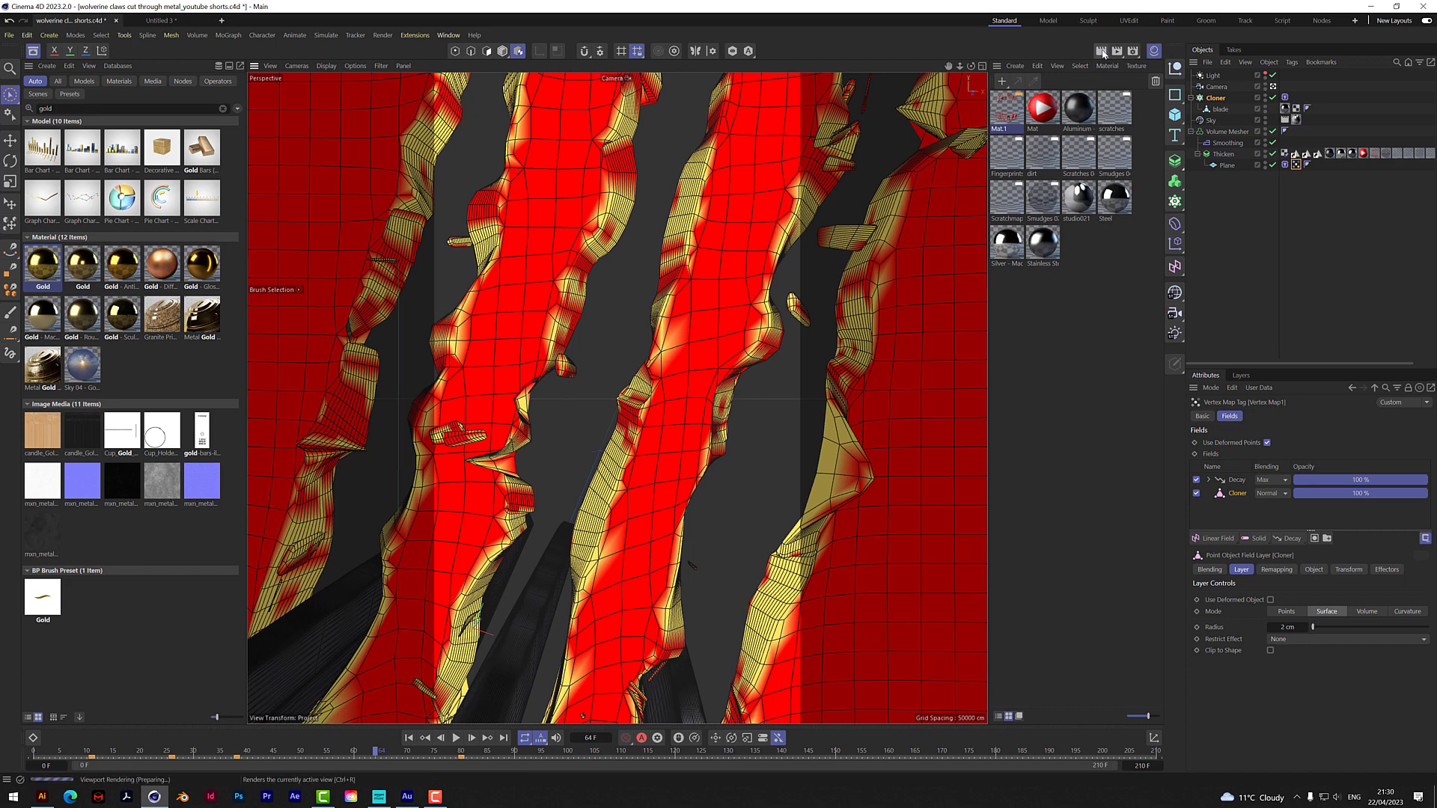
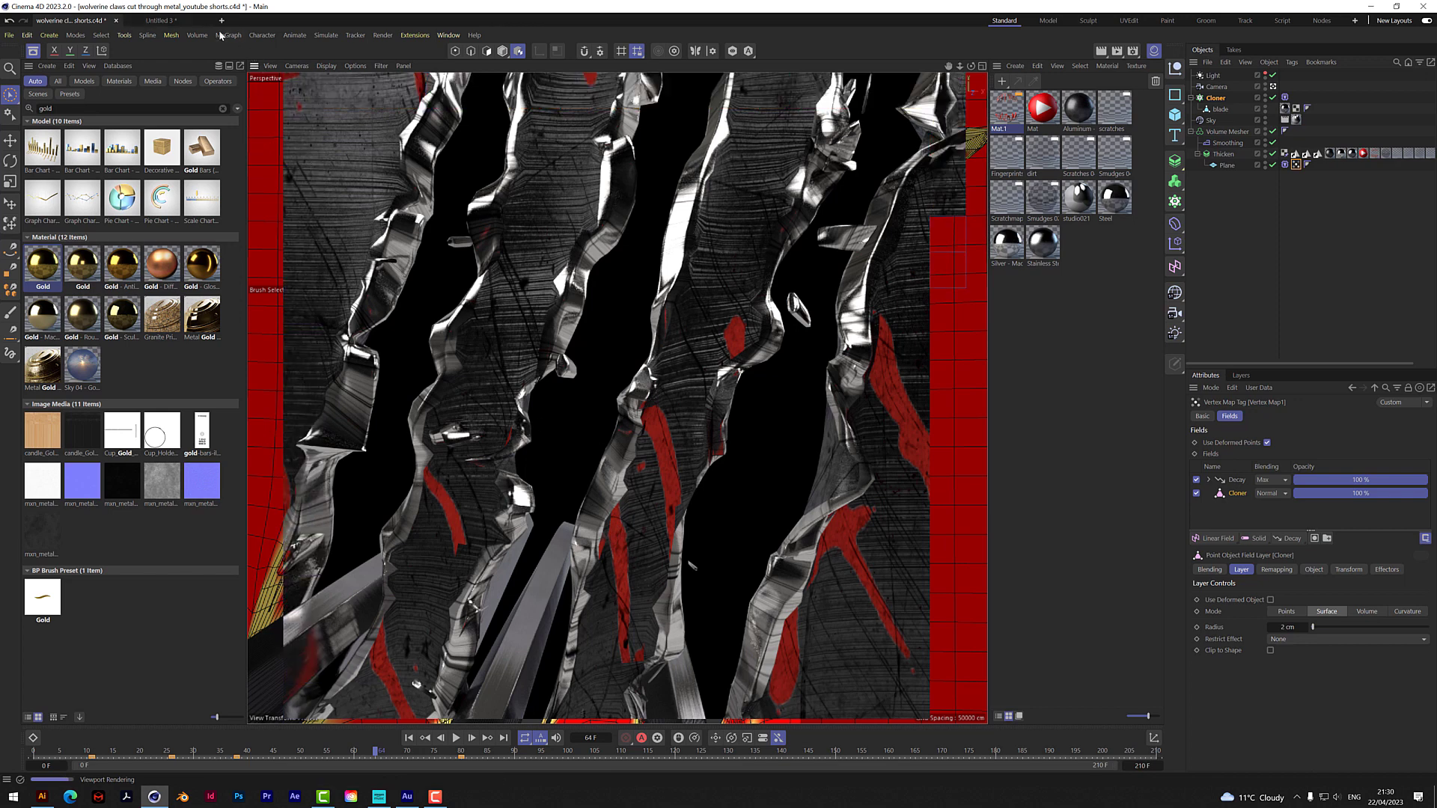
- Switch to the Untitled 3 project and replay the tearing animation from the first frame, stopping at frame 99
{"action": "left_click", "coordinate": [159, 21]}
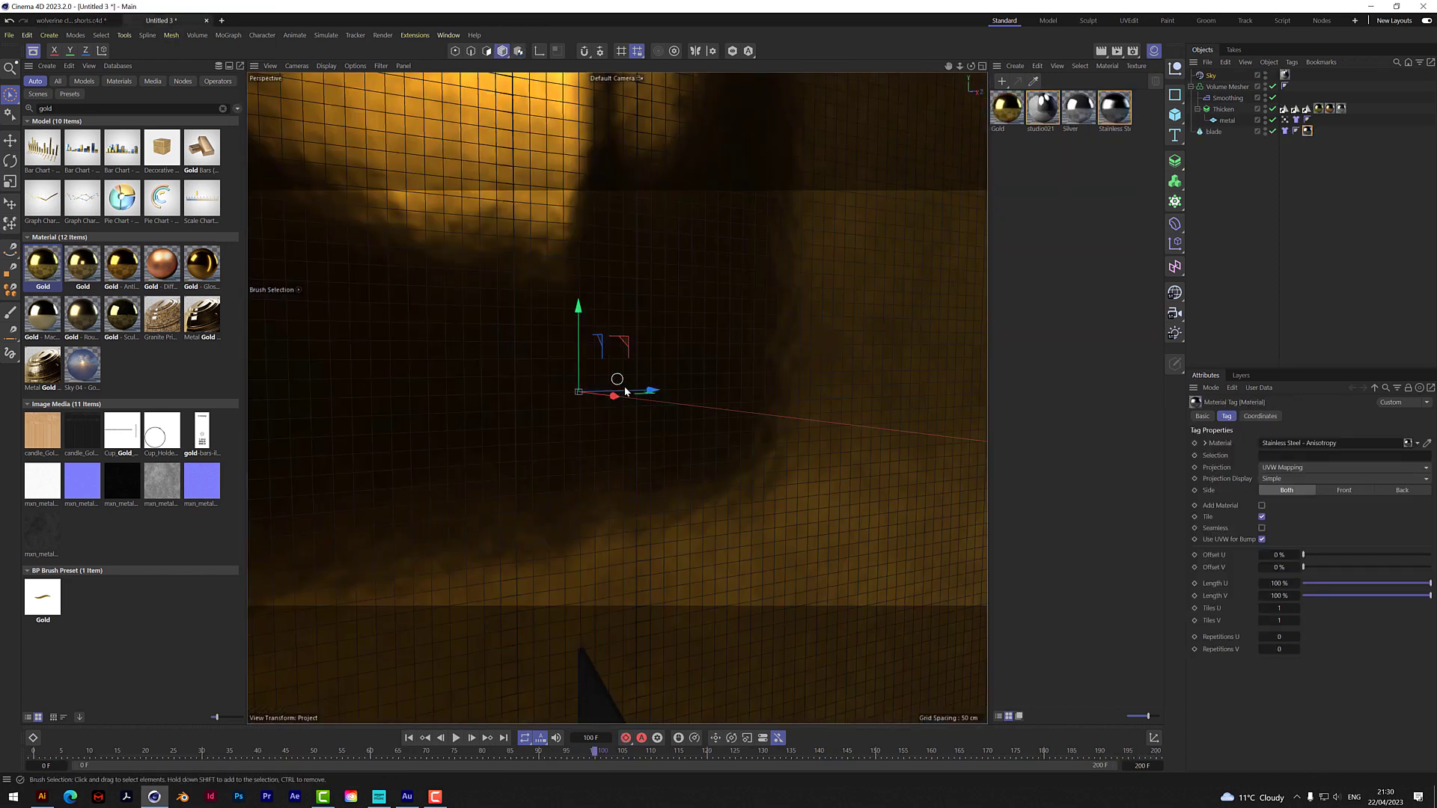
{"action": "left_click", "coordinate": [458, 739]}
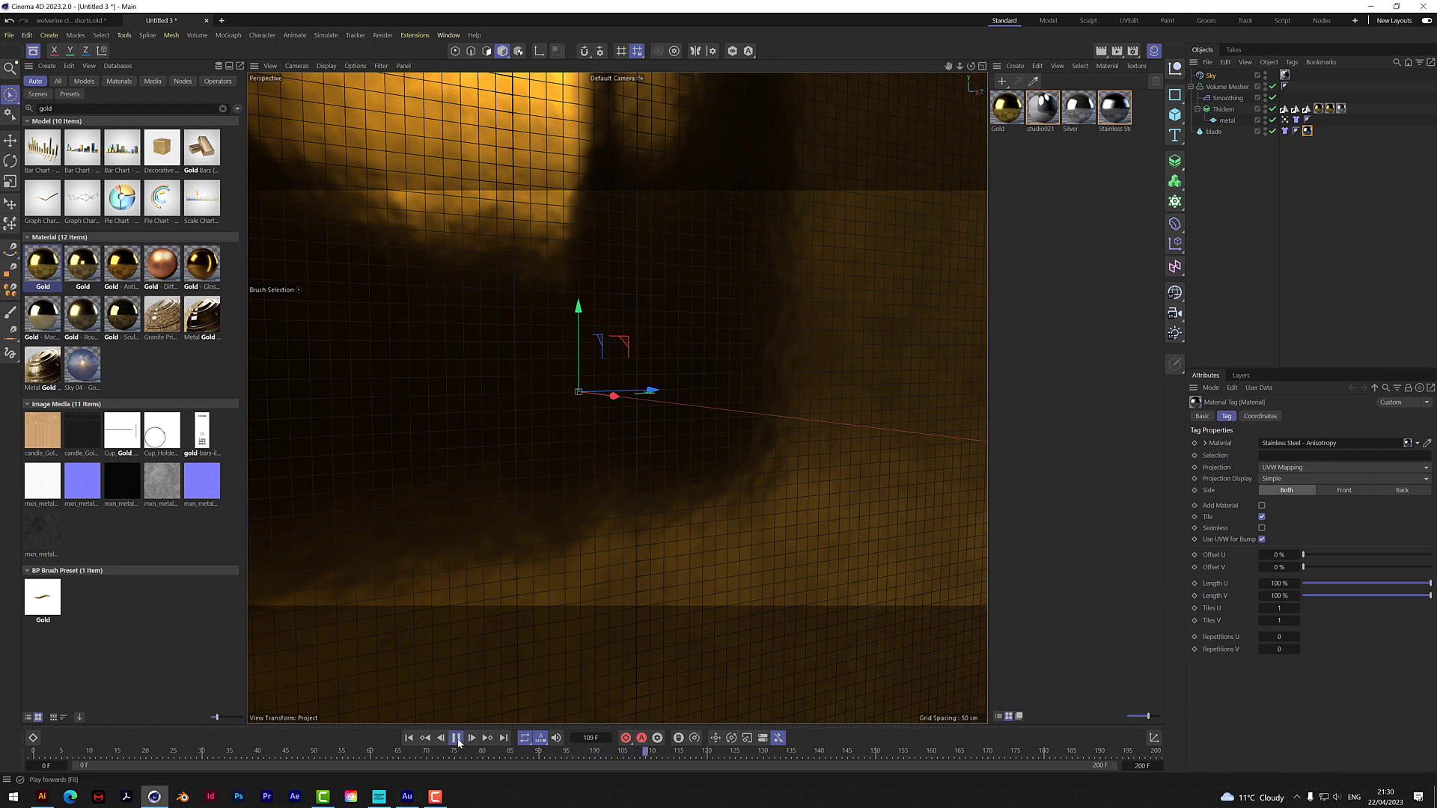
{"action": "left_click", "coordinate": [410, 740]}
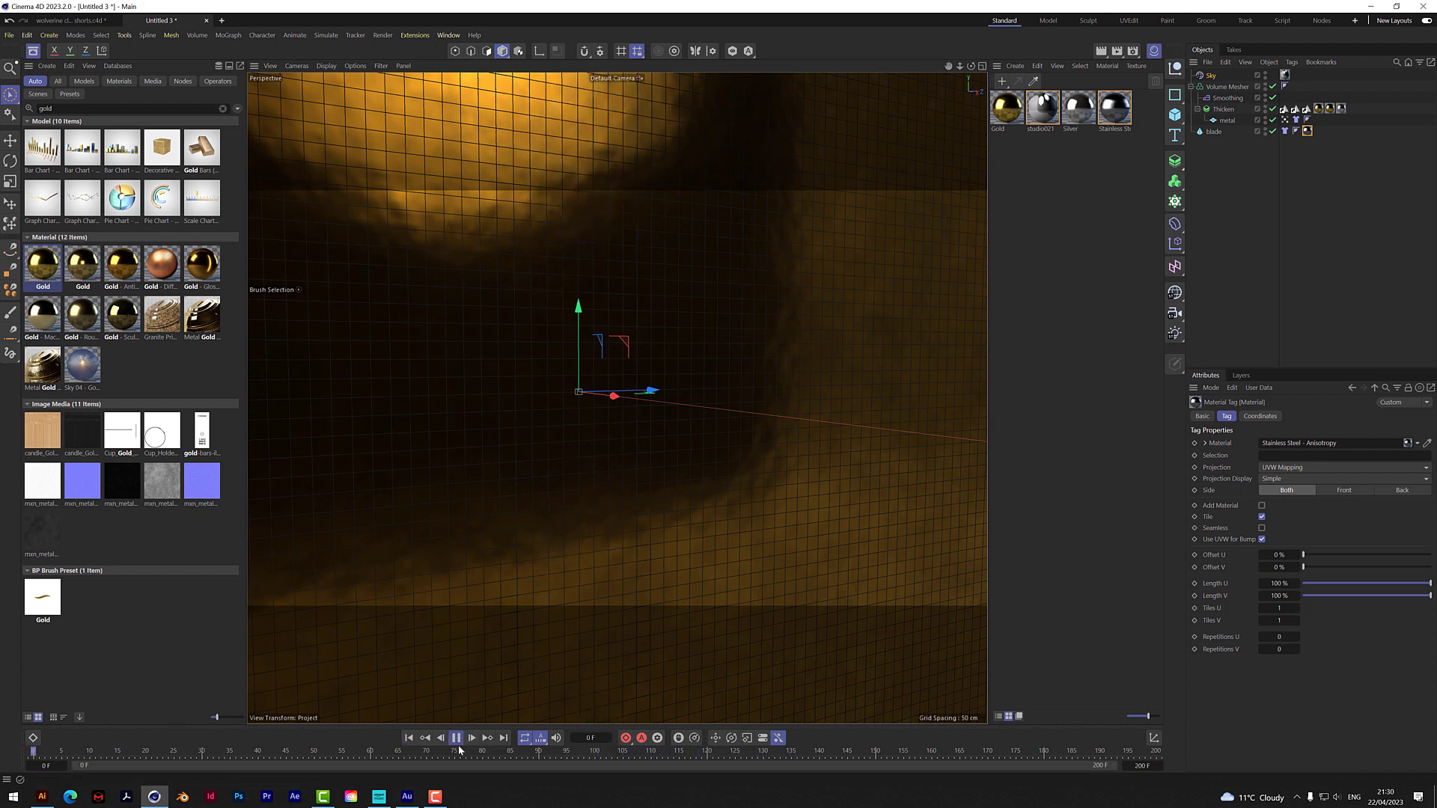
{"action": "mouse_move", "coordinate": [961, 68]}
{"action": "left_mouse_down"}
{"action": "mouse_move", "coordinate": [898, 67]}
{"action": "mouse_move", "coordinate": [961, 67]}
{"action": "left_mouse_up"}
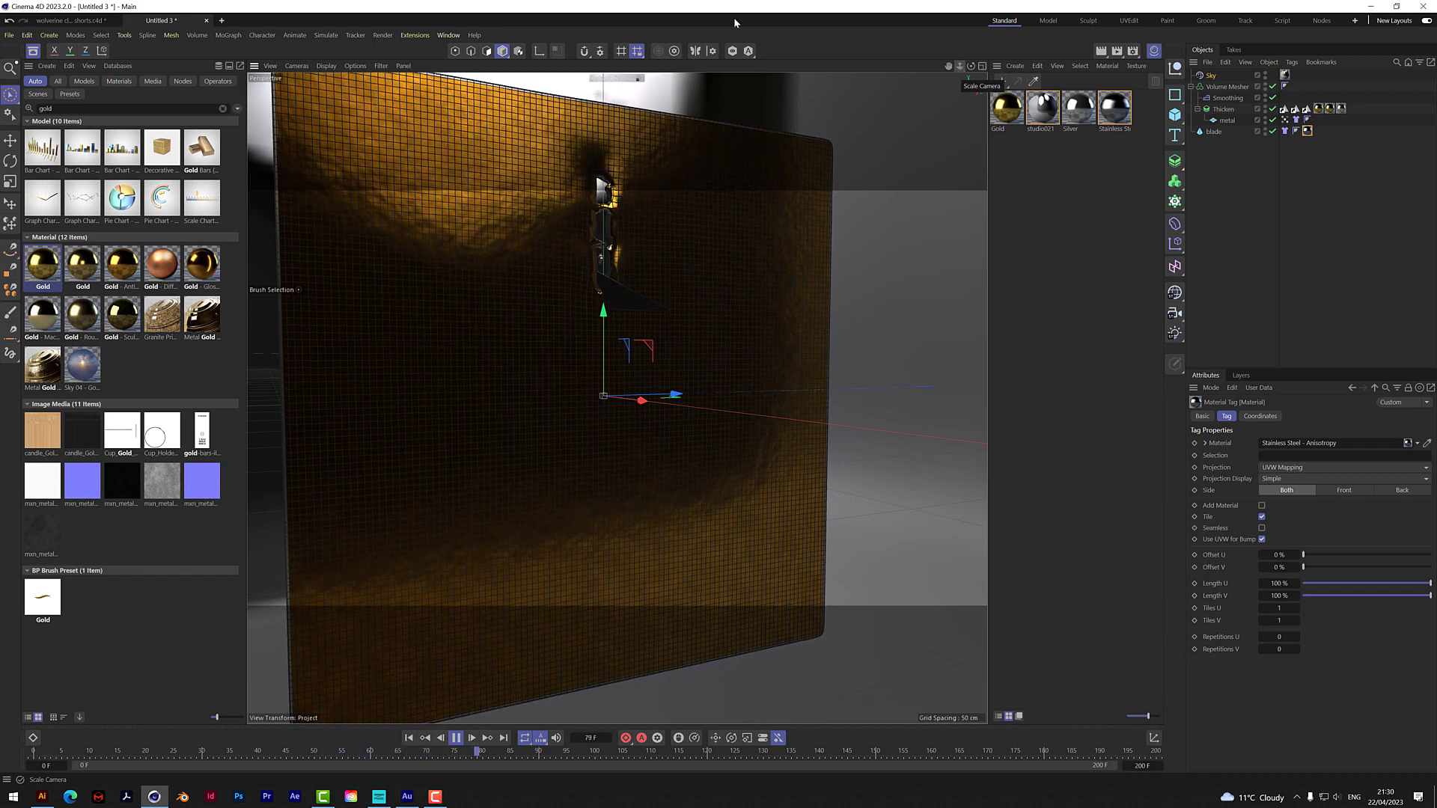
{"action": "left_click", "coordinate": [456, 738]}
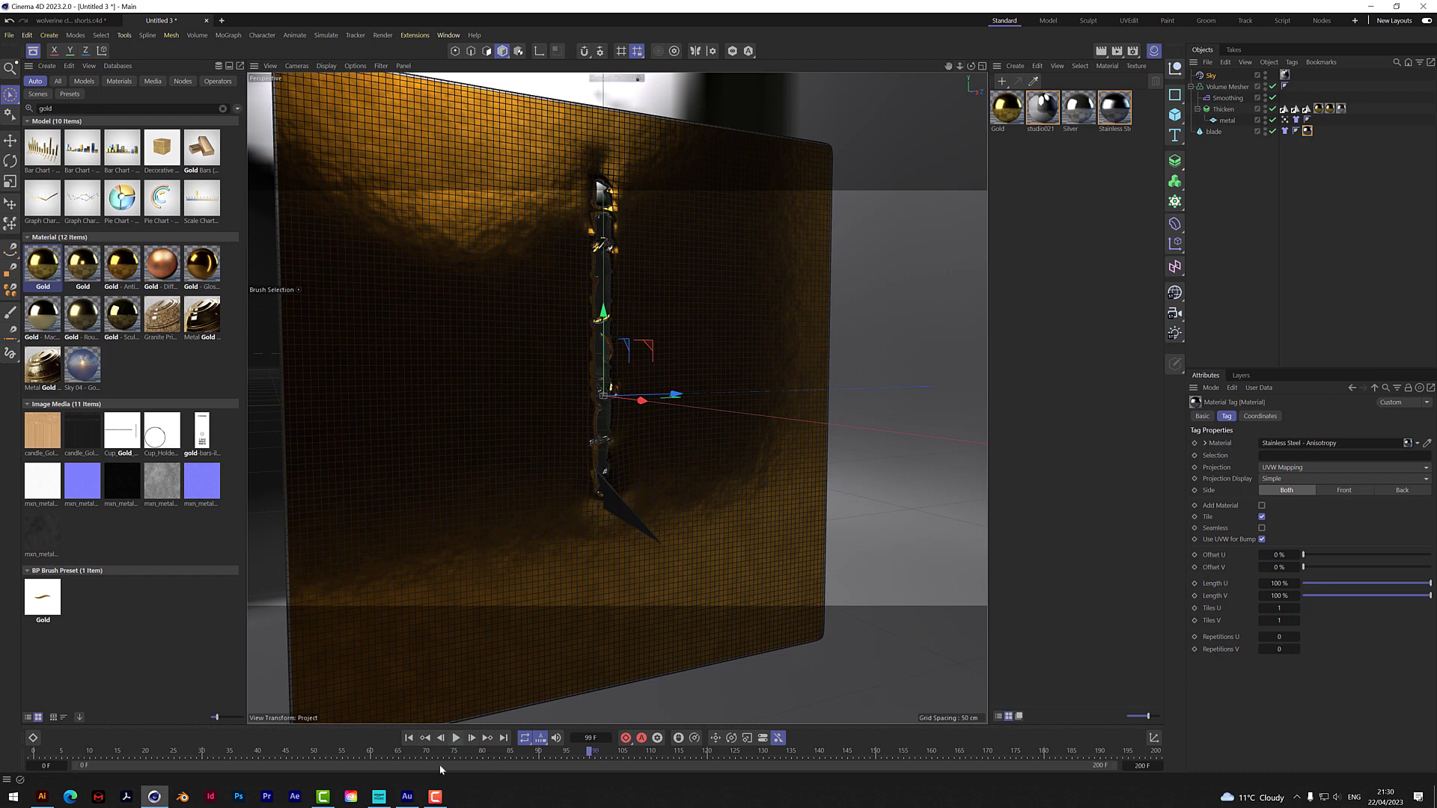
- Inspect the gold metal plane's tear and the blade from both sides and up close
{"action": "left_click_drag", "start_coordinate": [539, 396], "coordinate": [616, 397], "text": "alt"}
{"action": "left_click_drag", "start_coordinate": [969, 69], "coordinate": [926, 49]}
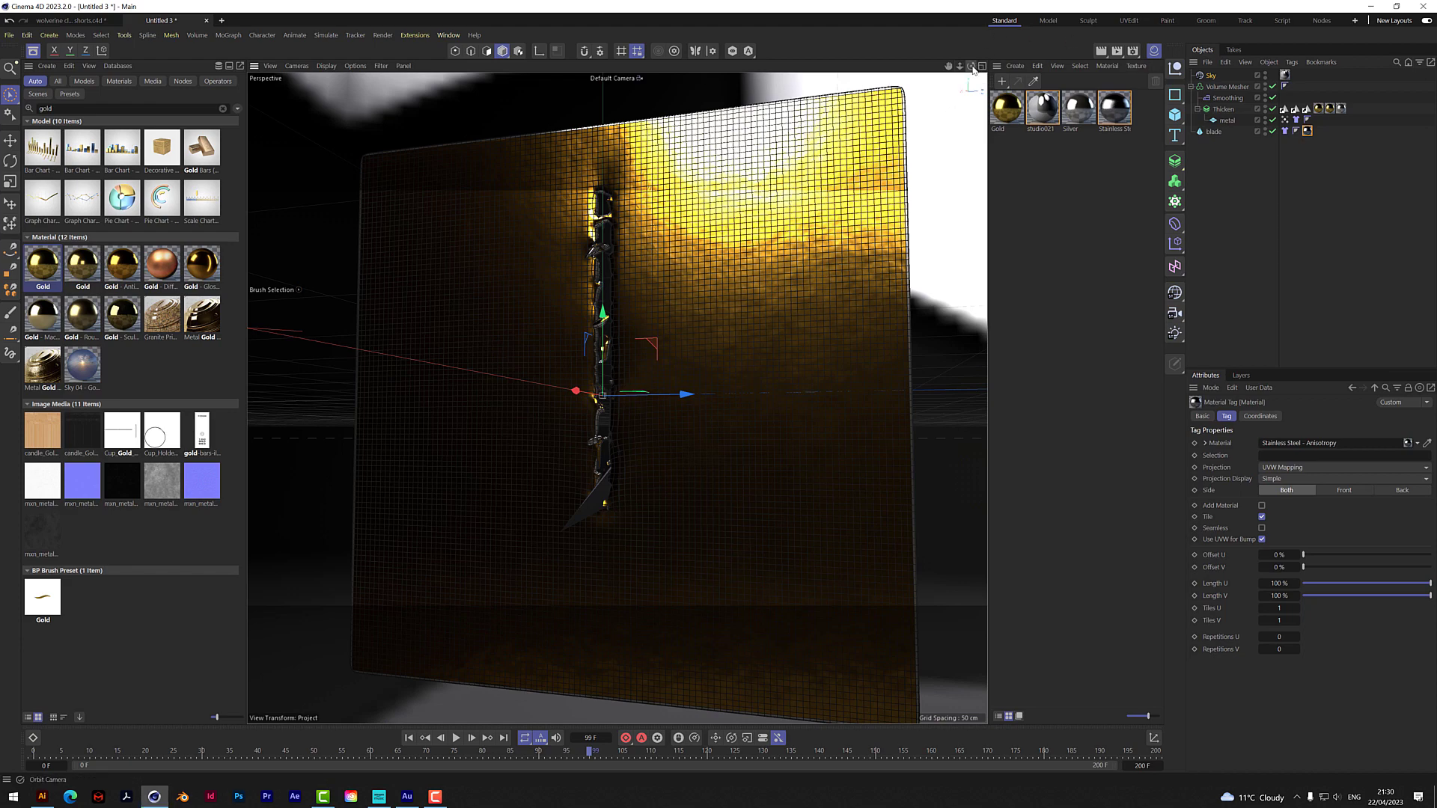
{"action": "left_click_drag", "start_coordinate": [970, 67], "coordinate": [1063, 88]}
{"action": "scroll", "coordinate": [611, 354], "scroll_direction": "up", "scroll_amount": 10}
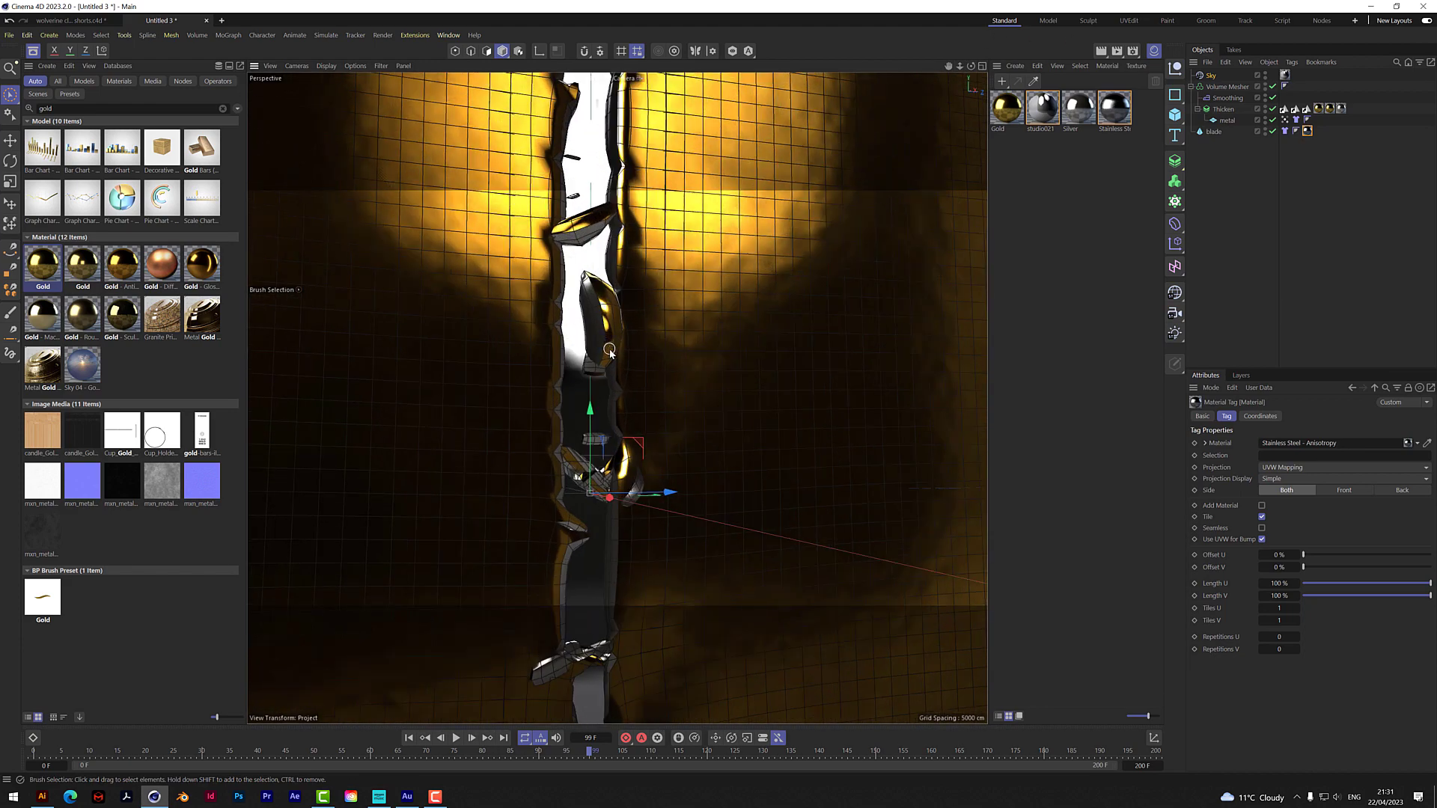
{"action": "scroll", "coordinate": [613, 356], "scroll_direction": "down", "scroll_amount": 5}
{"action": "scroll", "coordinate": [605, 659], "scroll_direction": "down", "scroll_amount": 5}
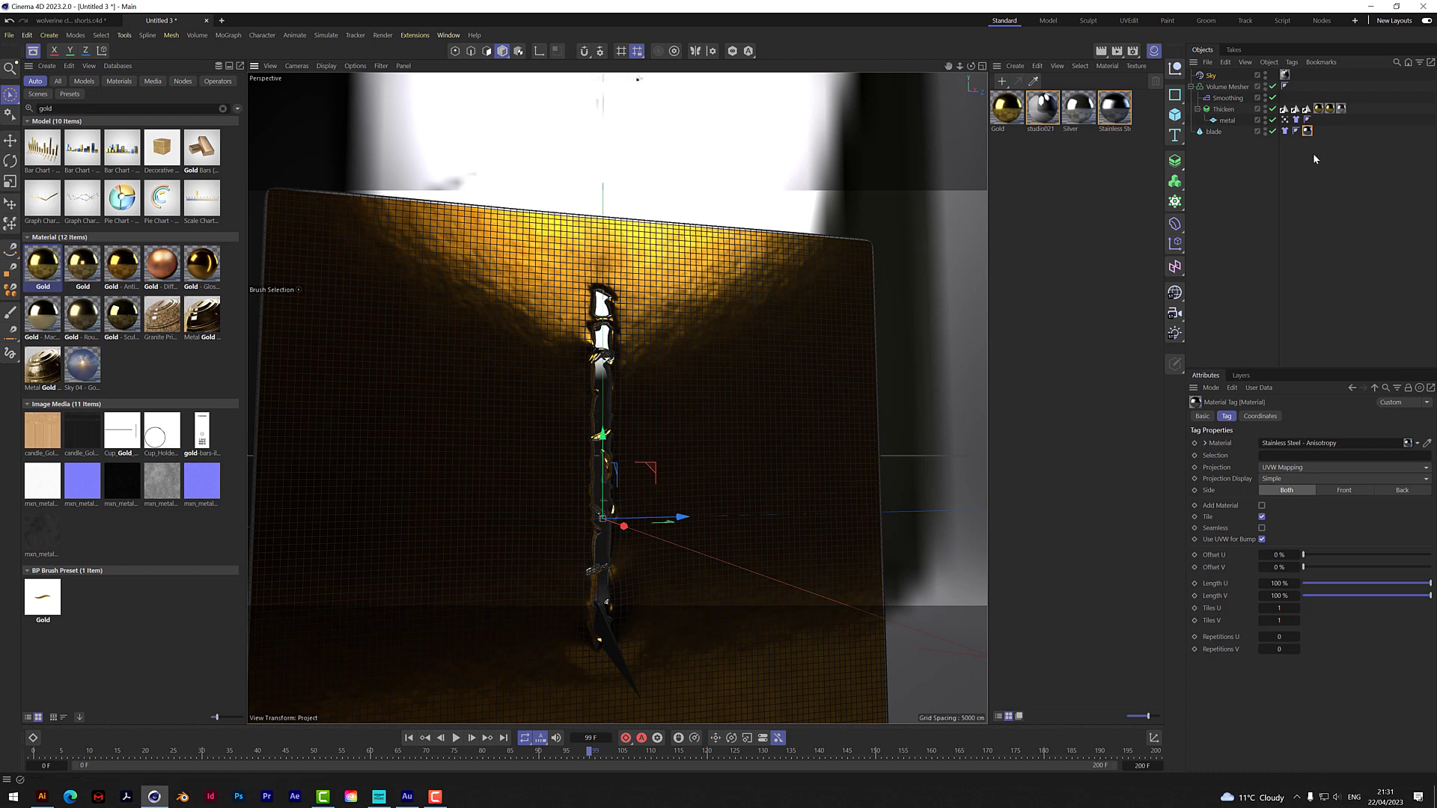
- Open the field settings of the metal plane's vertex map tag
{"action": "left_click", "coordinate": [1285, 120]}
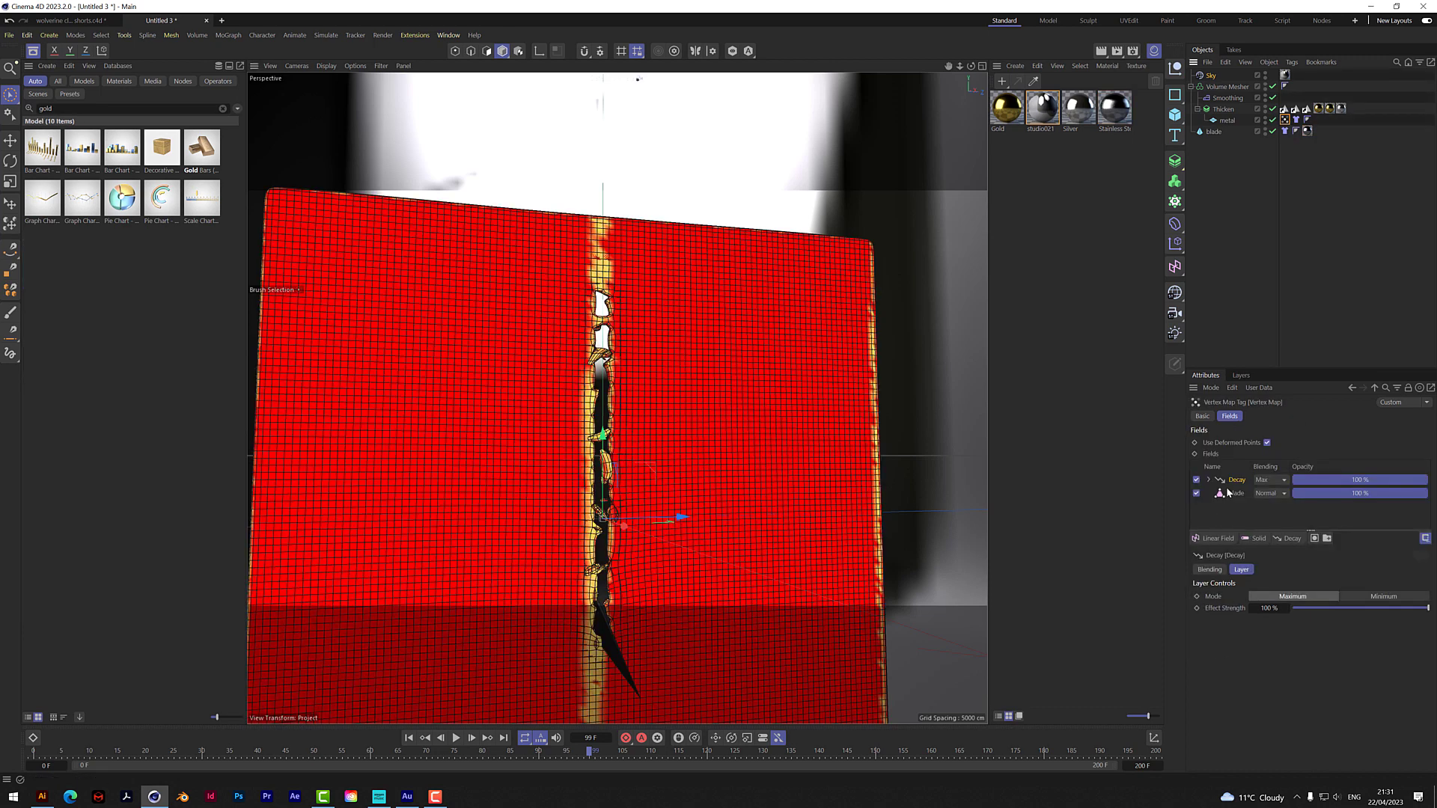